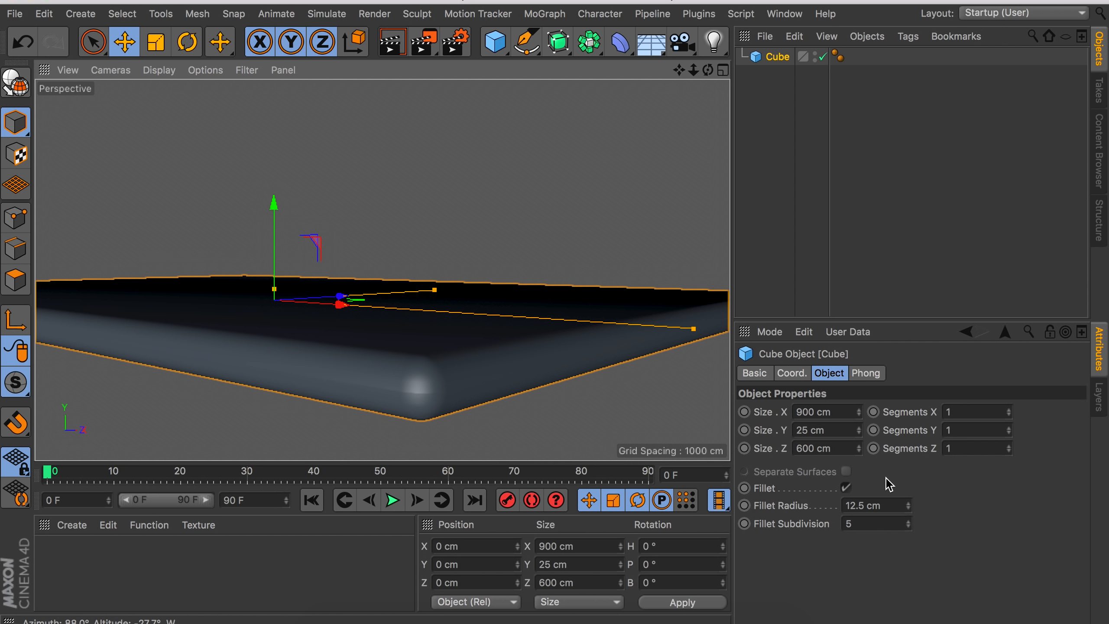
# Set the fillet radius of the base slab to 5 cm.
pyautogui.click(909, 505)
pyautogui.moveTo(908, 507); pyautogui.dragTo(908, 510)
pyautogui.click(908, 507)
pyautogui.click(908, 507)
pyautogui.click(907, 507)
pyautogui.click(908, 508)
pyautogui.click(908, 508)
pyautogui.keyDown('alt'); pyautogui.moveTo(360, 275); pyautogui.dragTo(379, 376); pyautogui.keyUp('alt')
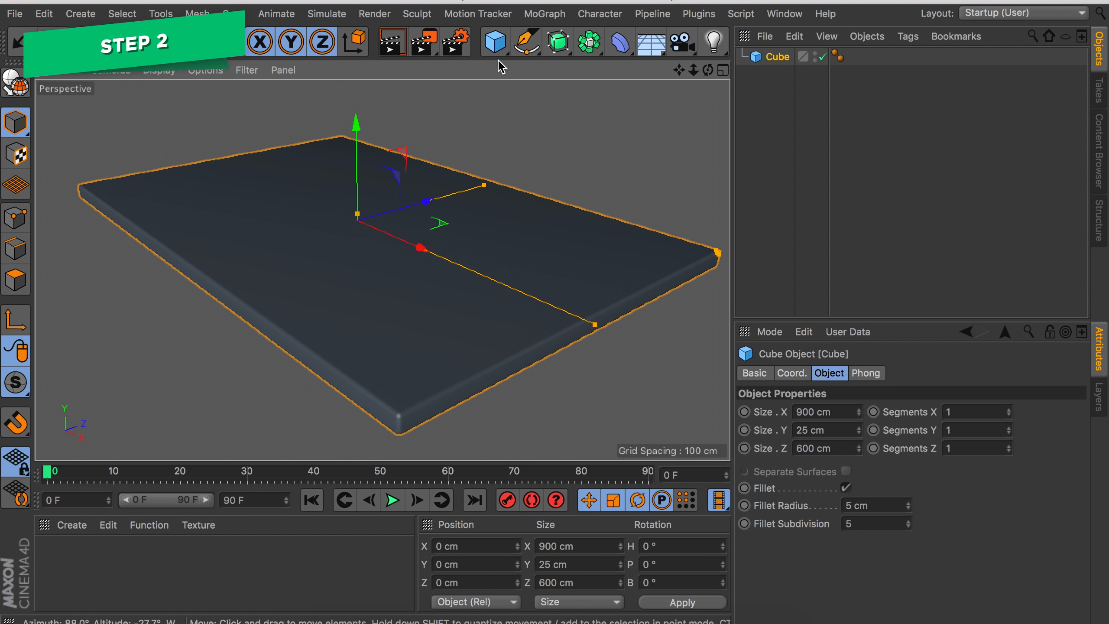
# Add a second cube for the road and size it 40 cm in X, Y and Z.
pyautogui.click(495, 43)
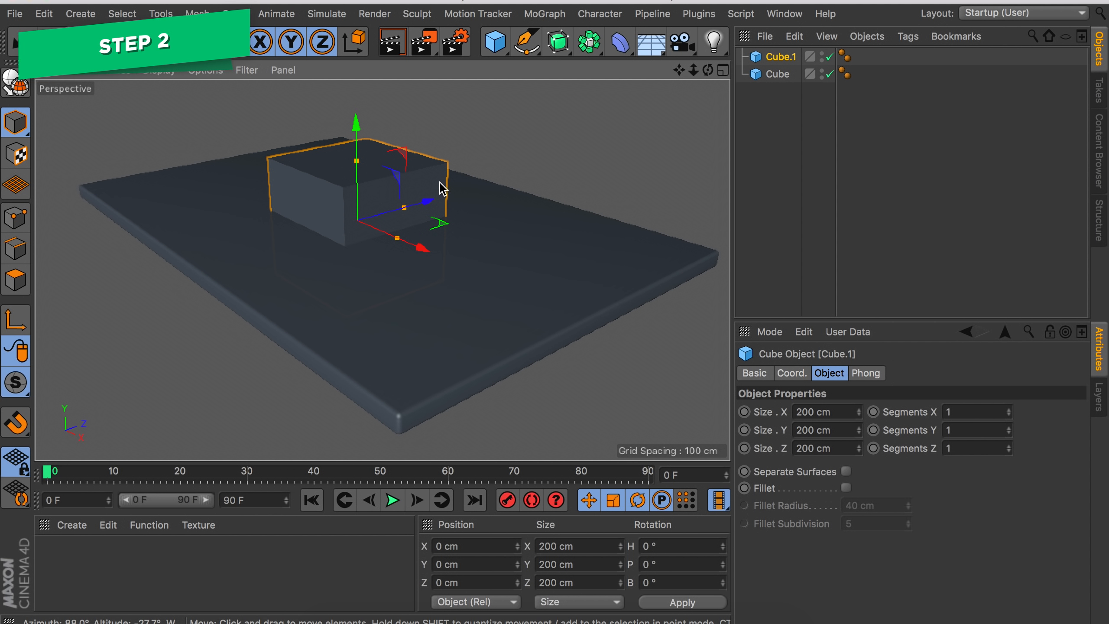
pyautogui.doubleClick(813, 411)
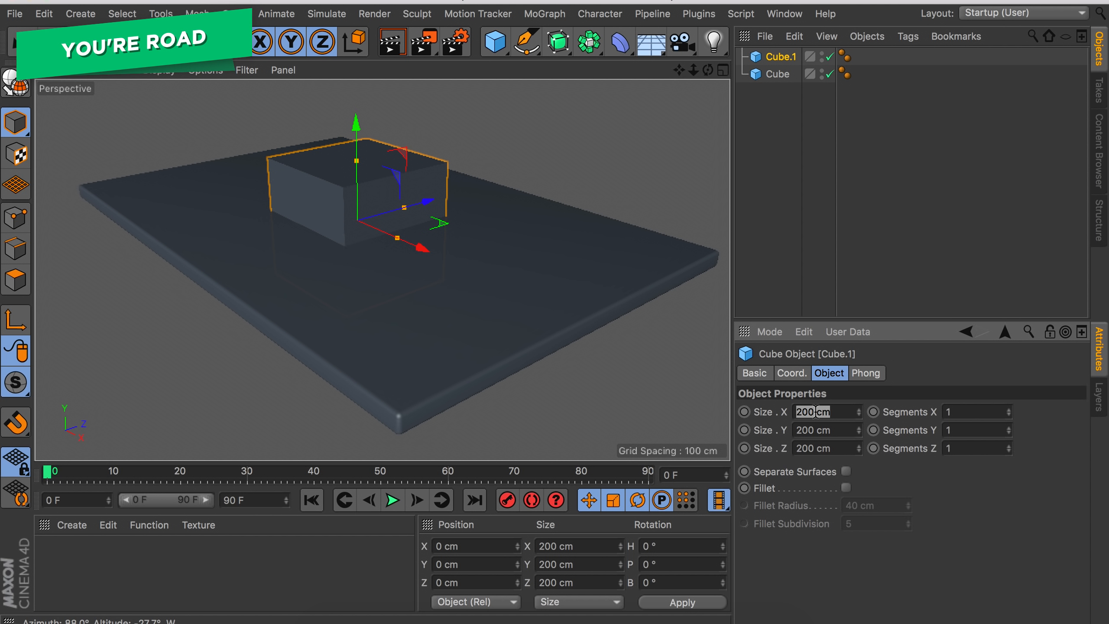
pyautogui.write('40')
pyautogui.press('Tab')
pyautogui.write('40')
pyautogui.press('Tab')
pyautogui.write('40')
pyautogui.press('Return')
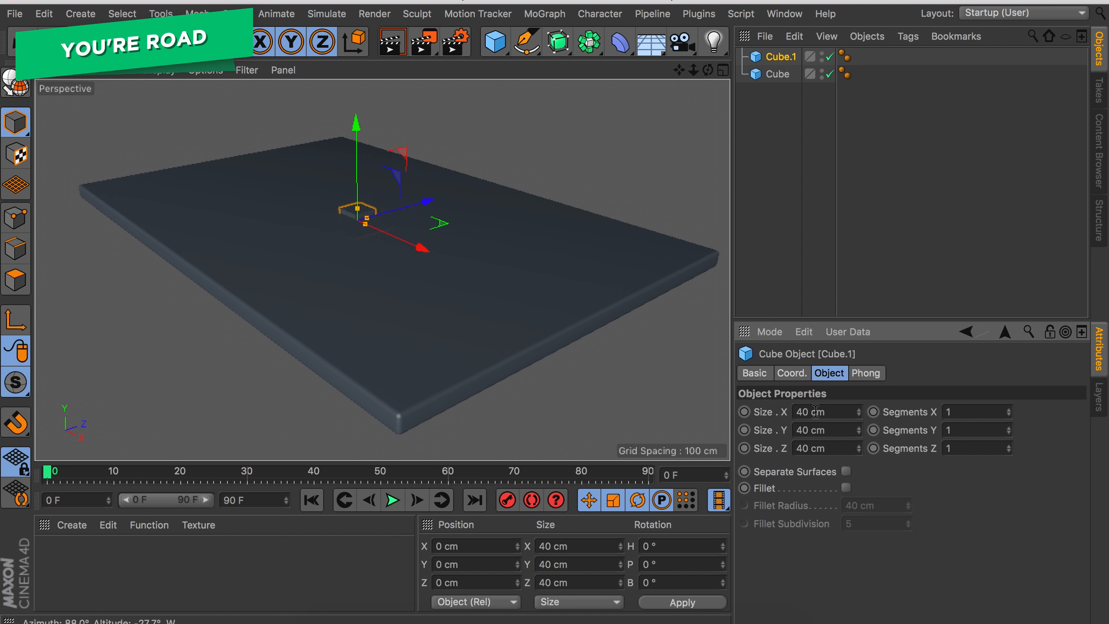
# Move the small cube along Z to about -51 cm and make it editable.
pyautogui.scroll(5, 617, 374)
pyautogui.moveTo(406, 229); pyautogui.dragTo(354, 265)
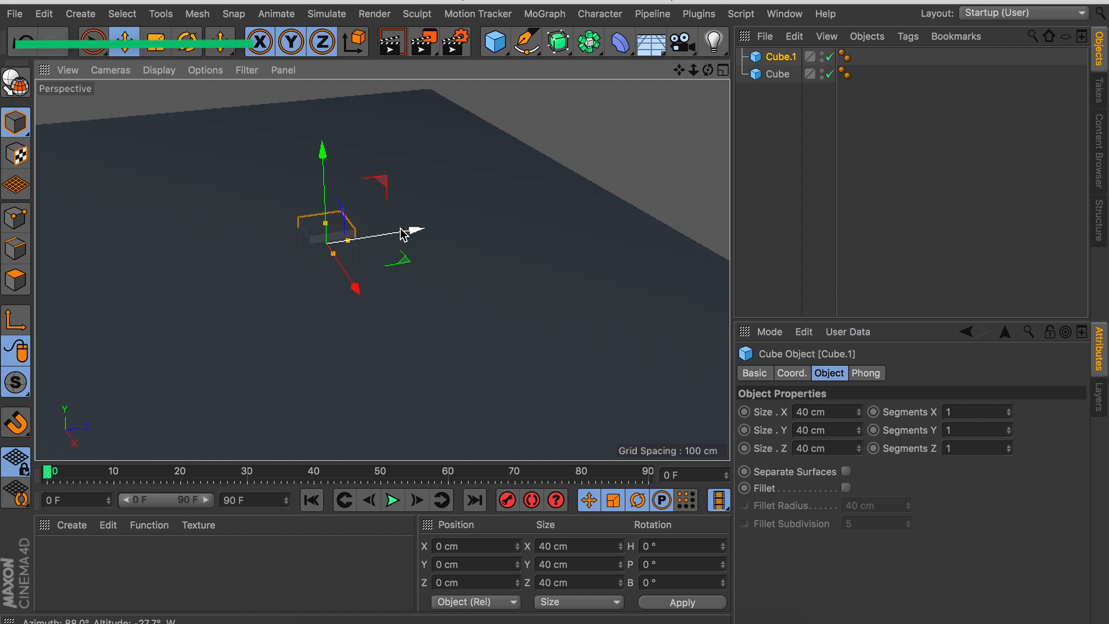
pyautogui.scroll(-5, 240, 284)
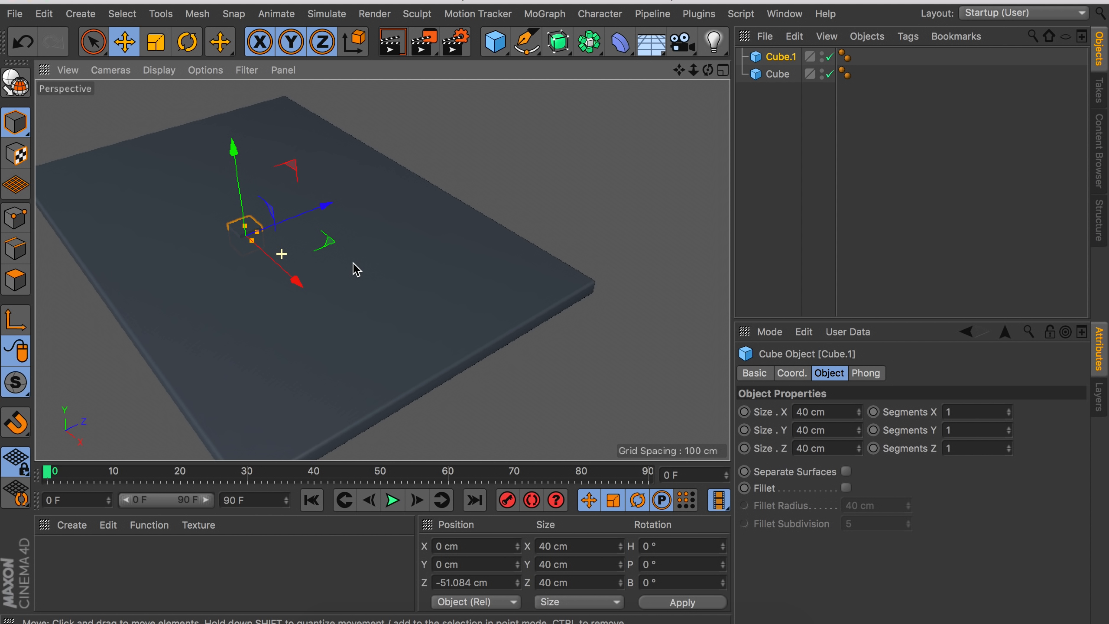
pyautogui.moveTo(252, 241); pyautogui.dragTo(256, 245)
pyautogui.press('super+z')
pyautogui.press('c')
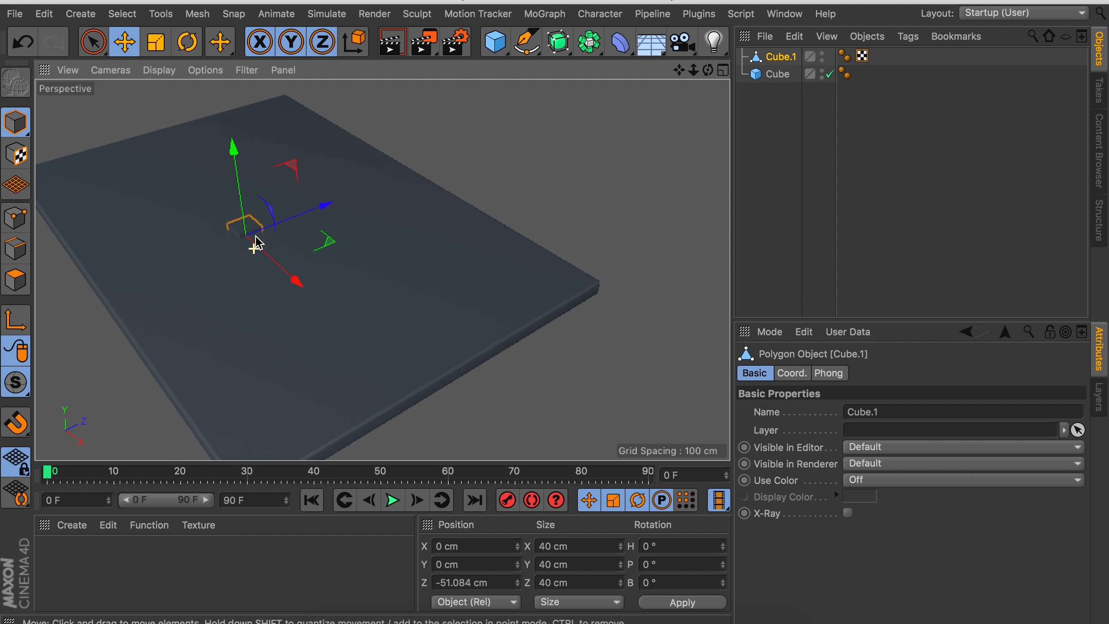
# Extrude the small cube's positive-X end face to about X 171 cm, and extrude it by another 40 cm segment.
pyautogui.click(16, 280)
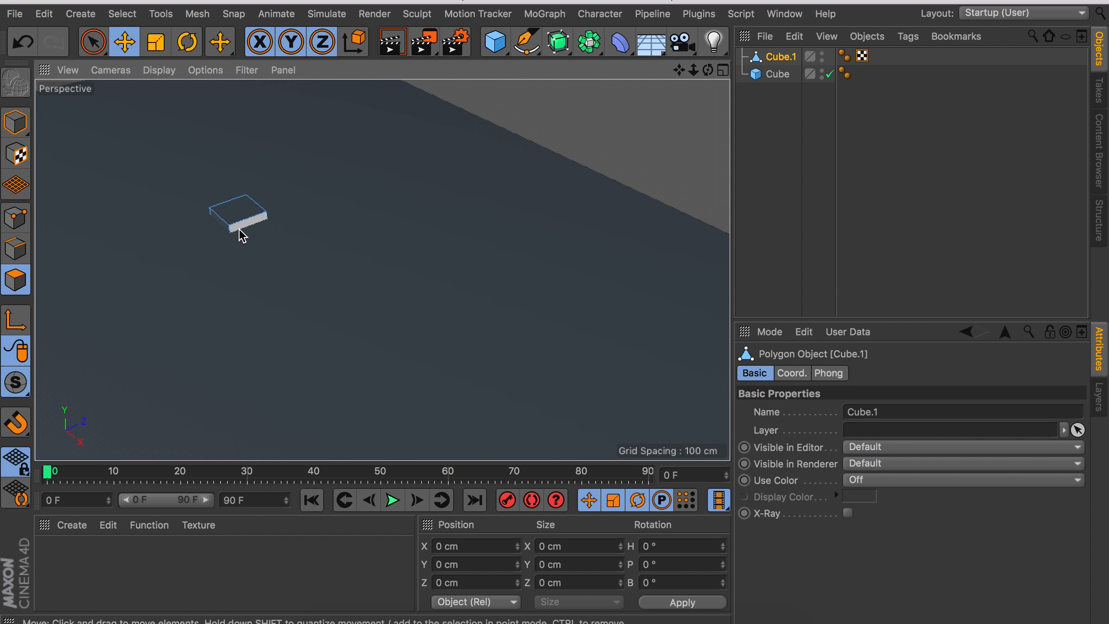
pyautogui.click(249, 232)
pyautogui.keyDown('alt'); pyautogui.moveTo(265, 255); pyautogui.dragTo(326, 301); pyautogui.keyUp('alt')
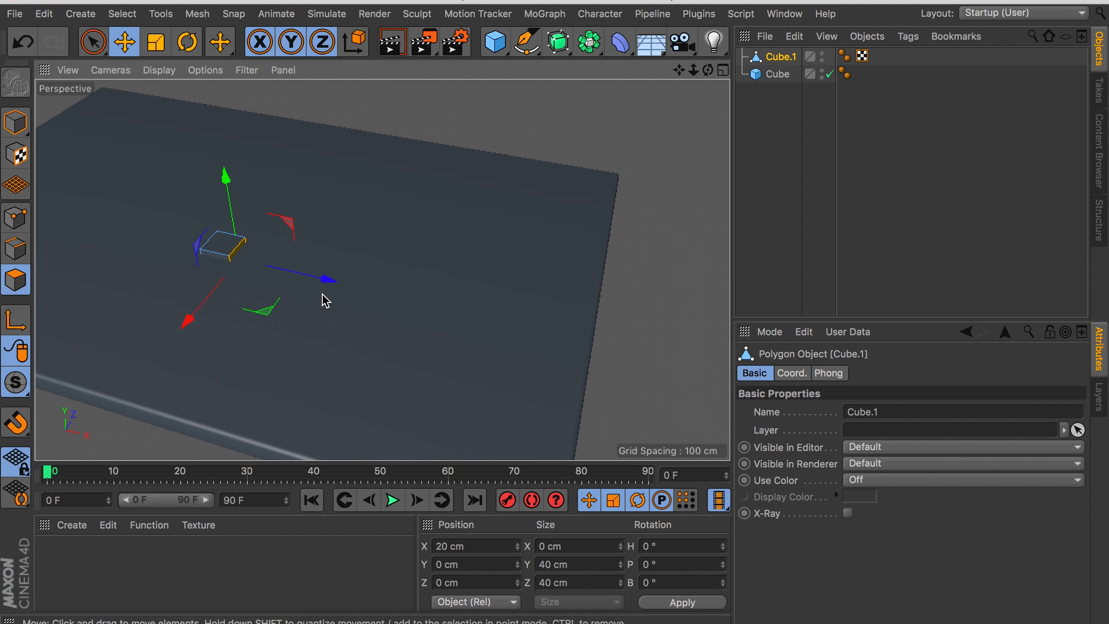
pyautogui.keyDown('ctrl'); pyautogui.moveTo(326, 278); pyautogui.dragTo(444, 307); pyautogui.keyUp('ctrl')
pyautogui.press('super+z')
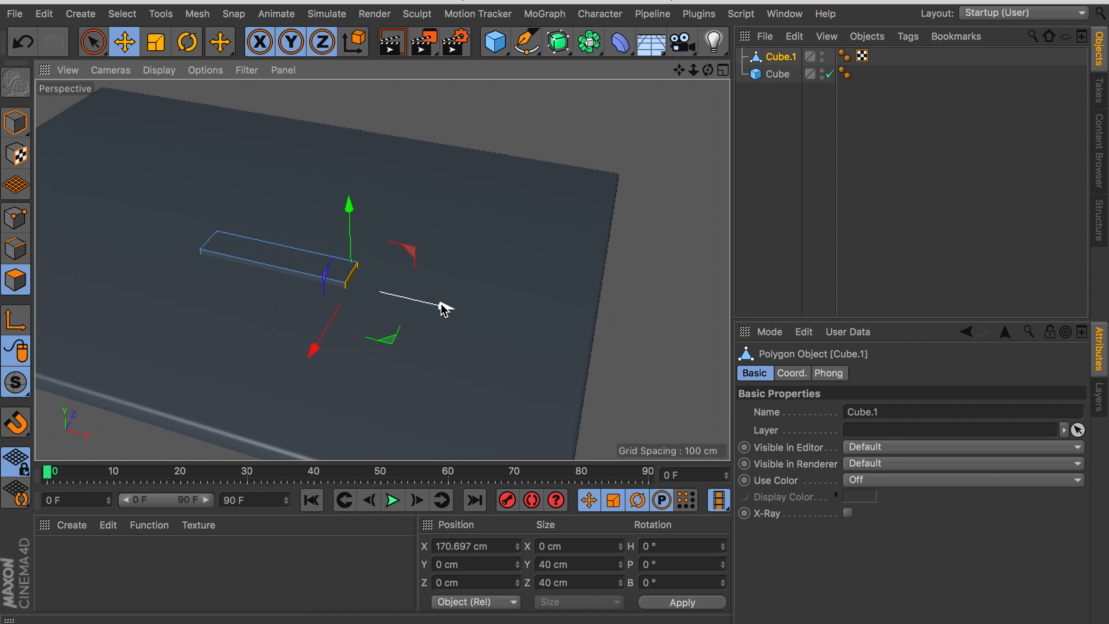
pyautogui.scroll(3, 371, 284)
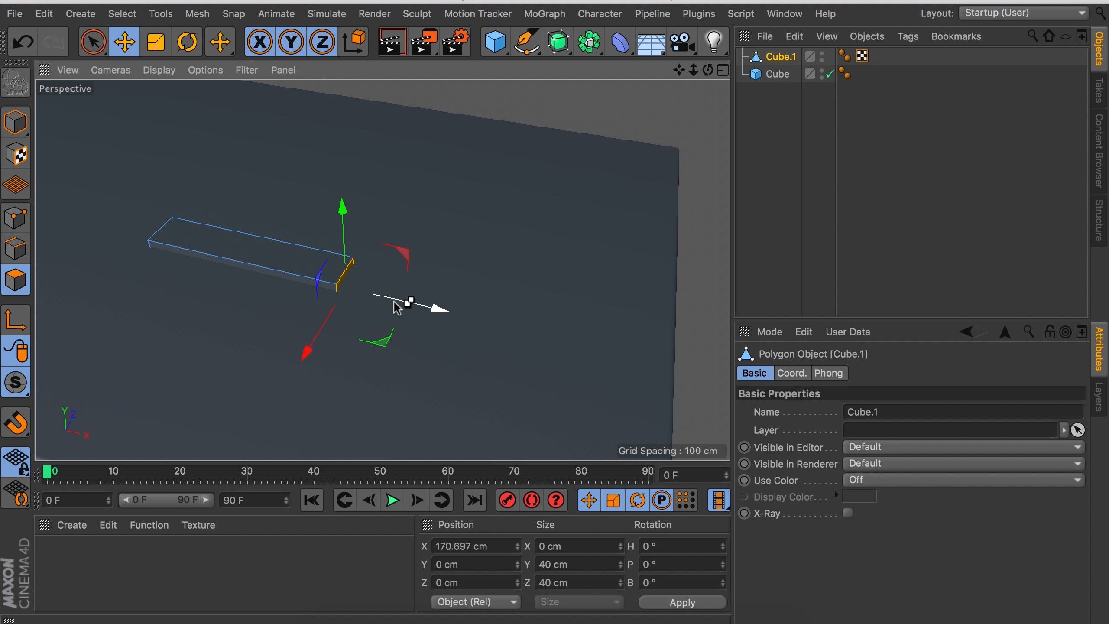
pyautogui.moveTo(438, 308); pyautogui.dragTo(482, 316)
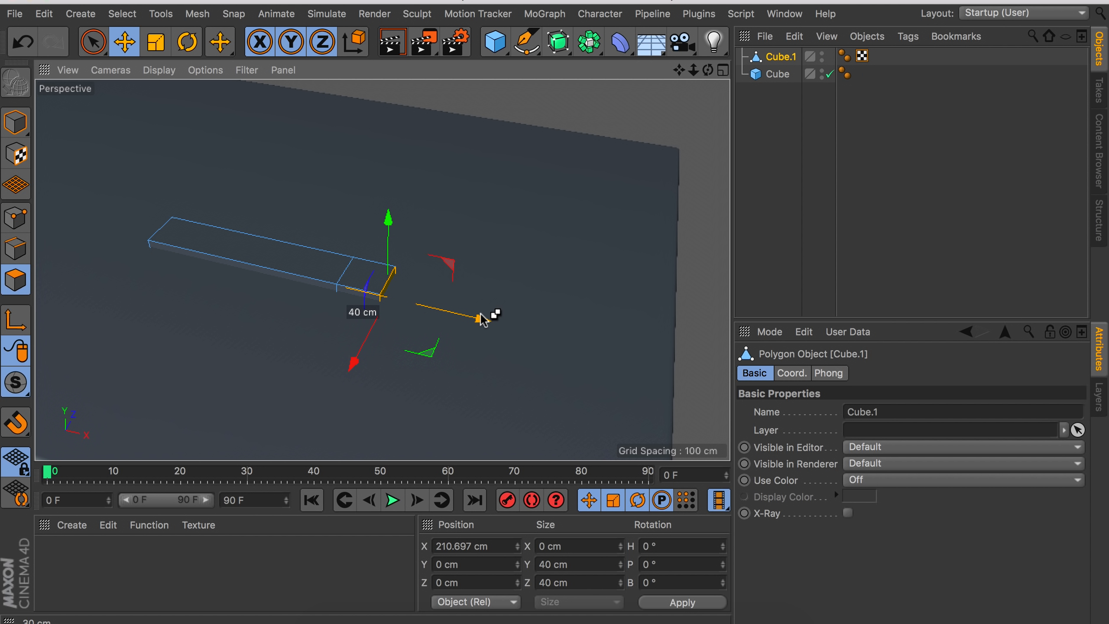
# Extrude the same end face past the base slab's edge to about X 476 cm.
pyautogui.scroll(5, 373, 278)
pyautogui.moveTo(373, 278)
pyautogui.keyDown('alt'); pyautogui.mouseDown()
pyautogui.moveTo(381, 320)
pyautogui.moveTo(326, 287)
pyautogui.moveTo(339, 274)
pyautogui.mouseUp(); pyautogui.keyUp('alt')
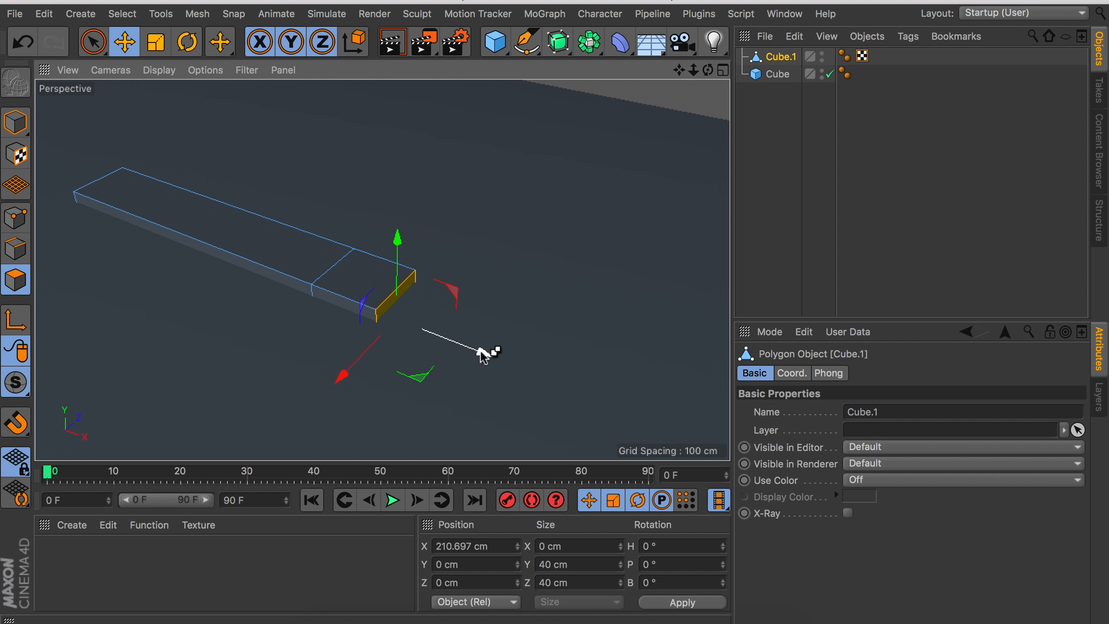
pyautogui.keyDown('ctrl'); pyautogui.moveTo(481, 353); pyautogui.dragTo(692, 414); pyautogui.keyUp('ctrl')
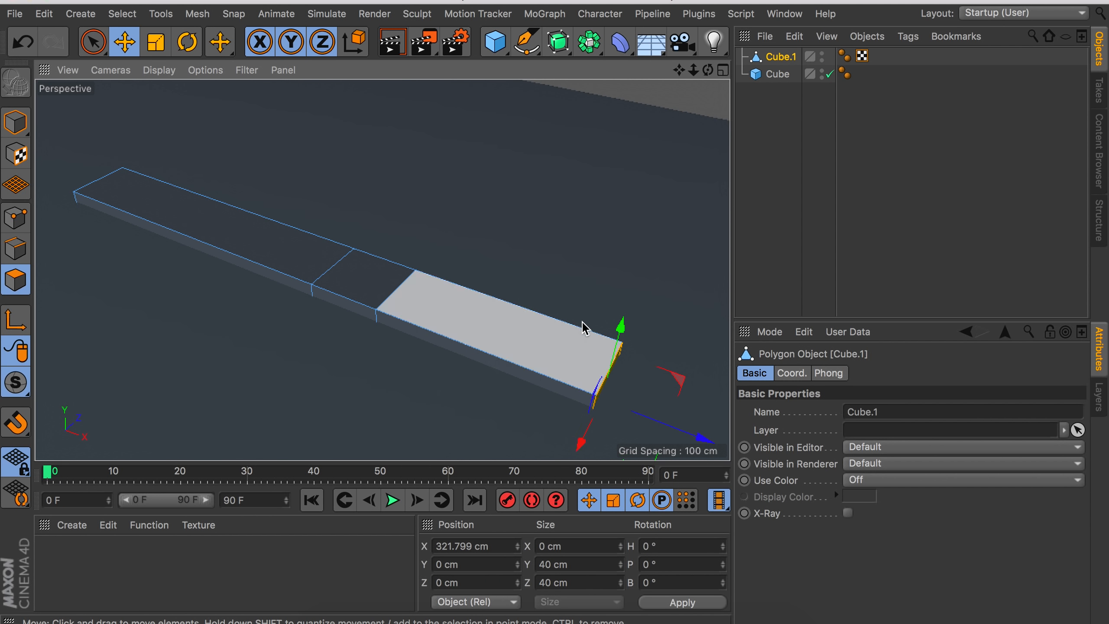
pyautogui.scroll(-5, 583, 324)
pyautogui.keyDown('alt'); pyautogui.moveTo(536, 339); pyautogui.dragTo(297, 229, button='middle'); pyautogui.keyUp('alt')
pyautogui.moveTo(447, 280); pyautogui.dragTo(633, 339)
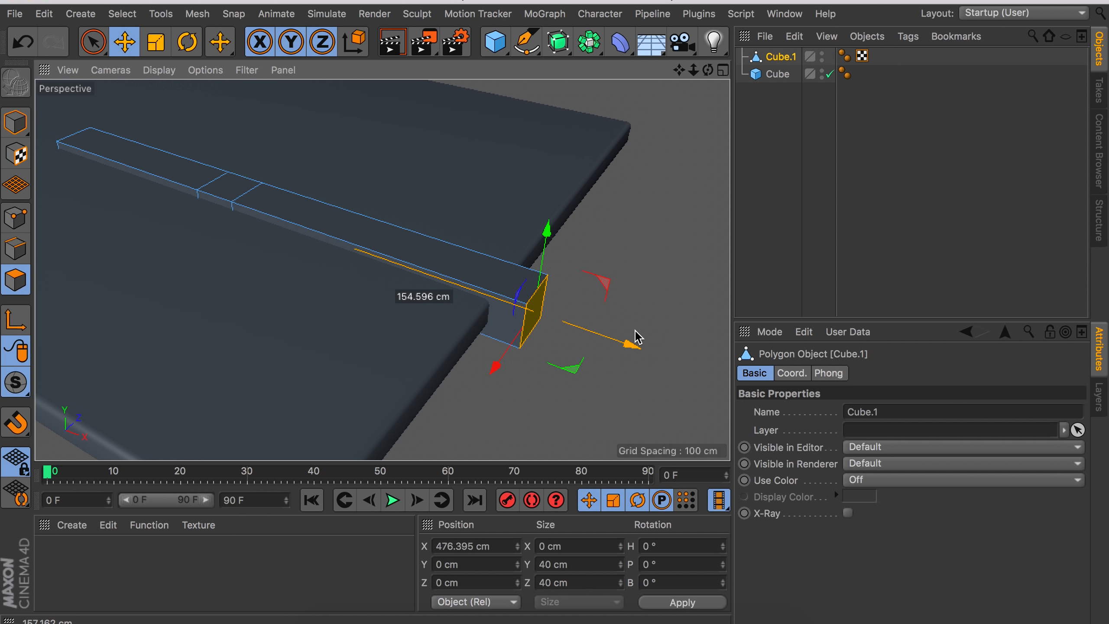
# Extrude the road's opposite end face past the slab's other edge to about X -486 cm, including a matching 40 cm junction segment.
pyautogui.keyDown('alt'); pyautogui.moveTo(261, 188); pyautogui.dragTo(351, 251); pyautogui.keyUp('alt')
pyautogui.click(318, 254)
pyautogui.keyDown('alt'); pyautogui.moveTo(318, 254); pyautogui.dragTo(400, 243, button='middle'); pyautogui.keyUp('alt')
pyautogui.keyDown('alt'); pyautogui.moveTo(400, 243); pyautogui.dragTo(189, 305); pyautogui.keyUp('alt')
pyautogui.scroll(-4, 338, 296)
pyautogui.press('super+z')
pyautogui.keyDown('ctrl'); pyautogui.moveTo(189, 305); pyautogui.dragTo(2, 319); pyautogui.keyUp('ctrl')
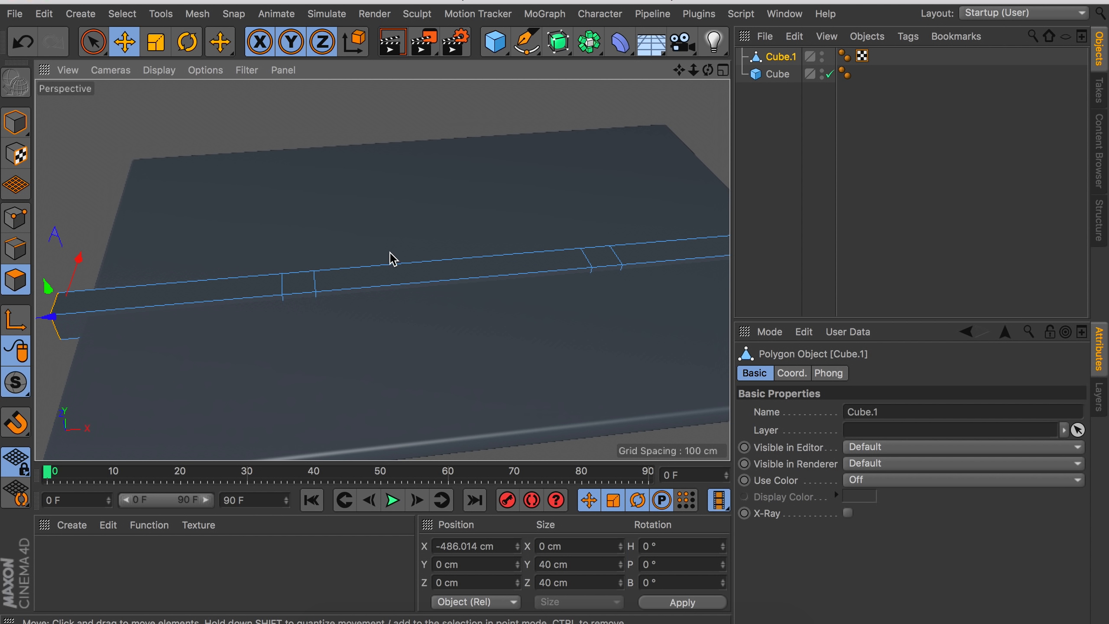
# Extrude the side faces of both 40 cm junction segments to Z 190 cm, and extrude them another 40 cm to Z 230 cm.
pyautogui.keyDown('alt'); pyautogui.moveTo(322, 265); pyautogui.dragTo(520, 265); pyautogui.keyUp('alt')
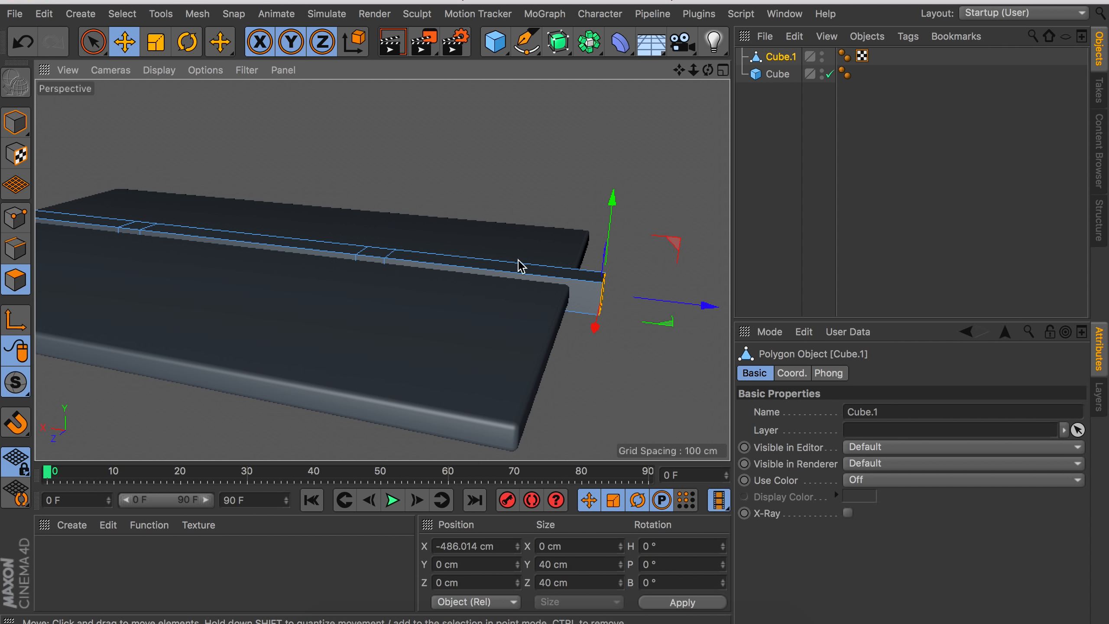
pyautogui.click(363, 264)
pyautogui.keyDown('shift'); pyautogui.click(125, 241); pyautogui.keyUp('shift')
pyautogui.keyDown('alt'); pyautogui.moveTo(230, 243); pyautogui.dragTo(216, 333); pyautogui.keyUp('alt')
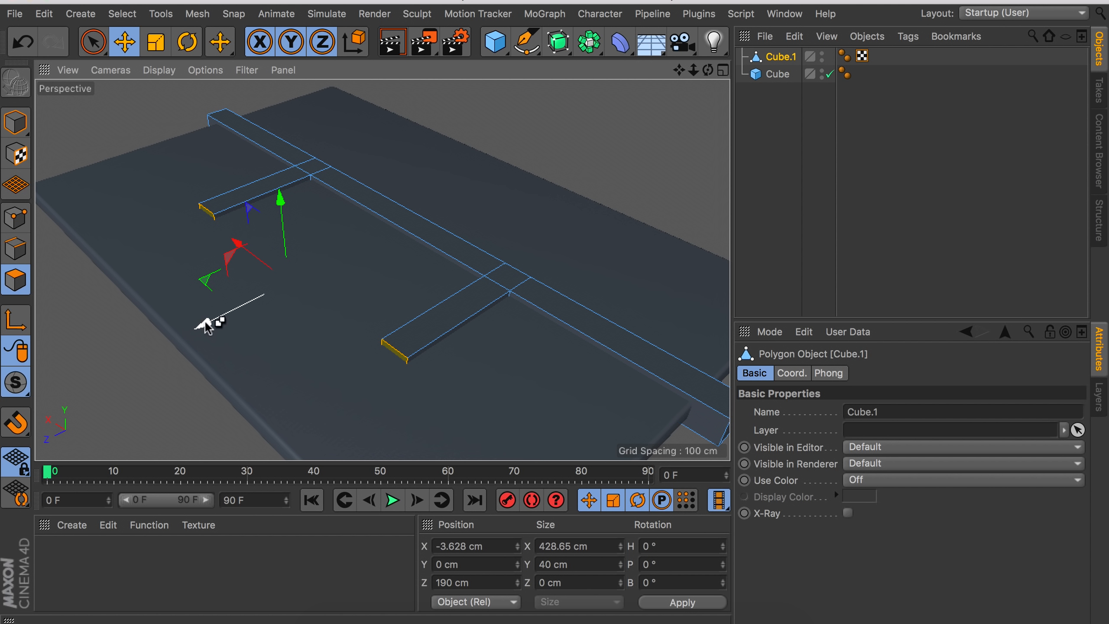
pyautogui.moveTo(209, 326); pyautogui.dragTo(185, 347)
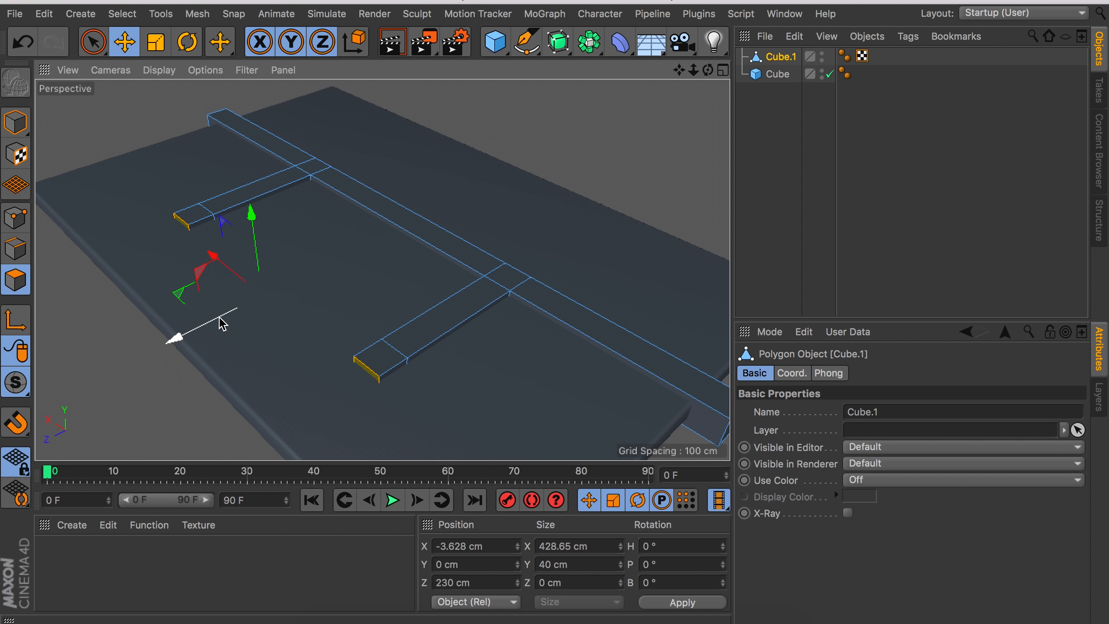
# Bridge the facing inner polygons at the ends of the two side roads to close the road loop.
pyautogui.click(207, 227)
pyautogui.keyDown('alt'); pyautogui.moveTo(279, 302); pyautogui.dragTo(465, 259); pyautogui.keyUp('alt')
pyautogui.keyDown('shift'); pyautogui.click(473, 252); pyautogui.keyUp('shift')
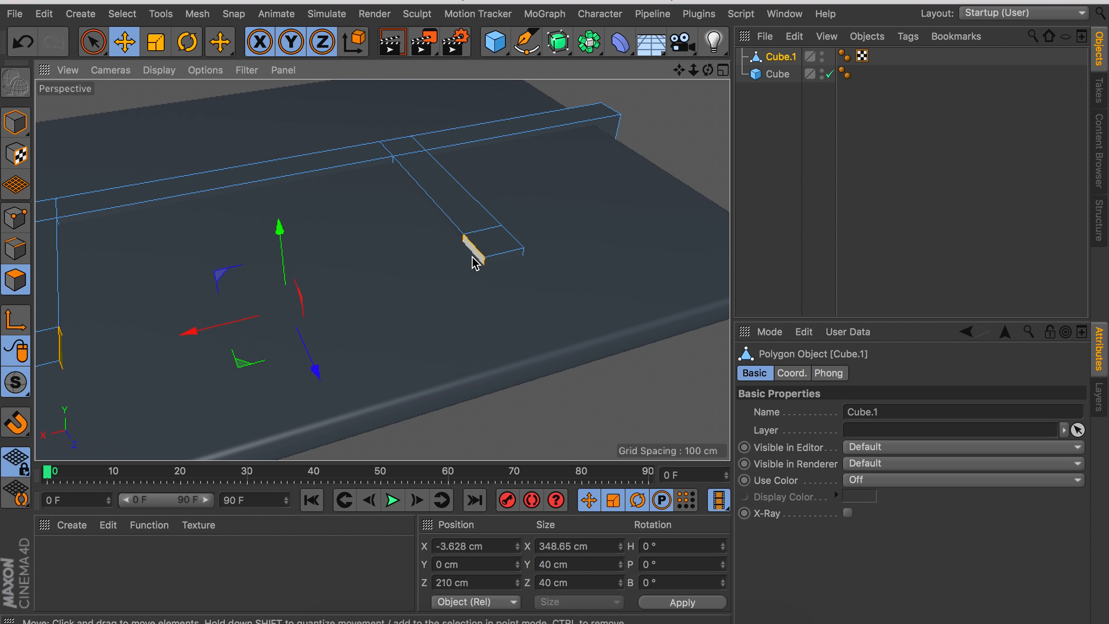
pyautogui.keyDown('alt'); pyautogui.moveTo(346, 276); pyautogui.dragTo(371, 267); pyautogui.keyUp('alt')
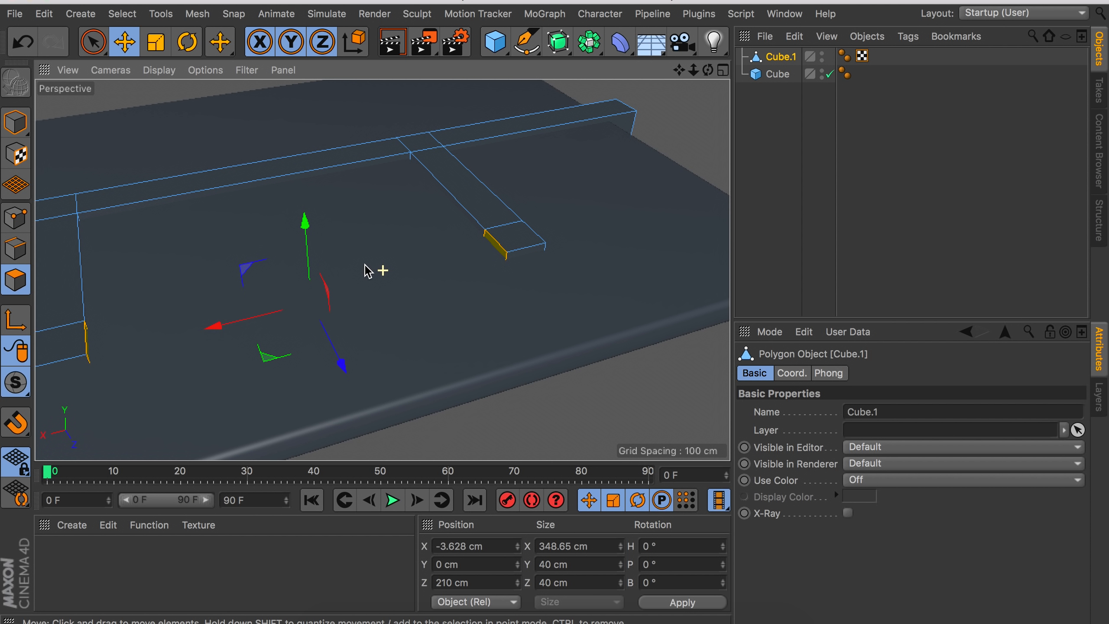
pyautogui.rightClick(430, 233)
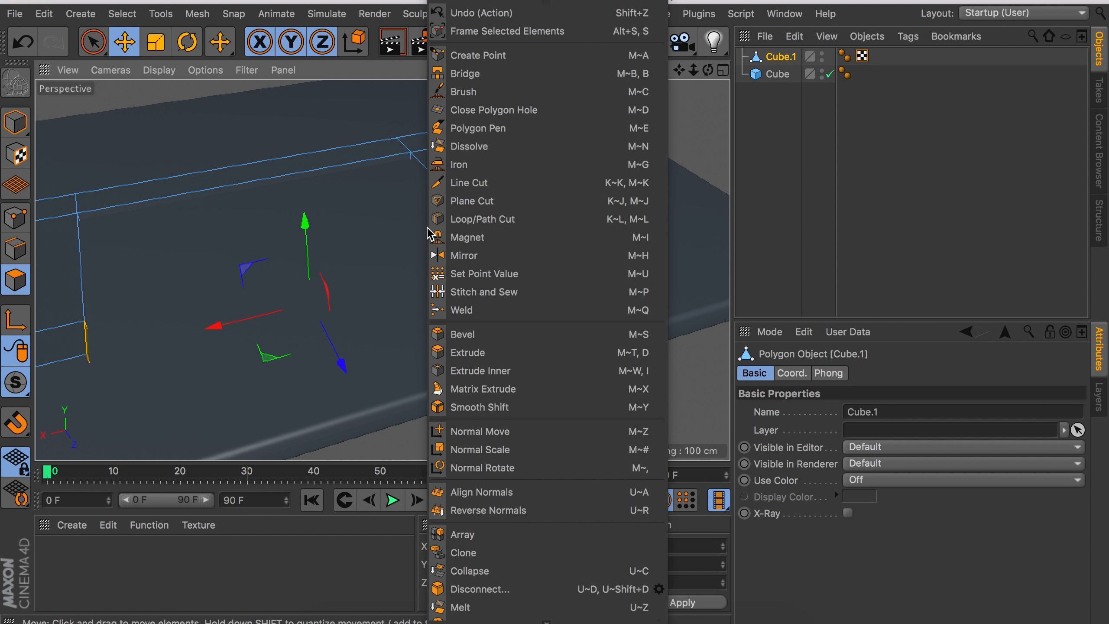
pyautogui.click(466, 74)
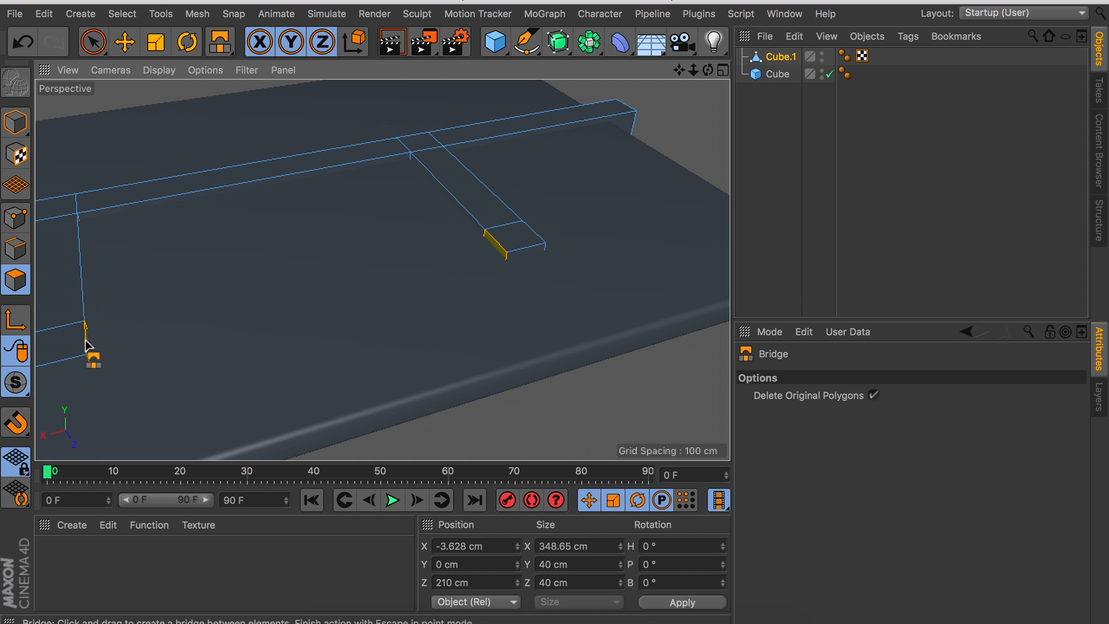
pyautogui.moveTo(87, 334); pyautogui.dragTo(488, 236)
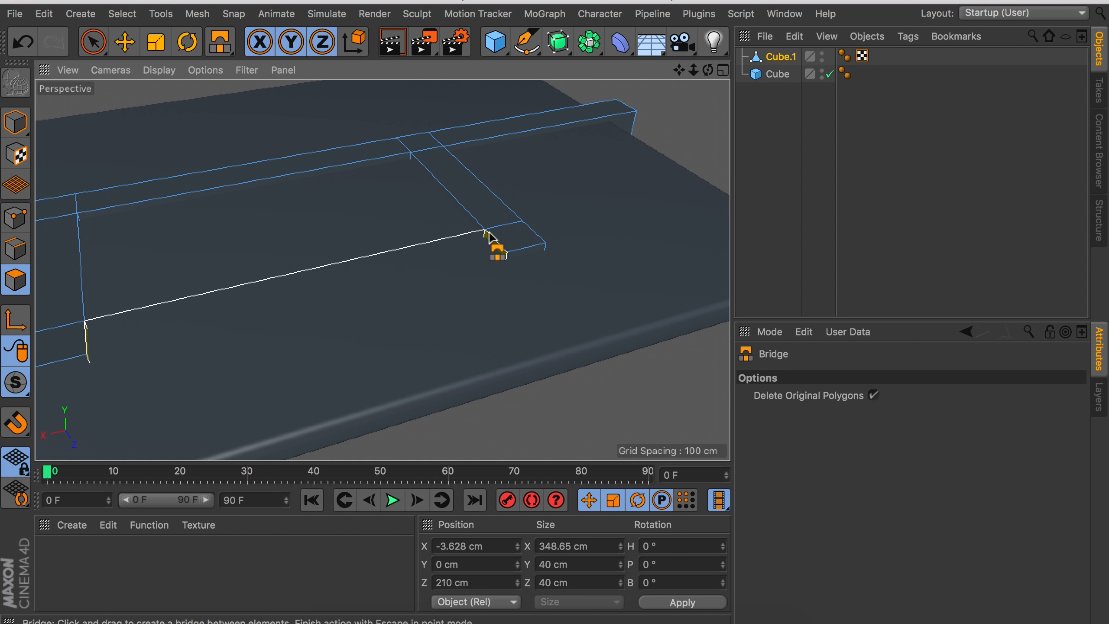
pyautogui.moveTo(488, 236); pyautogui.dragTo(488, 238)
pyautogui.press('e')
# Return to Model mode and move the whole road along Z to about -87 cm.
pyautogui.keyDown('alt'); pyautogui.moveTo(480, 310); pyautogui.dragTo(312, 257); pyautogui.keyUp('alt')
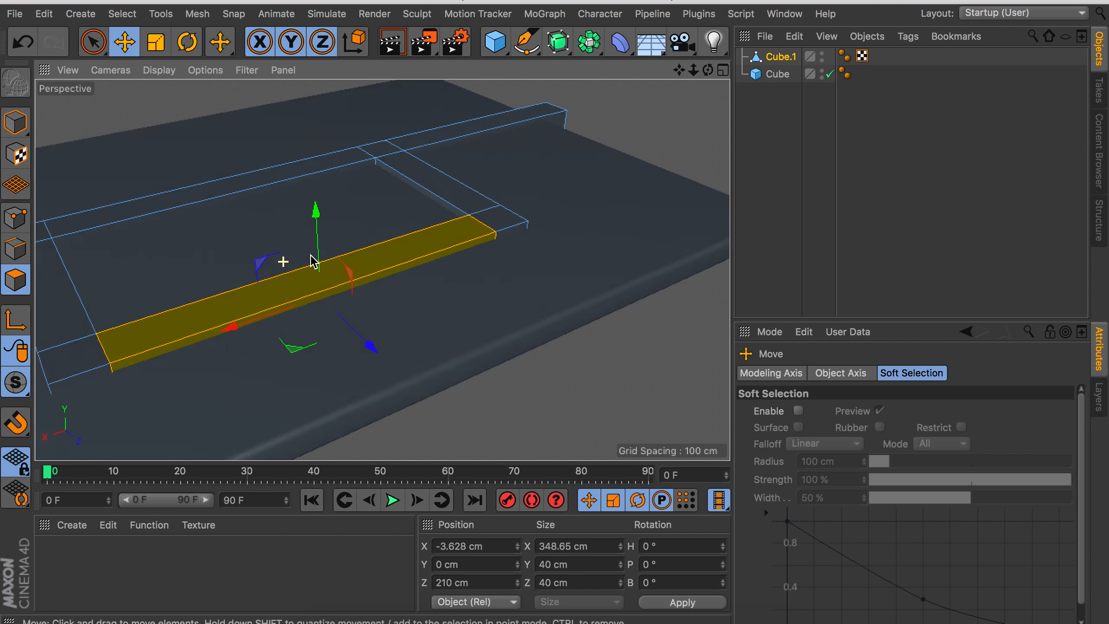
pyautogui.keyDown('alt'); pyautogui.moveTo(311, 257); pyautogui.dragTo(430, 384, button='middle'); pyautogui.keyUp('alt')
pyautogui.press('Return')
pyautogui.keyDown('alt'); pyautogui.moveTo(431, 384); pyautogui.dragTo(371, 226); pyautogui.keyUp('alt')
pyautogui.moveTo(357, 232)
pyautogui.mouseDown()
pyautogui.moveTo(332, 243)
pyautogui.moveTo(343, 238)
pyautogui.mouseUp()
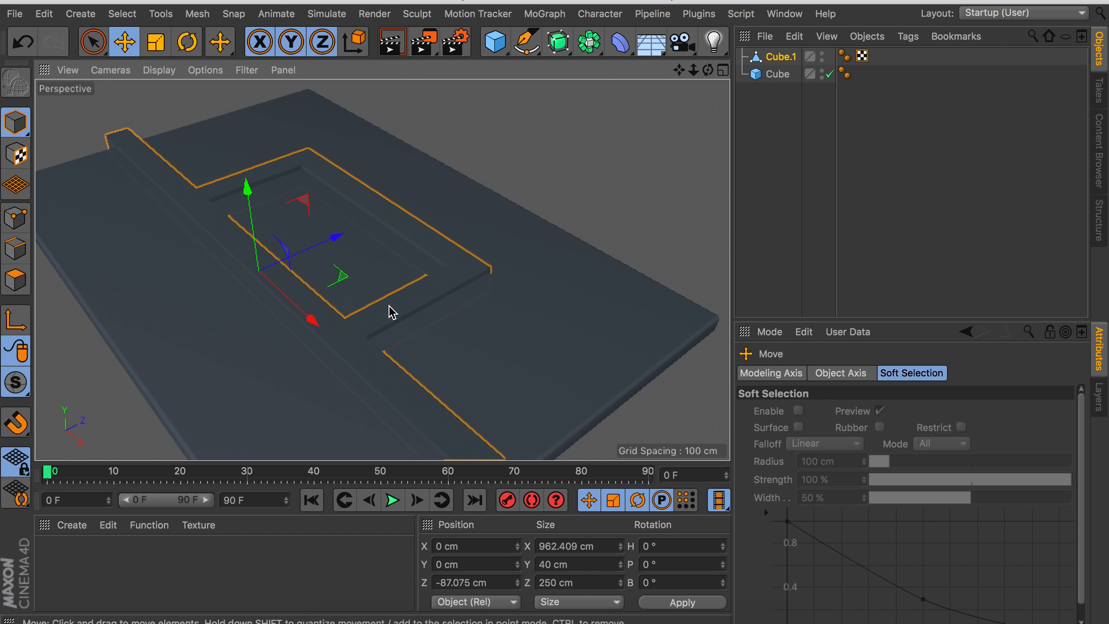
# Display the shaded model with its wireframe lines.
pyautogui.press('n')
pyautogui.press('b')
pyautogui.keyDown('alt'); pyautogui.moveTo(312, 214); pyautogui.dragTo(309, 245, button='right'); pyautogui.keyUp('alt')
pyautogui.keyDown('alt'); pyautogui.moveTo(310, 244); pyautogui.dragTo(331, 276, button='middle'); pyautogui.keyUp('alt')
pyautogui.keyDown('alt'); pyautogui.moveTo(233, 195); pyautogui.dragTo(149, 220); pyautogui.keyUp('alt')
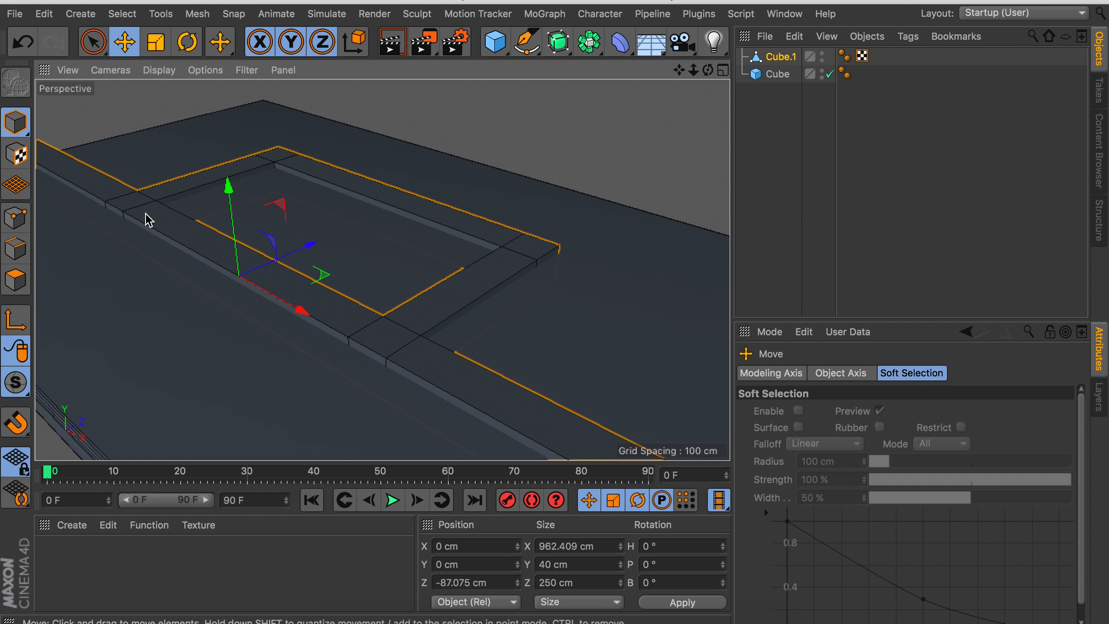
# Select the vertical inner and outer corner edges of the road loop, including those where the side roads meet the main road.
pyautogui.click(24, 249)
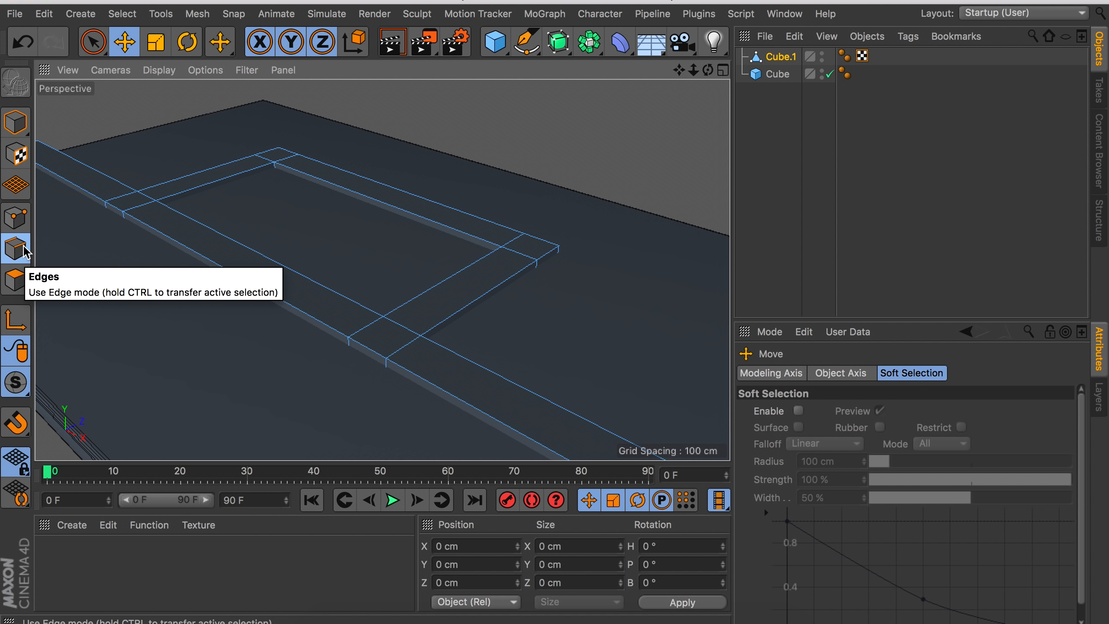
pyautogui.click(276, 173)
pyautogui.keyDown('alt'); pyautogui.moveTo(393, 248); pyautogui.dragTo(611, 259); pyautogui.keyUp('alt')
pyautogui.keyDown('shift'); pyautogui.click(448, 208); pyautogui.keyUp('shift')
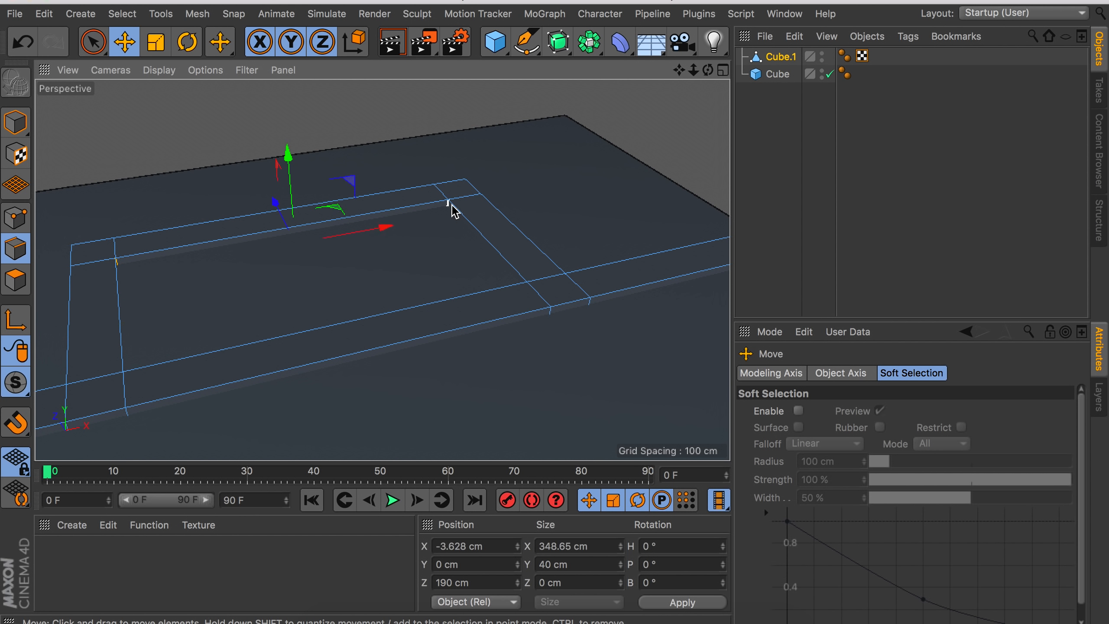
pyautogui.keyDown('alt'); pyautogui.moveTo(465, 203); pyautogui.dragTo(210, 205); pyautogui.keyUp('alt')
pyautogui.keyDown('shift'); pyautogui.click(488, 220); pyautogui.keyUp('shift')
pyautogui.scroll(5, 623, 141)
pyautogui.keyDown('shift'); pyautogui.click(604, 138); pyautogui.keyUp('shift')
pyautogui.keyDown('shift'); pyautogui.click(280, 121); pyautogui.keyUp('shift')
pyautogui.keyDown('alt'); pyautogui.moveTo(115, 199); pyautogui.dragTo(333, 257, button='middle'); pyautogui.keyUp('alt')
pyautogui.keyDown('alt'); pyautogui.moveTo(332, 257); pyautogui.dragTo(84, 249); pyautogui.keyUp('alt')
pyautogui.keyDown('shift'); pyautogui.click(162, 201); pyautogui.keyUp('shift')
pyautogui.keyDown('shift'); pyautogui.click(68, 250); pyautogui.keyUp('shift')
pyautogui.keyDown('alt'); pyautogui.moveTo(477, 155); pyautogui.dragTo(373, 276); pyautogui.keyUp('alt')
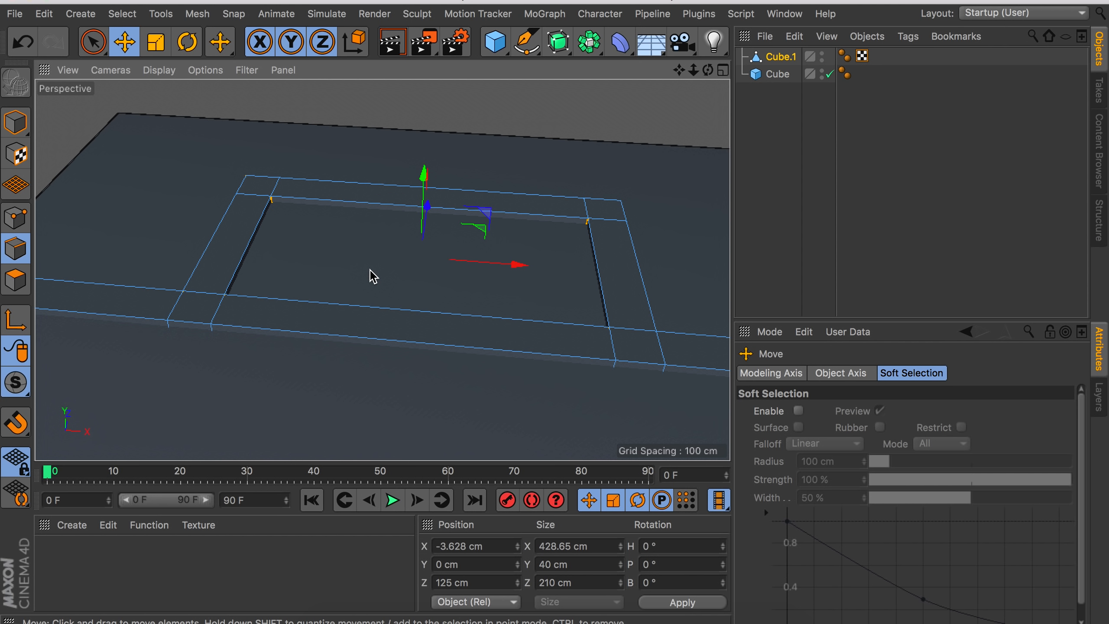
# Bevel the selected corner edges with an offset of 30 cm and a subdivision of 5.
pyautogui.rightClick(374, 276)
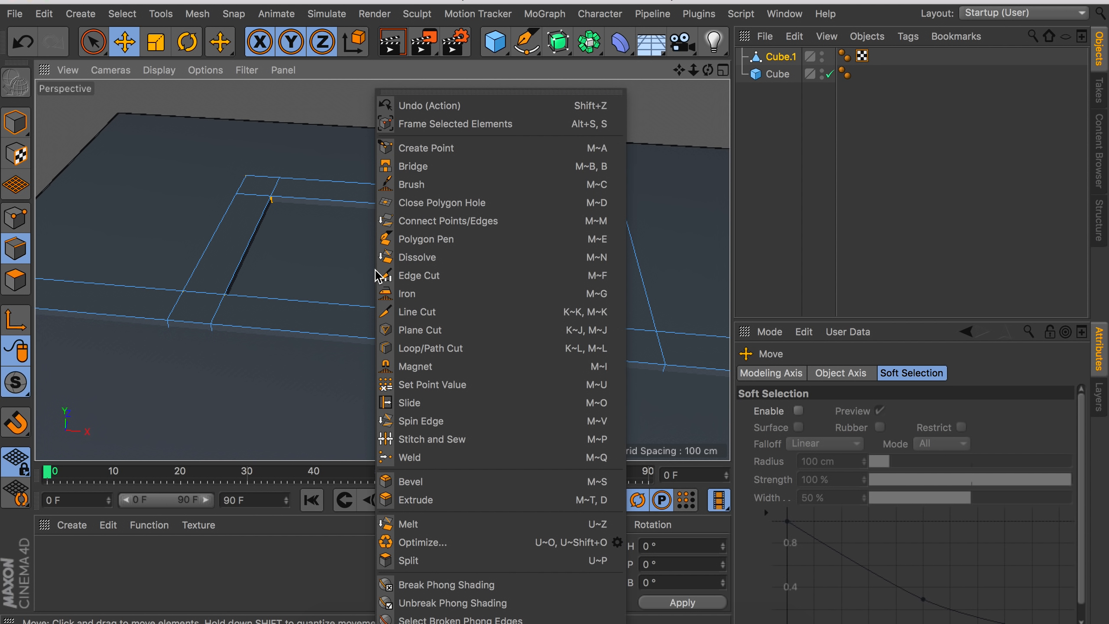
pyautogui.click(412, 481)
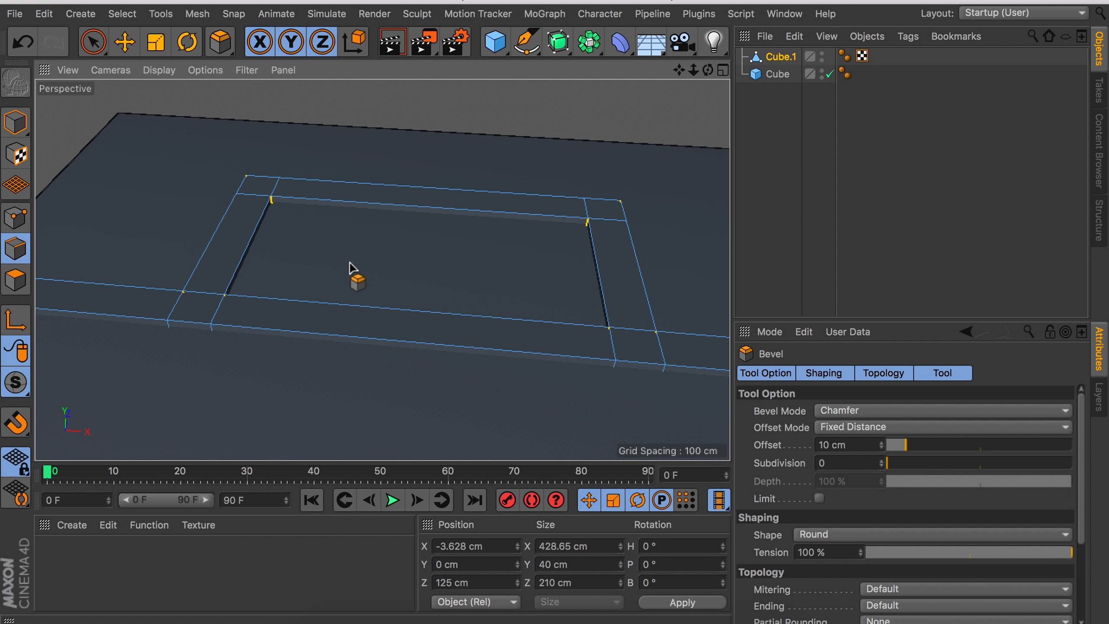
pyautogui.moveTo(296, 248); pyautogui.dragTo(375, 248)
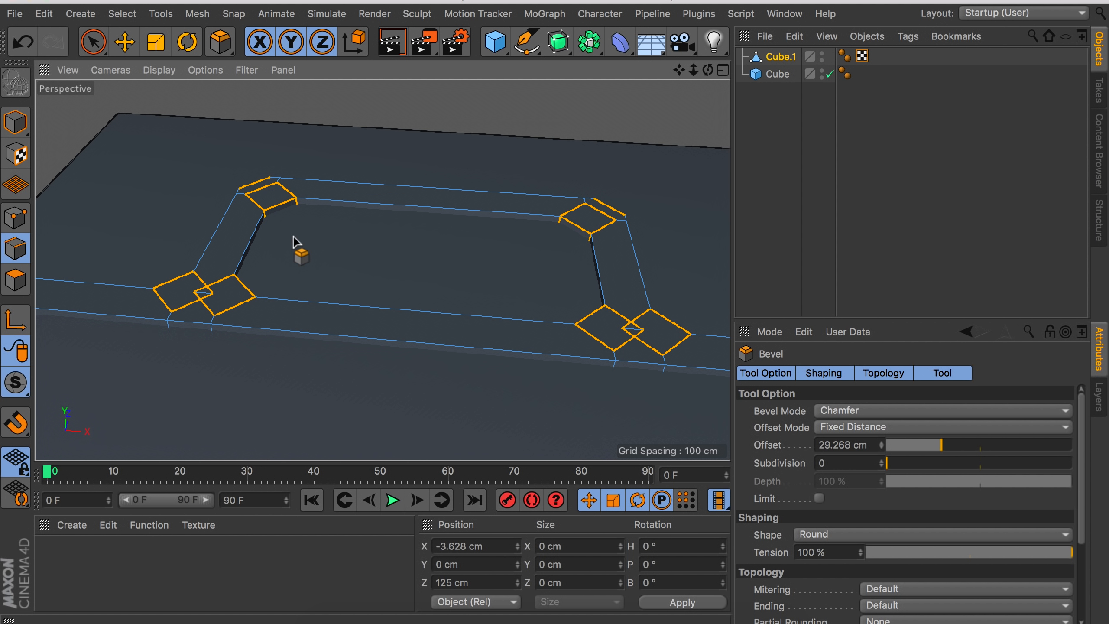
pyautogui.doubleClick(844, 444)
pyautogui.write('30')
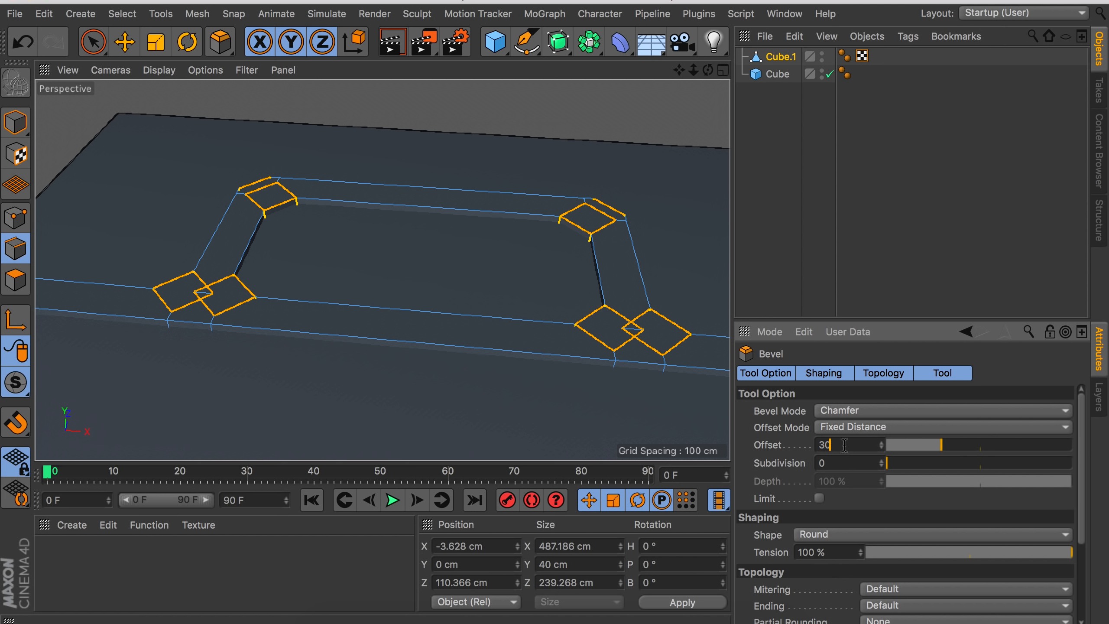
pyautogui.click(882, 460)
pyautogui.click(882, 461)
pyautogui.click(881, 461)
pyautogui.click(882, 460)
pyautogui.click(882, 460)
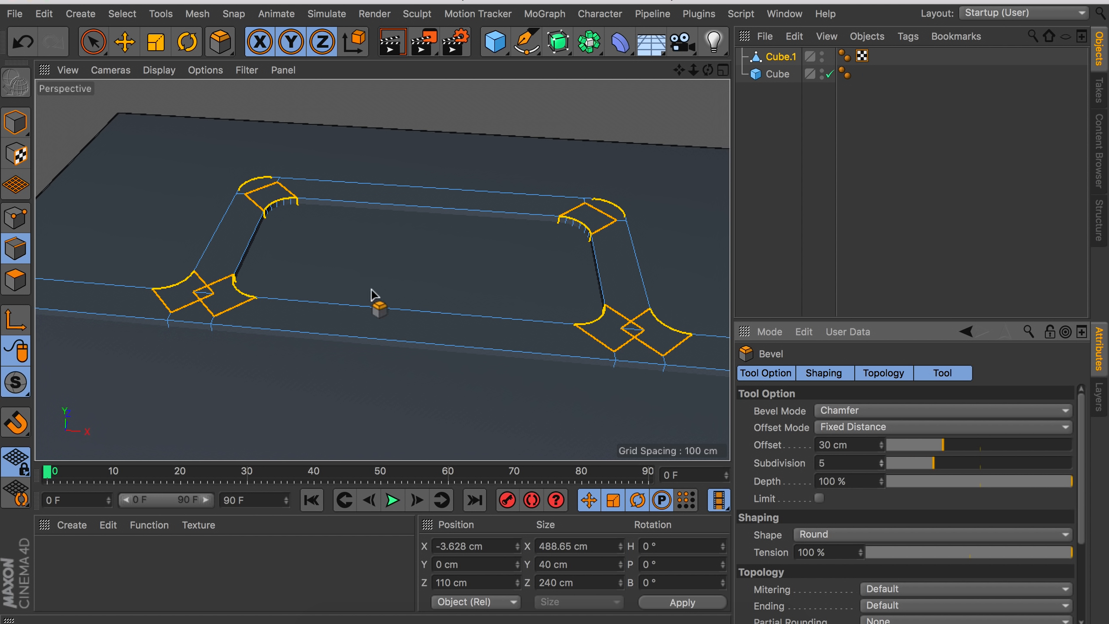
# Turn on the bevel's Limit option so the corner bevels at the road junctions stop overlapping.
pyautogui.scroll(6, 238, 275)
pyautogui.keyDown('alt'); pyautogui.moveTo(267, 253); pyautogui.dragTo(499, 208); pyautogui.keyUp('alt')
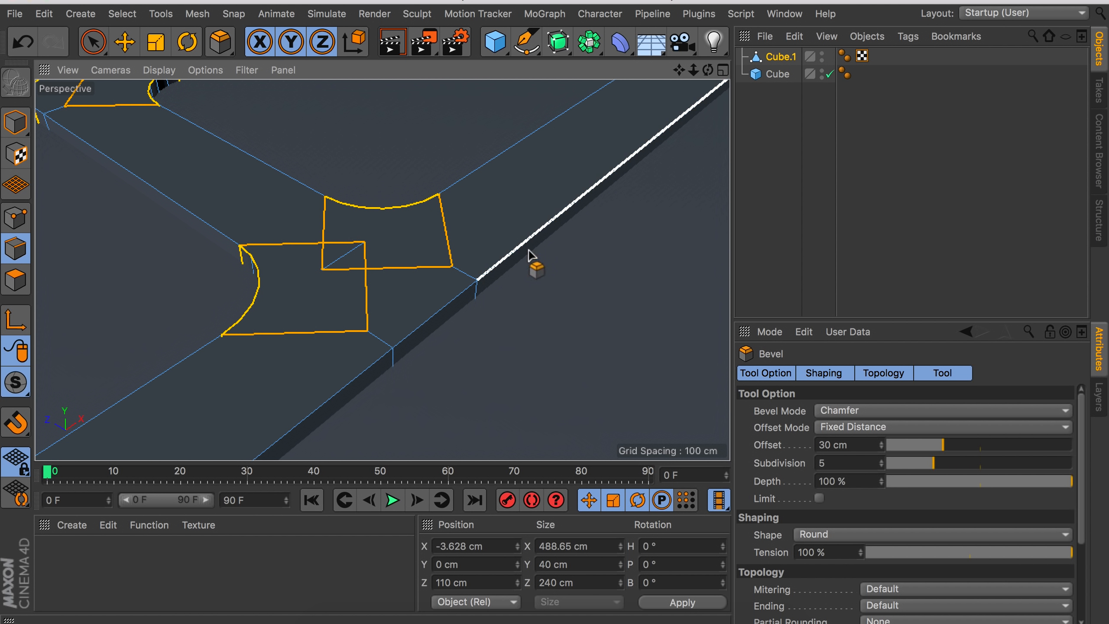
pyautogui.click(819, 498)
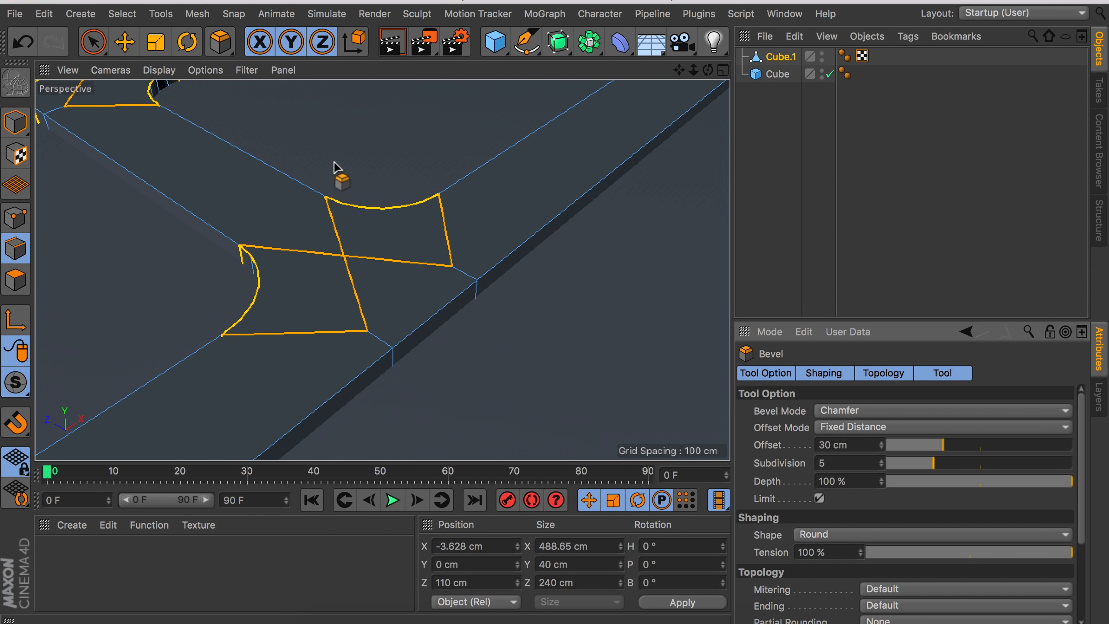
# Finish the bevel with the Move tool, return to Model mode and select the road object.
pyautogui.press('e')
pyautogui.keyDown('alt'); pyautogui.moveTo(342, 145); pyautogui.dragTo(261, 121); pyautogui.keyUp('alt')
pyautogui.scroll(-5, 329, 241)
pyautogui.keyDown('alt'); pyautogui.moveTo(330, 241); pyautogui.dragTo(241, 291); pyautogui.keyUp('alt')
pyautogui.keyDown('alt'); pyautogui.moveTo(241, 291); pyautogui.dragTo(227, 243, button='middle'); pyautogui.keyUp('alt')
pyautogui.keyDown('alt'); pyautogui.moveTo(227, 243); pyautogui.dragTo(193, 211); pyautogui.keyUp('alt')
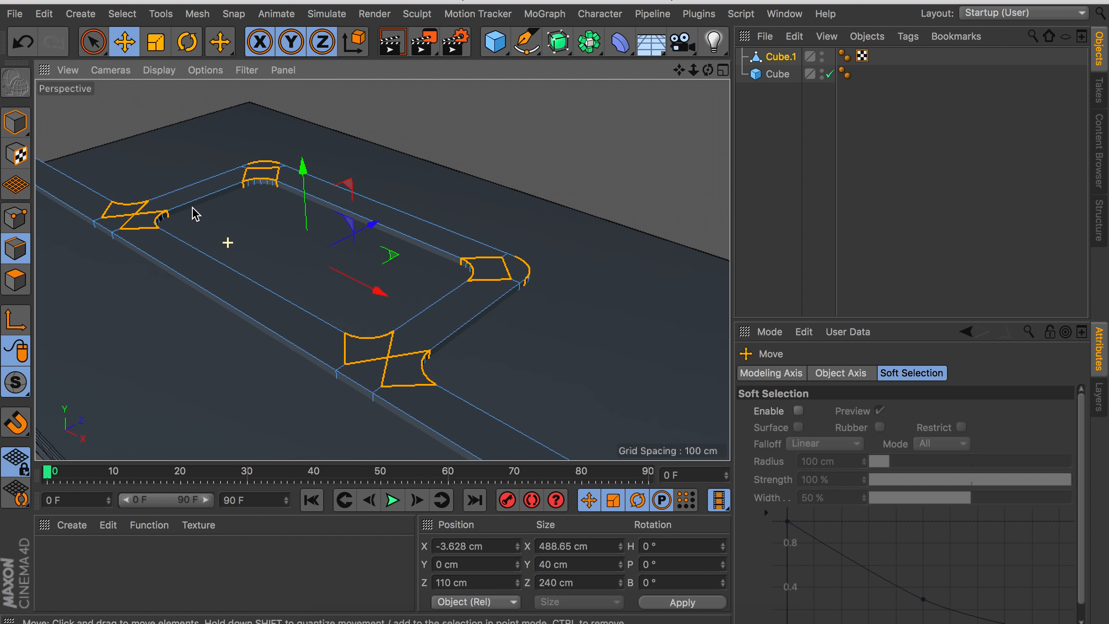
pyautogui.click(17, 124)
pyautogui.click(486, 138)
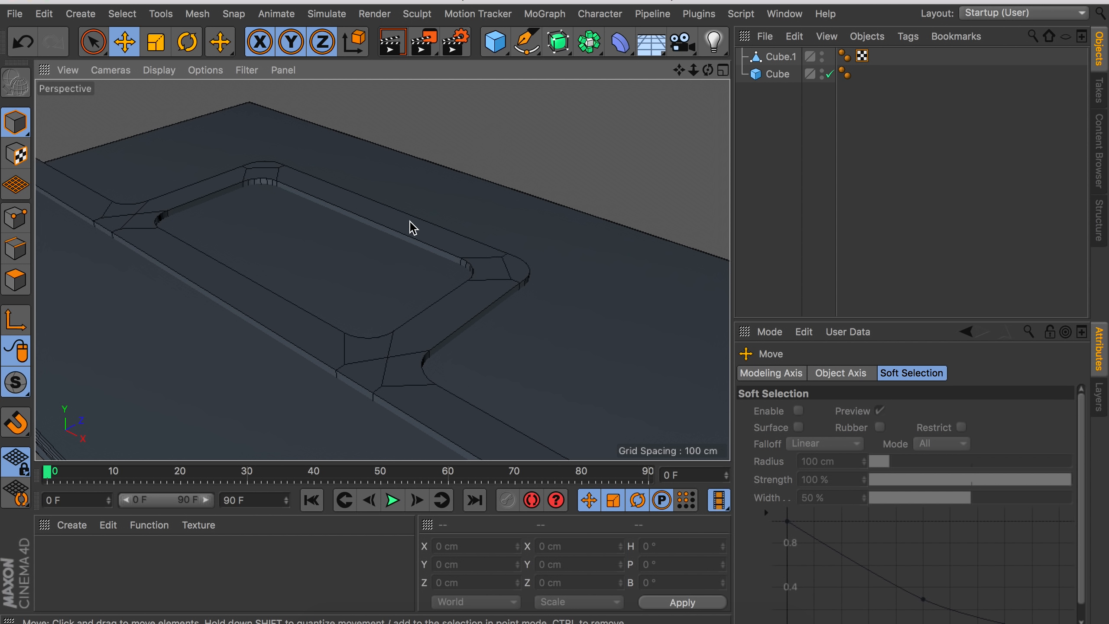
pyautogui.click(409, 232)
pyautogui.keyDown('alt'); pyautogui.moveTo(395, 282); pyautogui.dragTo(357, 236); pyautogui.keyUp('alt')
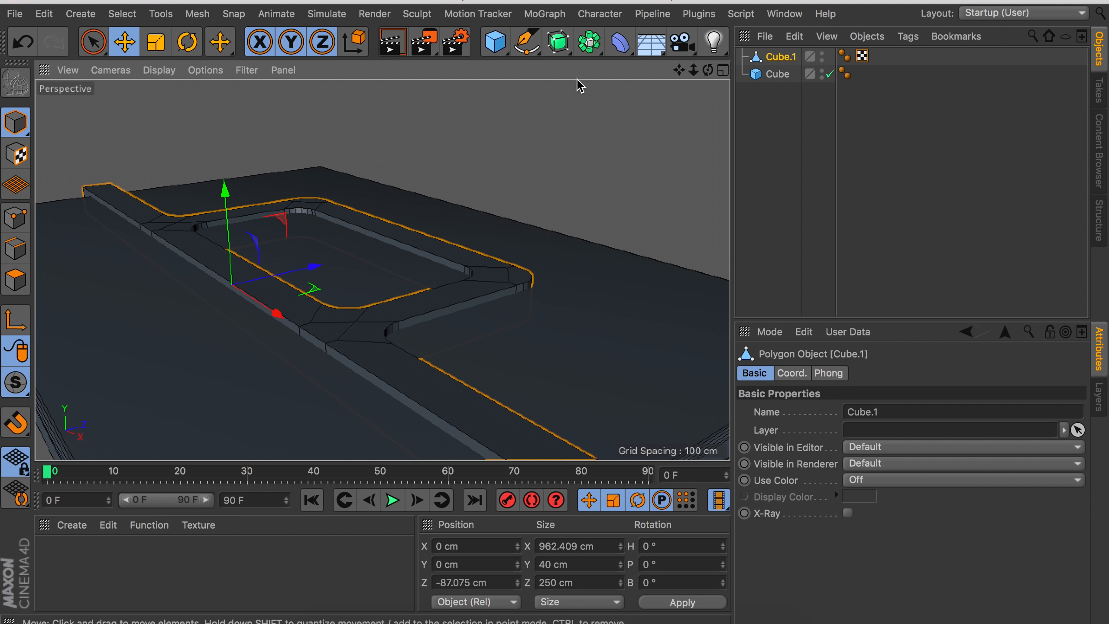
# Add a Boole object and nest both the road and the slab inside it.
pyautogui.click(589, 42)
pyautogui.click(886, 66)
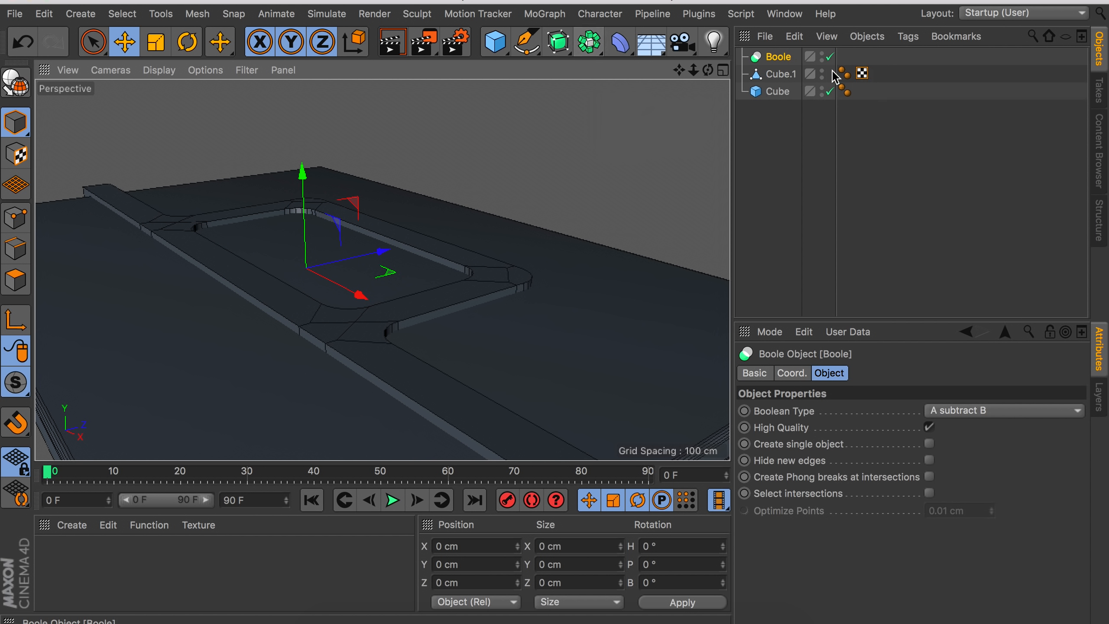
pyautogui.moveTo(766, 66)
pyautogui.mouseDown()
pyautogui.moveTo(783, 86)
pyautogui.moveTo(785, 57)
pyautogui.mouseUp()
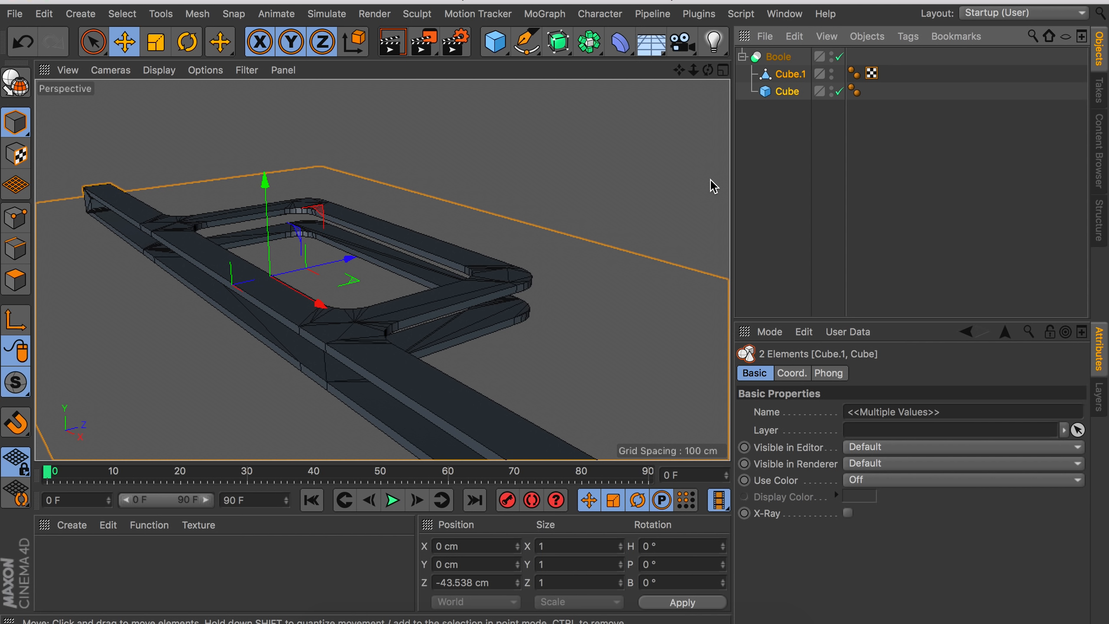
pyautogui.click(778, 114)
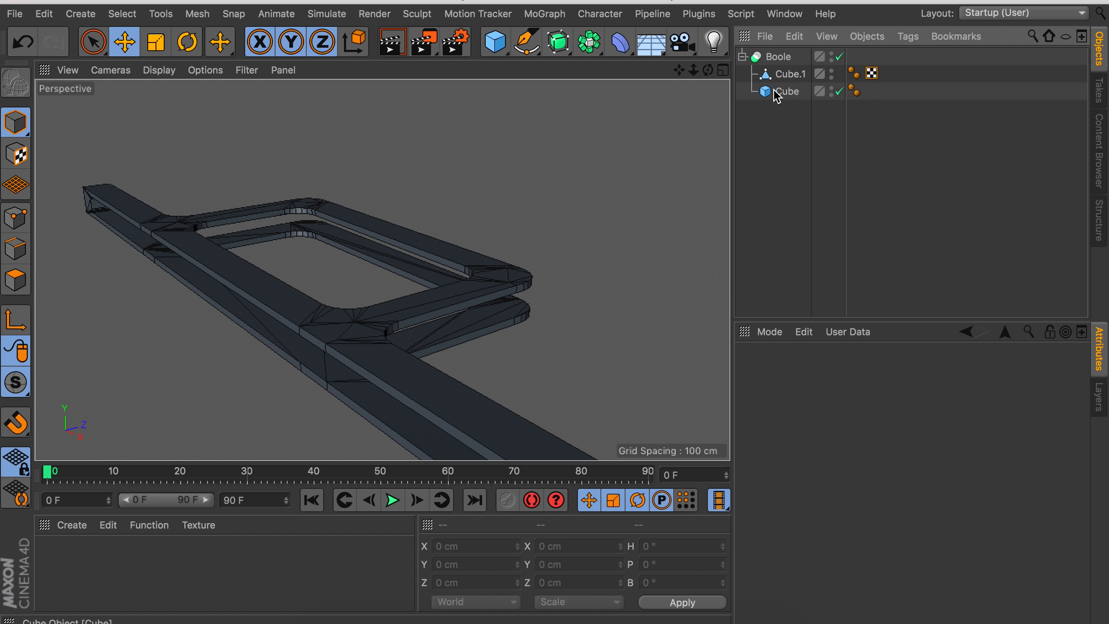
# Place the slab above the road in the Boole's hierarchy so the road is subtracted from the slab.
pyautogui.moveTo(780, 95); pyautogui.dragTo(783, 73)
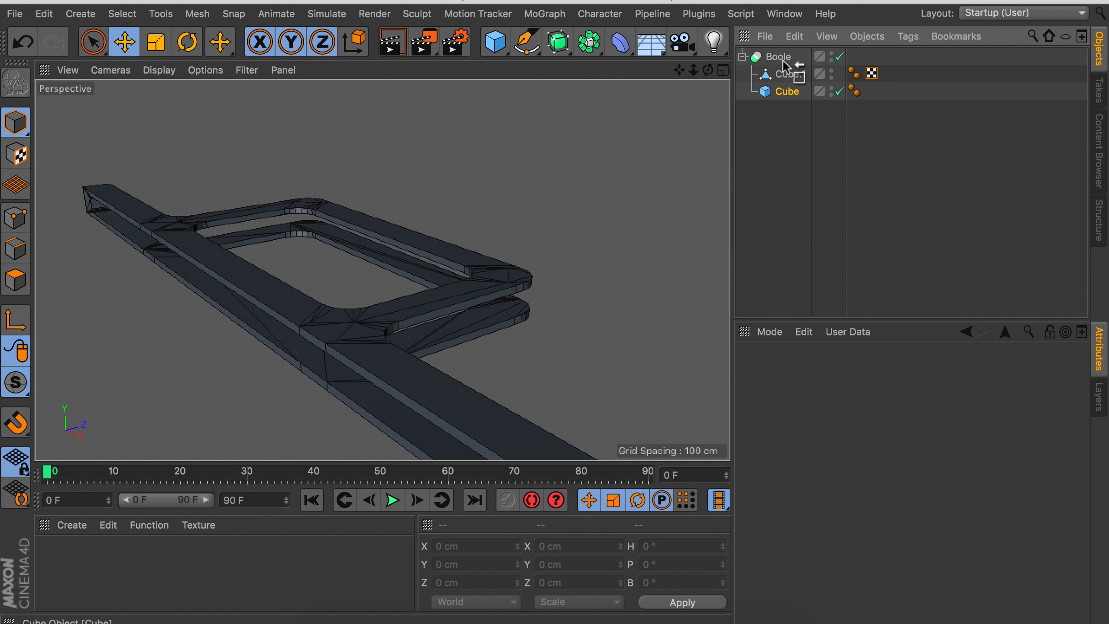
pyautogui.moveTo(781, 61); pyautogui.dragTo(781, 61)
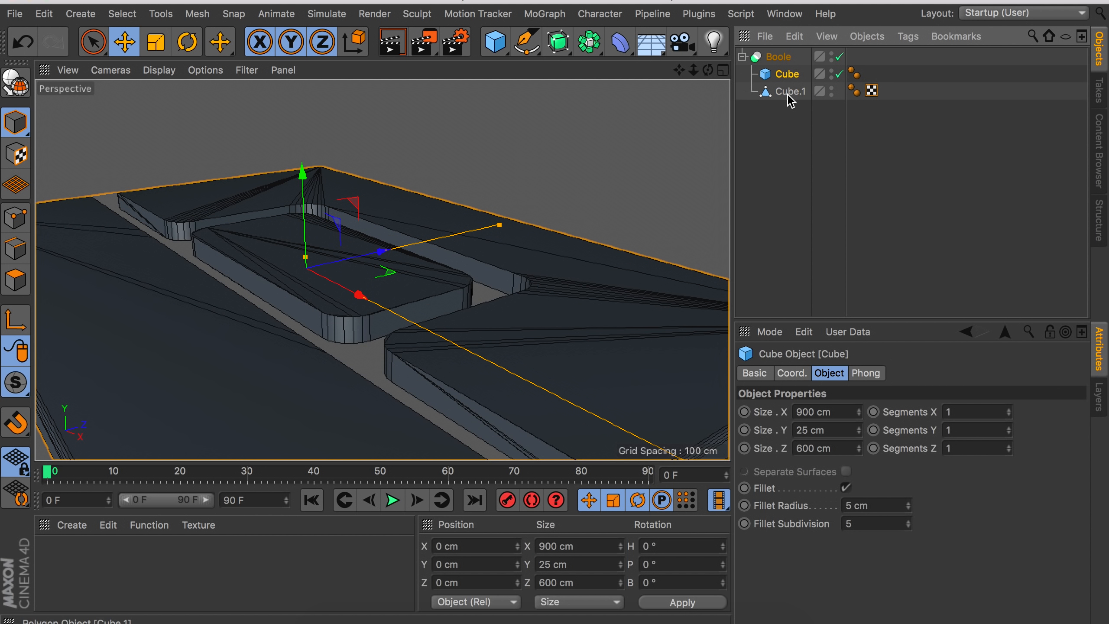
pyautogui.click(787, 137)
pyautogui.scroll(6, 354, 315)
pyautogui.keyDown('alt'); pyautogui.moveTo(446, 222); pyautogui.dragTo(414, 280, button='middle'); pyautogui.keyUp('alt')
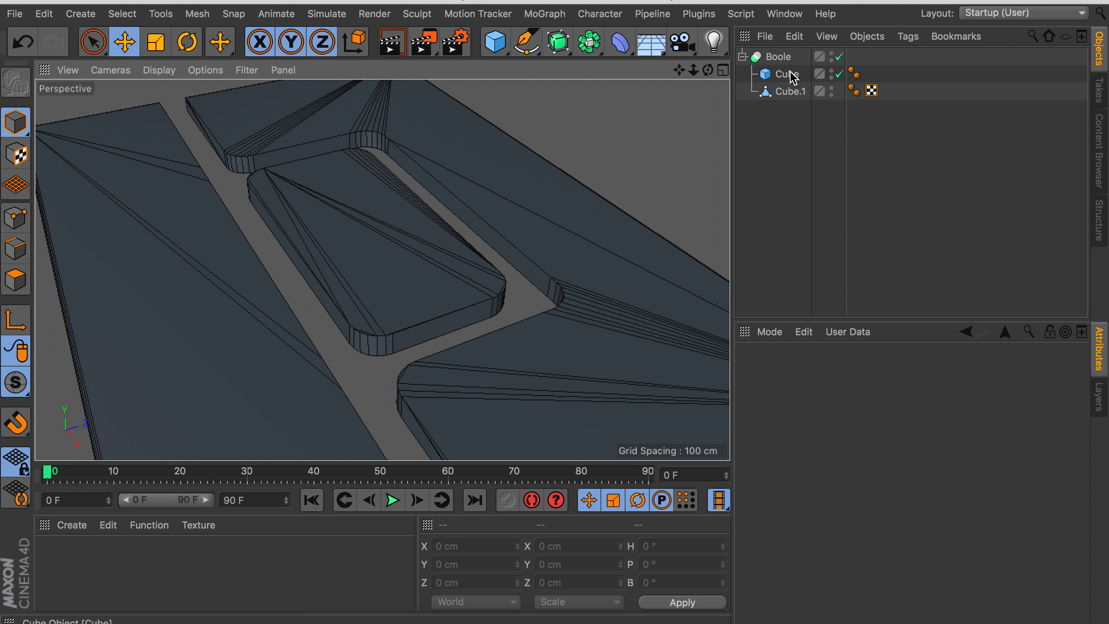
# Raise the road object inside the Boole to about 28.9 cm in Y so it cuts only a shallow groove.
pyautogui.click(788, 91)
pyautogui.keyDown('alt'); pyautogui.moveTo(336, 305); pyautogui.dragTo(289, 230); pyautogui.keyUp('alt')
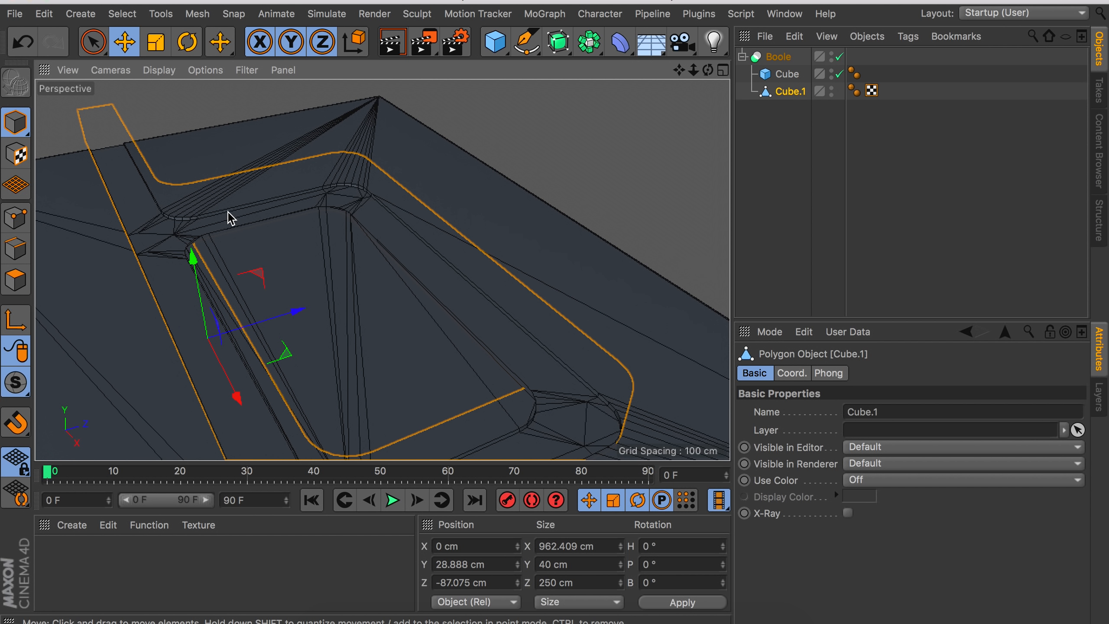
pyautogui.keyDown('alt'); pyautogui.moveTo(174, 210); pyautogui.dragTo(265, 238, button='middle'); pyautogui.keyUp('alt')
pyautogui.keyDown('alt'); pyautogui.moveTo(265, 249); pyautogui.dragTo(344, 239); pyautogui.keyUp('alt')
pyautogui.keyDown('alt'); pyautogui.moveTo(218, 236); pyautogui.dragTo(252, 232); pyautogui.keyUp('alt')
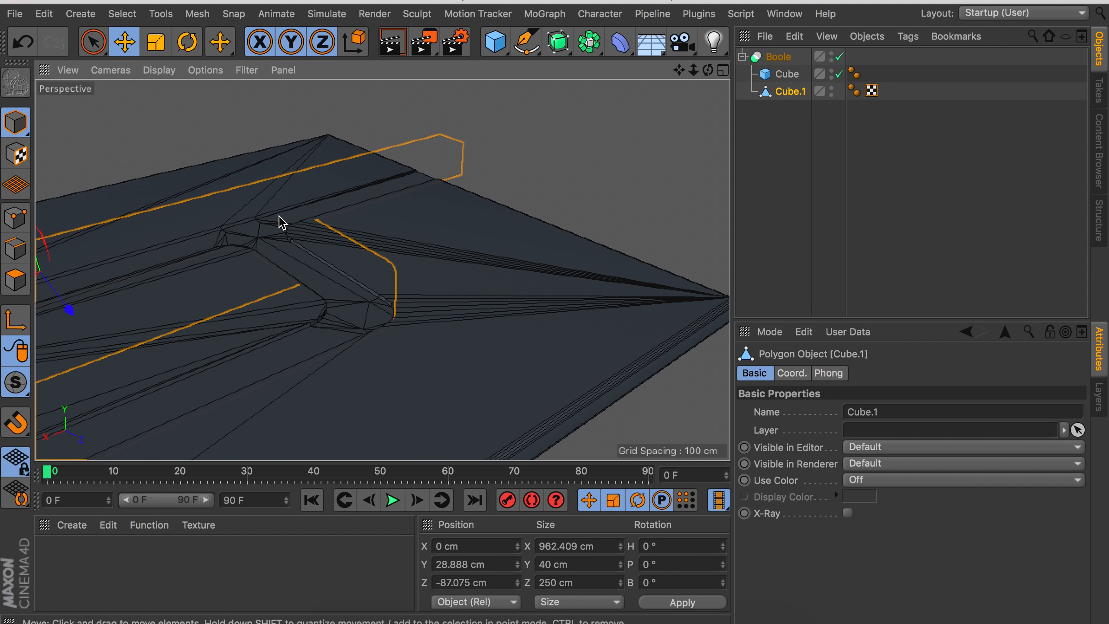
# Render a preview of the road cut in the viewport and inspect the mesh at the junctions.
pyautogui.press('super+r')
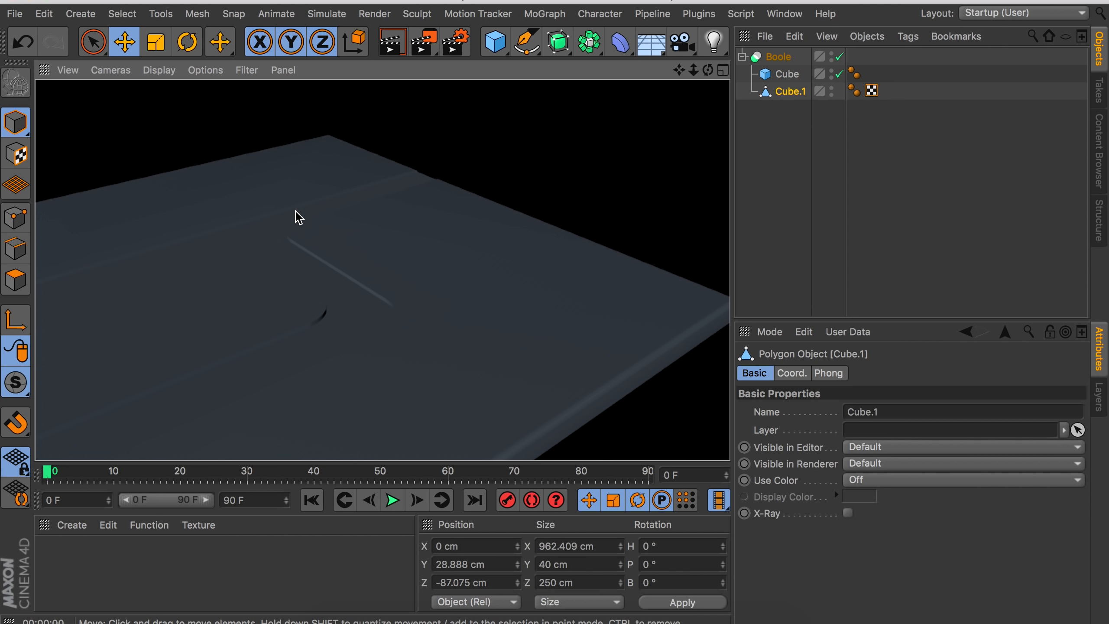
pyautogui.click(295, 211)
pyautogui.keyDown('alt'); pyautogui.moveTo(295, 212); pyautogui.dragTo(309, 163, button='right'); pyautogui.keyUp('alt')
pyautogui.keyDown('alt'); pyautogui.moveTo(309, 163); pyautogui.dragTo(399, 233, button='middle'); pyautogui.keyUp('alt')
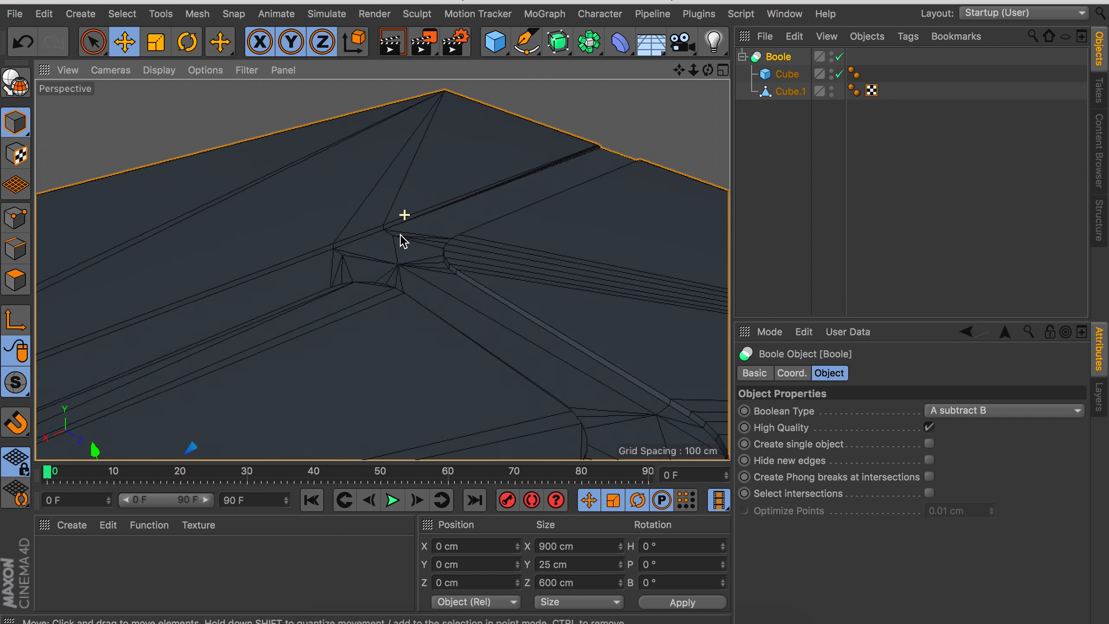
pyautogui.keyDown('alt'); pyautogui.moveTo(399, 233); pyautogui.dragTo(399, 247); pyautogui.keyUp('alt')
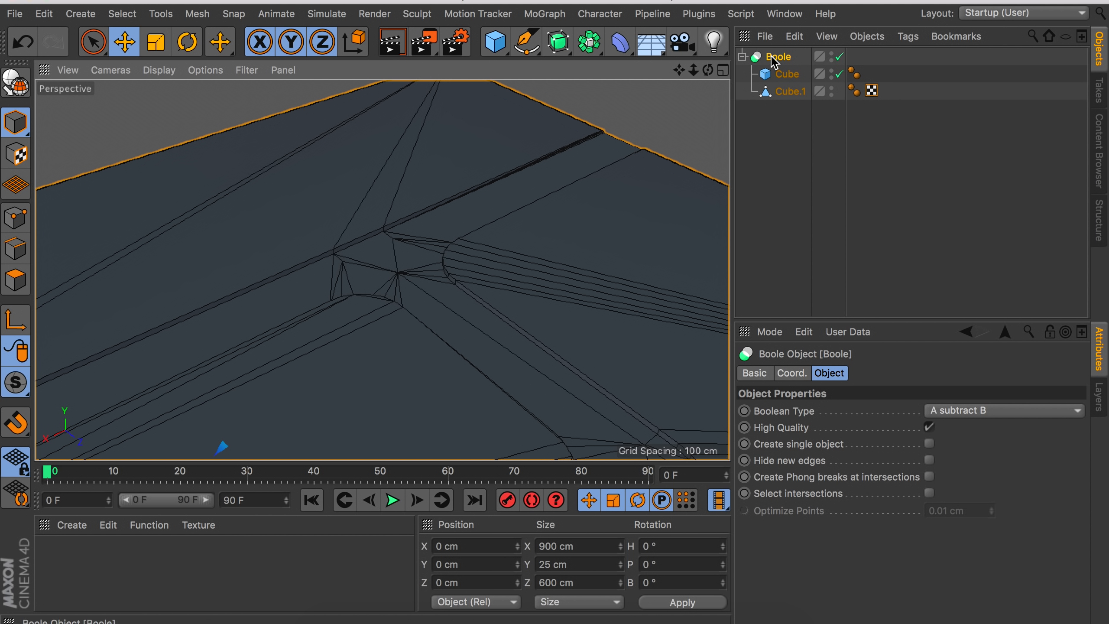
# Try the Boole without High Quality to compare the mesh around the road cut.
pyautogui.click(929, 427)
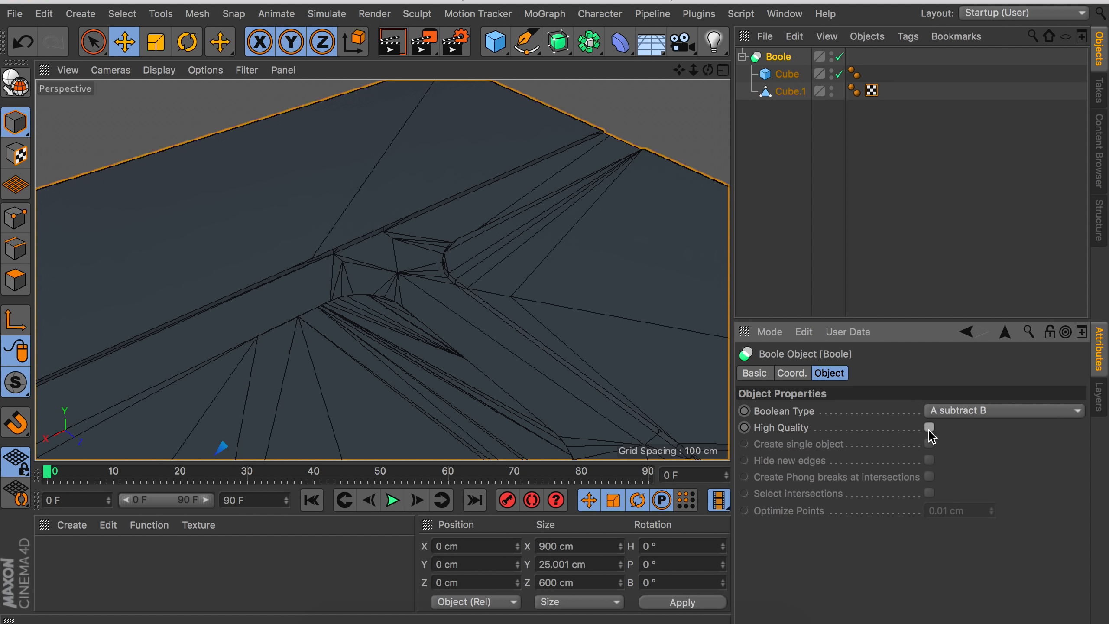
pyautogui.click(655, 118)
pyautogui.scroll(-5, 594, 227)
pyautogui.keyDown('alt'); pyautogui.moveTo(594, 228); pyautogui.dragTo(541, 271); pyautogui.keyUp('alt')
pyautogui.scroll(5, 524, 262)
pyautogui.click(778, 57)
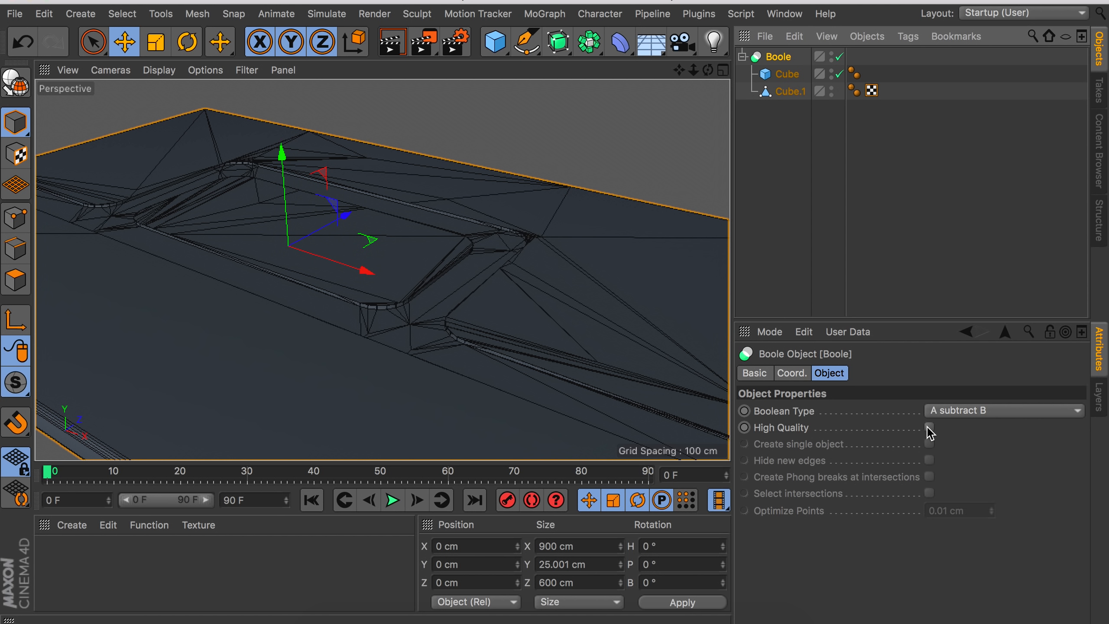
pyautogui.click(929, 428)
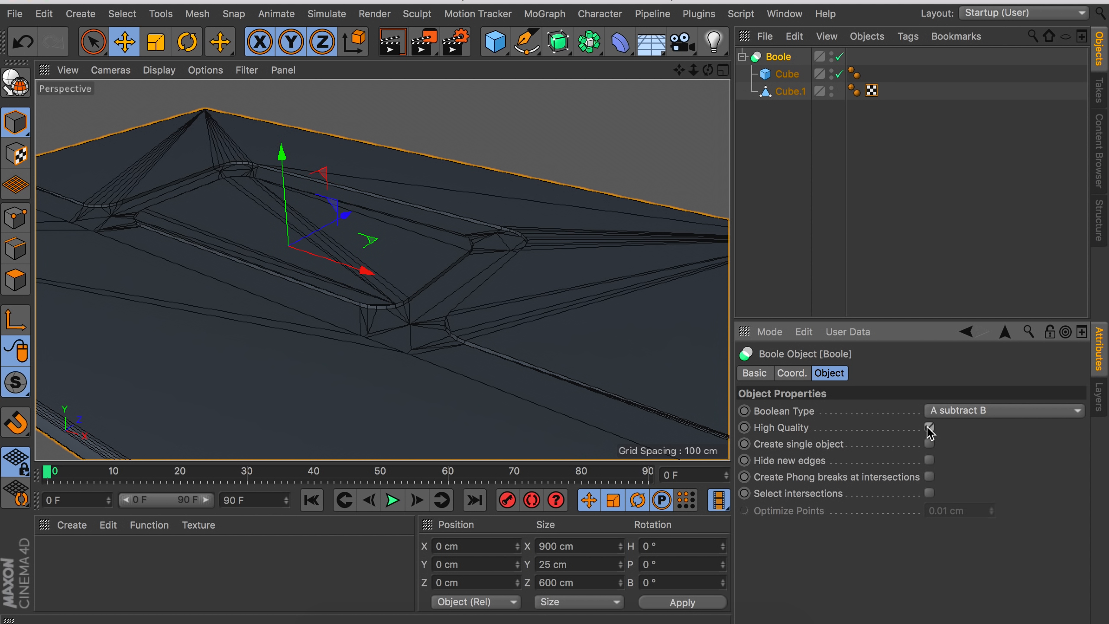
# Enable Hide new edges on the Boole to clean up the cut slab's mesh.
pyautogui.click(929, 460)
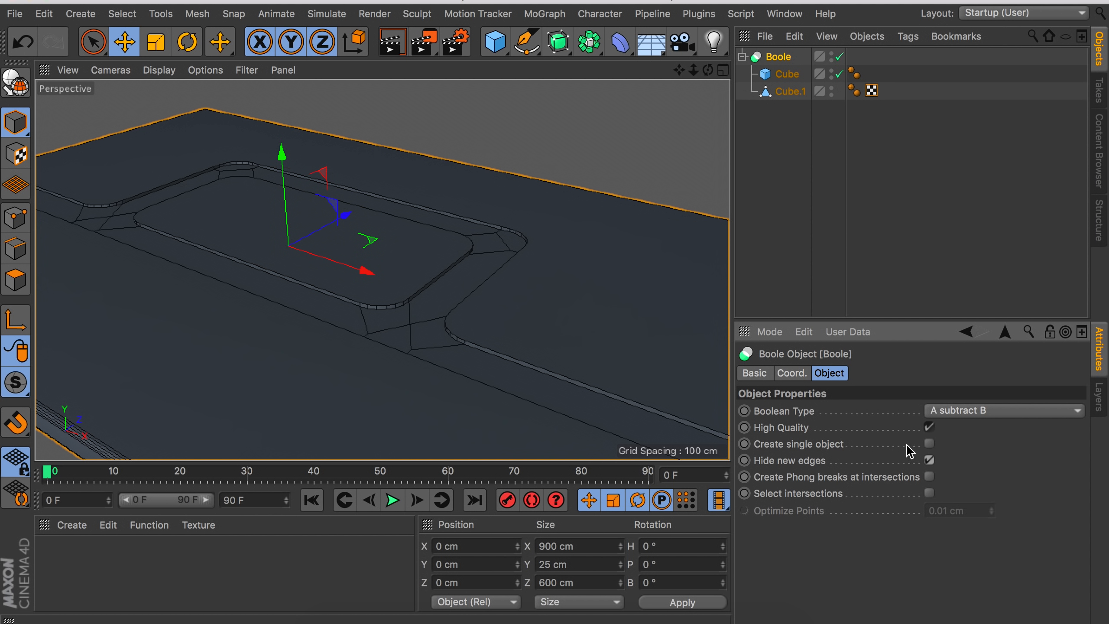
pyautogui.moveTo(401, 268)
pyautogui.keyDown('alt'); pyautogui.mouseDown()
pyautogui.moveTo(123, 263)
pyautogui.moveTo(332, 300)
pyautogui.moveTo(477, 228)
pyautogui.moveTo(451, 214)
pyautogui.moveTo(388, 275)
pyautogui.mouseUp(); pyautogui.keyUp('alt')
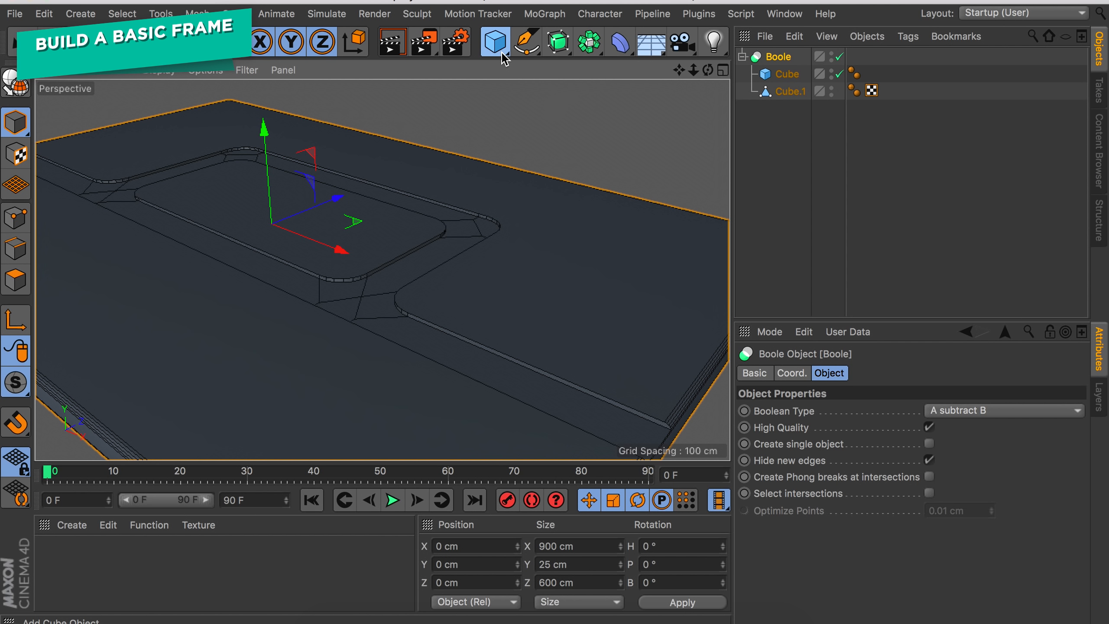
# Add a cube for the house body with a size of 45 × 30 × 40 cm.
pyautogui.click(495, 42)
pyautogui.click(819, 412)
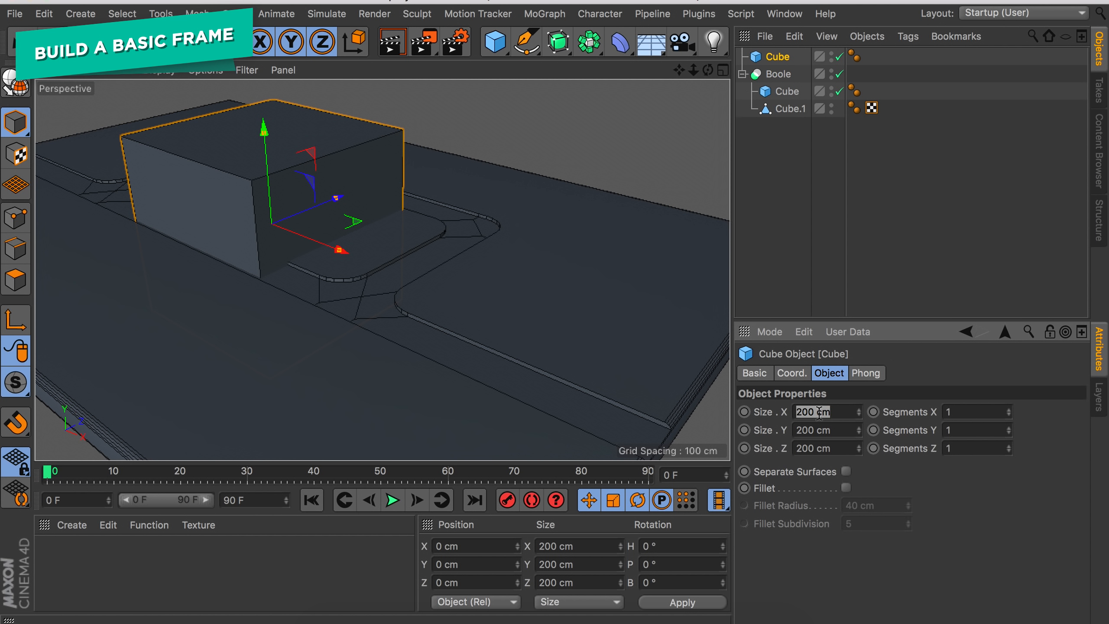
pyautogui.write('45')
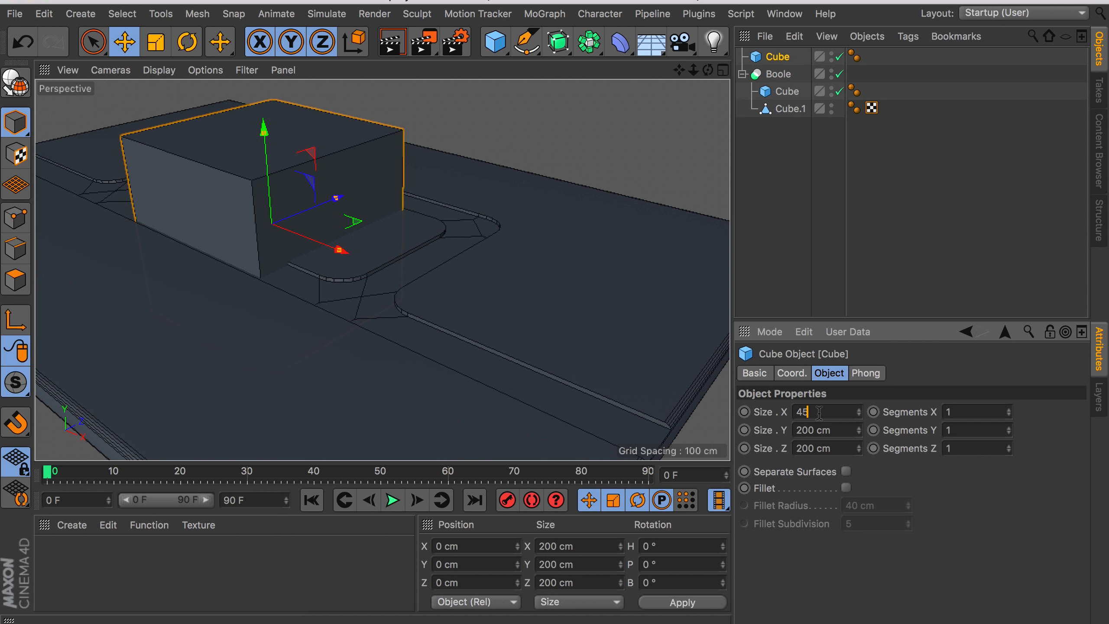
pyautogui.press('Tab')
pyautogui.write('30')
pyautogui.press('Tab')
pyautogui.write('4')
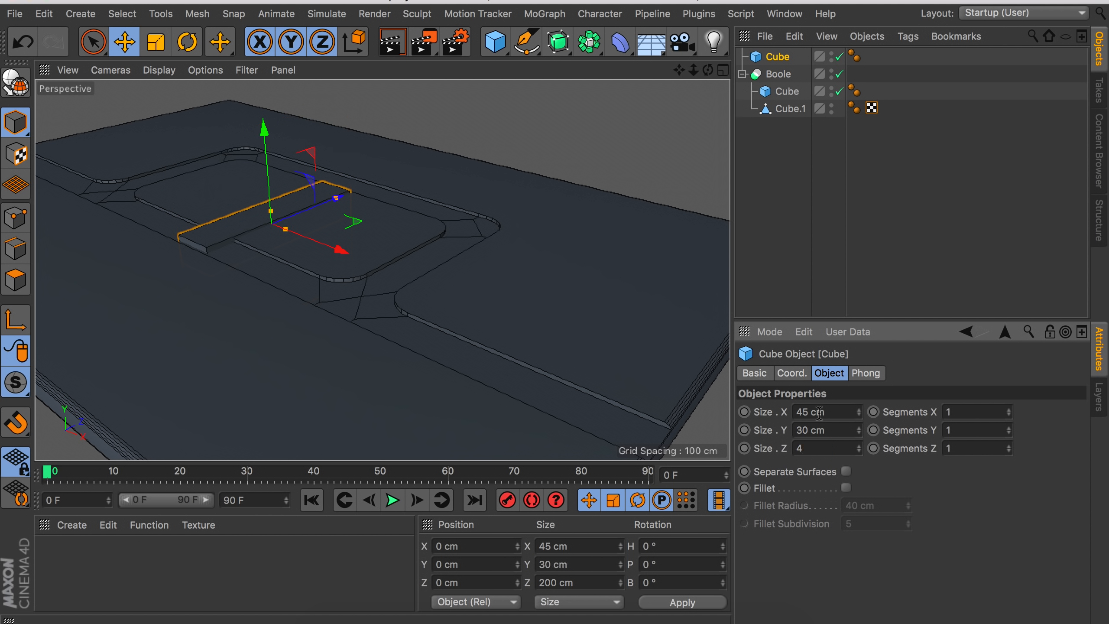
pyautogui.press('Return')
# Raise the house cube to about 30 cm in Y and widen it to about 56 cm in X.
pyautogui.moveTo(269, 178); pyautogui.dragTo(270, 147)
pyautogui.scroll(5, 283, 188)
pyautogui.scroll(4, 302, 190)
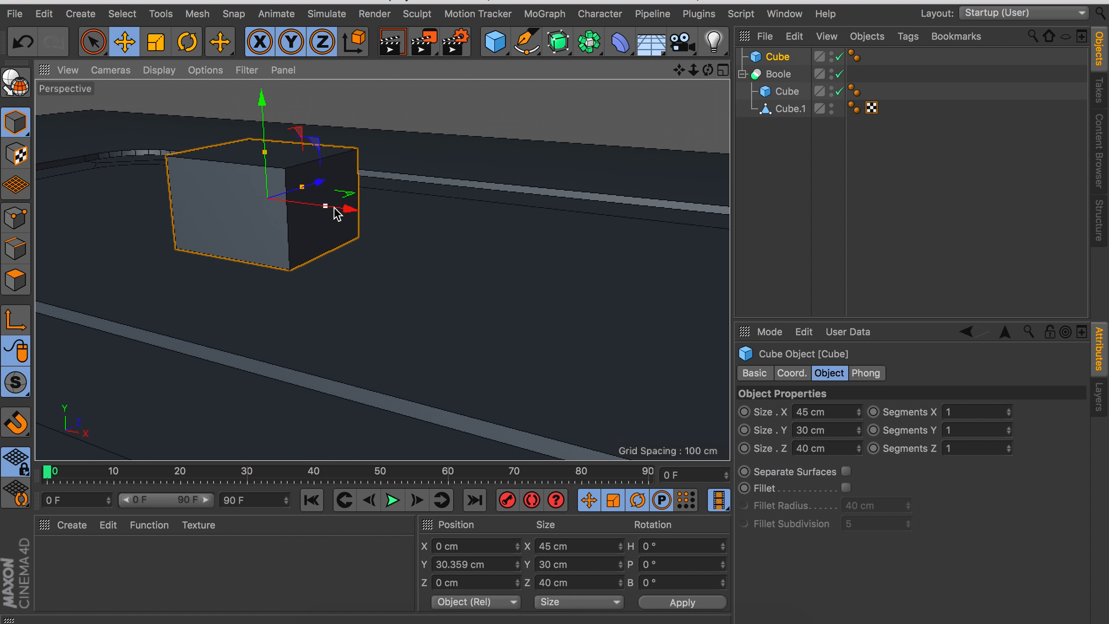
pyautogui.moveTo(334, 210); pyautogui.dragTo(338, 207)
pyautogui.keyDown('alt'); pyautogui.moveTo(288, 211); pyautogui.dragTo(331, 265, button='middle'); pyautogui.keyUp('alt')
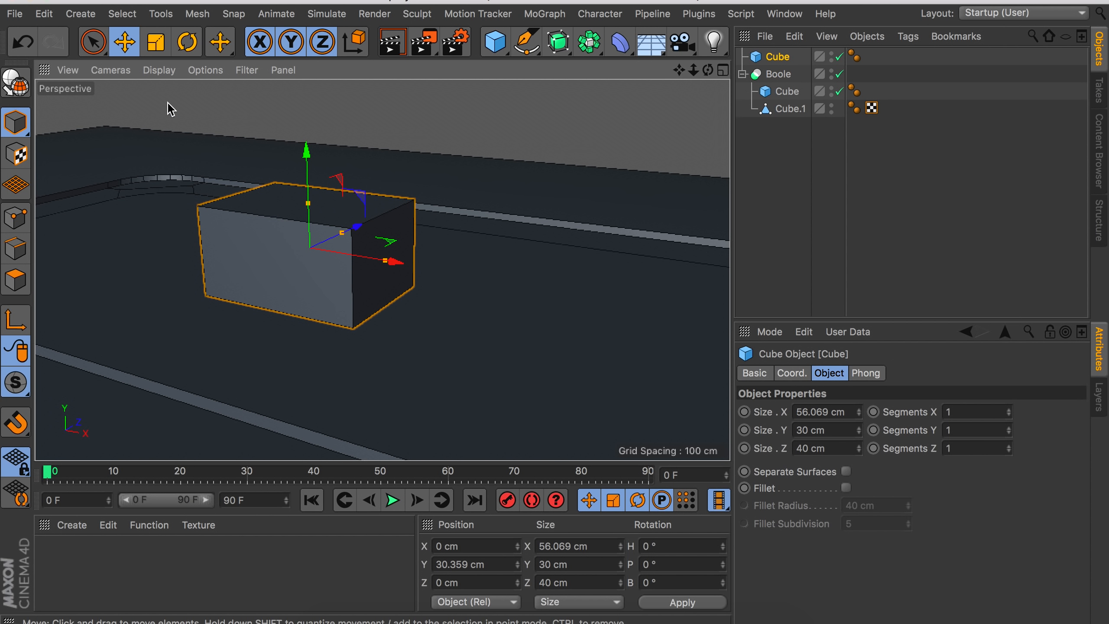
pyautogui.click(159, 71)
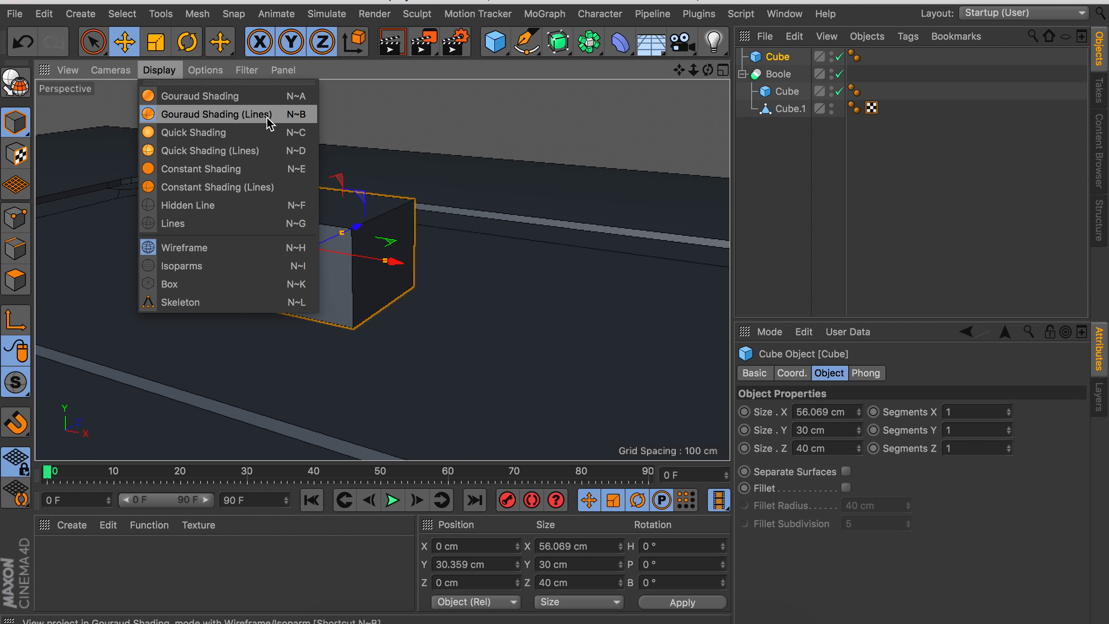
pyautogui.click(172, 71)
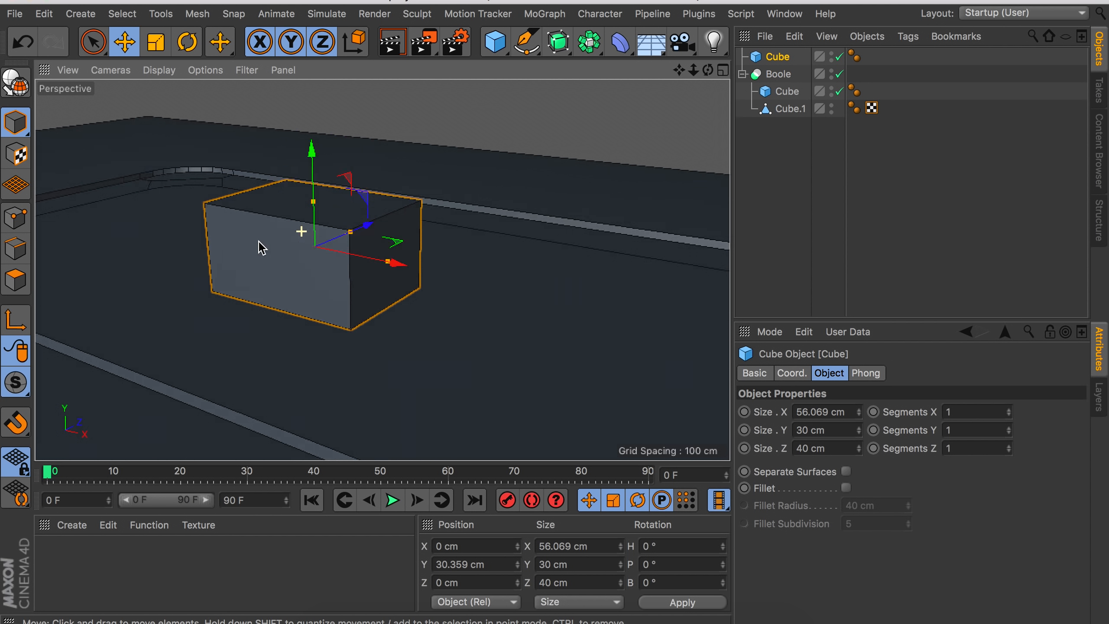
# Divide the house cube into 2 segments along Z, keeping 1 segment along Y.
pyautogui.keyDown('alt'); pyautogui.moveTo(259, 241); pyautogui.dragTo(333, 217); pyautogui.keyUp('alt')
pyautogui.keyDown('alt'); pyautogui.moveTo(356, 208); pyautogui.dragTo(361, 160, button='right'); pyautogui.keyUp('alt')
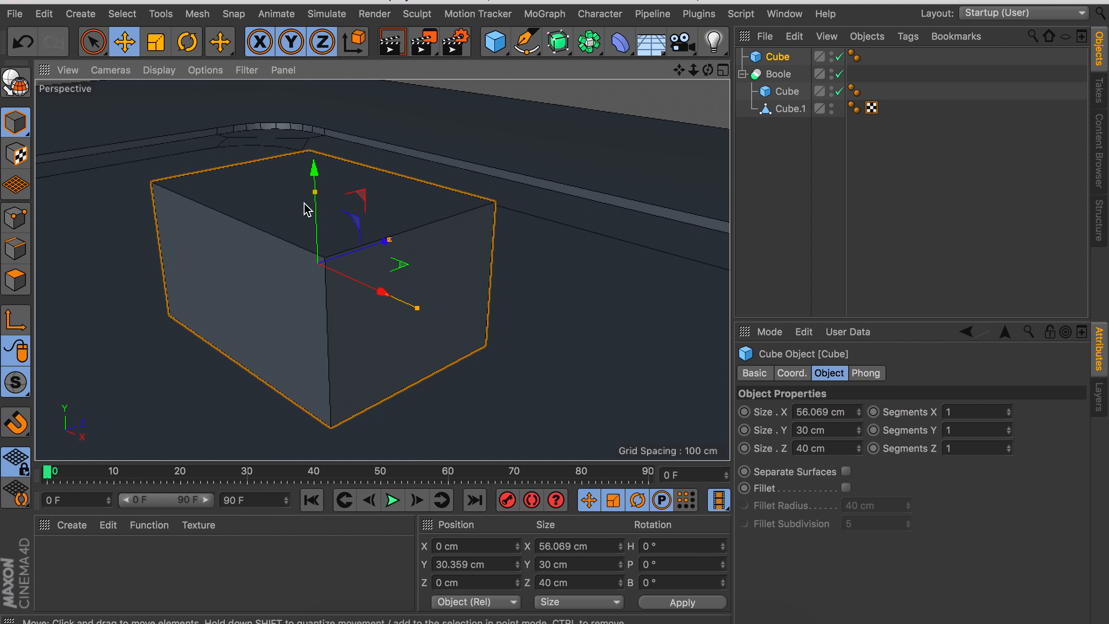
pyautogui.click(1009, 428)
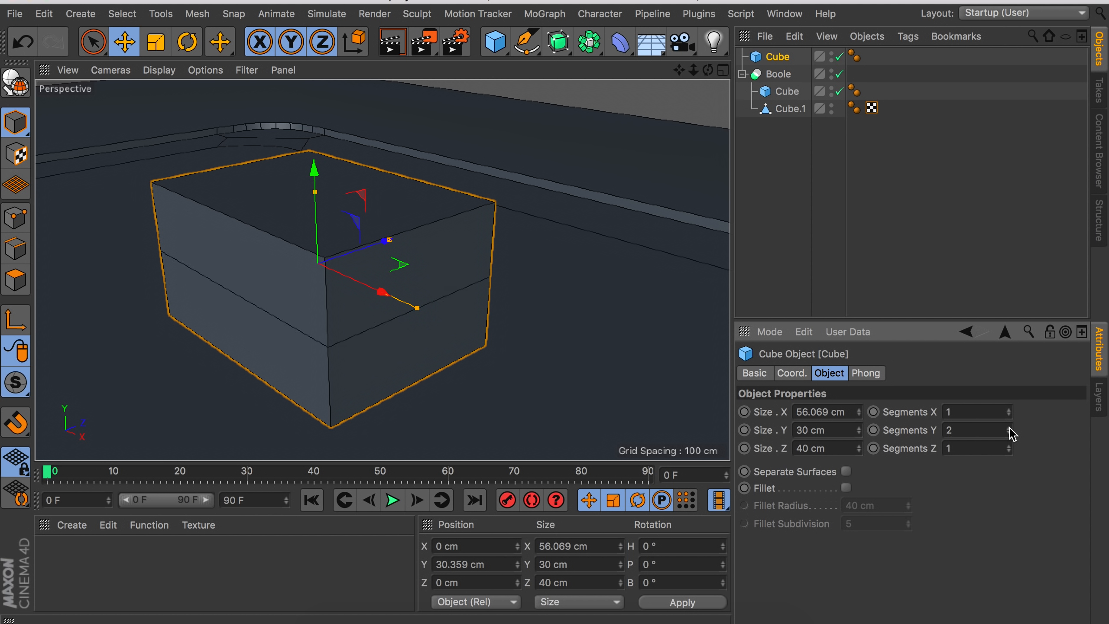
pyautogui.click(1008, 433)
pyautogui.click(1009, 446)
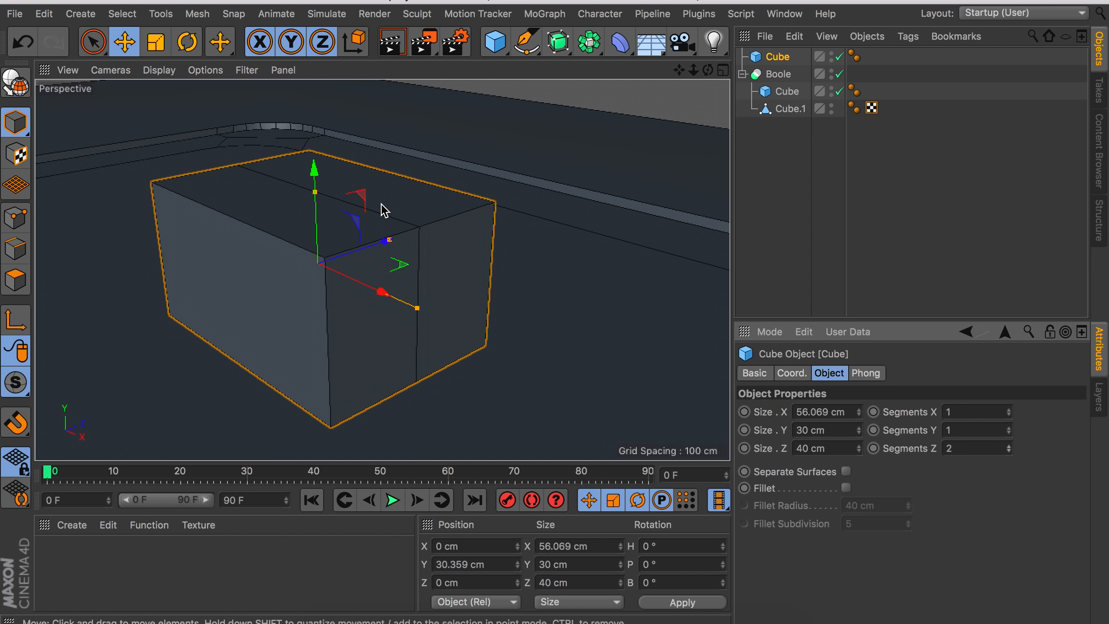
# Make the house cube editable and raise its top centre edge to about 27.9 cm in Y as a roof ridge.
pyautogui.press('c')
pyautogui.click(16, 249)
pyautogui.click(340, 210)
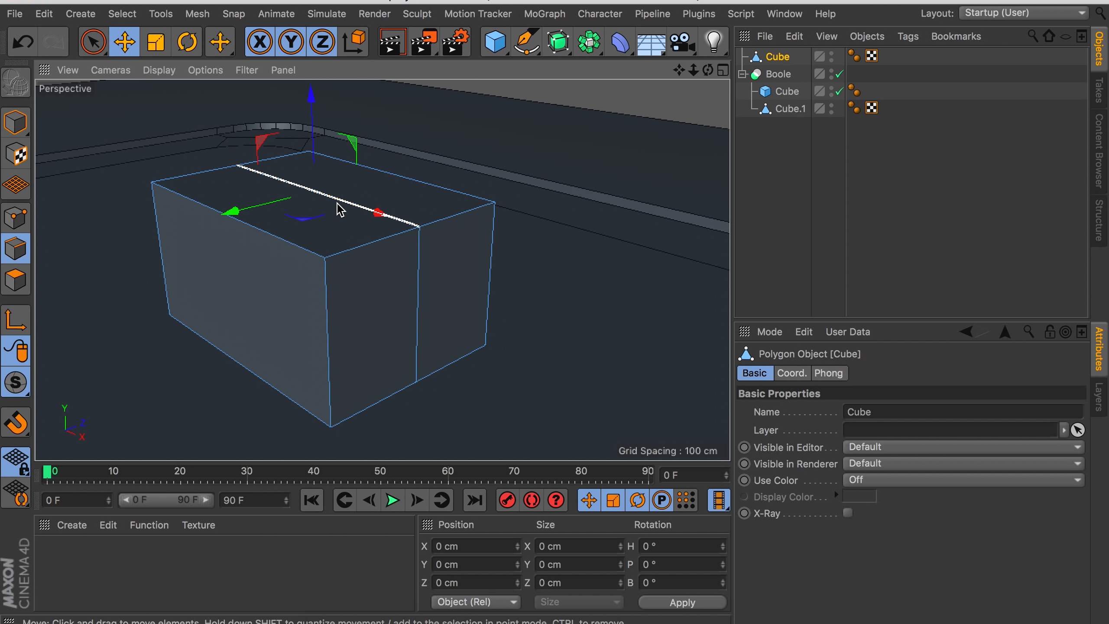
pyautogui.moveTo(340, 209); pyautogui.dragTo(293, 68)
pyautogui.keyDown('alt'); pyautogui.moveTo(426, 257); pyautogui.dragTo(392, 225); pyautogui.keyUp('alt')
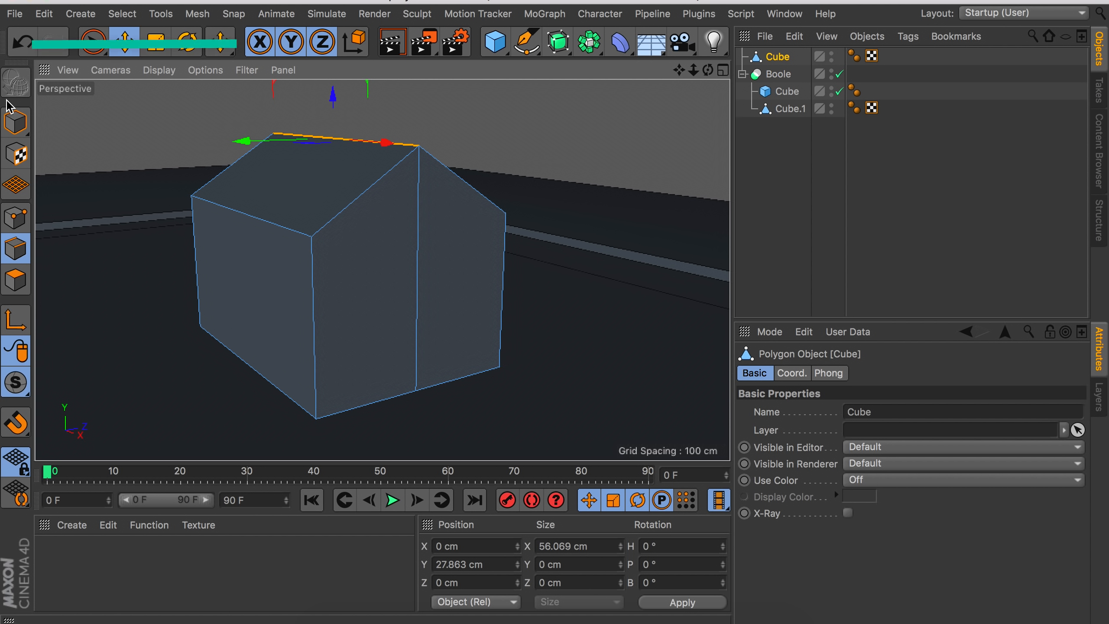
# Add a door cutter cube of about 9.5 × 18.4 × 18.4 cm at the front wall, around X 15.8, Y 25, Z -27.9 cm.
pyautogui.click(19, 120)
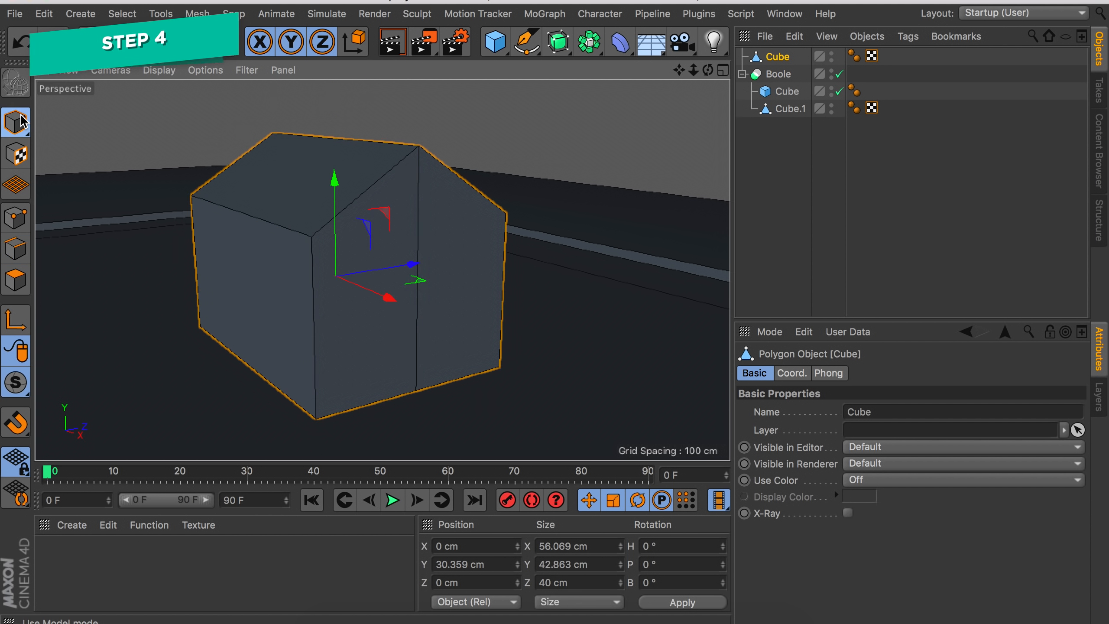
pyautogui.click(496, 53)
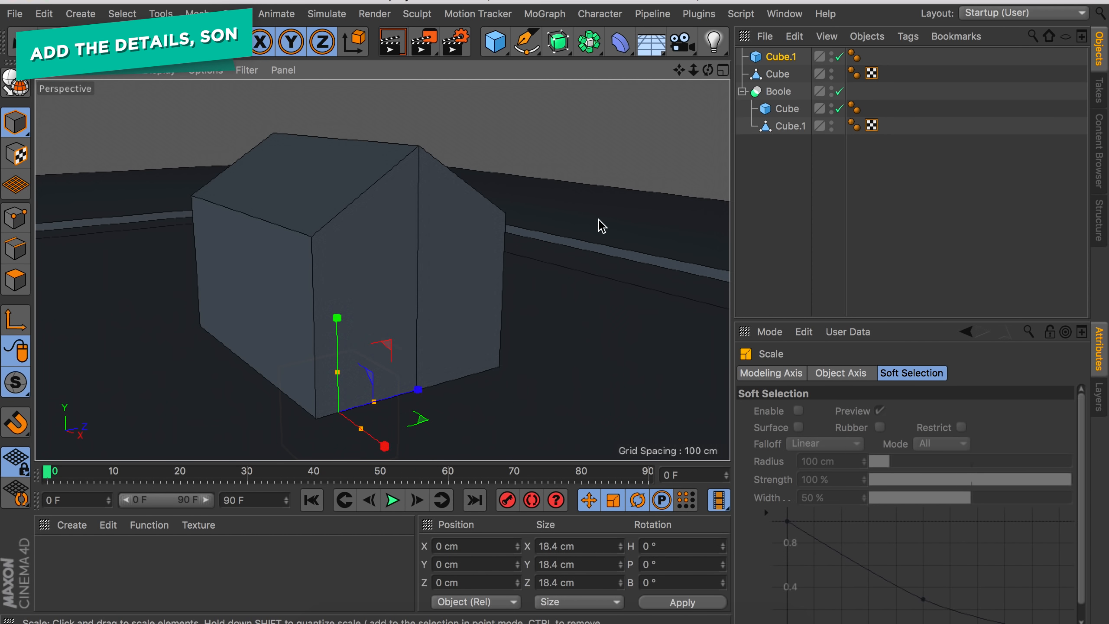
pyautogui.moveTo(413, 298); pyautogui.dragTo(260, 334)
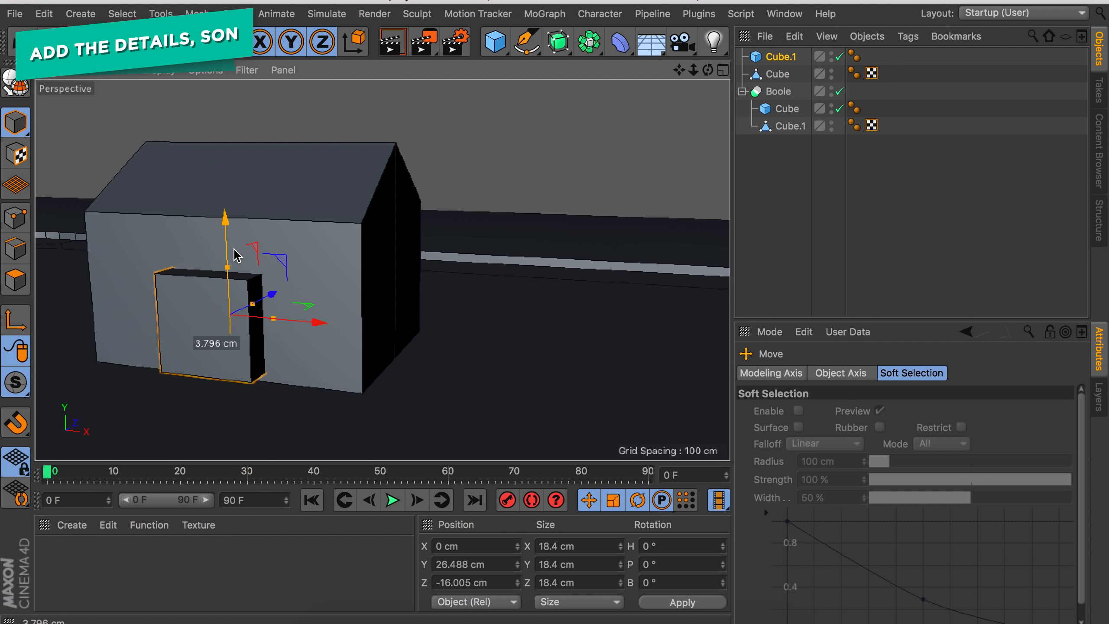
pyautogui.moveTo(236, 270); pyautogui.dragTo(223, 323)
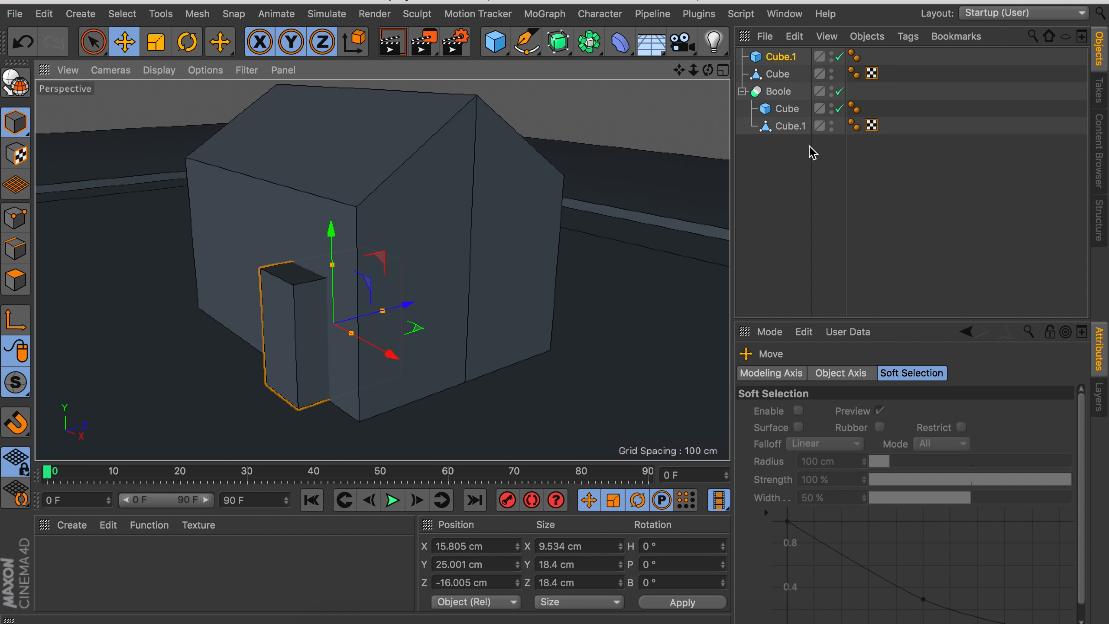
pyautogui.keyDown('alt'); pyautogui.moveTo(453, 279); pyautogui.dragTo(285, 301); pyautogui.keyUp('alt')
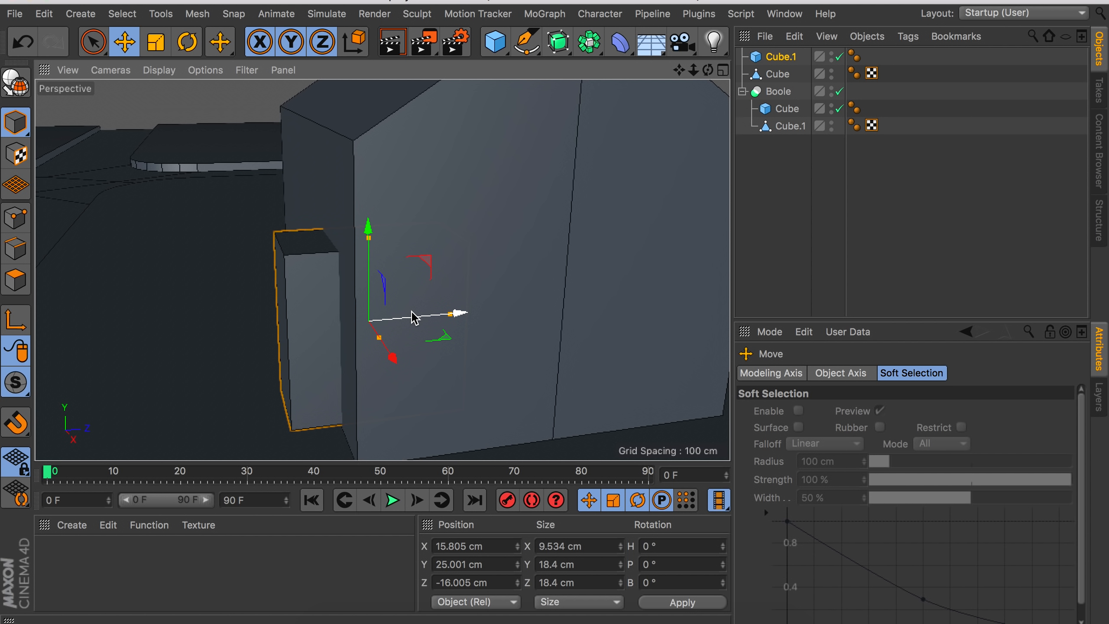
pyautogui.moveTo(424, 323); pyautogui.dragTo(311, 319)
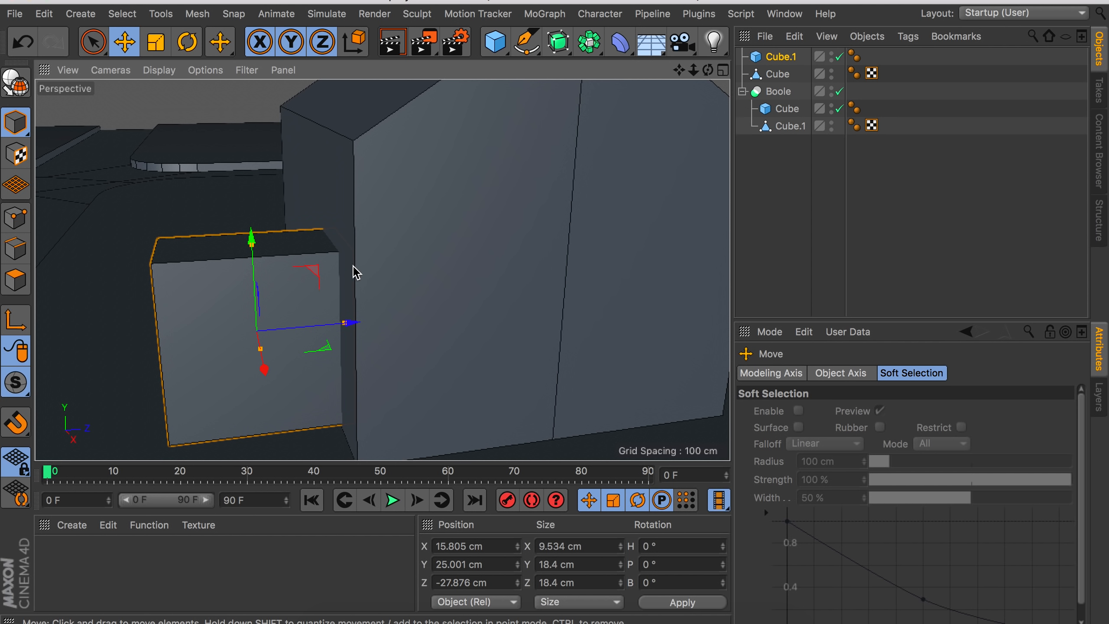
# Duplicate the door cutter along the front wall to about X -15.5 cm and raise the copy to about 28.5 cm in Y.
pyautogui.keyDown('alt'); pyautogui.moveTo(347, 246); pyautogui.dragTo(293, 302, button='right'); pyautogui.keyUp('alt')
pyautogui.keyDown('alt'); pyautogui.moveTo(294, 301); pyautogui.dragTo(317, 196); pyautogui.keyUp('alt')
pyautogui.keyDown('ctrl'); pyautogui.moveTo(394, 278); pyautogui.dragTo(193, 275); pyautogui.keyUp('ctrl')
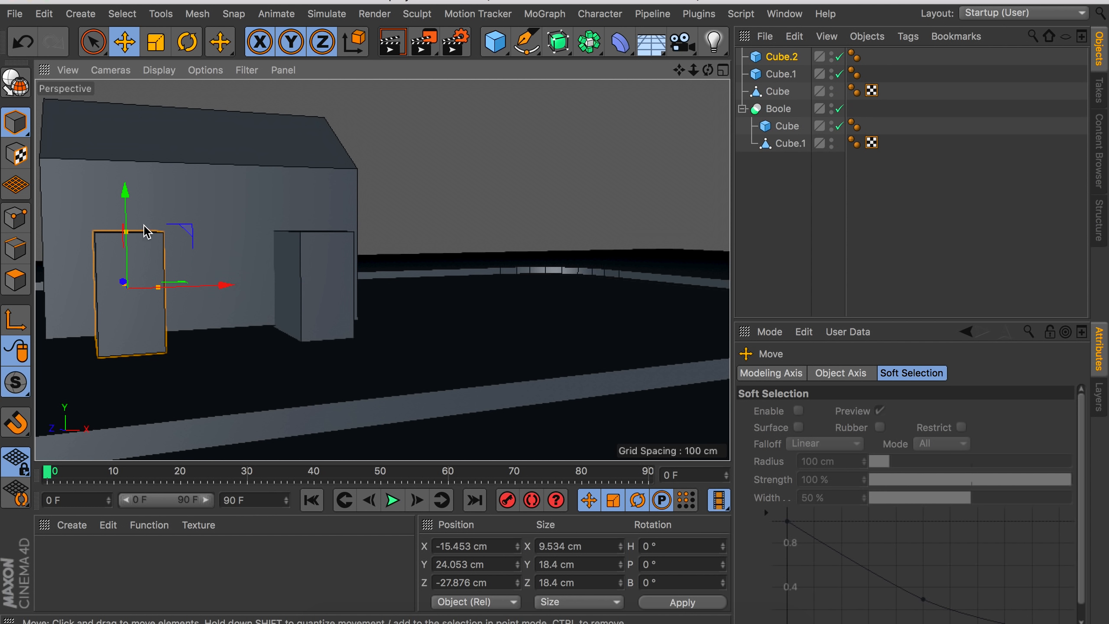
pyautogui.moveTo(124, 206); pyautogui.dragTo(123, 181)
pyautogui.keyDown('alt'); pyautogui.moveTo(134, 263); pyautogui.dragTo(139, 225, button='right'); pyautogui.keyUp('alt')
pyautogui.keyDown('alt'); pyautogui.moveTo(139, 226); pyautogui.dragTo(48, 284); pyautogui.keyUp('alt')
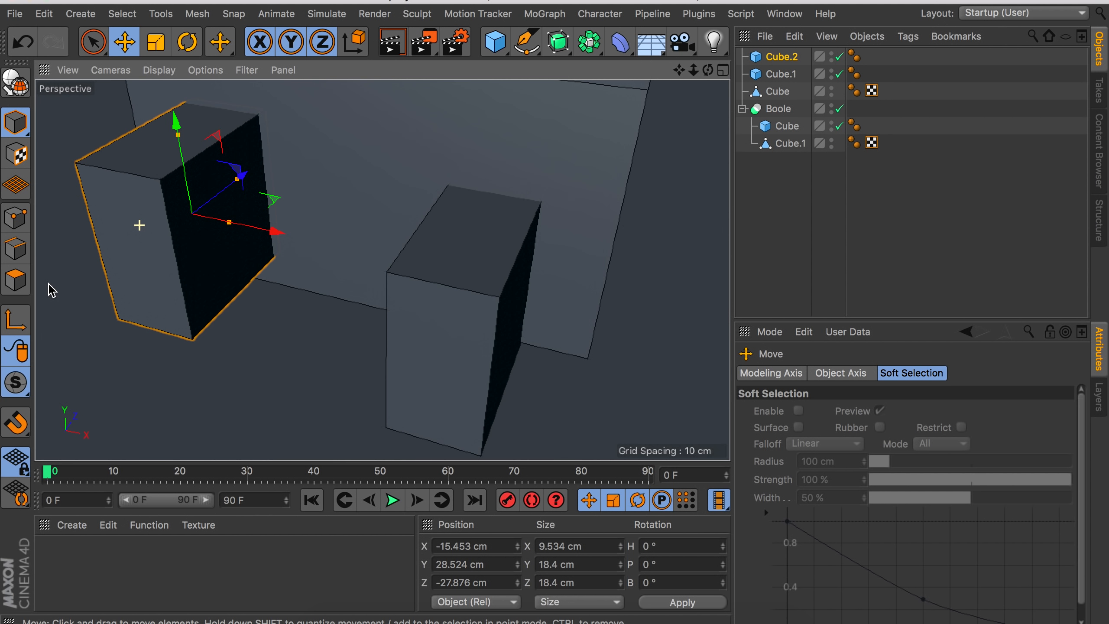
# Resize the copy into a window cutter about 15.3 cm wide and 10.7 cm high, centred near X -7.7, Y 27.9 cm.
pyautogui.moveTo(229, 223); pyautogui.dragTo(414, 183)
pyautogui.moveTo(249, 142); pyautogui.dragTo(249, 153)
pyautogui.moveTo(248, 136); pyautogui.dragTo(248, 157)
pyautogui.keyDown('alt'); pyautogui.moveTo(247, 158); pyautogui.dragTo(266, 113); pyautogui.keyUp('alt')
pyautogui.moveTo(255, 168); pyautogui.dragTo(255, 181)
pyautogui.moveTo(347, 252); pyautogui.dragTo(315, 252)
pyautogui.keyDown('alt'); pyautogui.moveTo(315, 245); pyautogui.dragTo(204, 186); pyautogui.keyUp('alt')
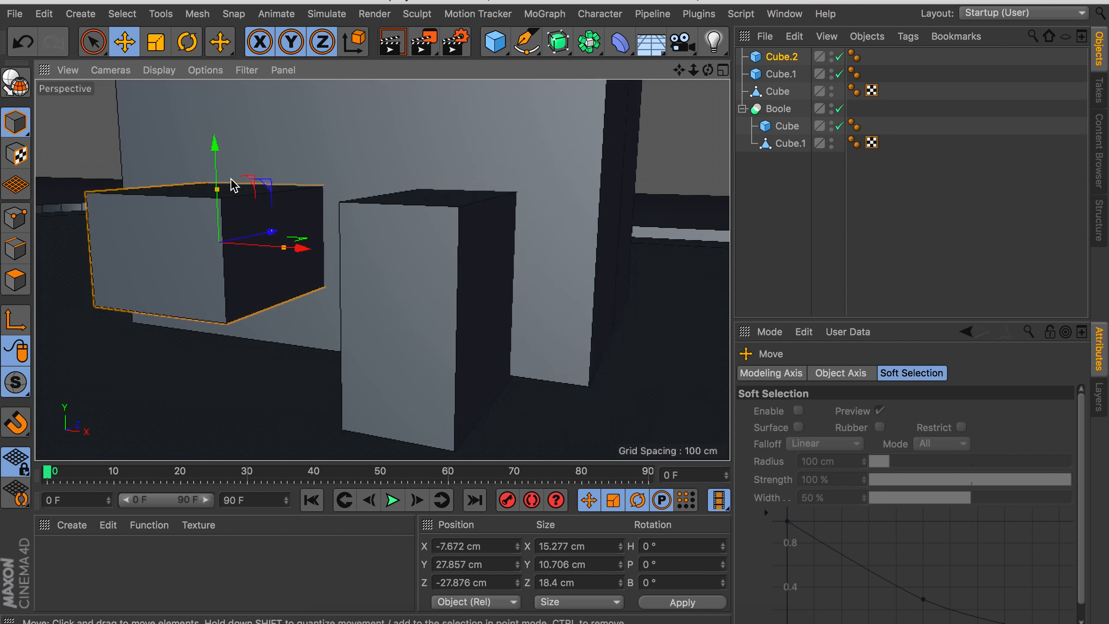
# Fine-tune the heights of the door and window cutters on the front wall.
pyautogui.keyDown('shift'); pyautogui.click(349, 280); pyautogui.keyUp('shift')
pyautogui.moveTo(283, 159); pyautogui.dragTo(284, 178)
pyautogui.click(332, 271)
pyautogui.moveTo(359, 212); pyautogui.dragTo(359, 220)
pyautogui.keyDown('alt'); pyautogui.moveTo(360, 220); pyautogui.dragTo(211, 270); pyautogui.keyUp('alt')
# Place a copy of the window cutter, rotated 90°, through the gable wall nearest the door.
pyautogui.click(244, 181)
pyautogui.keyDown('ctrl'); pyautogui.moveTo(321, 210); pyautogui.dragTo(554, 315); pyautogui.keyUp('ctrl')
pyautogui.press('r')
pyautogui.keyDown('shift'); pyautogui.moveTo(485, 335); pyautogui.dragTo(591, 318); pyautogui.keyUp('shift')
pyautogui.press('e')
pyautogui.moveTo(449, 265); pyautogui.dragTo(440, 262)
pyautogui.keyDown('alt'); pyautogui.moveTo(440, 262); pyautogui.dragTo(545, 280); pyautogui.keyUp('alt')
# Move the front window cutter through the house to the back wall and duplicate it alongside as a second back window cutter.
pyautogui.click(173, 188)
pyautogui.moveTo(233, 196); pyautogui.dragTo(441, 136)
pyautogui.keyDown('alt'); pyautogui.moveTo(441, 135); pyautogui.dragTo(306, 132); pyautogui.keyUp('alt')
pyautogui.moveTo(631, 260); pyautogui.dragTo(577, 244)
pyautogui.keyDown('ctrl'); pyautogui.moveTo(450, 246); pyautogui.dragTo(347, 279); pyautogui.keyUp('ctrl')
# Rotate a window cutter copy 90° and position it at the opposite gable wall.
pyautogui.moveTo(347, 279)
pyautogui.keyDown('alt'); pyautogui.mouseDown()
pyautogui.moveTo(244, 256)
pyautogui.moveTo(363, 292)
pyautogui.mouseUp(); pyautogui.keyUp('alt')
pyautogui.keyDown('shift'); pyautogui.click(388, 260); pyautogui.keyUp('shift')
pyautogui.click(327, 250)
pyautogui.press('r')
pyautogui.keyDown('shift'); pyautogui.moveTo(343, 328); pyautogui.dragTo(413, 333); pyautogui.keyUp('shift')
pyautogui.press('e')
pyautogui.moveTo(312, 322); pyautogui.dragTo(447, 304)
# Narrow the opposite gable's cutter to about 6.2 cm and duplicate it in a row along that wall.
pyautogui.moveTo(577, 315); pyautogui.dragTo(545, 302)
pyautogui.moveTo(423, 290); pyautogui.dragTo(345, 327)
pyautogui.moveTo(472, 282); pyautogui.dragTo(501, 284)
pyautogui.keyDown('ctrl'); pyautogui.keyDown('shift'); pyautogui.moveTo(440, 283); pyautogui.dragTo(521, 284); pyautogui.keyUp('shift'); pyautogui.keyUp('ctrl')
pyautogui.keyDown('alt'); pyautogui.moveTo(346, 317); pyautogui.dragTo(554, 306); pyautogui.keyUp('alt')
# Duplicate a narrow gable cutter up to about 46 cm in Y and reduce the copy's height to about 6.1 cm.
pyautogui.click(460, 297)
pyautogui.keyDown('ctrl'); pyautogui.moveTo(426, 254); pyautogui.dragTo(424, 164); pyautogui.keyUp('ctrl')
pyautogui.moveTo(433, 195); pyautogui.dragTo(435, 211)
# Group all the door and window cutter cubes, Cube.1 through Cube.8, into one null.
pyautogui.keyDown('alt'); pyautogui.moveTo(253, 306); pyautogui.dragTo(326, 284); pyautogui.keyUp('alt')
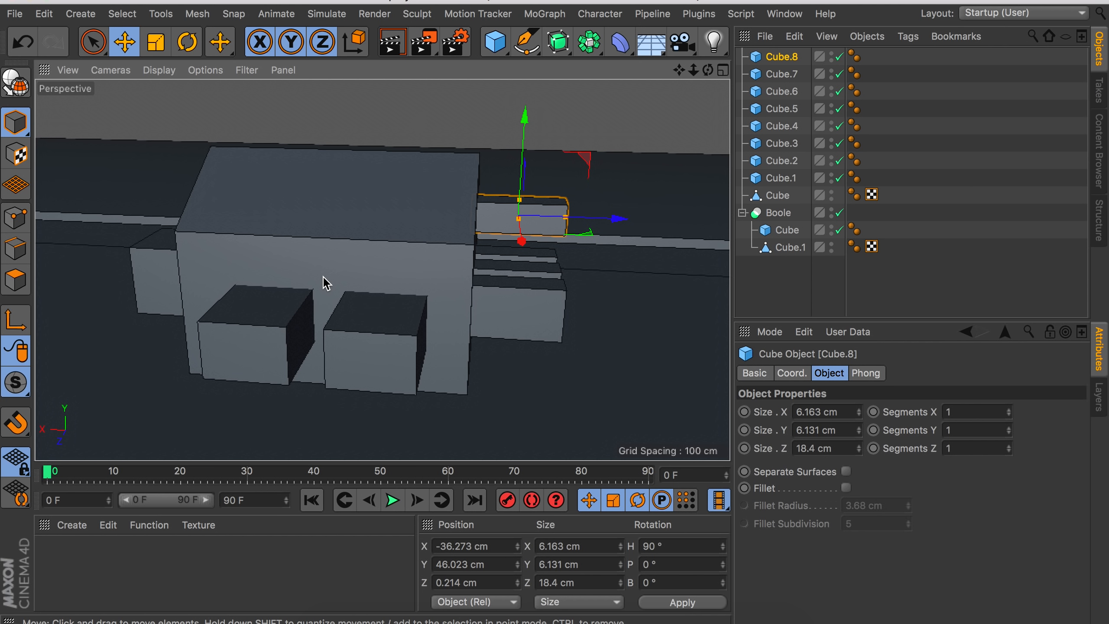
pyautogui.keyDown('shift'); pyautogui.click(775, 178); pyautogui.keyUp('shift')
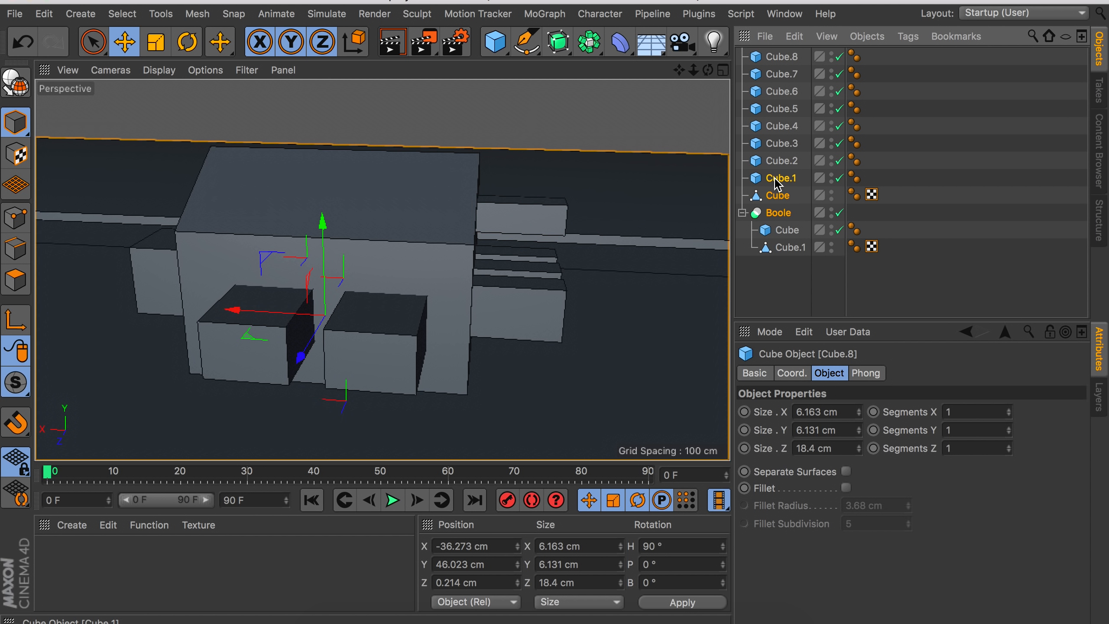
pyautogui.click(775, 179)
pyautogui.keyDown('shift'); pyautogui.click(782, 61); pyautogui.keyUp('shift')
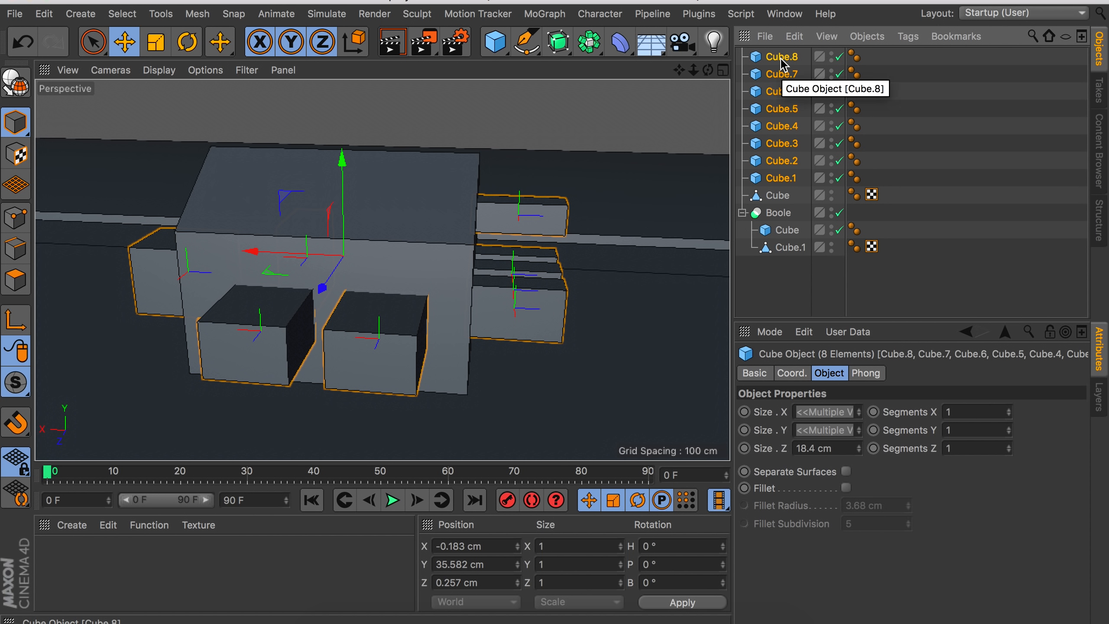
pyautogui.hotkey('alt', 'g')
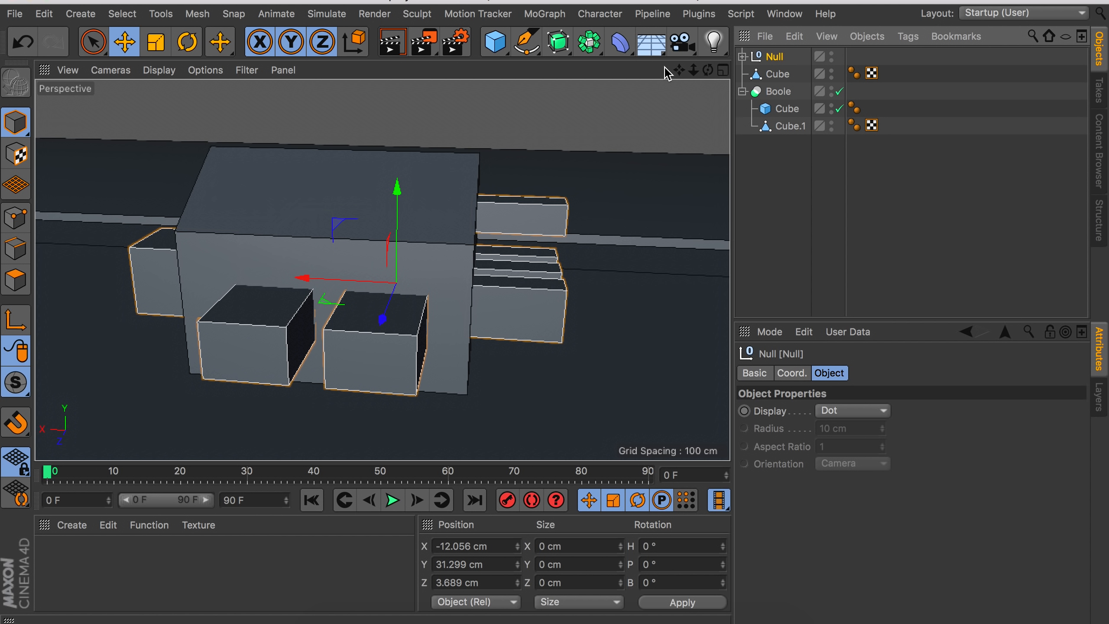
# Add a Boole and nest the house body and the cutter null in it to subtract the openings.
pyautogui.moveTo(589, 43); pyautogui.dragTo(905, 64)
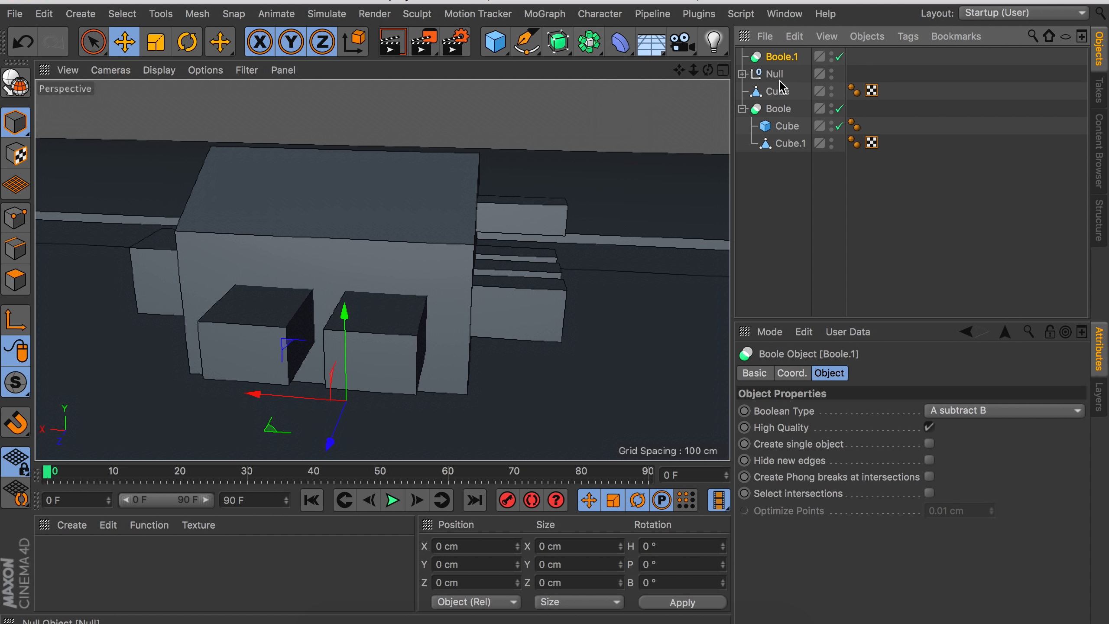
pyautogui.click(779, 90)
pyautogui.keyDown('ctrl'); pyautogui.click(776, 77); pyautogui.keyUp('ctrl')
pyautogui.moveTo(779, 58); pyautogui.dragTo(786, 65)
# Add another window cutter inside the cutter null to cut a window in the front wall beside the door.
pyautogui.click(749, 101)
pyautogui.keyDown('alt'); pyautogui.moveTo(267, 299); pyautogui.dragTo(377, 246); pyautogui.keyUp('alt')
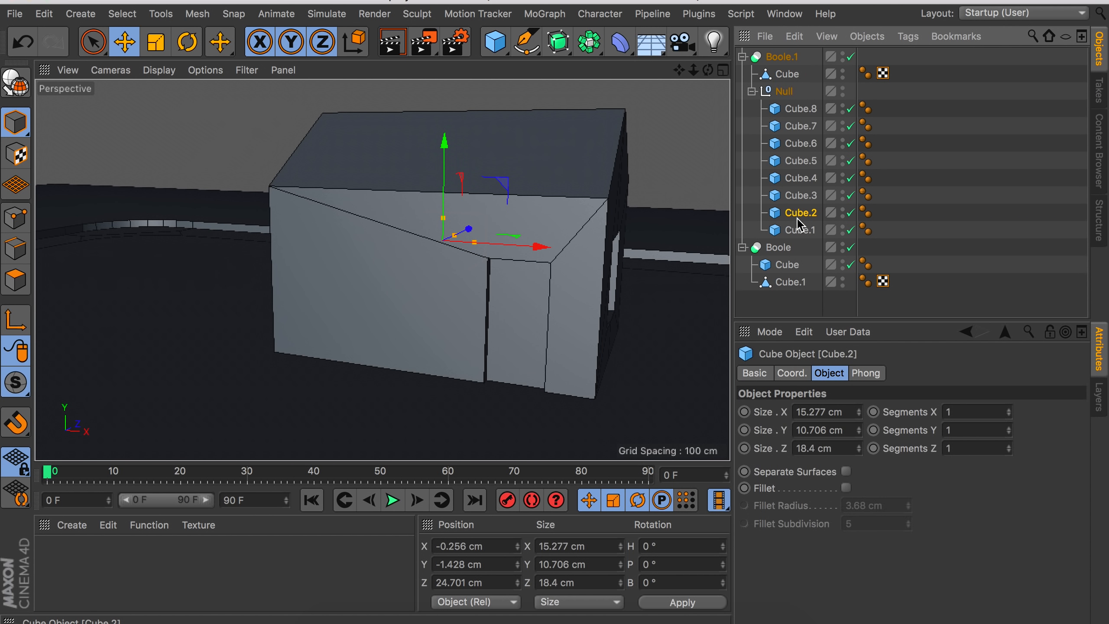
pyautogui.moveTo(384, 289); pyautogui.dragTo(436, 299)
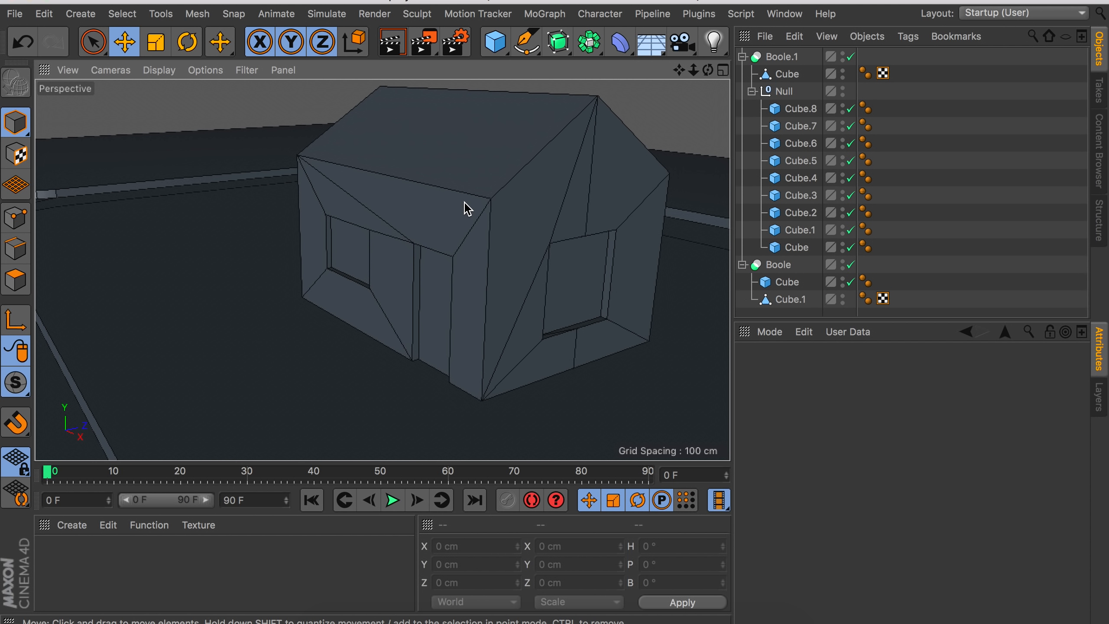
pyautogui.keyDown('alt'); pyautogui.moveTo(468, 208); pyautogui.dragTo(467, 232); pyautogui.keyUp('alt')
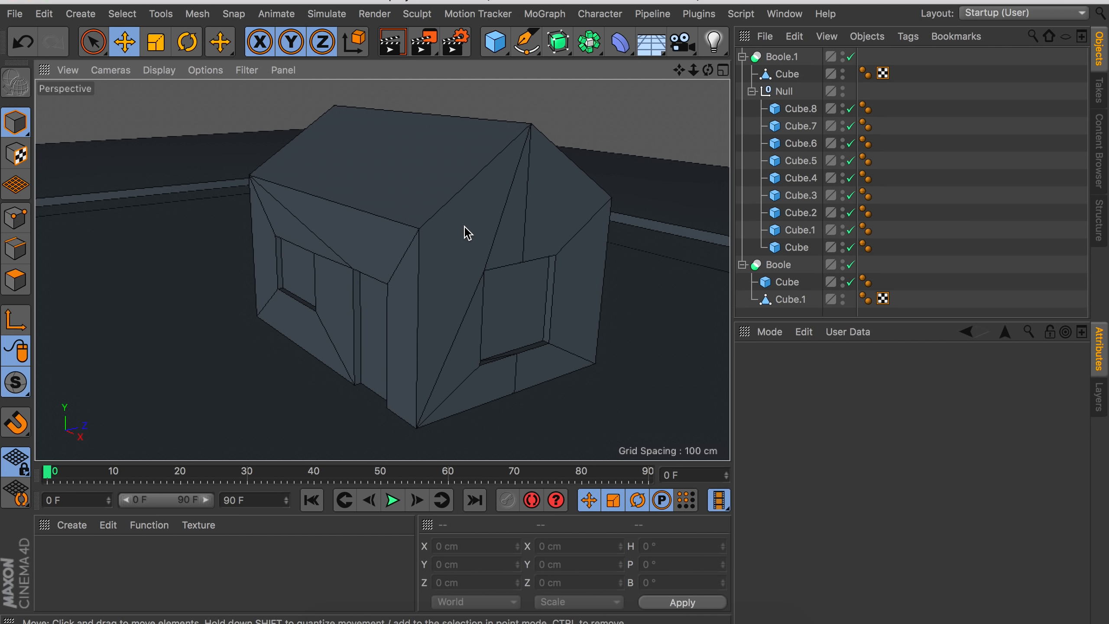
pyautogui.moveTo(524, 174)
pyautogui.keyDown('alt'); pyautogui.mouseDown()
pyautogui.moveTo(506, 158)
pyautogui.moveTo(529, 169)
pyautogui.mouseUp(); pyautogui.keyUp('alt')
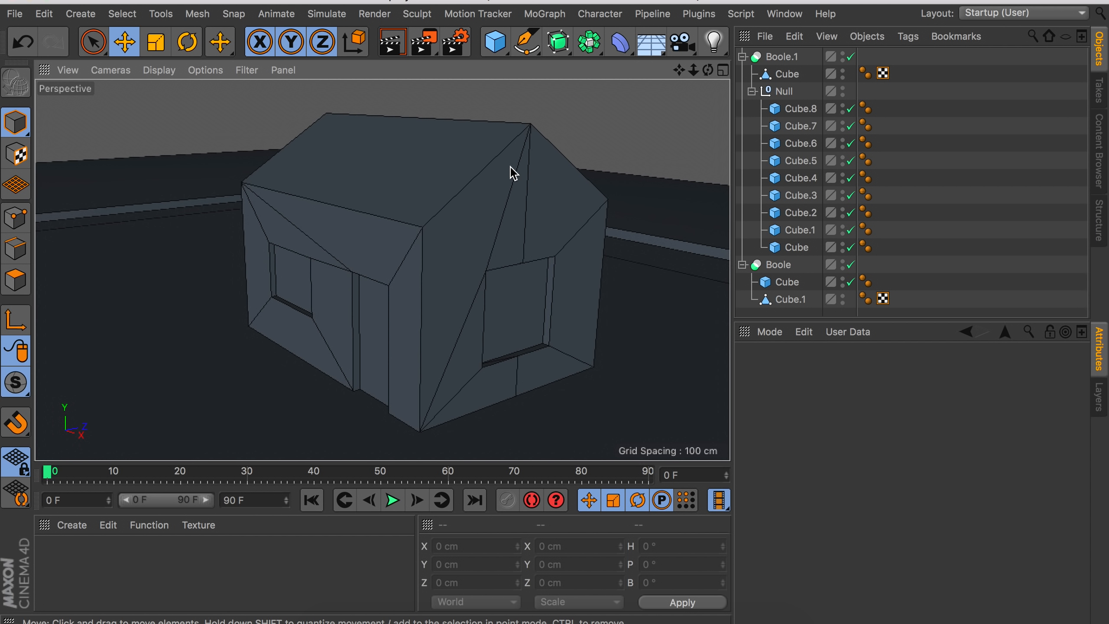
# Split the two roof polygons of the house body into a separate object and delete the originals from the body.
pyautogui.click(779, 75)
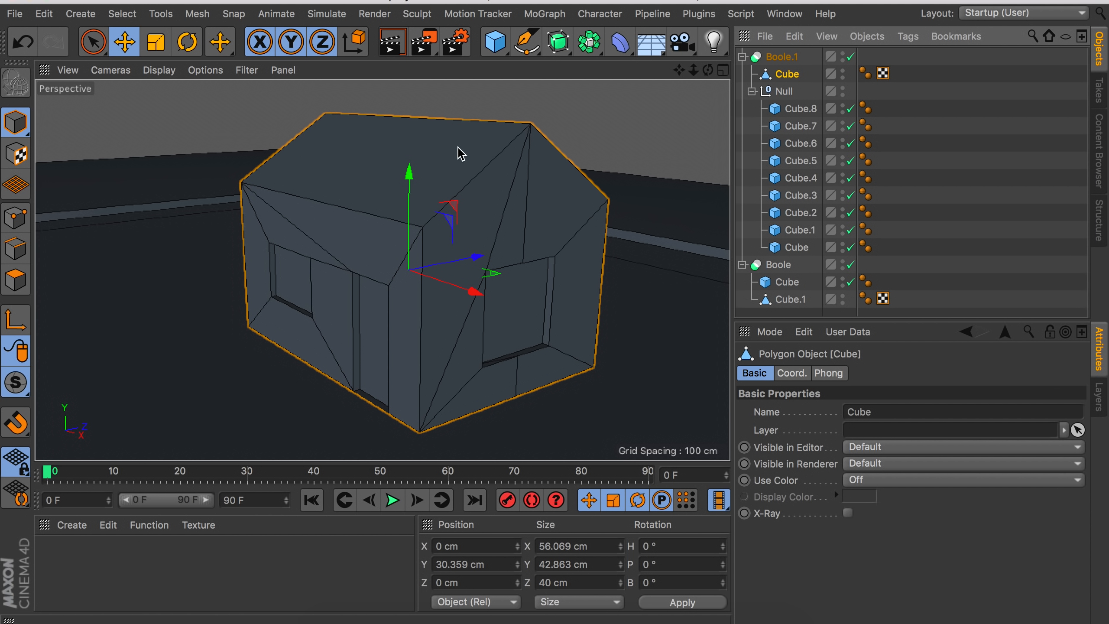
pyautogui.click(15, 279)
pyautogui.click(329, 193)
pyautogui.click(379, 176)
pyautogui.keyDown('alt'); pyautogui.moveTo(495, 188); pyautogui.dragTo(317, 204); pyautogui.keyUp('alt')
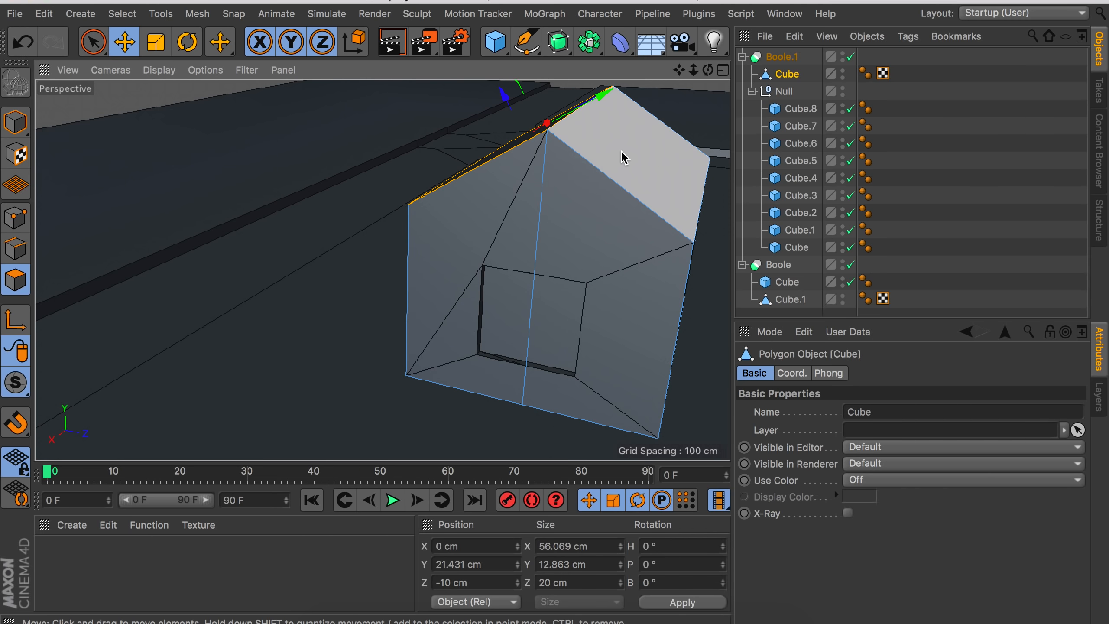
pyautogui.keyDown('shift'); pyautogui.click(619, 151); pyautogui.keyUp('shift')
pyautogui.keyDown('alt'); pyautogui.moveTo(532, 203); pyautogui.dragTo(446, 202); pyautogui.keyUp('alt')
pyautogui.click(446, 201)
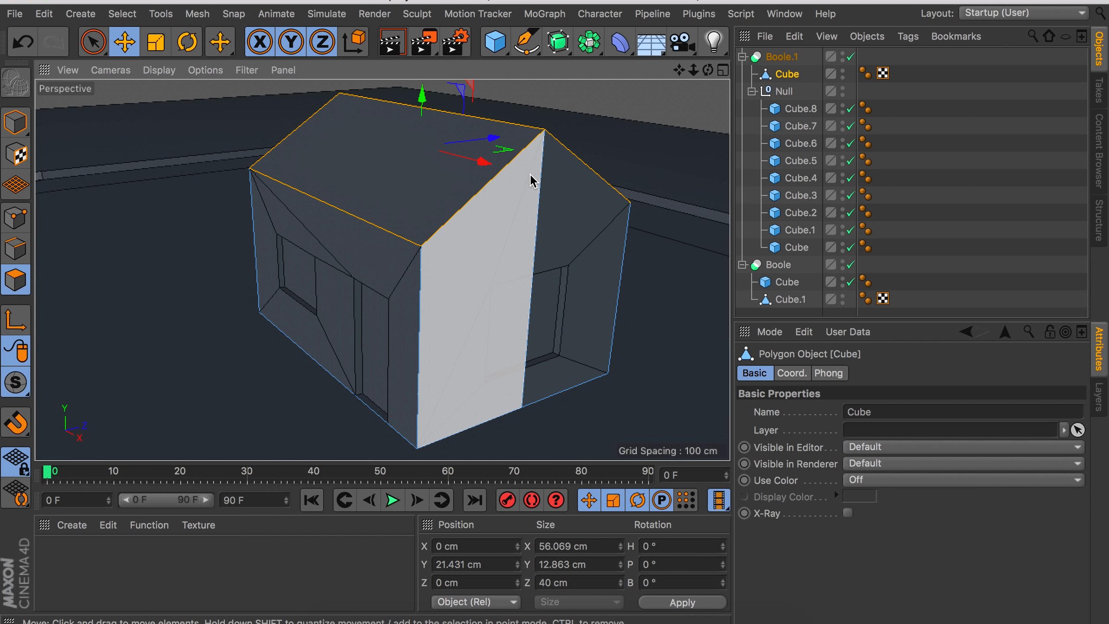
pyautogui.keyDown('alt'); pyautogui.moveTo(532, 179); pyautogui.dragTo(494, 229, button='middle'); pyautogui.keyUp('alt')
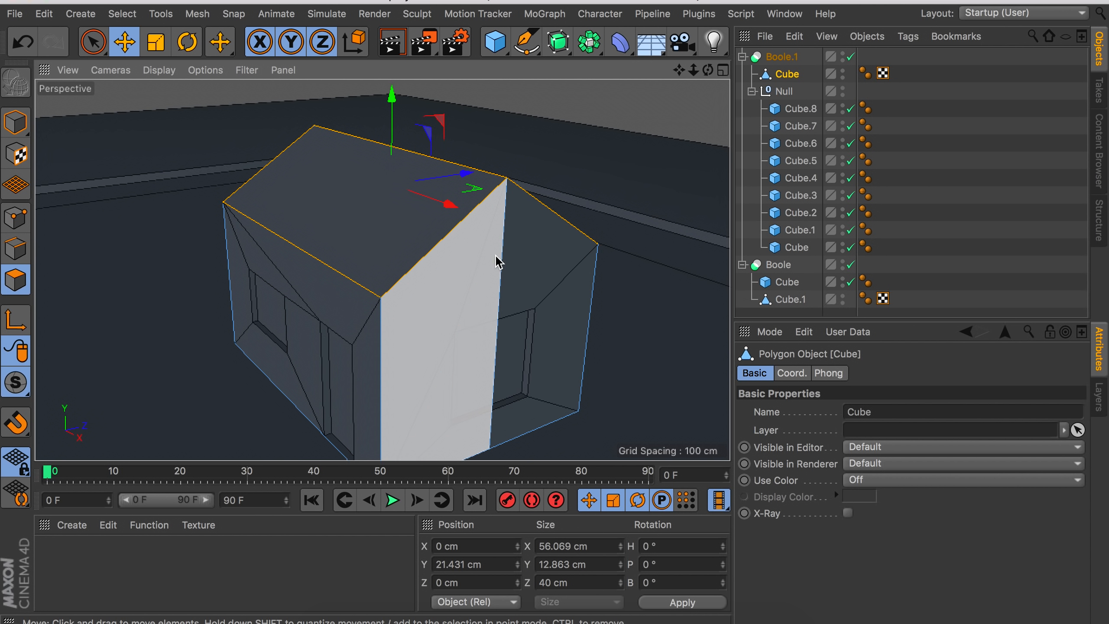
pyautogui.keyDown('alt'); pyautogui.moveTo(500, 262); pyautogui.dragTo(441, 232); pyautogui.keyUp('alt')
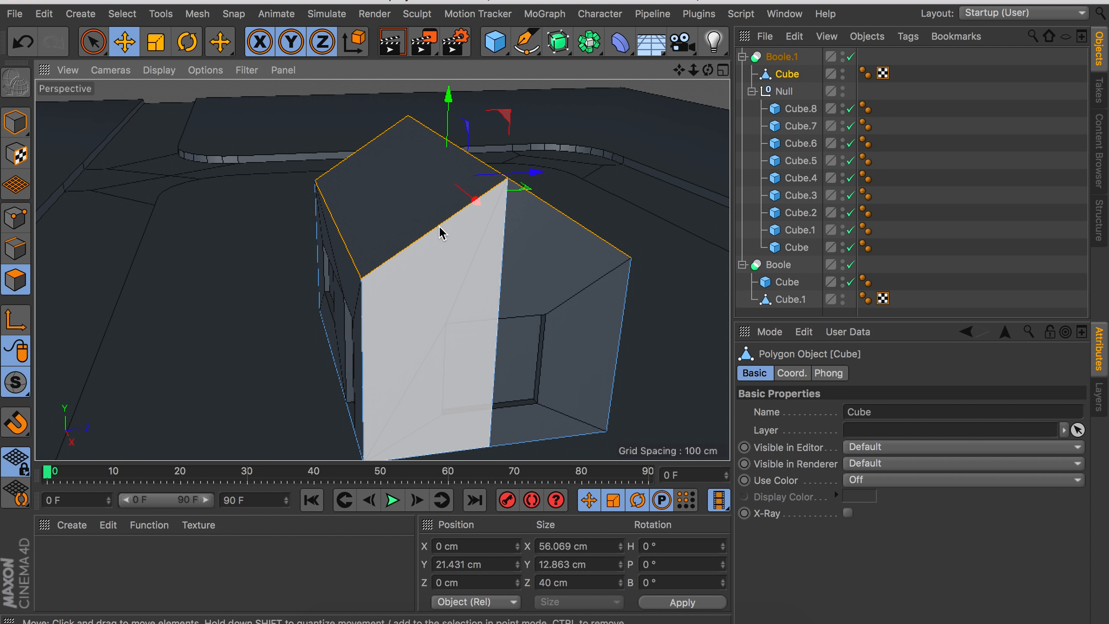
pyautogui.rightClick(449, 234)
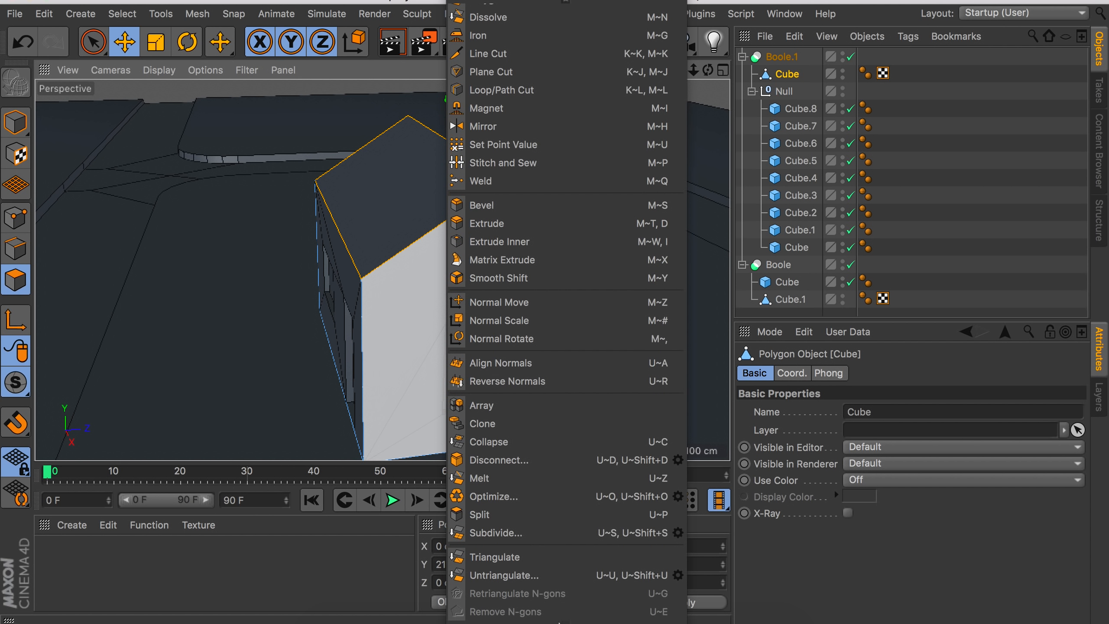
pyautogui.click(554, 515)
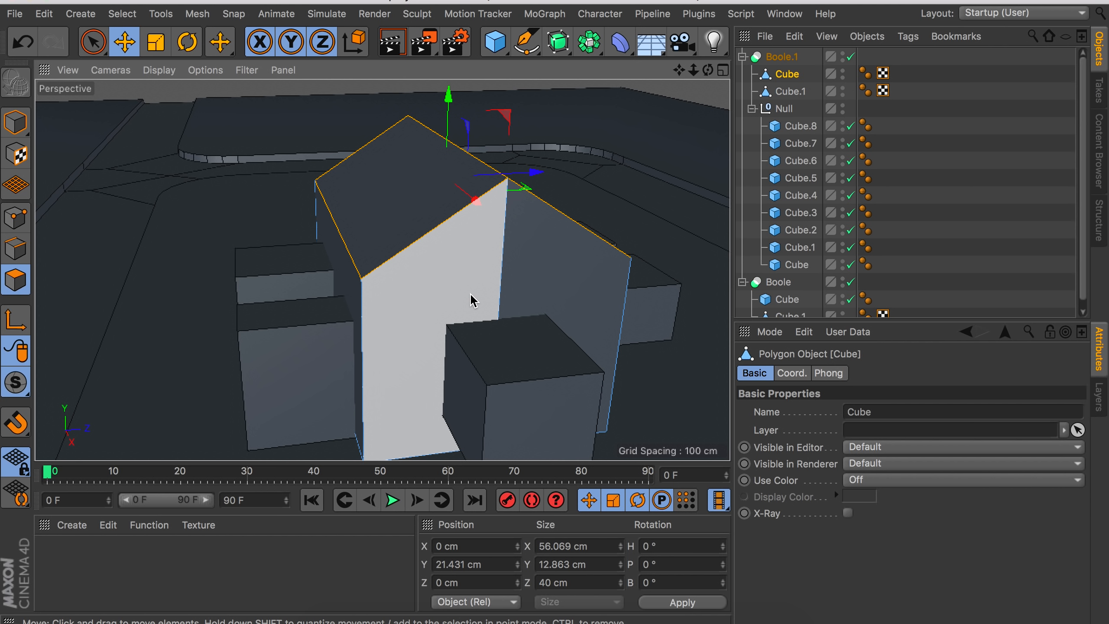
pyautogui.press('Delete')
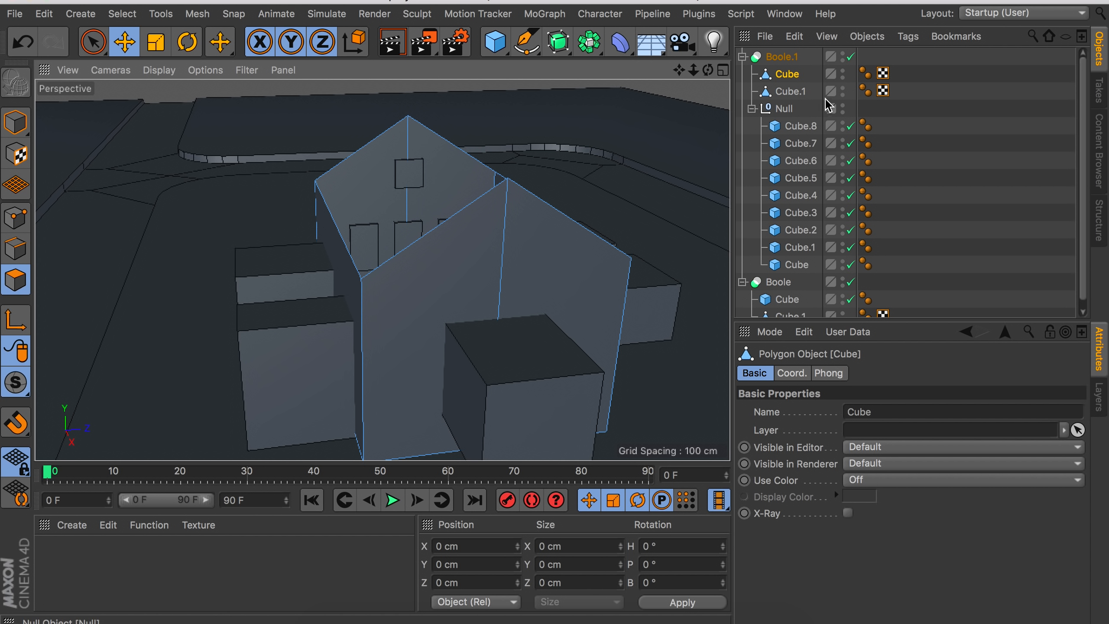
# Extrude the split roof polygons outward by about 4 cm.
pyautogui.click(787, 91)
pyautogui.click(456, 209)
pyautogui.keyDown('alt'); pyautogui.moveTo(512, 186); pyautogui.dragTo(611, 222); pyautogui.keyUp('alt')
pyautogui.press('d')
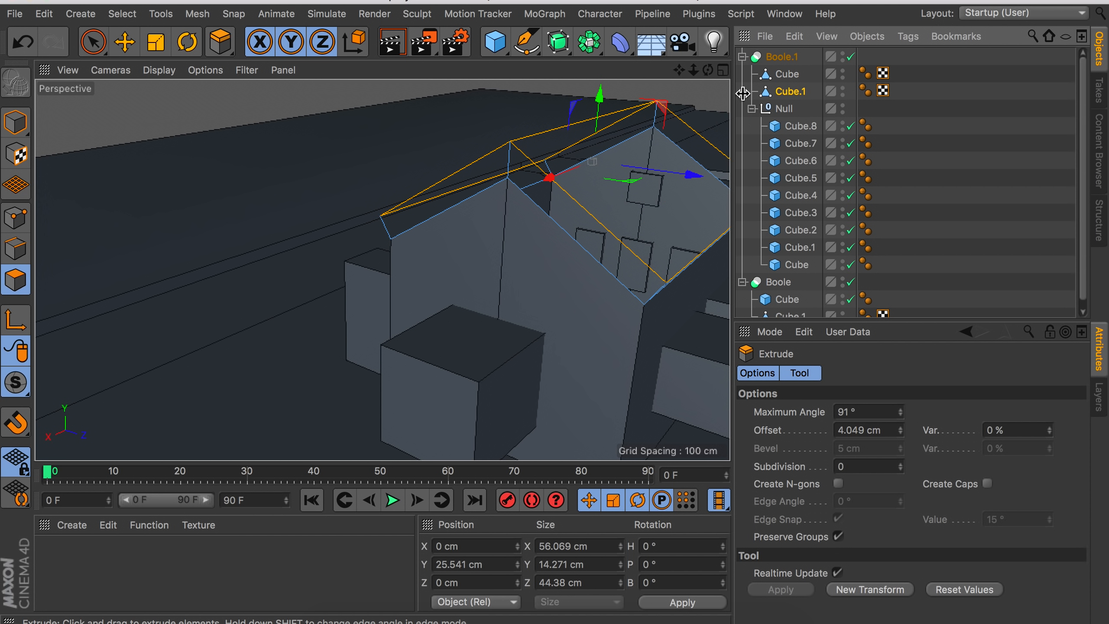
# Try grouping the house body and extruded roof in a null inside the Boole, and undo the grouping and the extrusion.
pyautogui.click(850, 56)
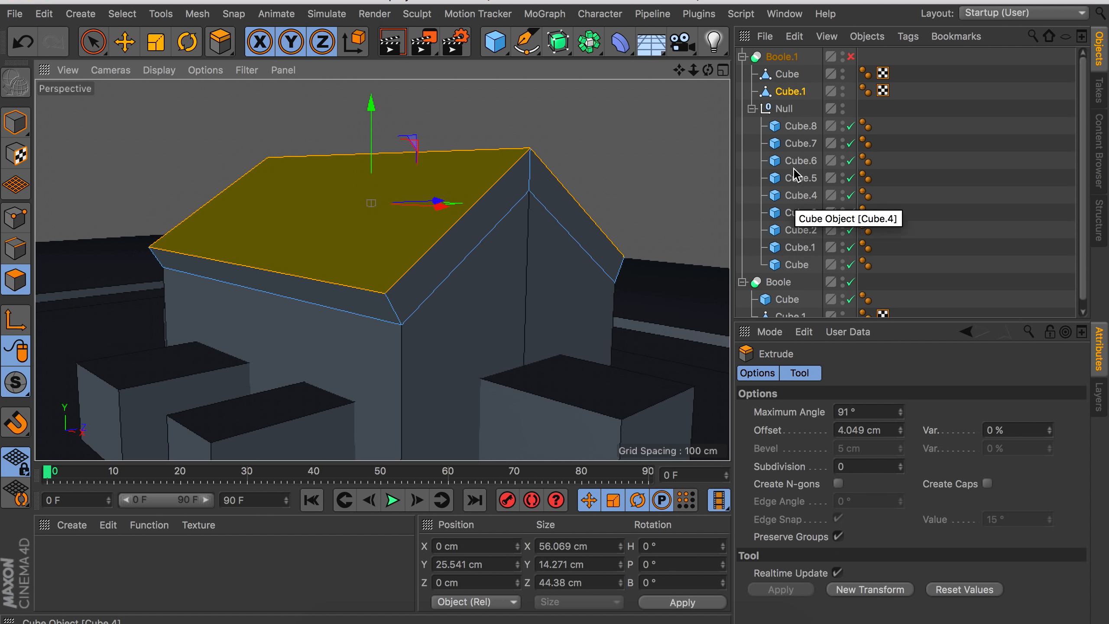
pyautogui.keyDown('shift'); pyautogui.click(788, 74); pyautogui.keyUp('shift')
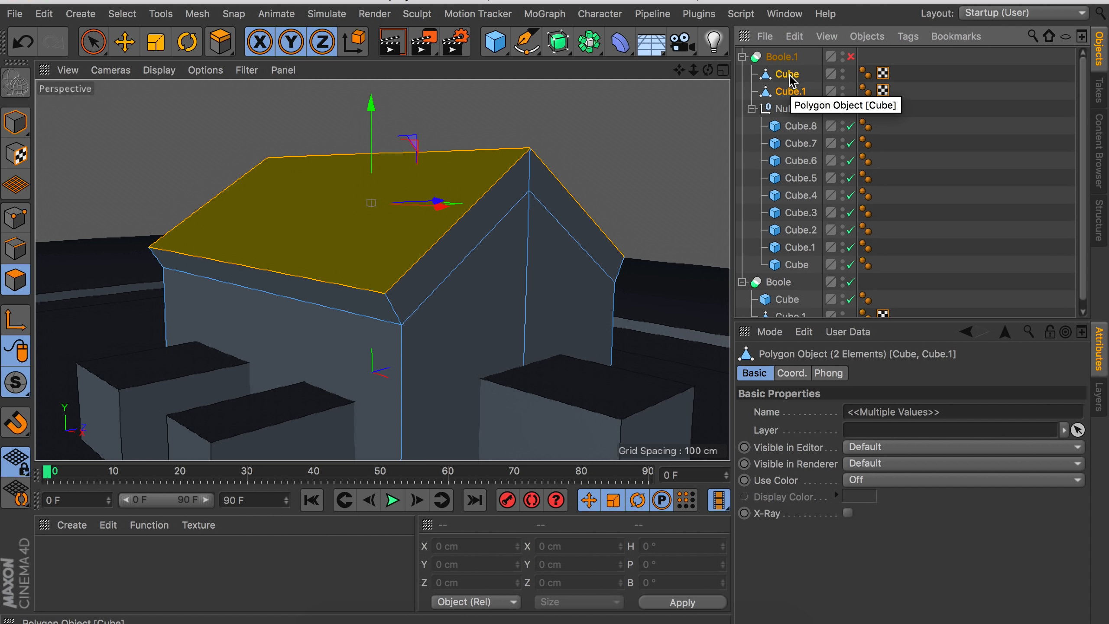
pyautogui.hotkey('alt', 'g')
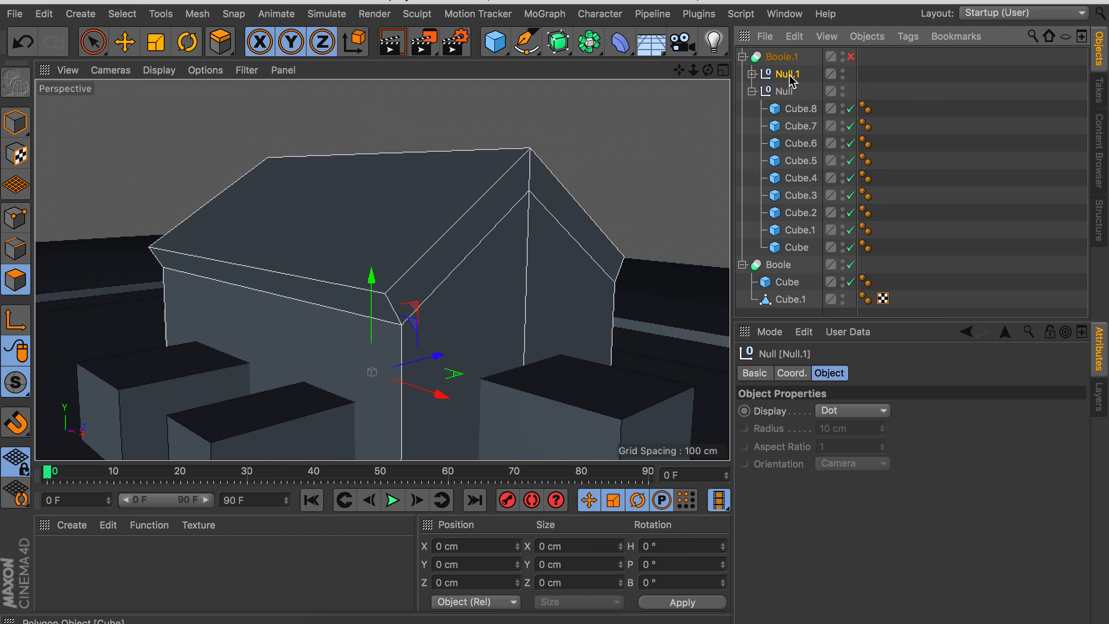
pyautogui.click(850, 56)
pyautogui.moveTo(389, 230)
pyautogui.keyDown('alt'); pyautogui.mouseDown()
pyautogui.moveTo(308, 236)
pyautogui.moveTo(381, 238)
pyautogui.mouseUp(); pyautogui.keyUp('alt')
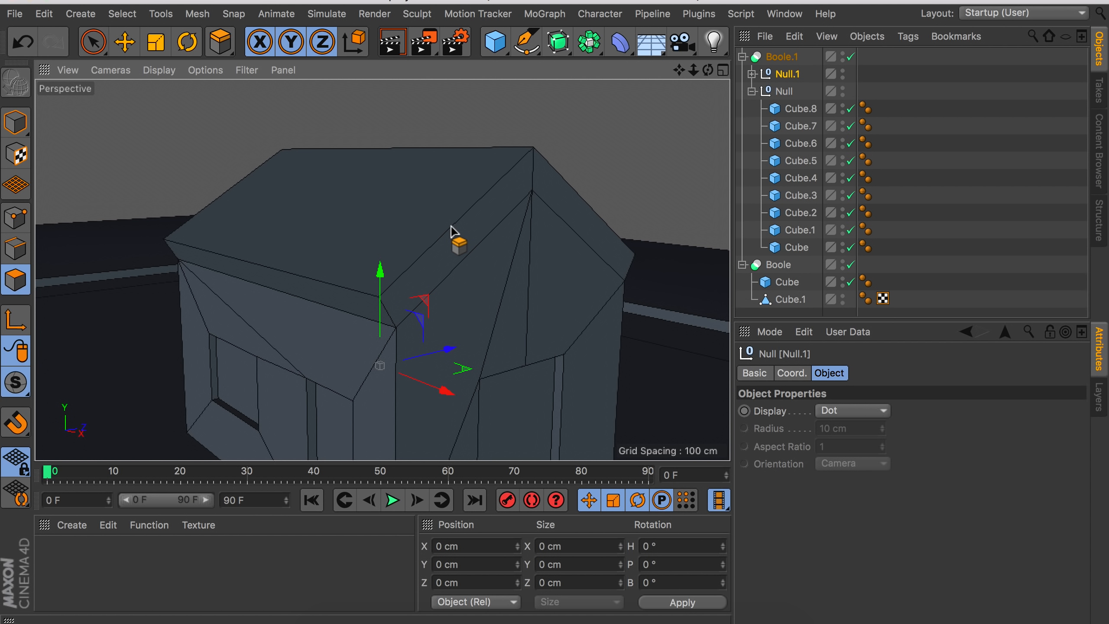
pyautogui.hotkey('shift', 'g')
# Group the house body and the unextruded roof into a null inside the Boole and expand that group.
pyautogui.click(790, 91)
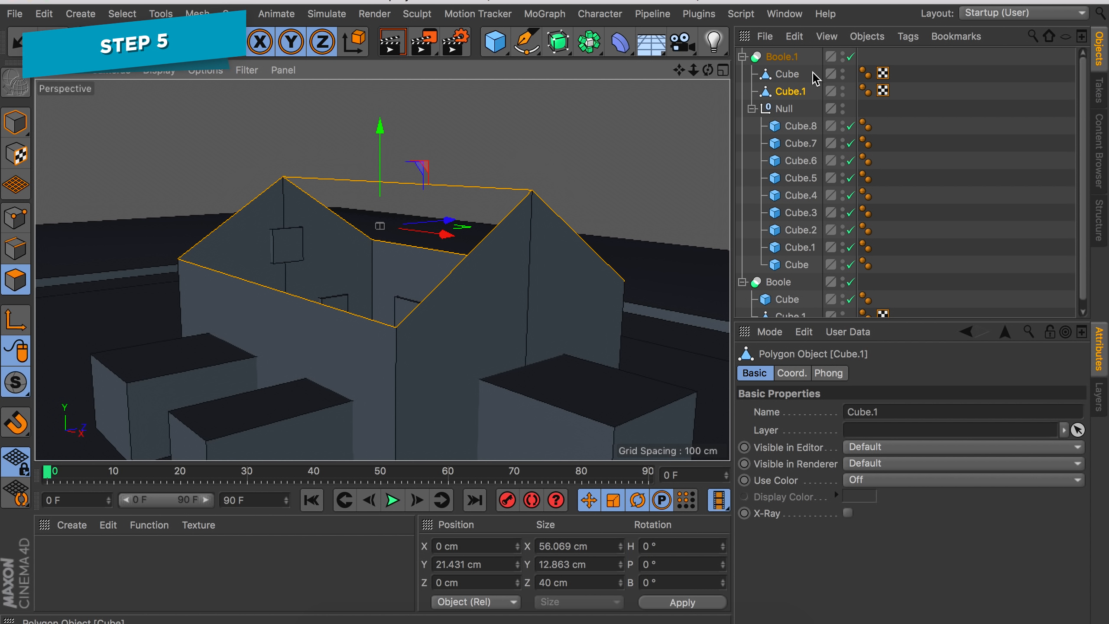
pyautogui.keyDown('shift'); pyautogui.click(784, 76); pyautogui.keyUp('shift')
pyautogui.hotkey('alt', 'g')
pyautogui.click(750, 74)
# Widen the split roof polygons past the walls with an Extrude Inner offset of -2 cm.
pyautogui.click(796, 108)
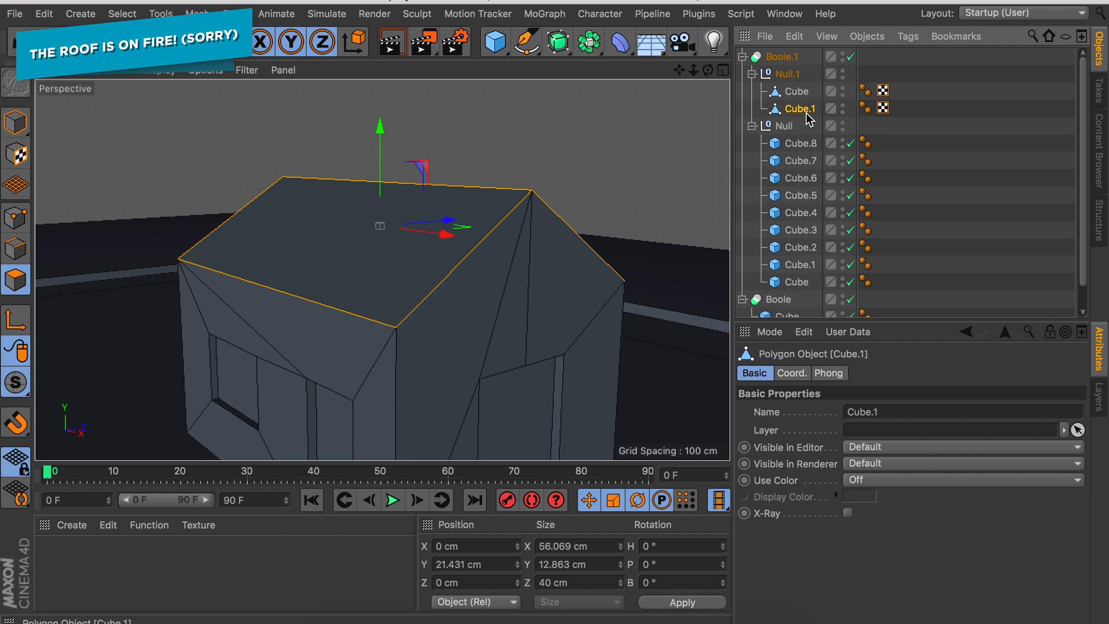
pyautogui.press('d')
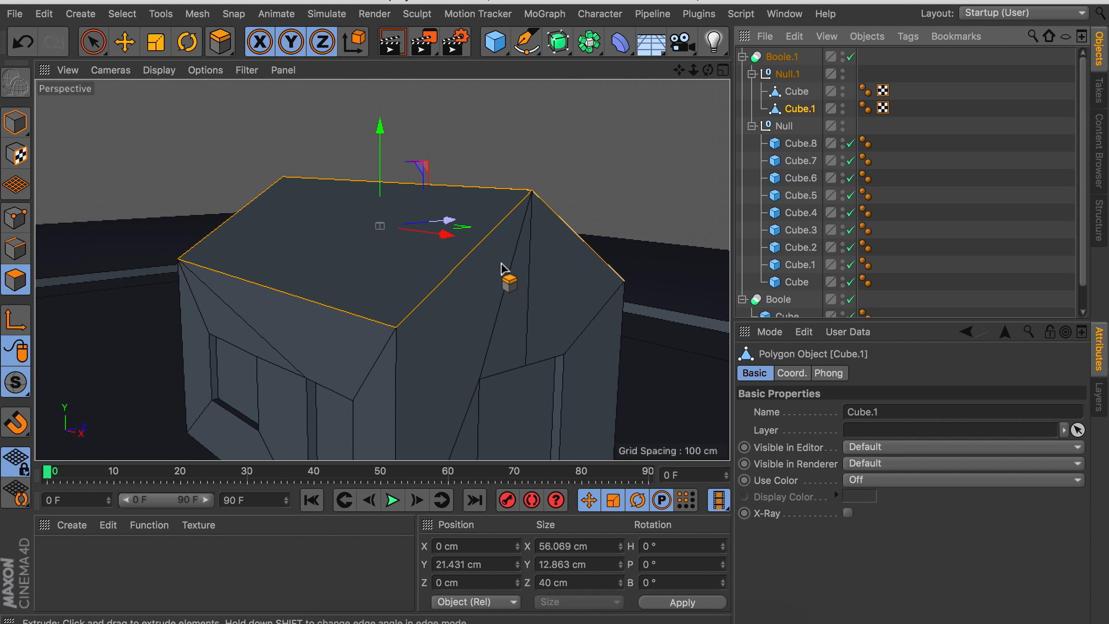
pyautogui.press('i')
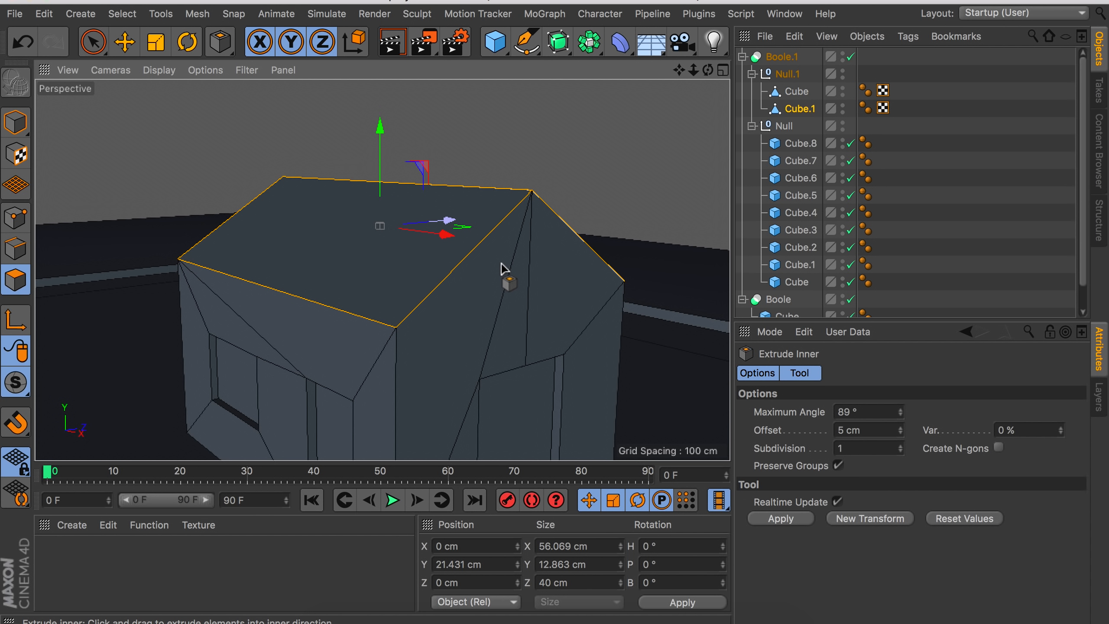
pyautogui.scroll(4, 433, 309)
pyautogui.moveTo(451, 292); pyautogui.dragTo(415, 293)
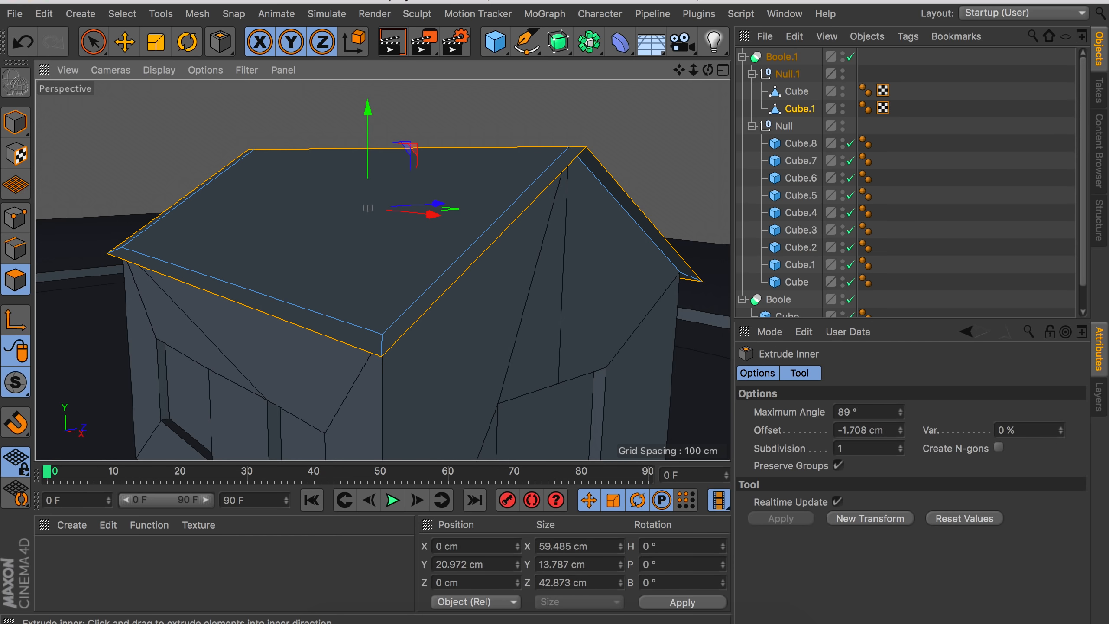
pyautogui.doubleClick(860, 429)
pyautogui.write('2')
pyautogui.press('Return')
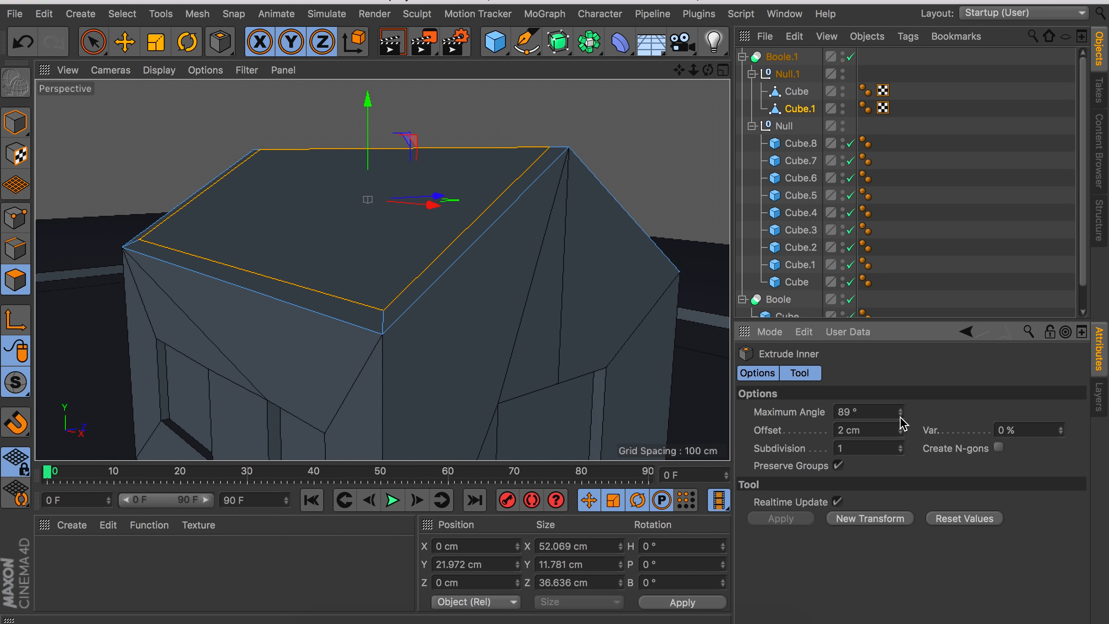
pyautogui.write('-')
pyautogui.press('Return')
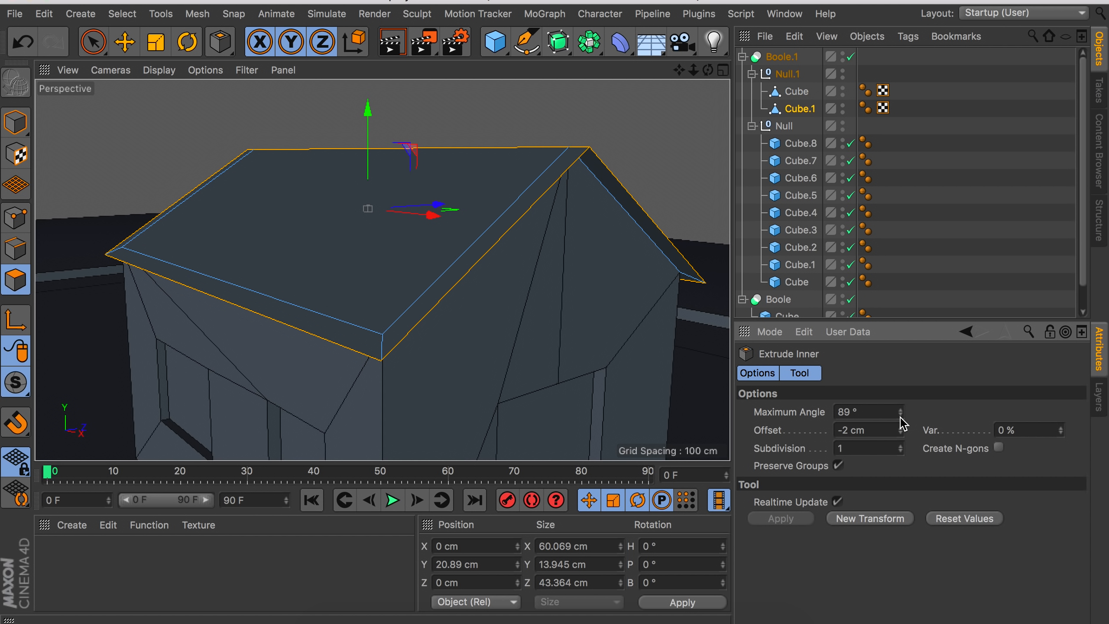
# Extrude the overhanging roof polygons about 1.5 cm outward and return to model mode.
pyautogui.press('d')
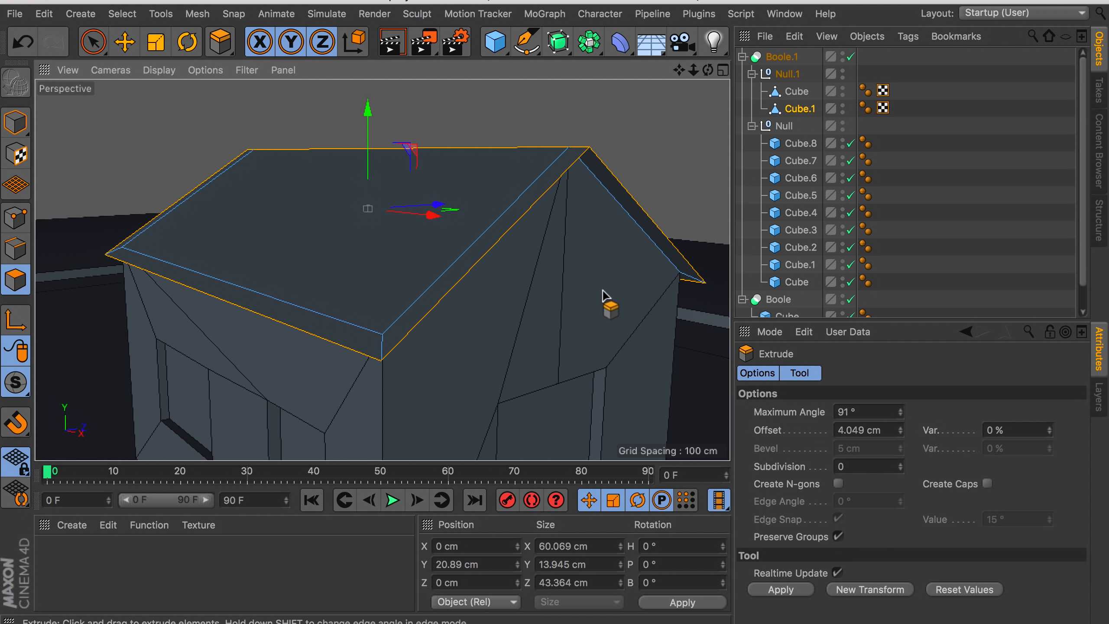
pyautogui.moveTo(554, 279); pyautogui.dragTo(598, 279)
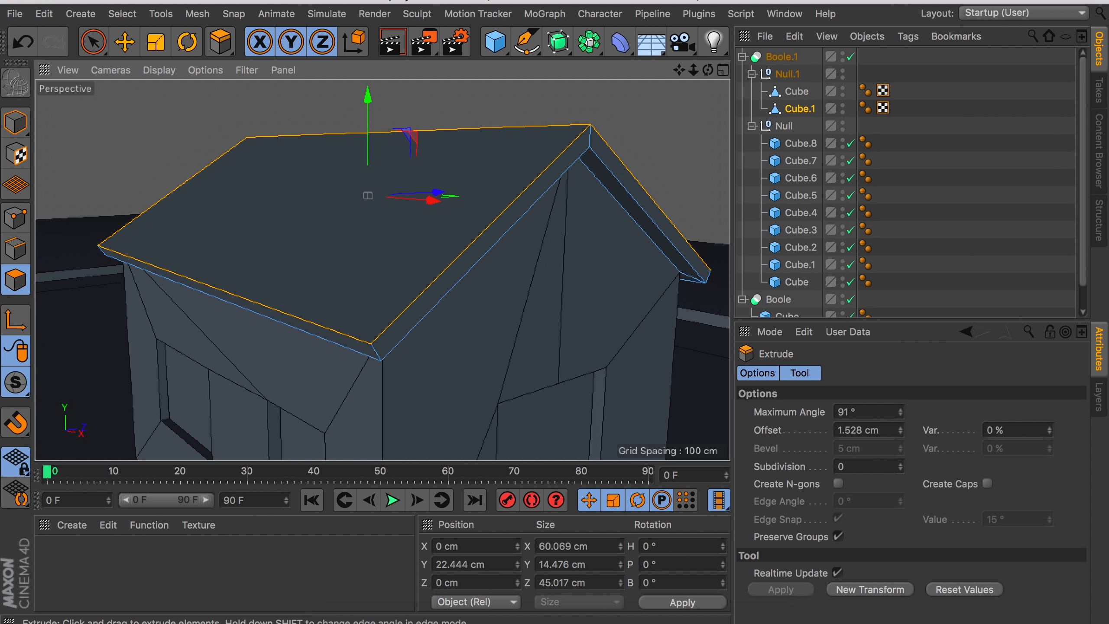
pyautogui.moveTo(597, 279); pyautogui.dragTo(596, 280)
pyautogui.keyDown('alt'); pyautogui.moveTo(465, 297); pyautogui.dragTo(475, 328); pyautogui.keyUp('alt')
pyautogui.keyDown('alt'); pyautogui.moveTo(473, 322); pyautogui.dragTo(463, 313, button='right'); pyautogui.keyUp('alt')
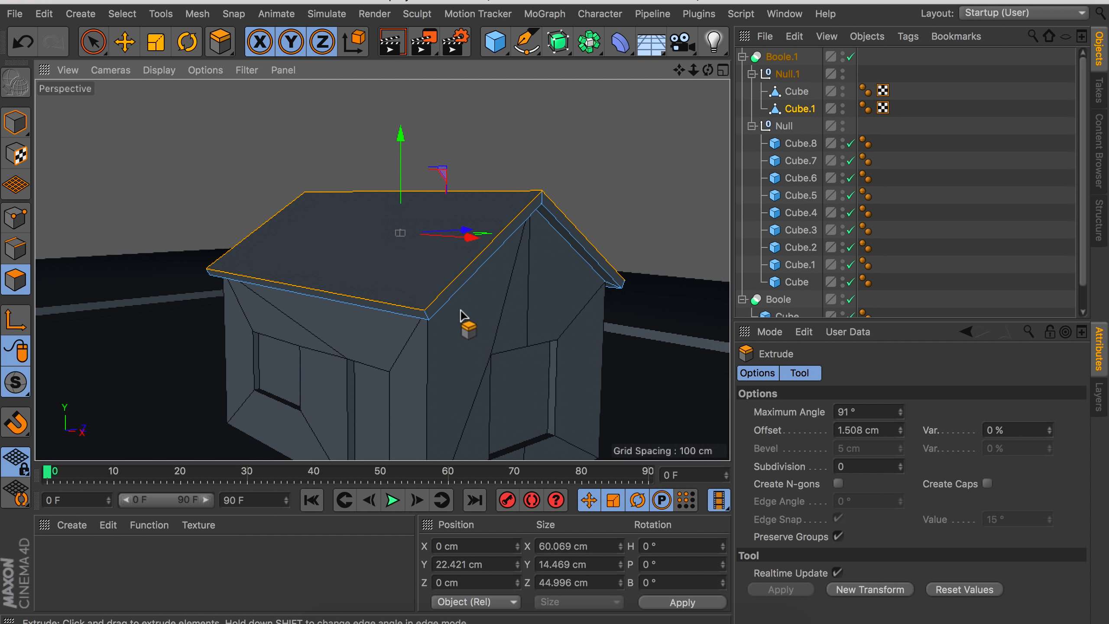
pyautogui.keyDown('alt'); pyautogui.moveTo(422, 289); pyautogui.dragTo(436, 288); pyautogui.keyUp('alt')
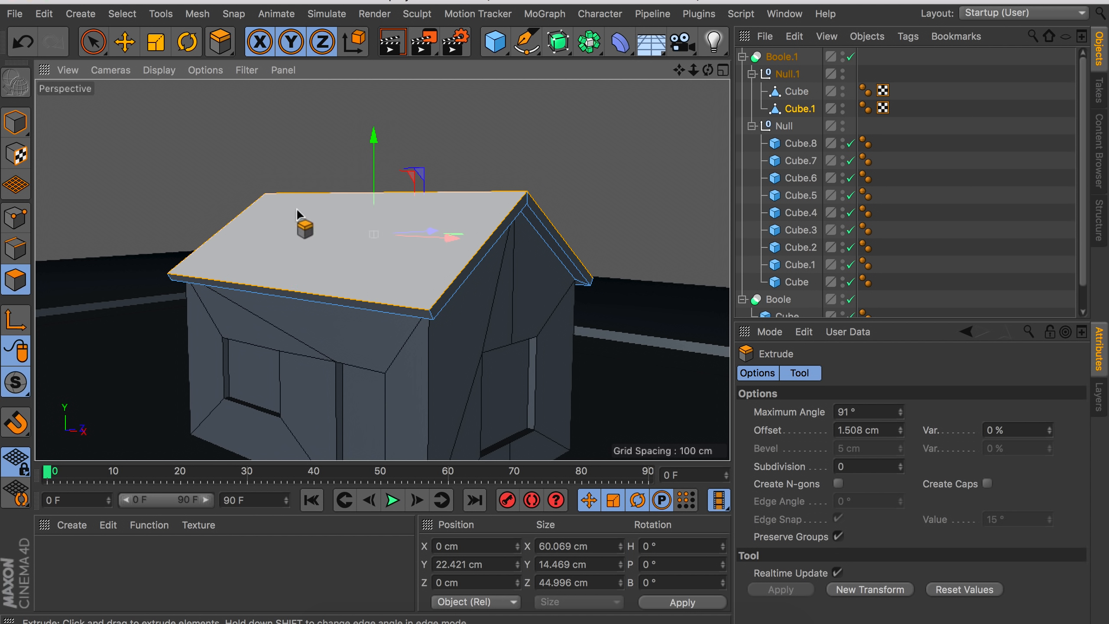
pyautogui.click(15, 123)
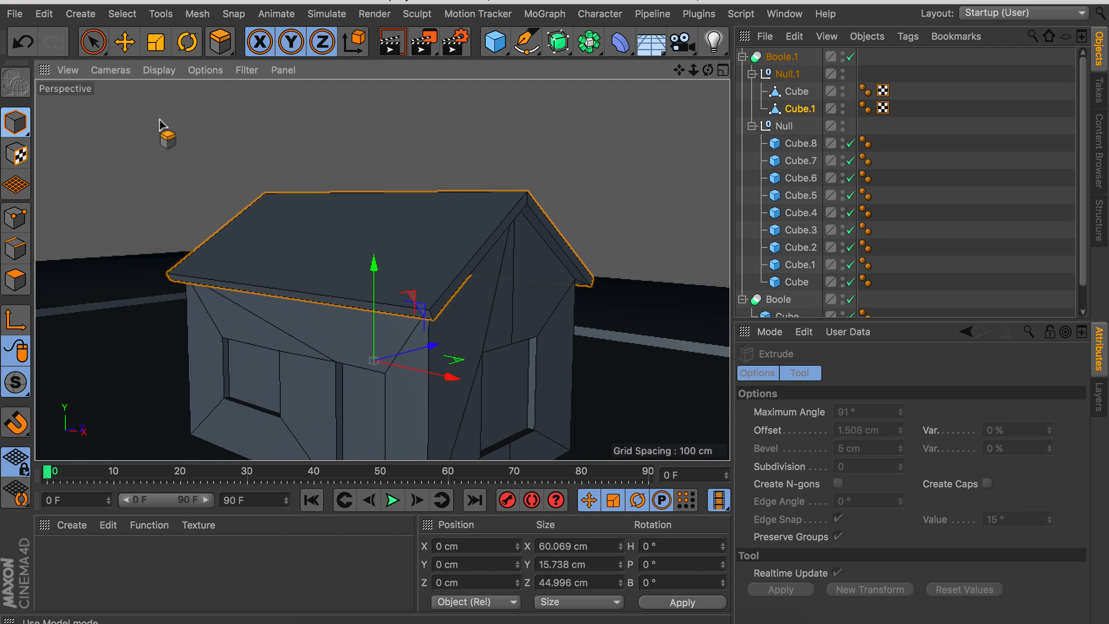
# Add a cube about 10.7 x 10.7 x 15.5 cm and place it on the front roof slope as a dormer.
pyautogui.click(495, 41)
pyautogui.press('t')
pyautogui.moveTo(576, 179); pyautogui.dragTo(192, 341)
pyautogui.press('e')
pyautogui.moveTo(374, 432); pyautogui.dragTo(127, 283)
pyautogui.press('t')
pyautogui.press('e')
pyautogui.keyDown('alt'); pyautogui.moveTo(373, 208); pyautogui.dragTo(339, 280); pyautogui.keyUp('alt')
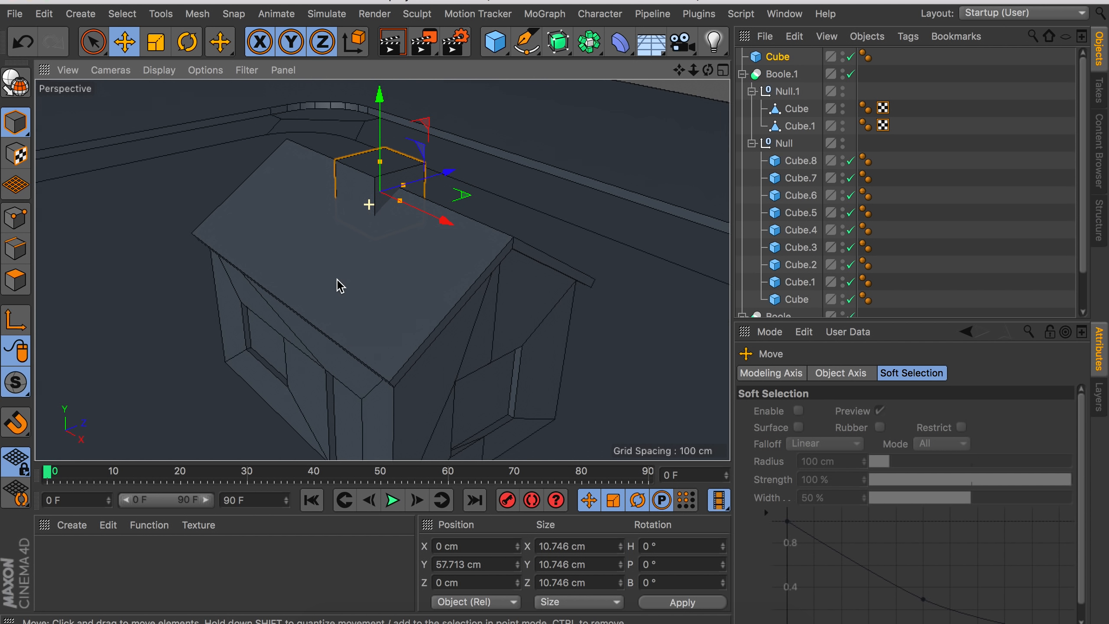
pyautogui.moveTo(441, 171); pyautogui.dragTo(396, 215)
pyautogui.moveTo(332, 141); pyautogui.dragTo(390, 224)
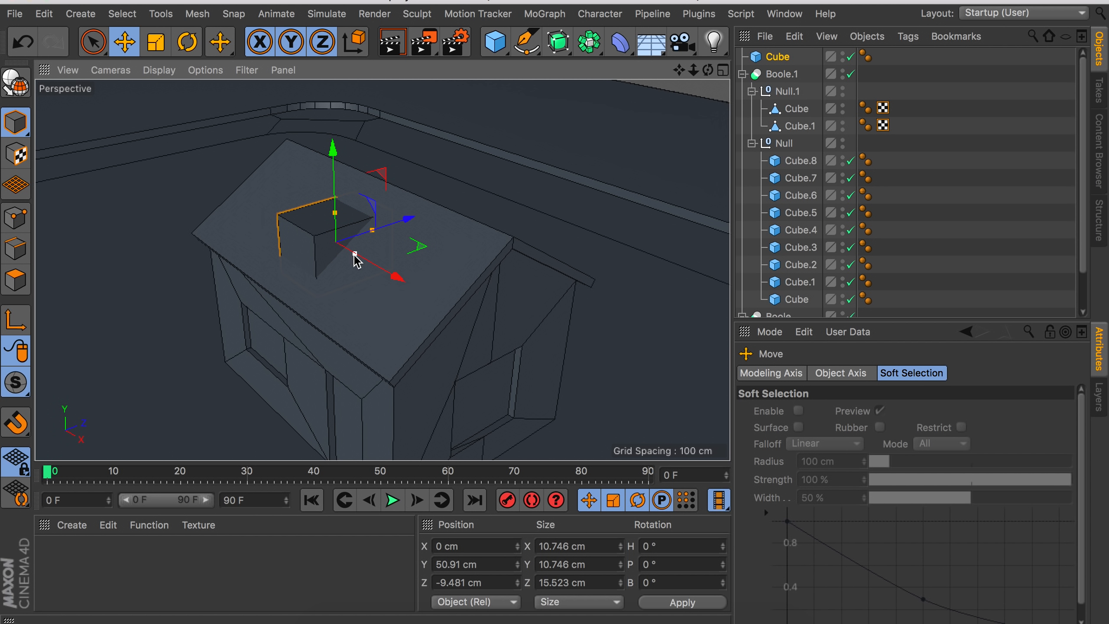
# Give the dormer cube two segments along X and make it editable.
pyautogui.click(777, 57)
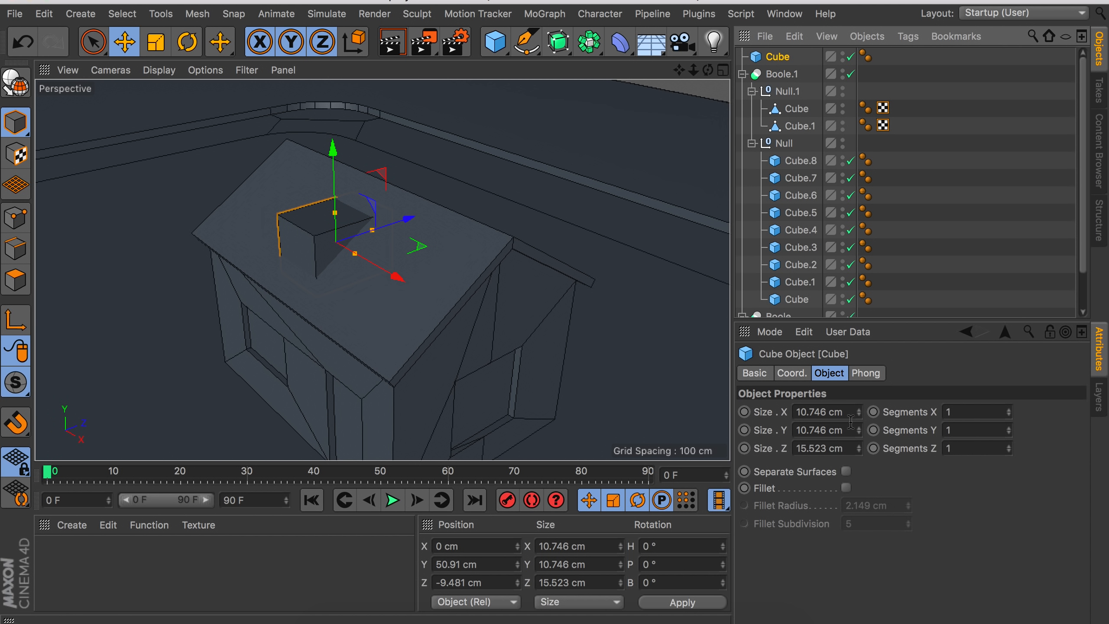
pyautogui.click(1009, 446)
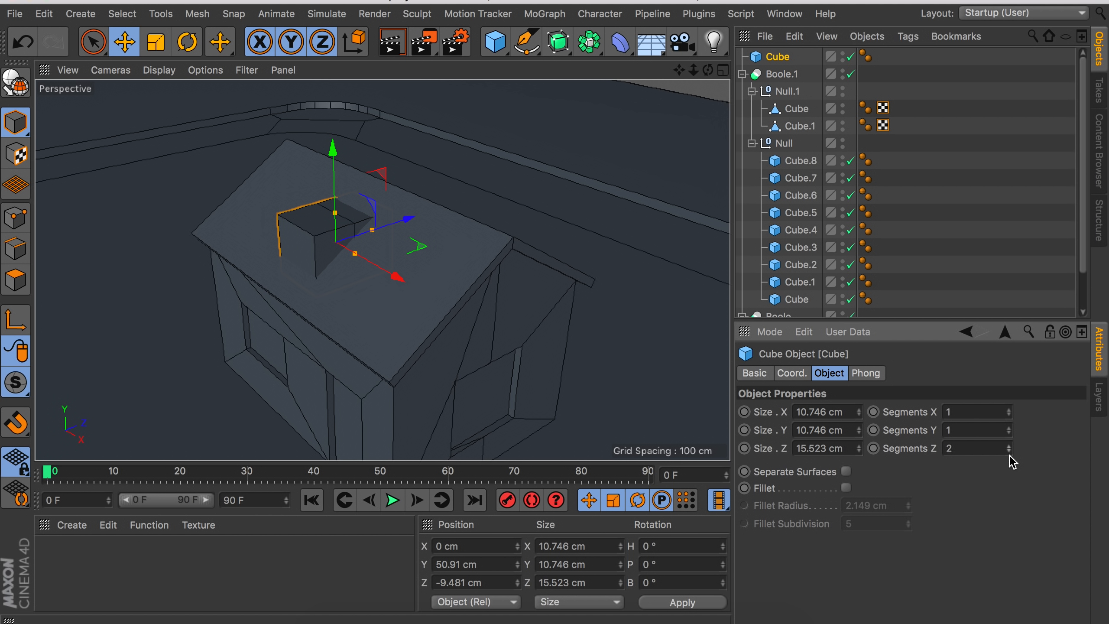
pyautogui.click(1009, 408)
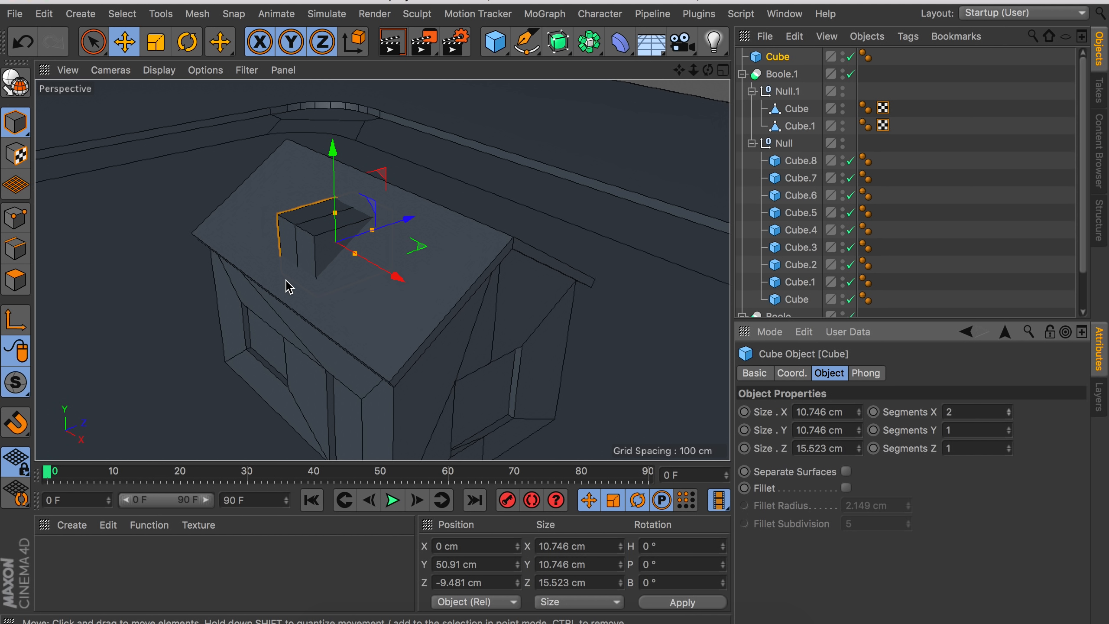
pyautogui.press('o')
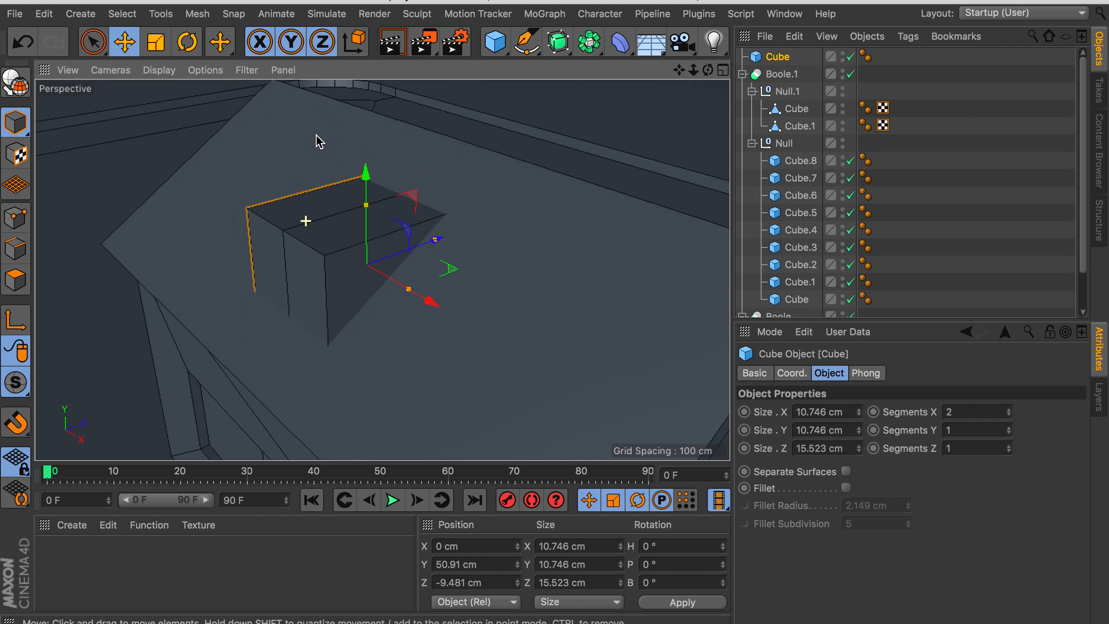
pyautogui.press('c')
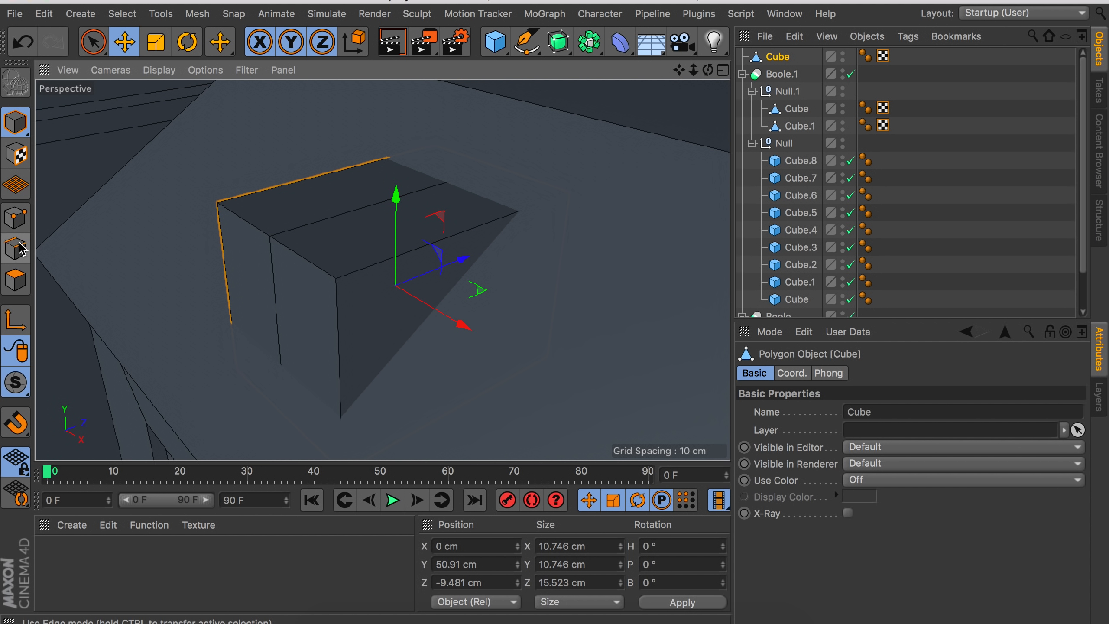
# Raise the dormer's middle top edge about 3 cm into a ridge, and shift the dormer to about Z -8.4 cm.
pyautogui.click(15, 248)
pyautogui.click(325, 226)
pyautogui.keyDown('alt'); pyautogui.moveTo(327, 232); pyautogui.dragTo(371, 227); pyautogui.keyUp('alt')
pyautogui.moveTo(290, 153); pyautogui.dragTo(159, 197)
pyautogui.click(15, 122)
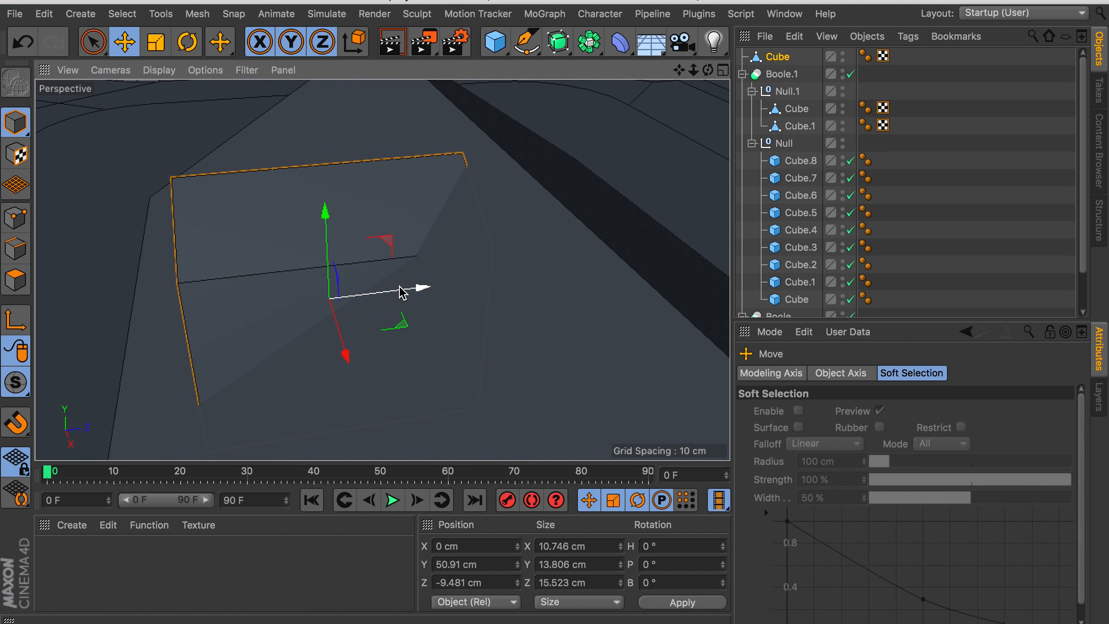
pyautogui.moveTo(400, 290); pyautogui.dragTo(418, 289)
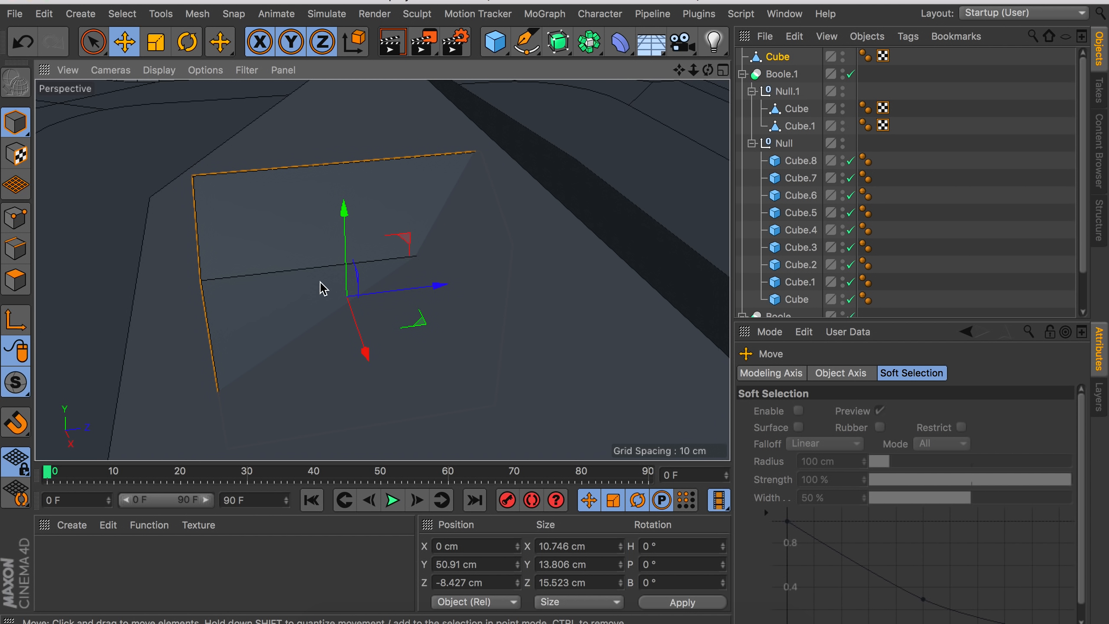
# Split the dormer's two sloped roof polygons into a separate object and delete the originals from the dormer body.
pyautogui.keyDown('alt'); pyautogui.moveTo(210, 305); pyautogui.dragTo(304, 262); pyautogui.keyUp('alt')
pyautogui.keyDown('alt'); pyautogui.moveTo(193, 275); pyautogui.dragTo(359, 212); pyautogui.keyUp('alt')
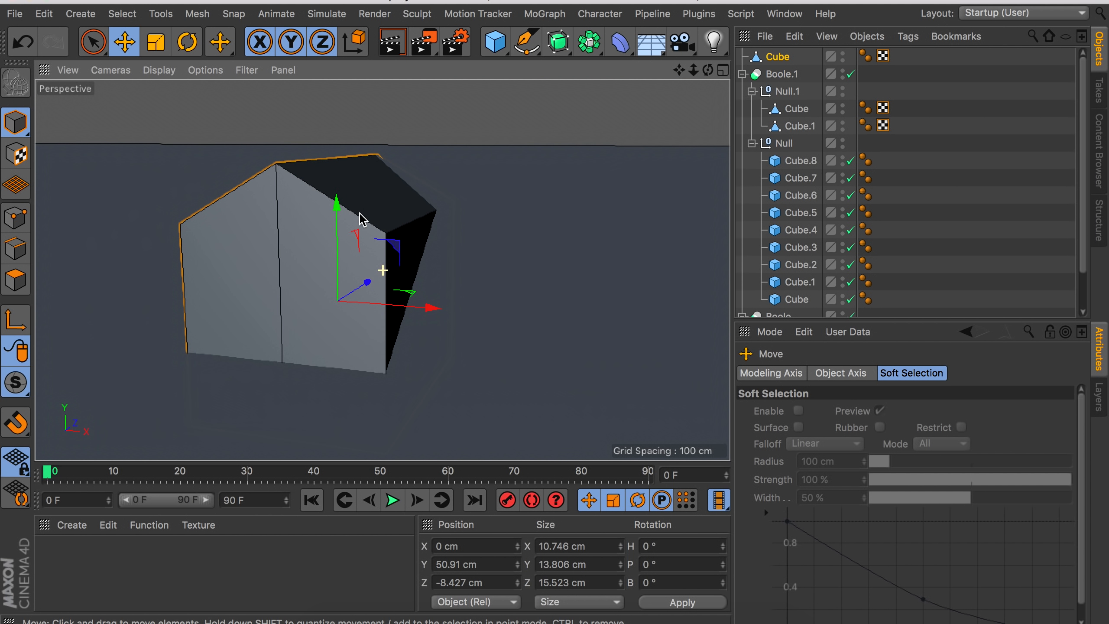
pyautogui.click(21, 286)
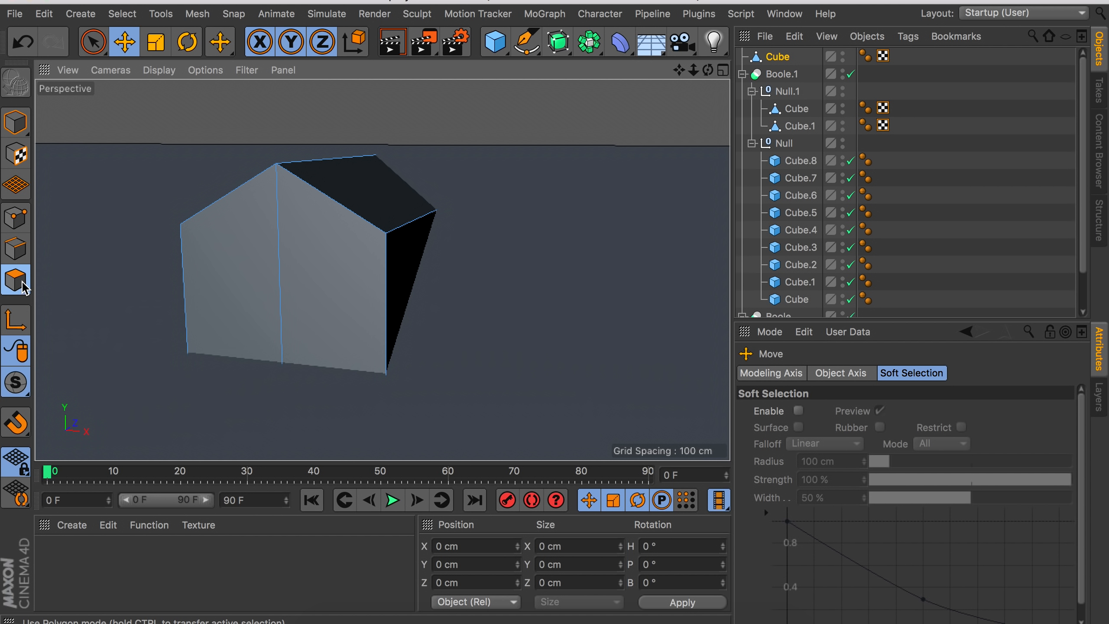
pyautogui.click(349, 197)
pyautogui.press('s')
pyautogui.keyDown('shift'); pyautogui.click(175, 173); pyautogui.keyUp('shift')
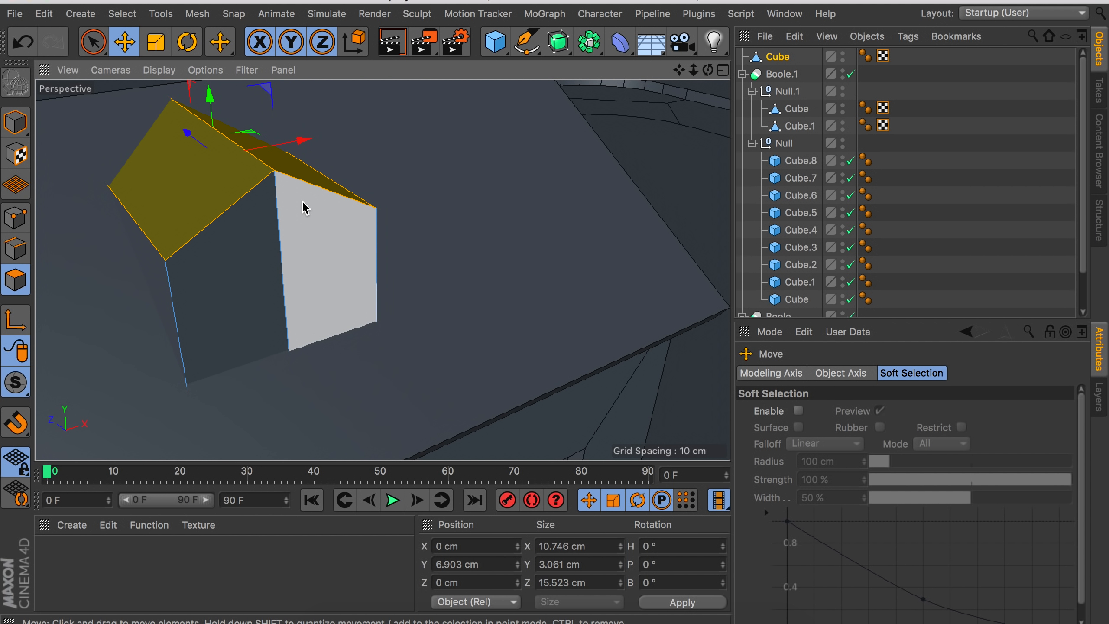
pyautogui.press('u')
pyautogui.press('p')
pyautogui.press('Delete')
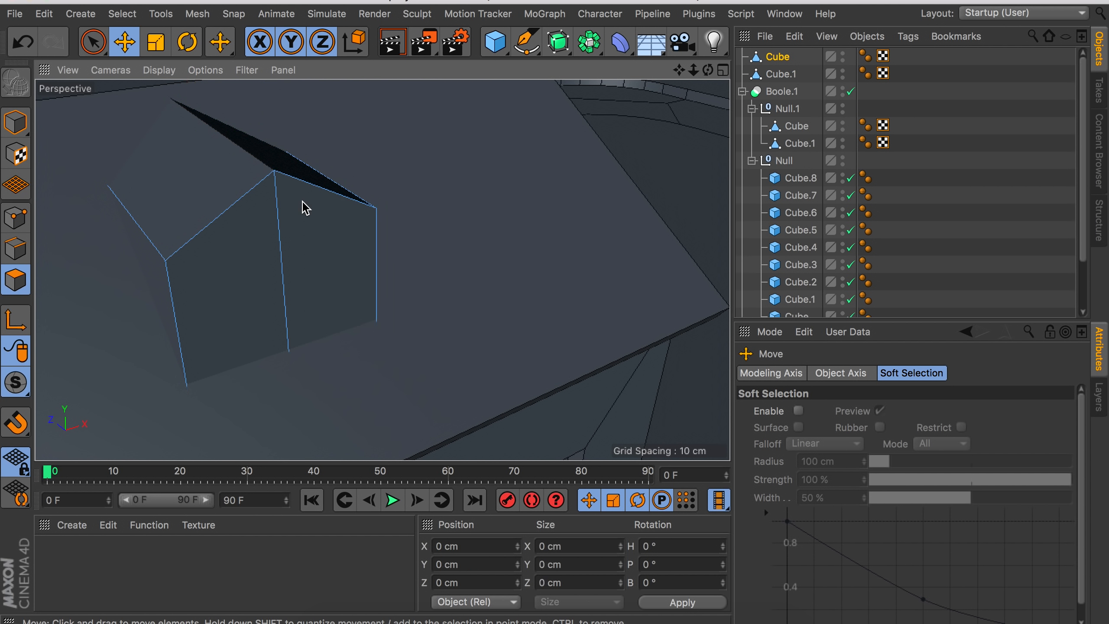
# Widen both polygons of the separate dormer roof with an Extrude Inner offset of about -1.2 cm.
pyautogui.keyDown('alt'); pyautogui.moveTo(287, 200); pyautogui.dragTo(137, 195); pyautogui.keyUp('alt')
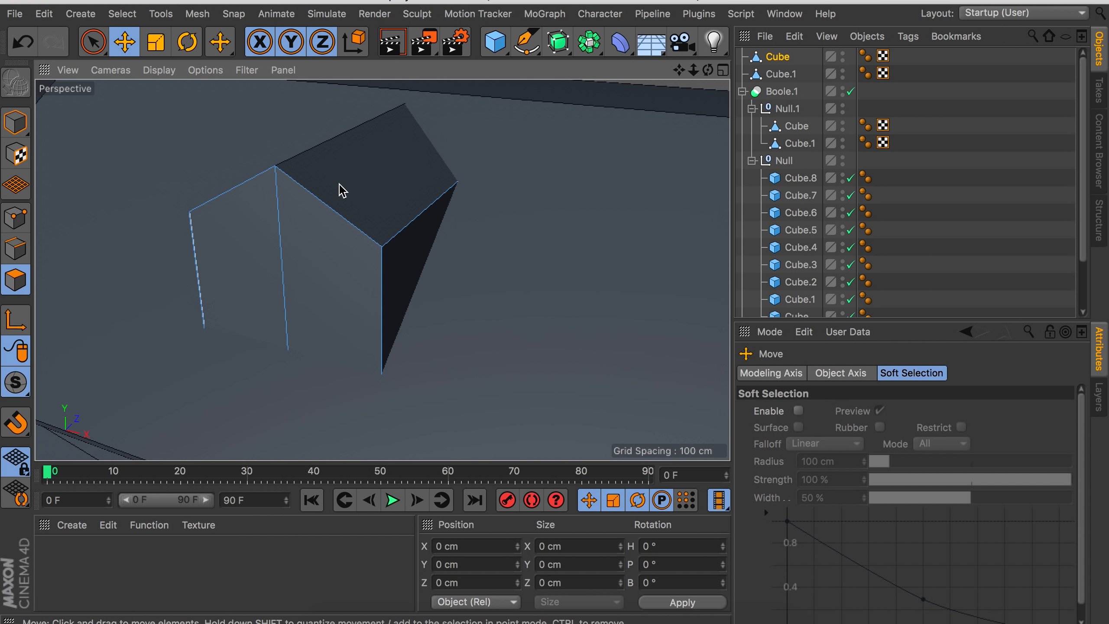
pyautogui.click(781, 74)
pyautogui.keyDown('alt'); pyautogui.moveTo(448, 178); pyautogui.dragTo(340, 220); pyautogui.keyUp('alt')
pyautogui.click(340, 220)
pyautogui.keyDown('shift'); pyautogui.click(395, 243); pyautogui.keyUp('shift')
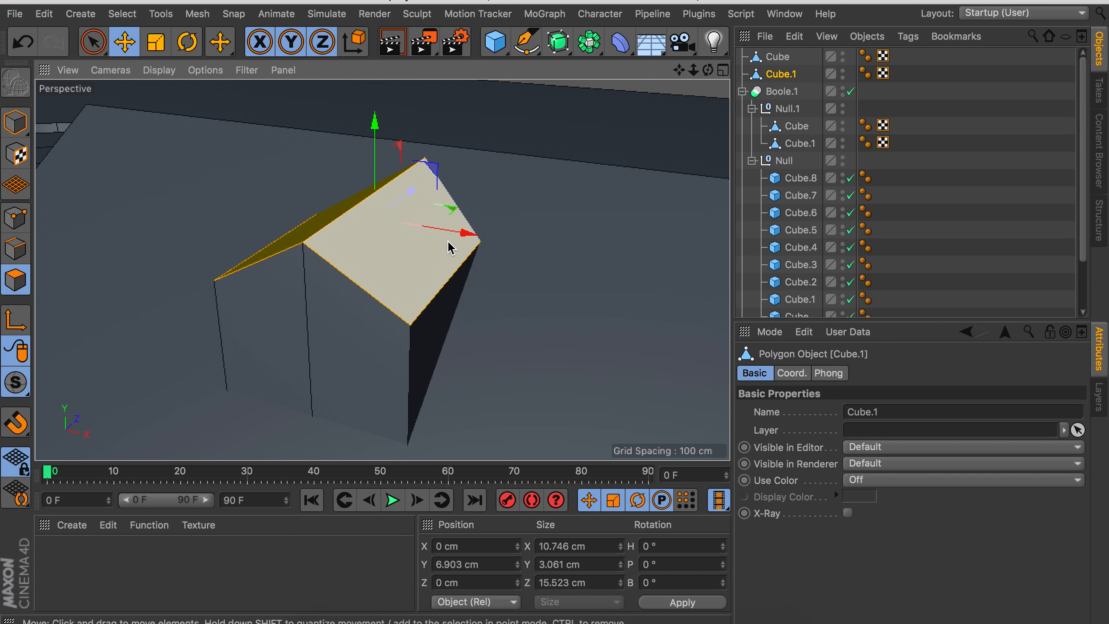
pyautogui.press('i')
pyautogui.moveTo(481, 270); pyautogui.dragTo(375, 222)
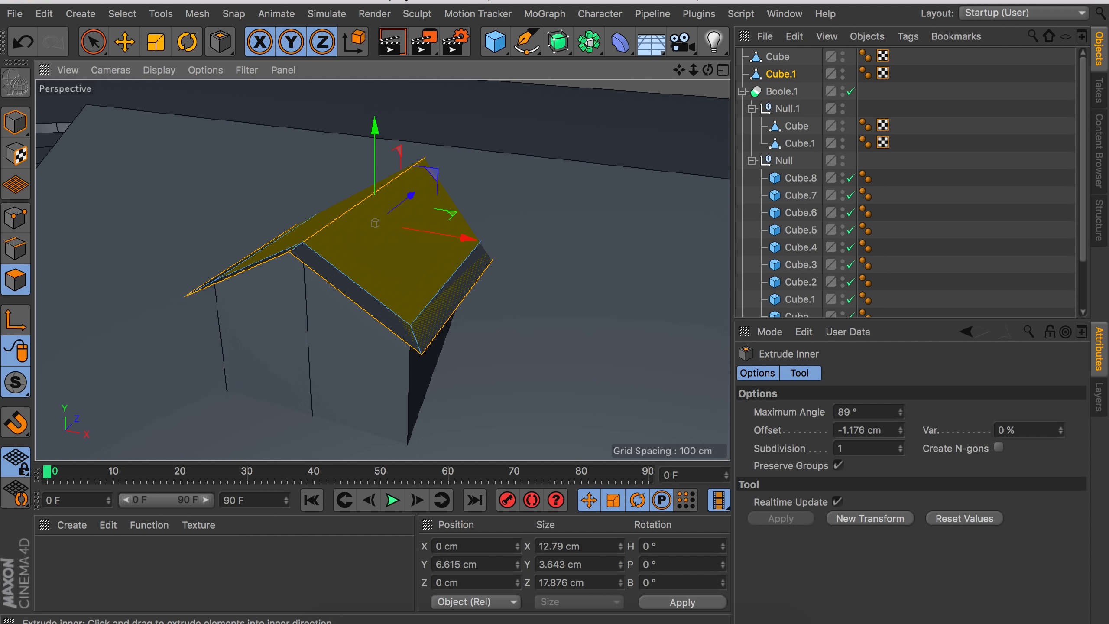
# Extrude the widened dormer roof polygons outward to give them thickness, and return to model mode.
pyautogui.keyDown('alt'); pyautogui.moveTo(358, 307); pyautogui.dragTo(255, 274); pyautogui.keyUp('alt')
pyautogui.moveTo(349, 281)
pyautogui.keyDown('alt'); pyautogui.mouseDown()
pyautogui.moveTo(335, 274)
pyautogui.moveTo(347, 279)
pyautogui.mouseUp(); pyautogui.keyUp('alt')
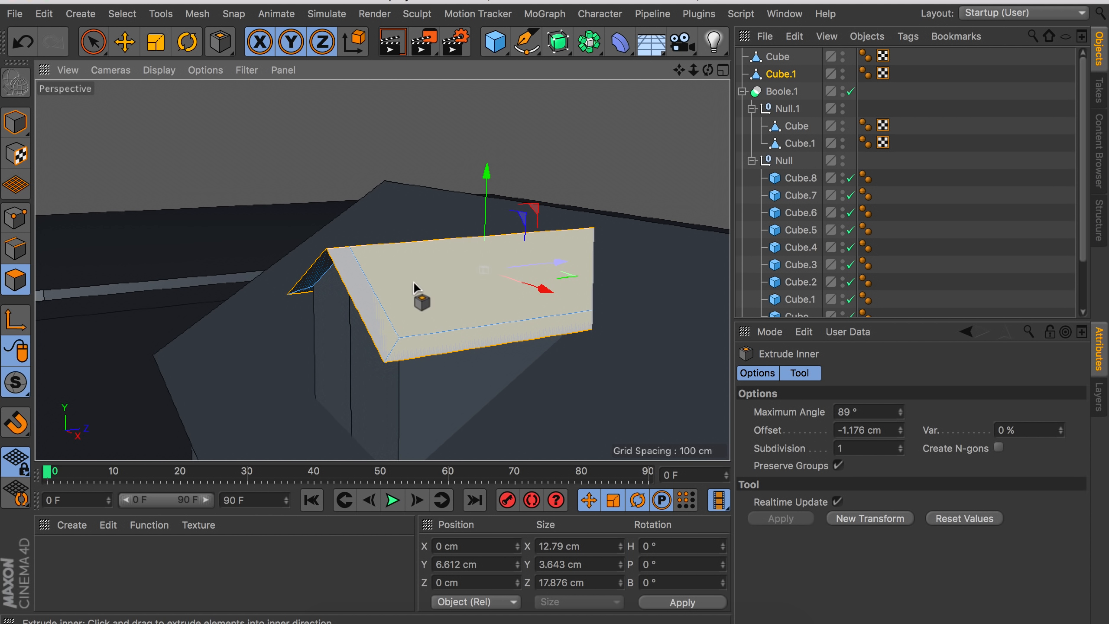
pyautogui.press('d')
pyautogui.moveTo(452, 285); pyautogui.dragTo(426, 280)
pyautogui.keyDown('alt'); pyautogui.moveTo(383, 325); pyautogui.dragTo(515, 316); pyautogui.keyUp('alt')
pyautogui.click(18, 124)
# Select the dormer body and its roof and put both into the null holding the house body and main roof.
pyautogui.keyDown('alt'); pyautogui.moveTo(344, 230); pyautogui.dragTo(262, 262); pyautogui.keyUp('alt')
pyautogui.press('e')
pyautogui.keyDown('alt'); pyautogui.moveTo(452, 223); pyautogui.dragTo(376, 236); pyautogui.keyUp('alt')
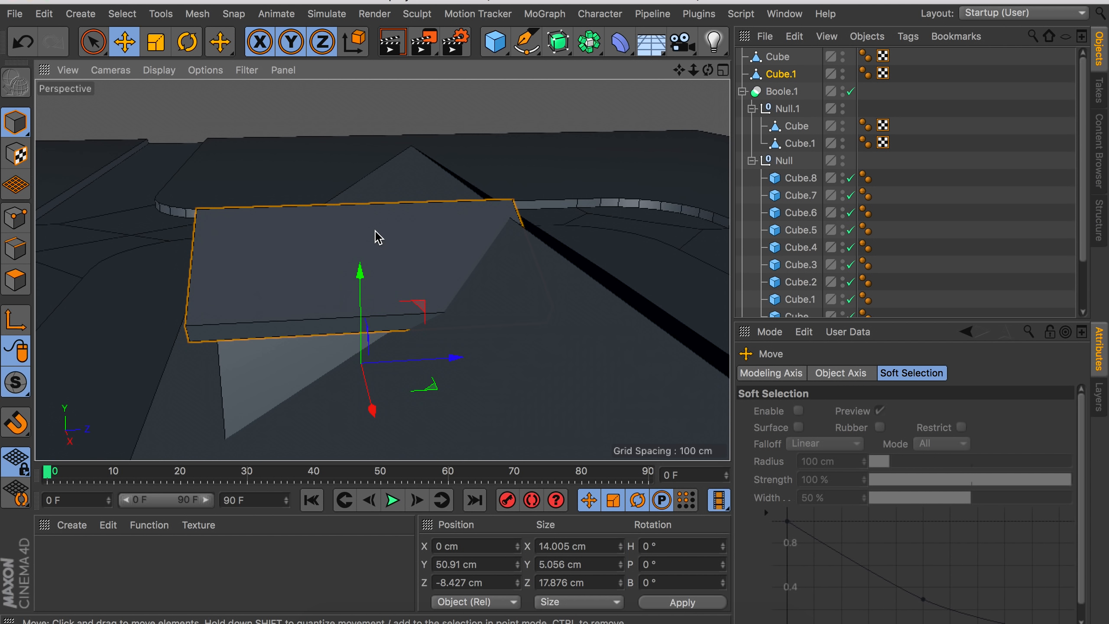
pyautogui.keyDown('shift'); pyautogui.click(781, 58); pyautogui.keyUp('shift')
pyautogui.keyDown('alt'); pyautogui.moveTo(364, 304); pyautogui.dragTo(524, 305); pyautogui.keyUp('alt')
pyautogui.keyDown('alt'); pyautogui.moveTo(251, 302); pyautogui.dragTo(296, 315); pyautogui.keyUp('alt')
pyautogui.keyDown('alt'); pyautogui.moveTo(381, 269); pyautogui.dragTo(451, 178); pyautogui.keyUp('alt')
pyautogui.keyDown('alt'); pyautogui.moveTo(381, 226); pyautogui.dragTo(438, 227); pyautogui.keyUp('alt')
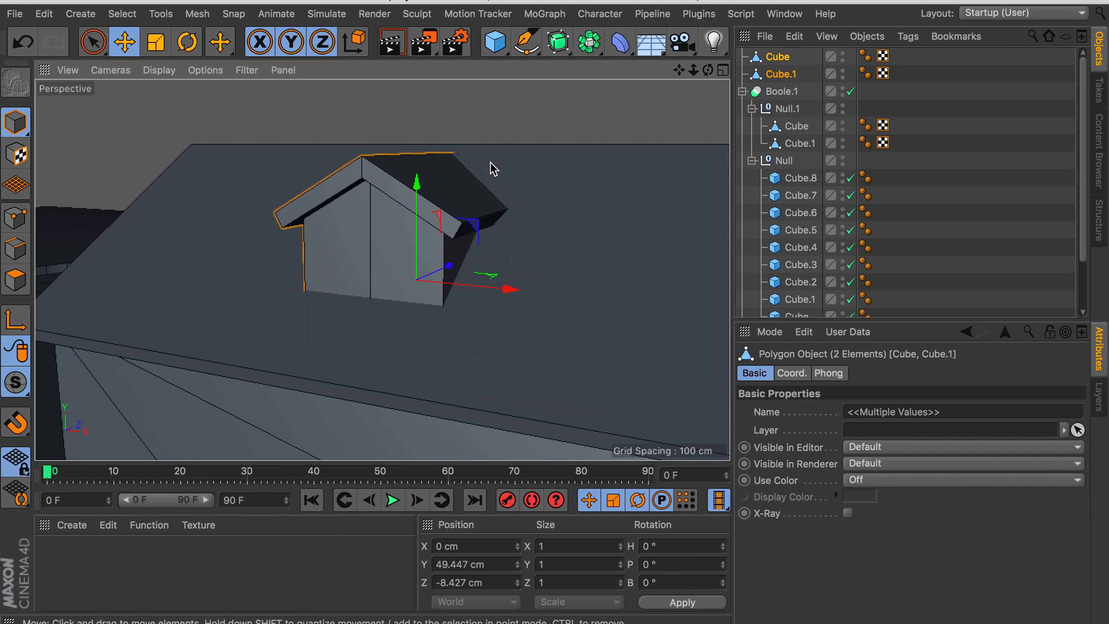
pyautogui.moveTo(785, 74); pyautogui.dragTo(786, 111)
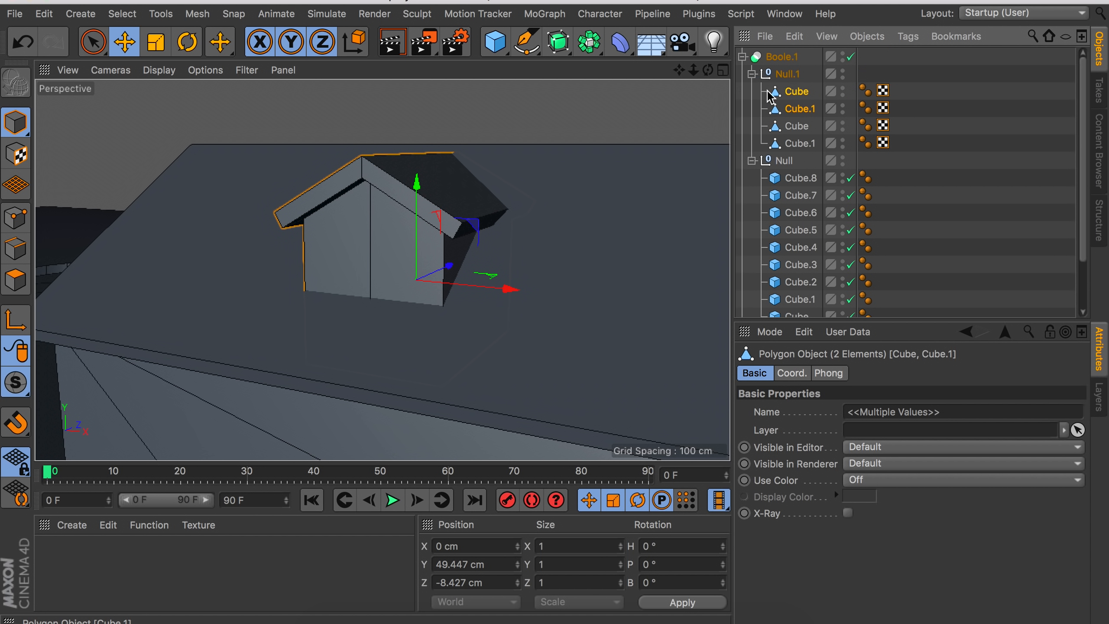
# Rename the null with the house parts House and the null with the cutting cubes Cuts.
pyautogui.doubleClick(782, 74)
pyautogui.write('House')
pyautogui.press('Return')
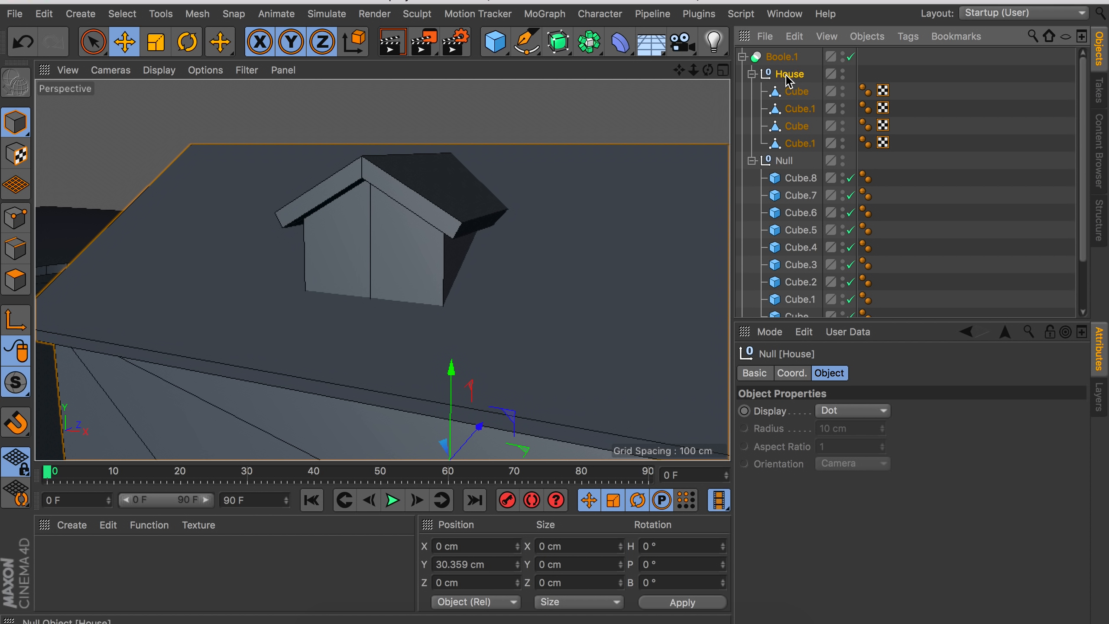
pyautogui.doubleClick(783, 160)
pyautogui.write('Cuts')
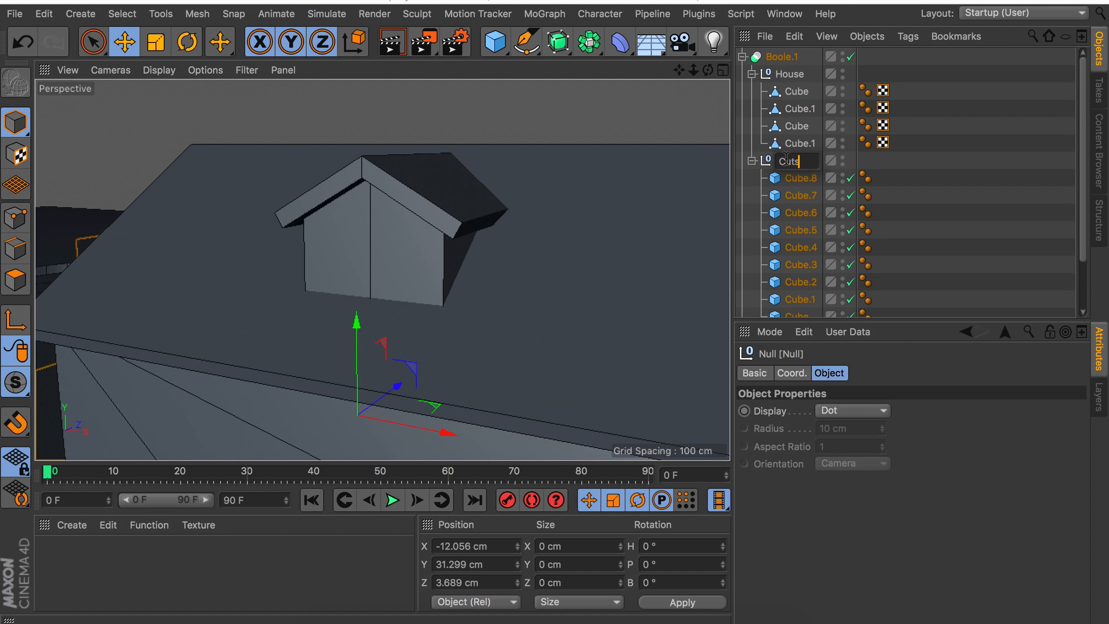
pyautogui.press('Return')
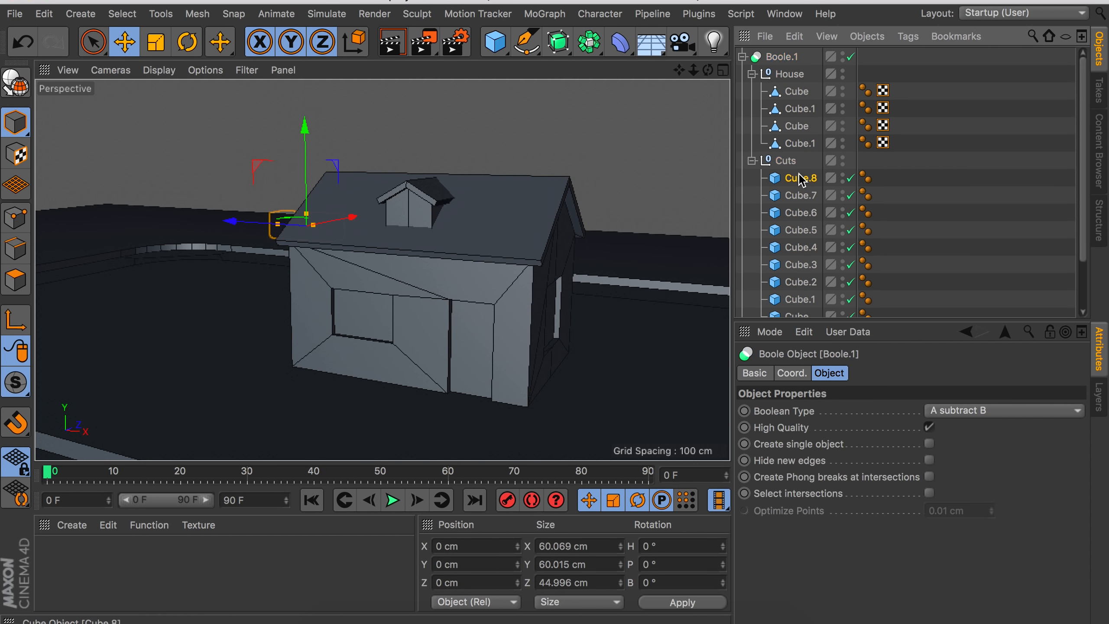
# Move the duplicated cutting cube into the dormer front and scale it to about 7.4 × 4.6 × 4.7 cm to cut a window opening.
pyautogui.moveTo(232, 205); pyautogui.dragTo(371, 239)
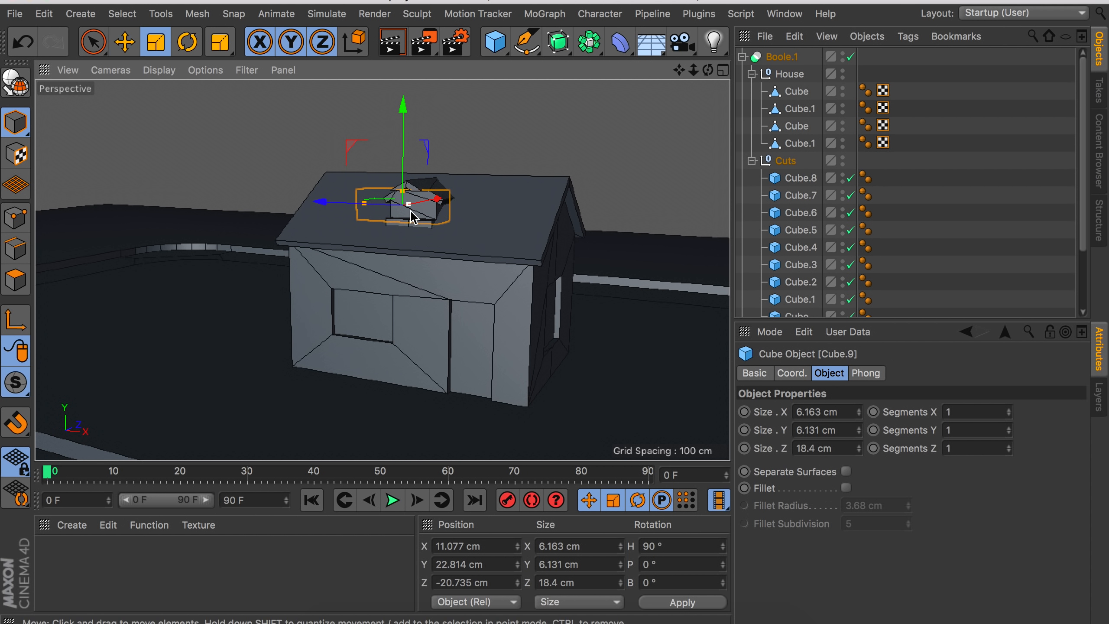
pyautogui.press('t')
pyautogui.scroll(5, 391, 155)
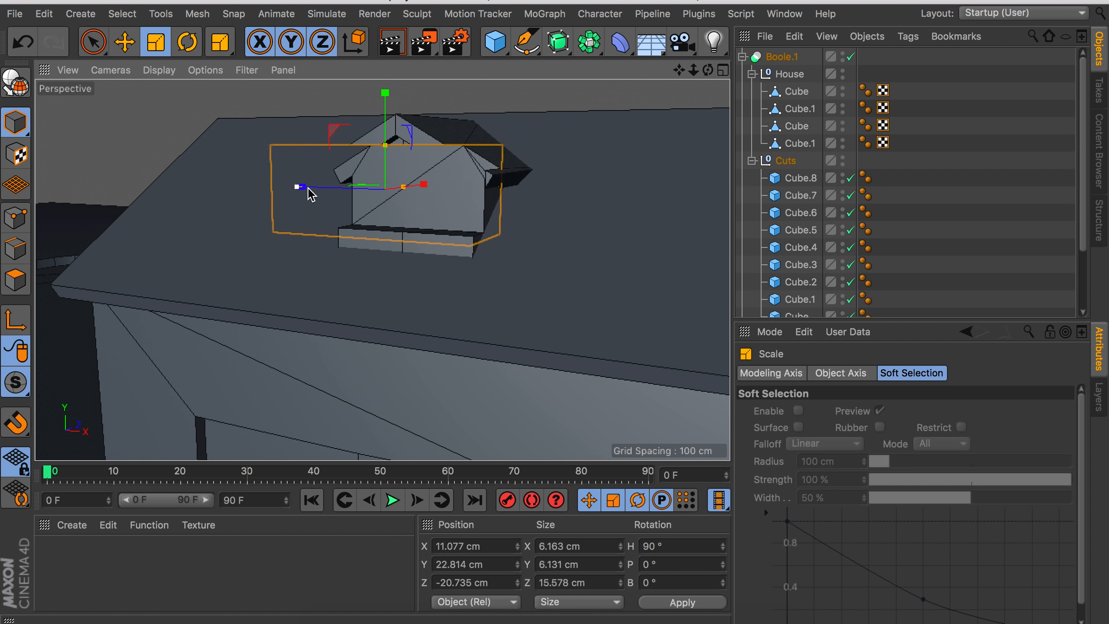
pyautogui.moveTo(390, 155); pyautogui.dragTo(398, 150)
pyautogui.press('e')
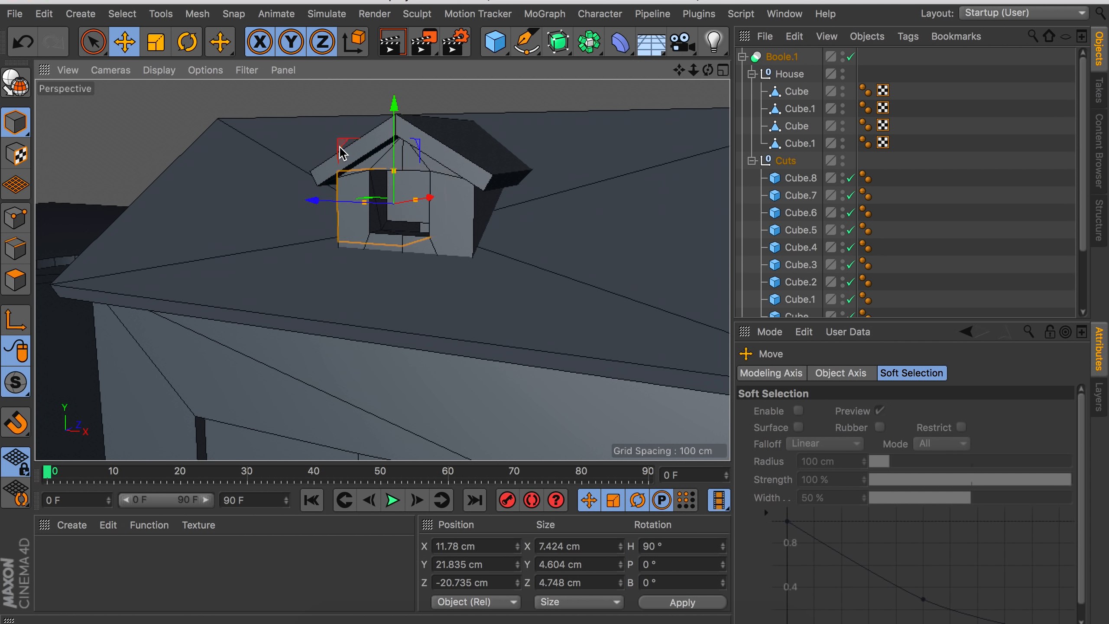
pyautogui.moveTo(421, 205); pyautogui.dragTo(429, 208)
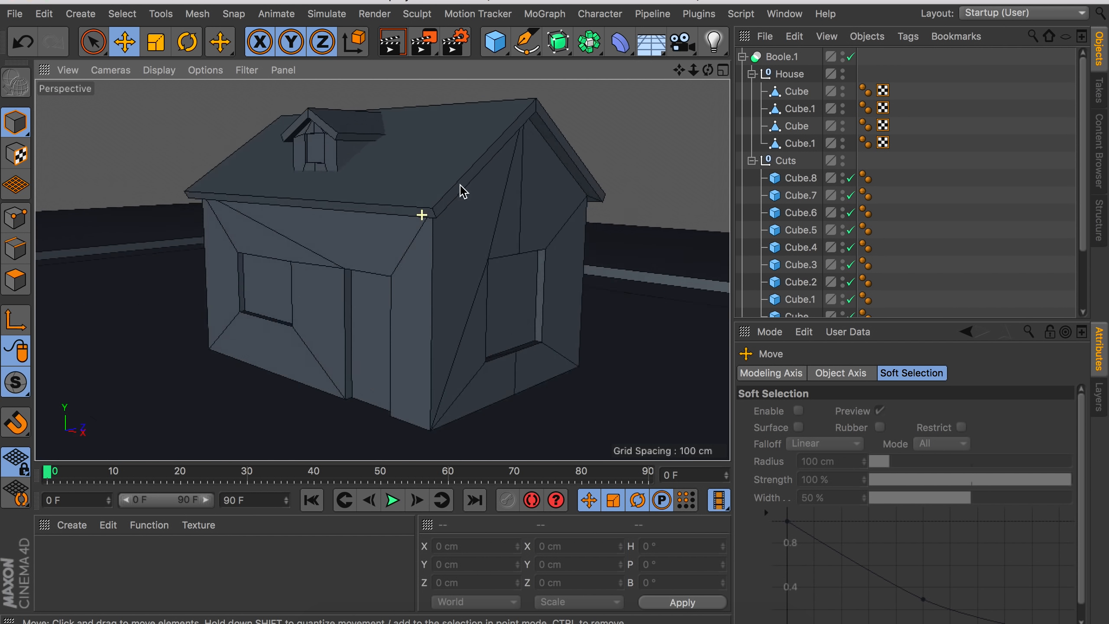
pyautogui.scroll(-5, 461, 185)
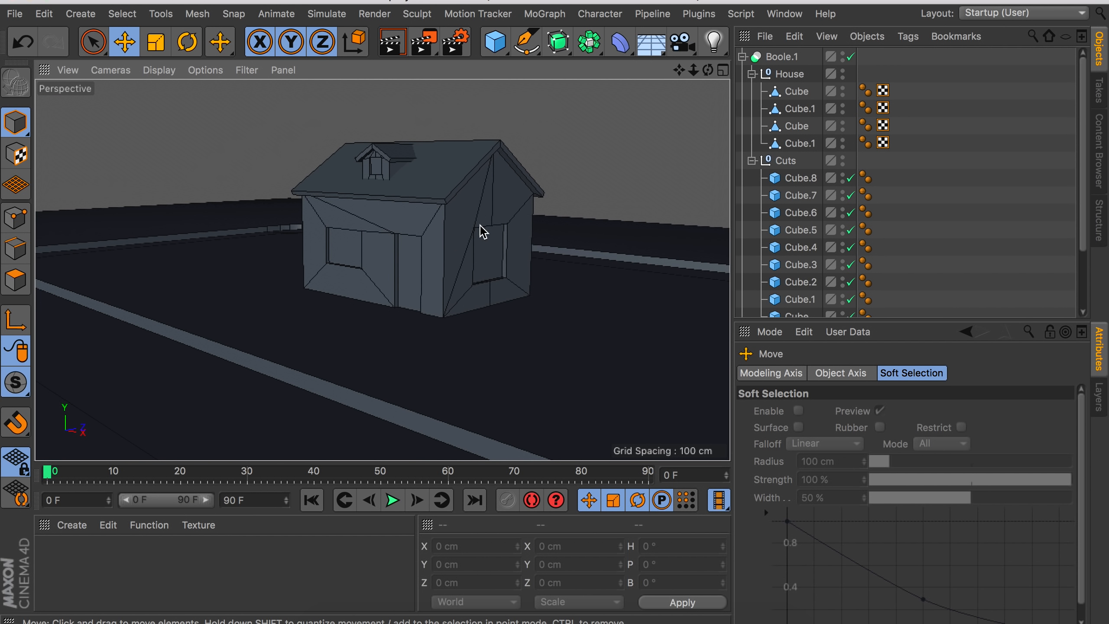
# Rename the Boole object containing the finished house as House 1.
pyautogui.doubleClick(781, 57)
pyautogui.write('House 1')
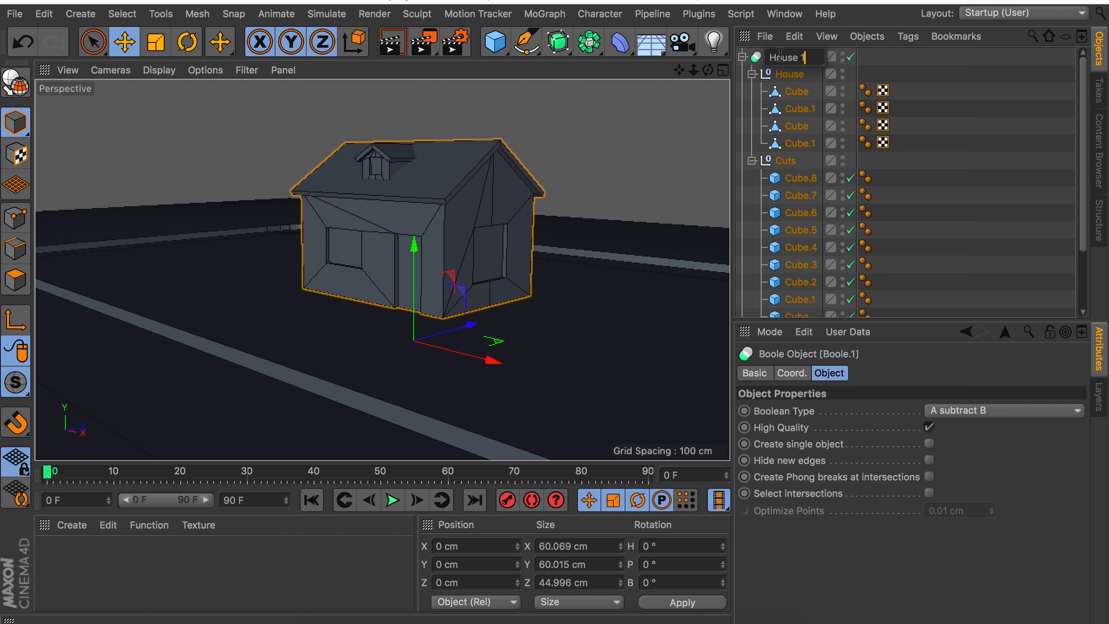
pyautogui.click(960, 160)
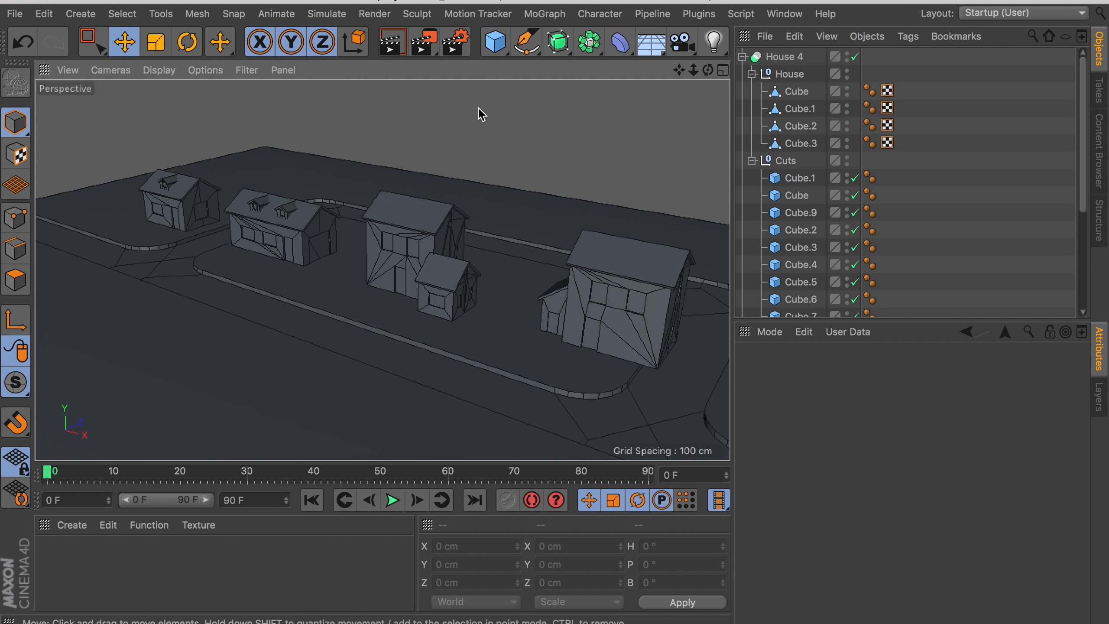
# Collapse the House 4 hierarchy and add an Instance object that uses House 1 as its reference object.
pyautogui.click(742, 57)
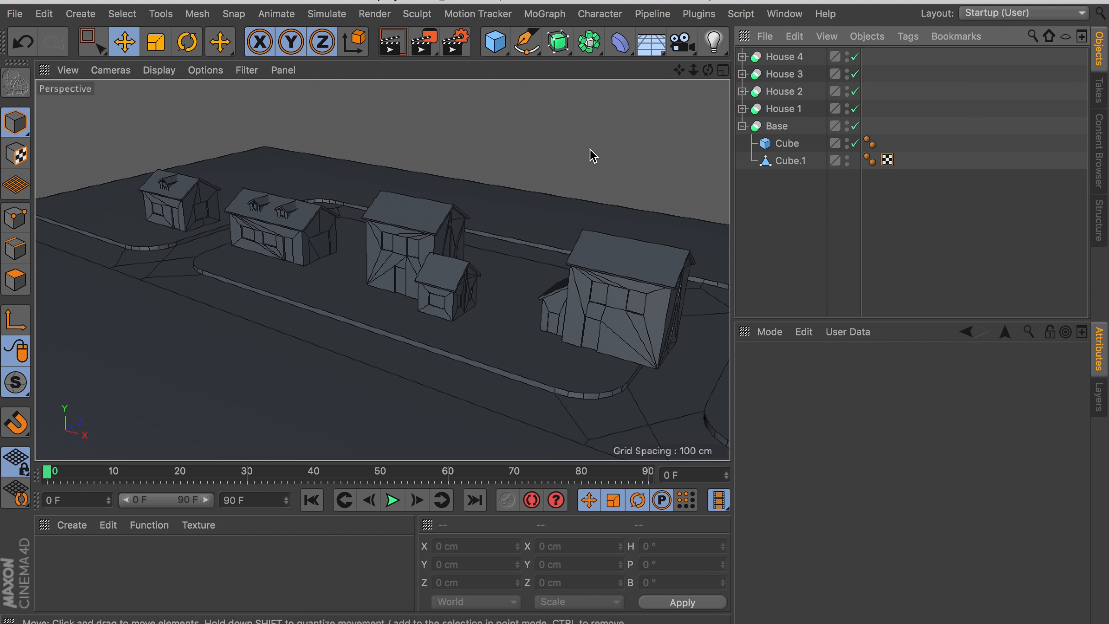
pyautogui.keyDown('alt'); pyautogui.moveTo(511, 162); pyautogui.dragTo(422, 243); pyautogui.keyUp('alt')
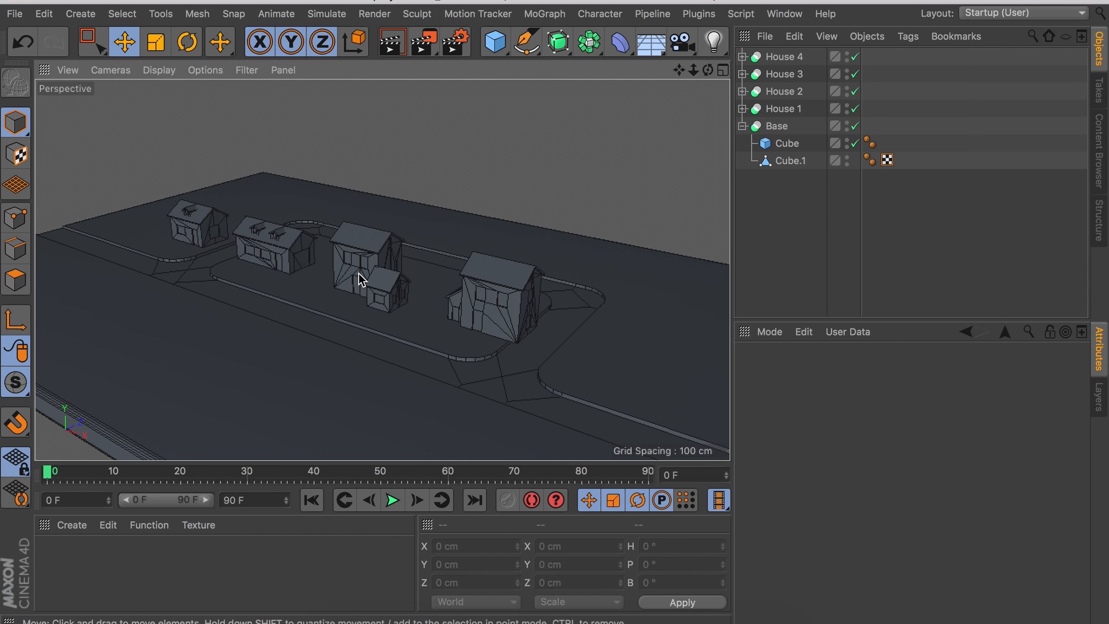
pyautogui.scroll(1, 361, 279)
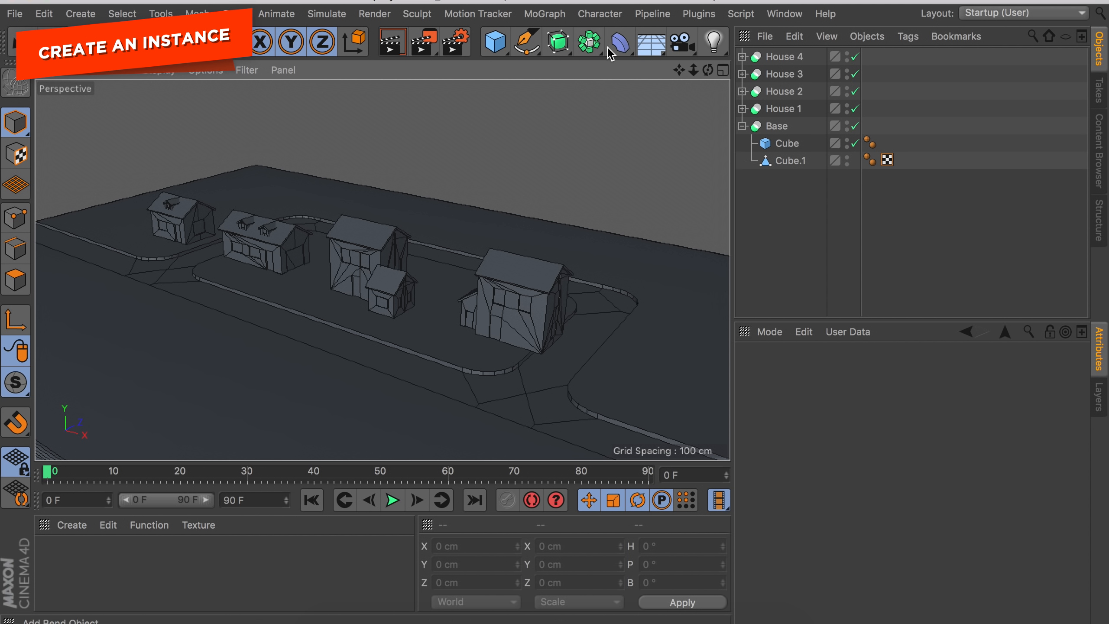
pyautogui.click(589, 44)
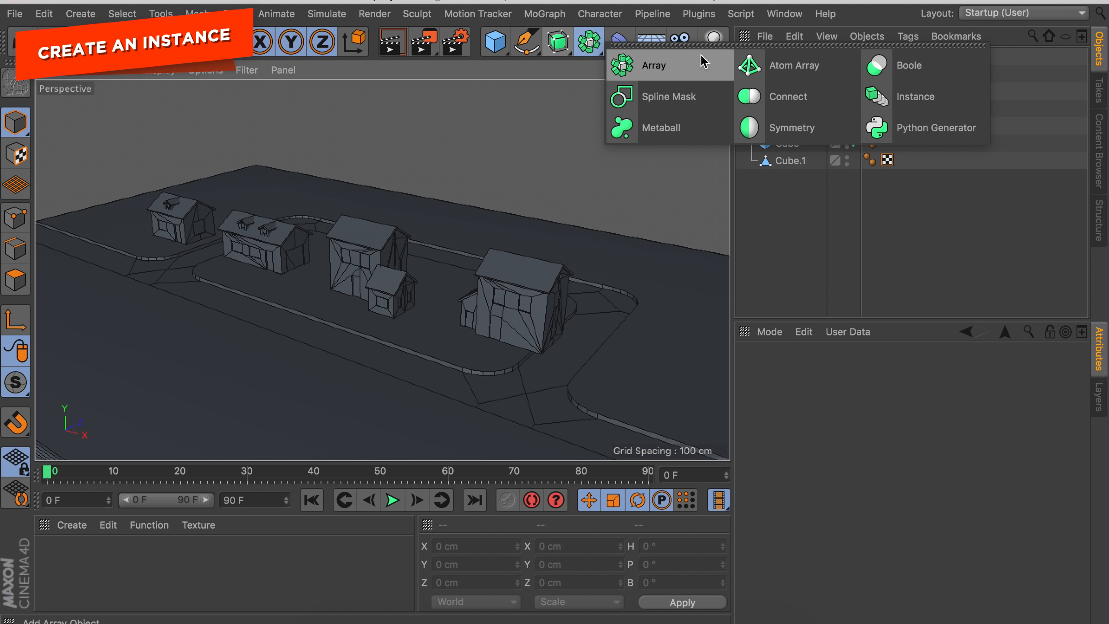
pyautogui.click(912, 99)
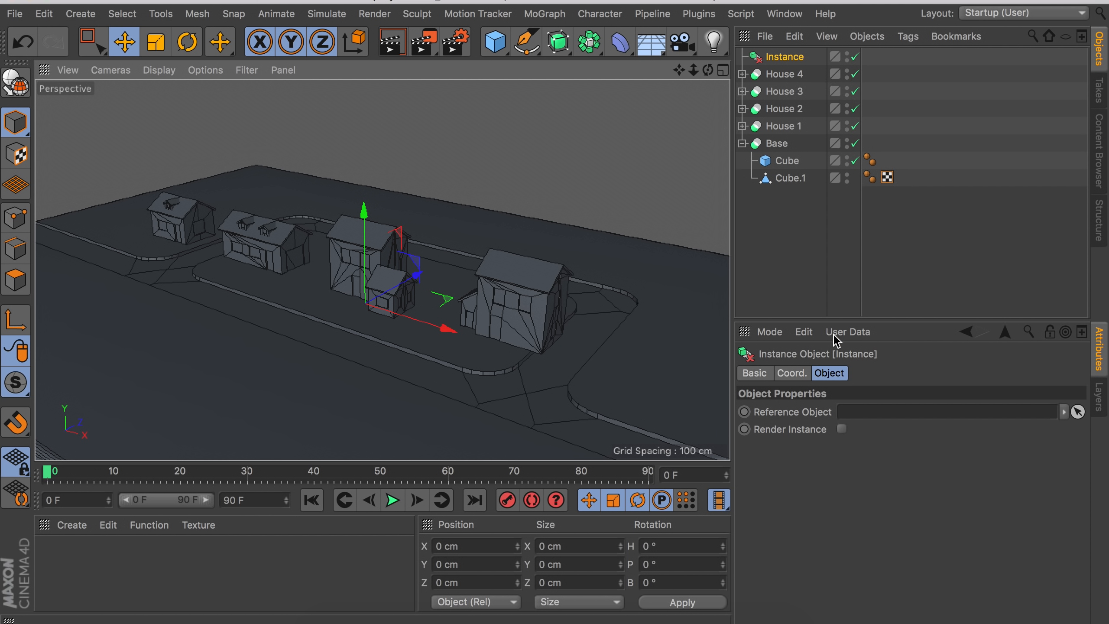
pyautogui.moveTo(785, 127); pyautogui.dragTo(858, 327)
pyautogui.moveTo(889, 410); pyautogui.dragTo(891, 413)
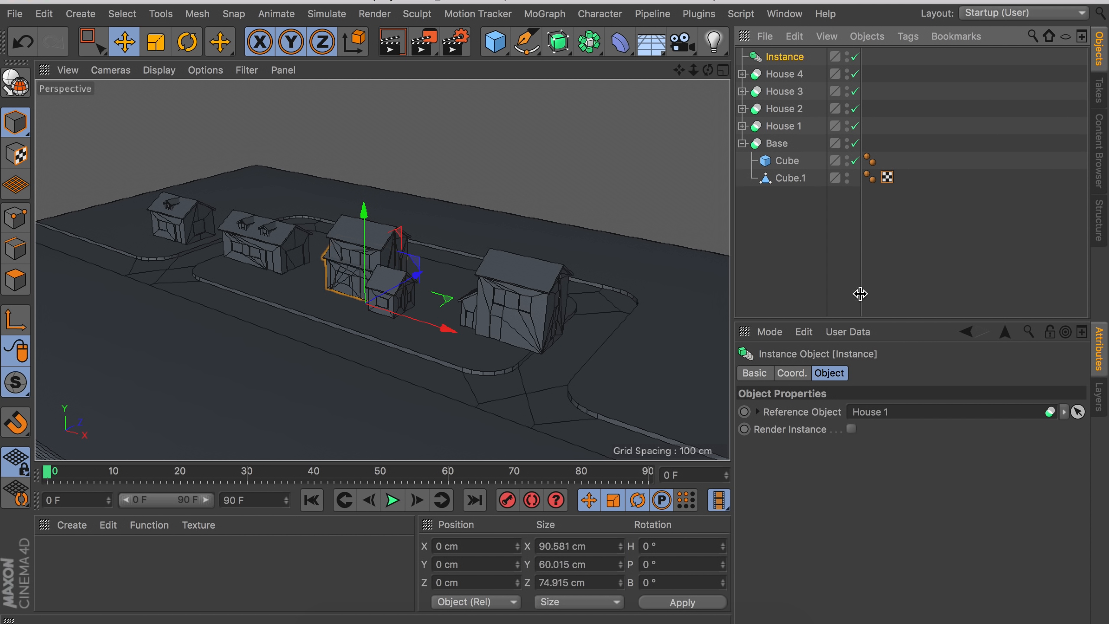
# Make three copies of the House 1 instance.
pyautogui.press('super+c')
pyautogui.press('super+v')
pyautogui.press('super+v')
pyautogui.press('super+v')
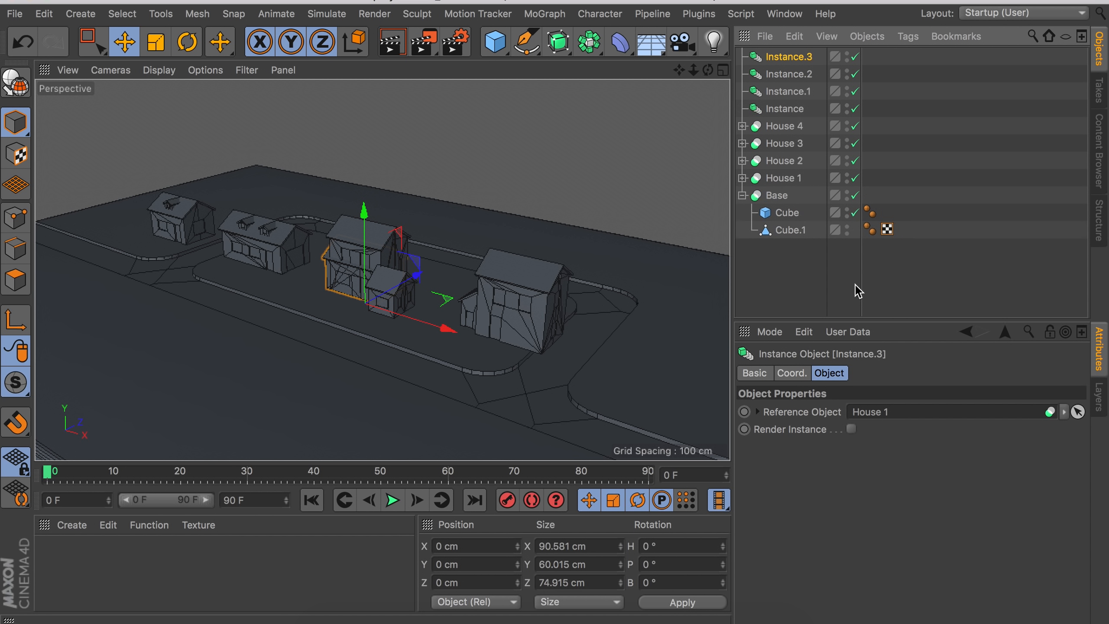
# Set the reference objects of the three copied instances to House 2, House 3 and House 4.
pyautogui.moveTo(893, 413); pyautogui.dragTo(893, 412)
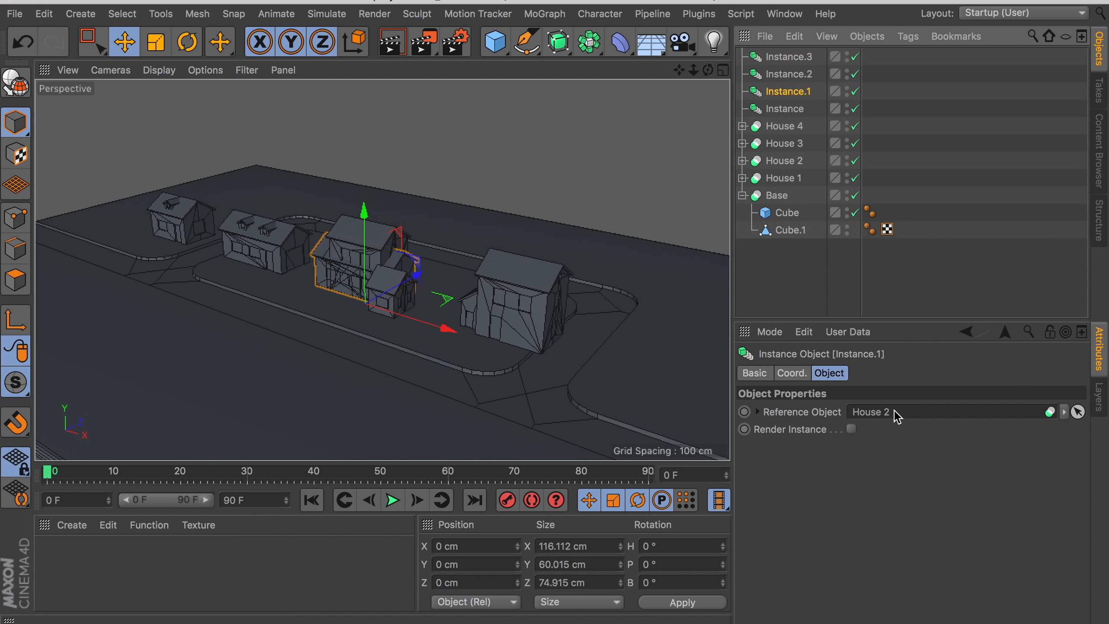
pyautogui.moveTo(782, 144); pyautogui.dragTo(932, 419)
pyautogui.click(788, 56)
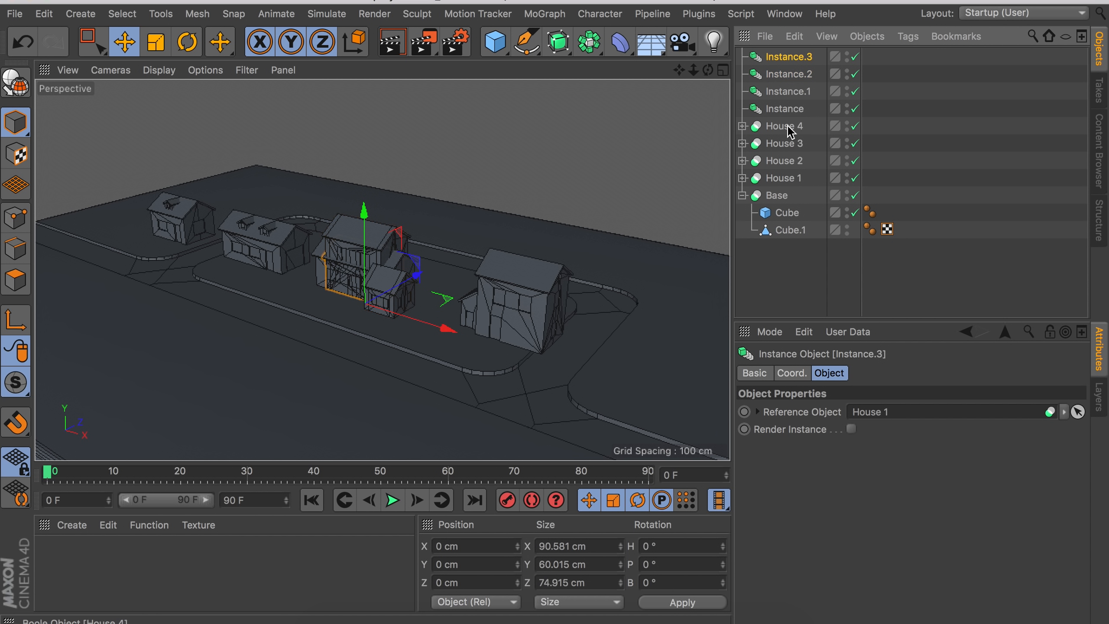
# Select the four original houses and move them straight down, out of sight beneath the base.
pyautogui.click(786, 126)
pyautogui.keyDown('shift'); pyautogui.click(790, 179); pyautogui.keyUp('shift')
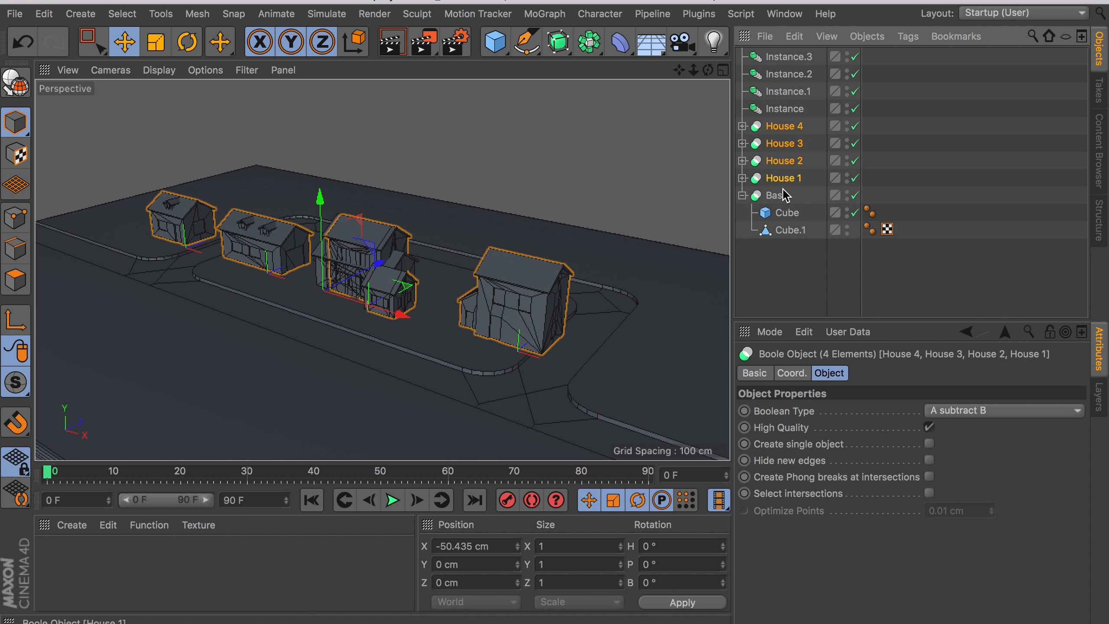
pyautogui.moveTo(322, 197); pyautogui.dragTo(324, 288)
# Select all four house instances and lower them onto the base at about Y -3.26 cm.
pyautogui.click(795, 112)
pyautogui.keyDown('shift'); pyautogui.click(787, 57); pyautogui.keyUp('shift')
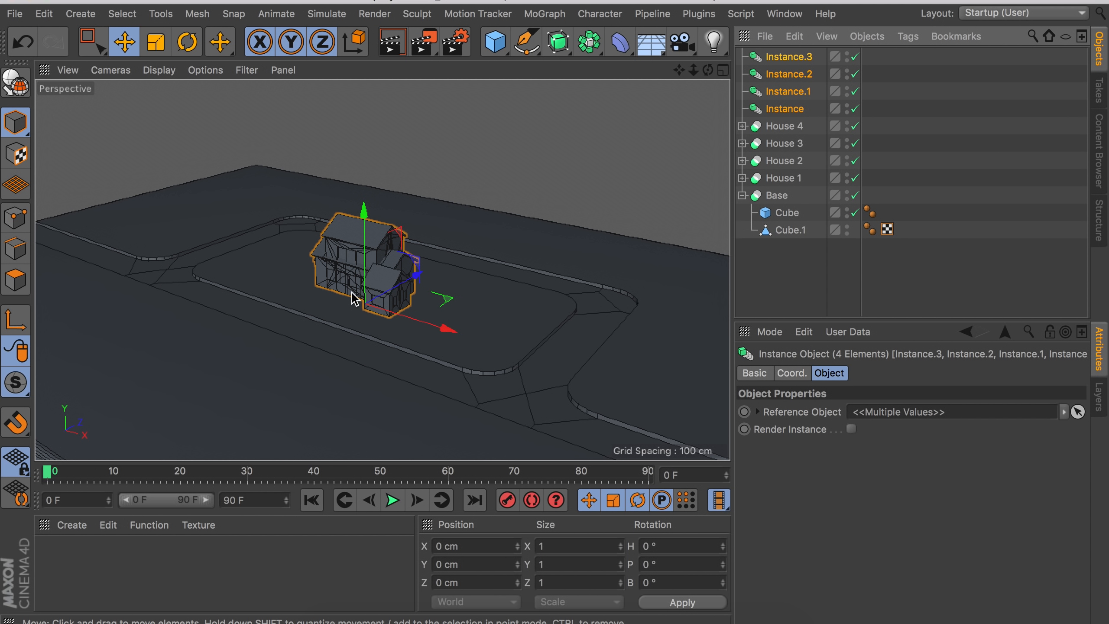
pyautogui.scroll(10, 355, 304)
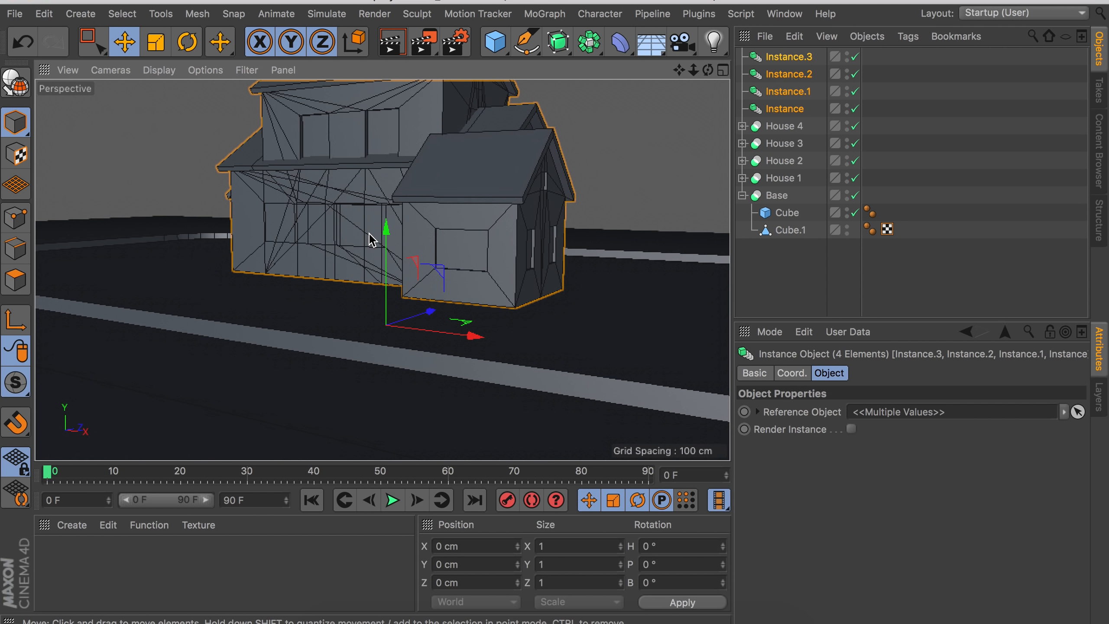
pyautogui.keyDown('alt'); pyautogui.moveTo(361, 303); pyautogui.dragTo(384, 280); pyautogui.keyUp('alt')
pyautogui.moveTo(350, 251); pyautogui.dragTo(306, 301)
pyautogui.click(782, 271)
# Move the House 3 instance along X, clear of the other stacked house instances.
pyautogui.scroll(-4, 390, 239)
pyautogui.keyDown('alt'); pyautogui.moveTo(390, 239); pyautogui.dragTo(378, 276); pyautogui.keyUp('alt')
pyautogui.scroll(-3, 437, 323)
pyautogui.click(440, 324)
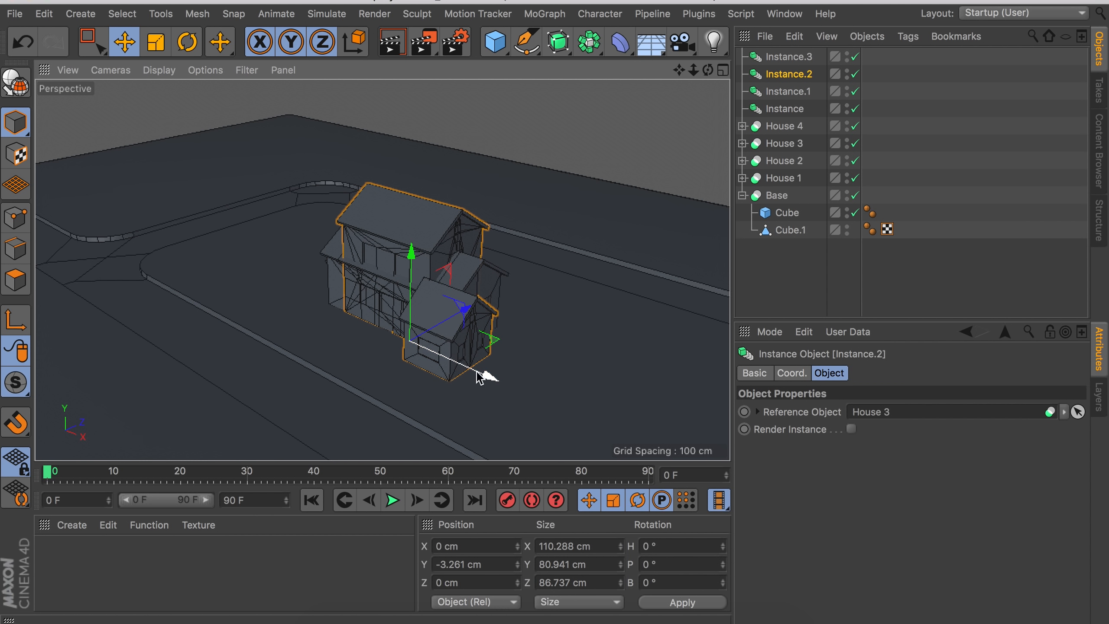
pyautogui.keyDown('alt'); pyautogui.moveTo(482, 376); pyautogui.dragTo(410, 301, button='middle'); pyautogui.keyUp('alt')
pyautogui.moveTo(370, 246); pyautogui.dragTo(364, 251)
pyautogui.moveTo(412, 307); pyautogui.dragTo(553, 373)
# Move the House 4 instance beyond the road to about X -265 cm and rotate its heading to 90°.
pyautogui.click(349, 206)
pyautogui.keyDown('alt'); pyautogui.moveTo(349, 245); pyautogui.dragTo(467, 336, button='middle'); pyautogui.keyUp('alt')
pyautogui.moveTo(535, 396); pyautogui.dragTo(299, 266)
pyautogui.press('r')
pyautogui.moveTo(218, 271); pyautogui.dragTo(279, 257)
pyautogui.press('e')
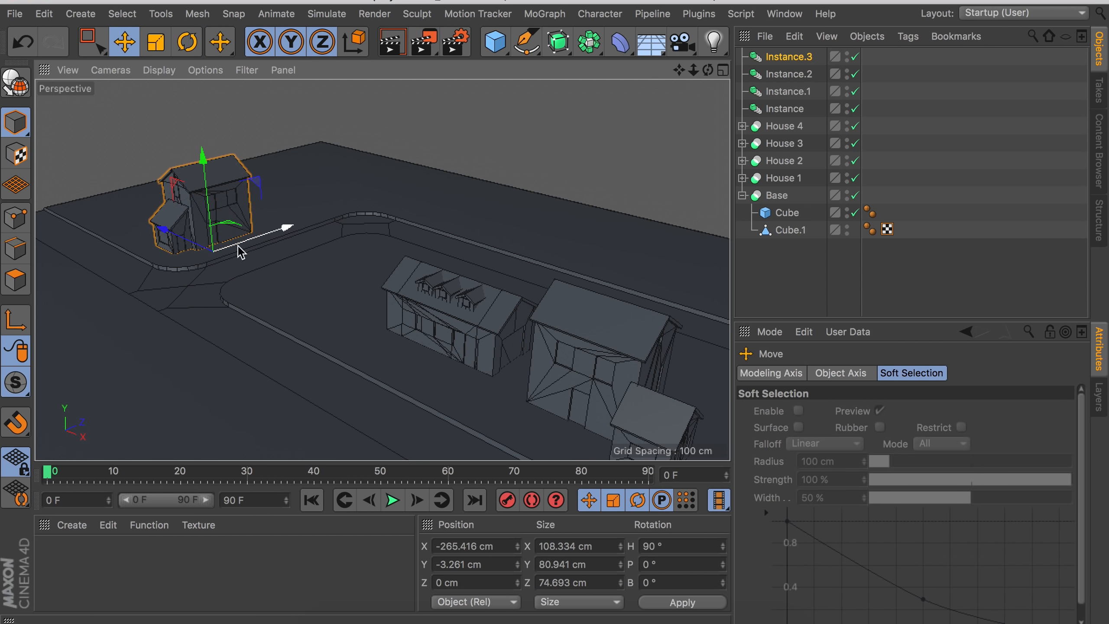
# Move the House 2 instance across the road behind the central block, and shift the House 3 instance closer to the House 1 instance.
pyautogui.click(474, 324)
pyautogui.moveTo(536, 397); pyautogui.dragTo(430, 348)
pyautogui.moveTo(415, 286); pyautogui.dragTo(588, 202)
pyautogui.click(598, 348)
pyautogui.moveTo(552, 368); pyautogui.dragTo(426, 346)
# Copy the House 4 instance to the free end of the central block and adjust its position.
pyautogui.click(129, 265)
pyautogui.keyDown('ctrl'); pyautogui.moveTo(175, 312); pyautogui.dragTo(672, 384); pyautogui.keyUp('ctrl')
pyautogui.press('e')
pyautogui.moveTo(600, 362); pyautogui.dragTo(596, 361)
# Copy the House 2 instance to the opposite end of the road and rotate the copy's heading to -90°.
pyautogui.keyDown('ctrl'); pyautogui.moveTo(371, 191); pyautogui.dragTo(483, 223); pyautogui.keyUp('ctrl')
pyautogui.press('r')
pyautogui.moveTo(489, 238); pyautogui.dragTo(433, 218)
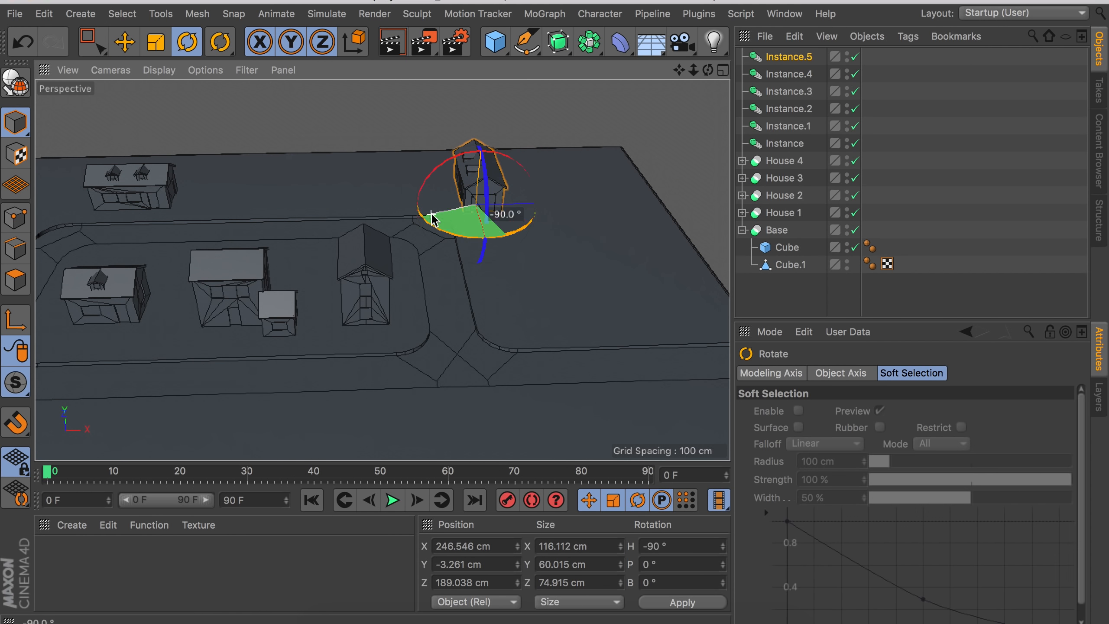
pyautogui.press('e')
# Copy the House 1 instance to the plot beside the rotated House 2 copy, with a heading of -90°.
pyautogui.keyDown('ctrl'); pyautogui.moveTo(203, 332); pyautogui.dragTo(542, 263); pyautogui.keyUp('ctrl')
pyautogui.press('super+z')
pyautogui.keyDown('alt'); pyautogui.moveTo(306, 283); pyautogui.dragTo(480, 163); pyautogui.keyUp('alt')
pyautogui.press('r')
pyautogui.moveTo(515, 197); pyautogui.dragTo(441, 196)
pyautogui.press('e')
pyautogui.moveTo(523, 249); pyautogui.dragTo(515, 240)
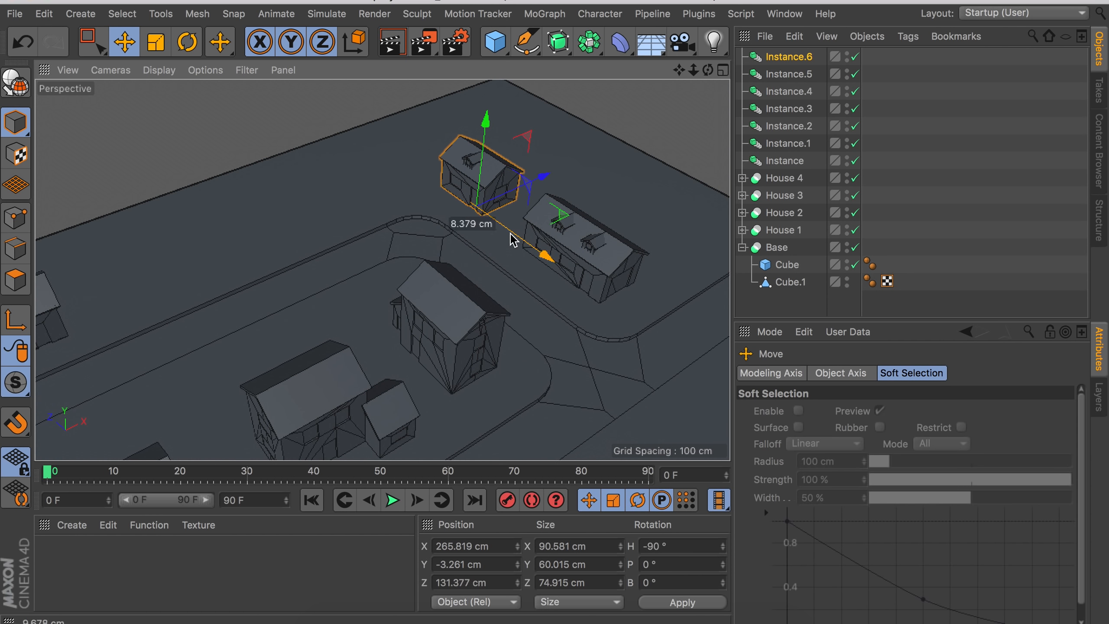
# Place copies of the House 4 and House 1 instances in the row of plots behind the central block, facing the road.
pyautogui.click(375, 318)
pyautogui.click(542, 327)
pyautogui.keyDown('ctrl'); pyautogui.moveTo(501, 426); pyautogui.dragTo(582, 253); pyautogui.keyUp('ctrl')
pyautogui.press('r')
pyautogui.press('e')
pyautogui.keyDown('ctrl'); pyautogui.moveTo(310, 251); pyautogui.dragTo(517, 188); pyautogui.keyUp('ctrl')
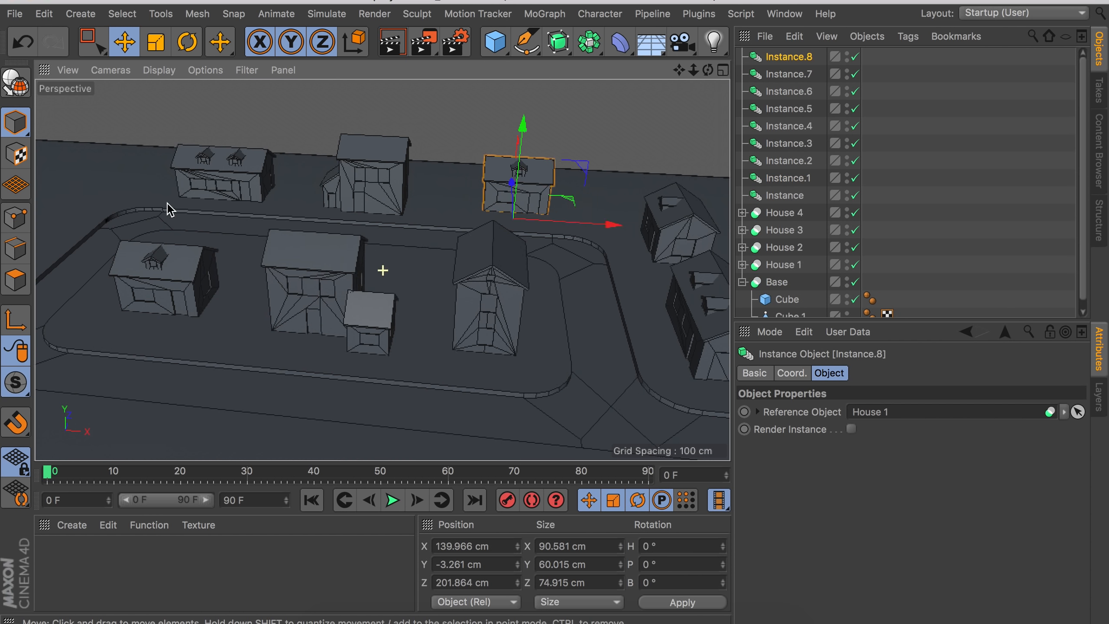
# Copy the House 3 instance to about X -289, Z 122 cm and rotate its heading to 90°.
pyautogui.click(384, 332)
pyautogui.press('r')
pyautogui.press('e')
pyautogui.keyDown('ctrl'); pyautogui.moveTo(453, 378); pyautogui.dragTo(244, 216); pyautogui.keyUp('ctrl')
pyautogui.keyDown('alt'); pyautogui.moveTo(393, 227); pyautogui.dragTo(458, 186); pyautogui.keyUp('alt')
pyautogui.scroll(-5, 457, 186)
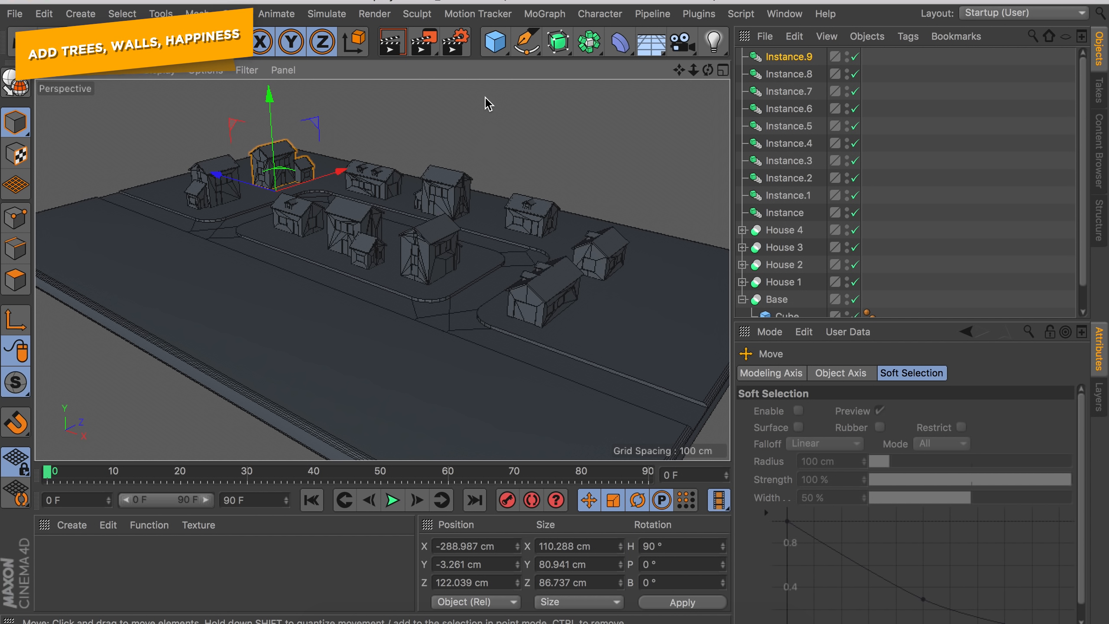
# Add a cube beside the houses, enable its Fillet and shape it into a thin upright wall.
pyautogui.click(495, 45)
pyautogui.moveTo(418, 278); pyautogui.dragTo(361, 258)
pyautogui.moveTo(356, 188); pyautogui.dragTo(354, 244)
pyautogui.click(846, 487)
pyautogui.scroll(10, 327, 250)
pyautogui.moveTo(455, 259); pyautogui.dragTo(355, 227)
pyautogui.keyDown('alt'); pyautogui.moveTo(277, 139); pyautogui.dragTo(385, 281, button='middle'); pyautogui.keyUp('alt')
pyautogui.moveTo(386, 287); pyautogui.dragTo(384, 230)
# Adjust the wall cube's fillet radius and refine its dimensions.
pyautogui.moveTo(907, 506); pyautogui.dragTo(907, 511)
pyautogui.moveTo(402, 290); pyautogui.dragTo(441, 249)
pyautogui.scroll(5, 411, 283)
pyautogui.moveTo(908, 507); pyautogui.dragTo(908, 511)
pyautogui.moveTo(512, 194)
pyautogui.mouseDown()
pyautogui.moveTo(502, 207)
pyautogui.moveTo(505, 197)
pyautogui.mouseUp()
# Adjust the wall's length and position it between two houses in the central block.
pyautogui.keyDown('alt'); pyautogui.moveTo(502, 193); pyautogui.dragTo(421, 201); pyautogui.keyUp('alt')
pyautogui.moveTo(626, 131); pyautogui.dragTo(554, 174)
pyautogui.moveTo(512, 147); pyautogui.dragTo(512, 159)
pyautogui.keyDown('alt'); pyautogui.moveTo(585, 161); pyautogui.dragTo(515, 188); pyautogui.keyUp('alt')
pyautogui.moveTo(514, 188); pyautogui.dragTo(393, 245)
# Place copies of the wall between the other houses and rotate the copy at the back corner to a 30° heading.
pyautogui.keyDown('ctrl'); pyautogui.moveTo(262, 301); pyautogui.dragTo(485, 313); pyautogui.keyUp('ctrl')
pyautogui.scroll(-4, 415, 307)
pyautogui.keyDown('ctrl'); pyautogui.moveTo(404, 243); pyautogui.dragTo(419, 188); pyautogui.keyUp('ctrl')
pyautogui.moveTo(622, 257); pyautogui.dragTo(633, 257)
pyautogui.press('r')
pyautogui.moveTo(325, 262); pyautogui.dragTo(364, 256)
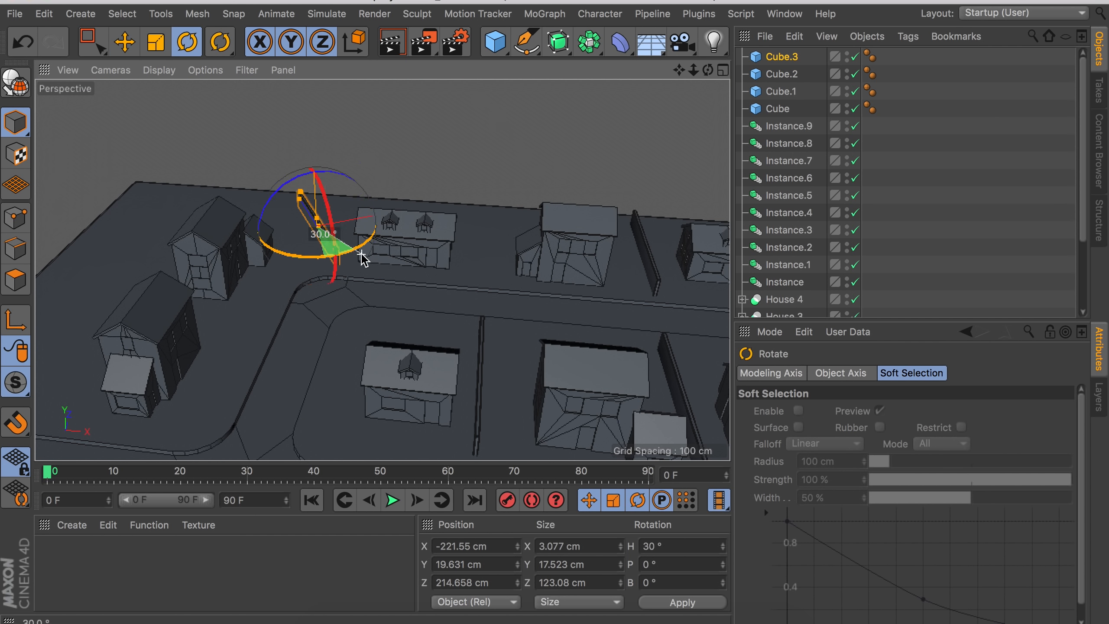
pyautogui.press('e')
# Copy a central wall, rotate it to suit the turned houses at the end of the road, and position it between them.
pyautogui.click(480, 353)
pyautogui.press('r')
pyautogui.keyDown('ctrl'); pyautogui.moveTo(493, 392); pyautogui.dragTo(539, 349); pyautogui.keyUp('ctrl')
pyautogui.press('e')
pyautogui.moveTo(301, 222); pyautogui.dragTo(271, 218)
pyautogui.keyDown('ctrl'); pyautogui.moveTo(209, 227); pyautogui.dragTo(423, 227); pyautogui.keyUp('ctrl')
pyautogui.moveTo(419, 233); pyautogui.dragTo(449, 221)
# Place further copies of the wall beside the turned houses at the opposite end of the road.
pyautogui.keyDown('alt'); pyautogui.moveTo(449, 220); pyautogui.dragTo(506, 306); pyautogui.keyUp('alt')
pyautogui.moveTo(506, 334); pyautogui.dragTo(465, 340)
pyautogui.press('r')
pyautogui.press('e')
pyautogui.keyDown('ctrl'); pyautogui.moveTo(187, 218); pyautogui.dragTo(306, 262); pyautogui.keyUp('ctrl')
pyautogui.moveTo(279, 209); pyautogui.dragTo(423, 258)
pyautogui.keyDown('ctrl'); pyautogui.moveTo(598, 192); pyautogui.dragTo(262, 192); pyautogui.keyUp('ctrl')
pyautogui.click(534, 199)
pyautogui.keyDown('alt'); pyautogui.moveTo(535, 201); pyautogui.dragTo(504, 179); pyautogui.keyUp('alt')
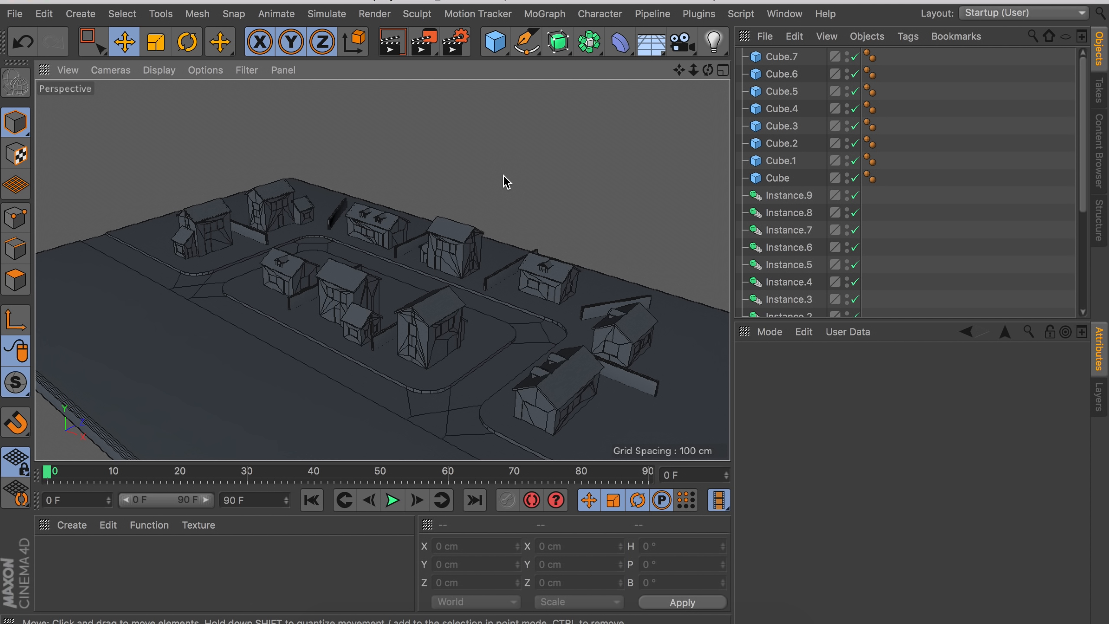
# Add a cube of about 47.5 × 25 × 102.8 cm in front of a central house, its top slightly above the ground.
pyautogui.click(495, 44)
pyautogui.moveTo(349, 245); pyautogui.dragTo(380, 308)
pyautogui.keyDown('alt'); pyautogui.moveTo(317, 324); pyautogui.dragTo(341, 290, button='right'); pyautogui.keyUp('alt')
pyautogui.keyDown('alt'); pyautogui.moveTo(341, 290); pyautogui.dragTo(320, 270); pyautogui.keyUp('alt')
pyautogui.moveTo(514, 288); pyautogui.dragTo(477, 297)
pyautogui.keyDown('alt'); pyautogui.moveTo(226, 322); pyautogui.dragTo(236, 310, button='right'); pyautogui.keyUp('alt')
pyautogui.scroll(-3, 239, 316)
pyautogui.moveTo(522, 275); pyautogui.dragTo(524, 267)
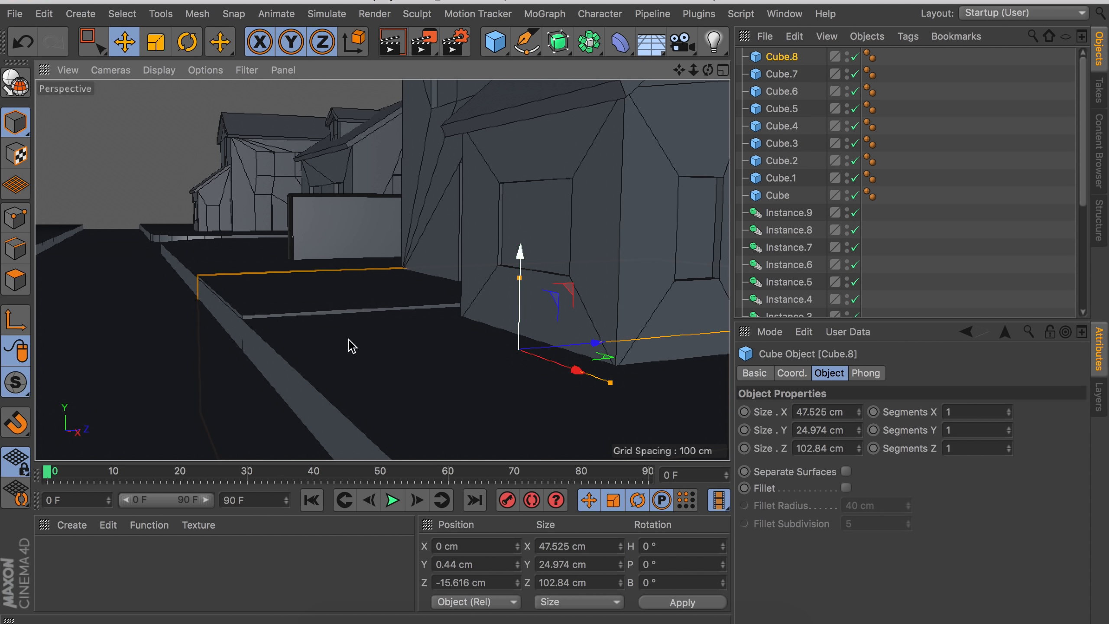
# Narrow the driveway cube to about 32.5 cm in X and shift it beside the house at X about -40.9 cm.
pyautogui.keyDown('alt'); pyautogui.moveTo(257, 319); pyautogui.dragTo(287, 281, button='right'); pyautogui.keyUp('alt')
pyautogui.keyDown('alt'); pyautogui.moveTo(287, 281); pyautogui.dragTo(328, 283); pyautogui.keyUp('alt')
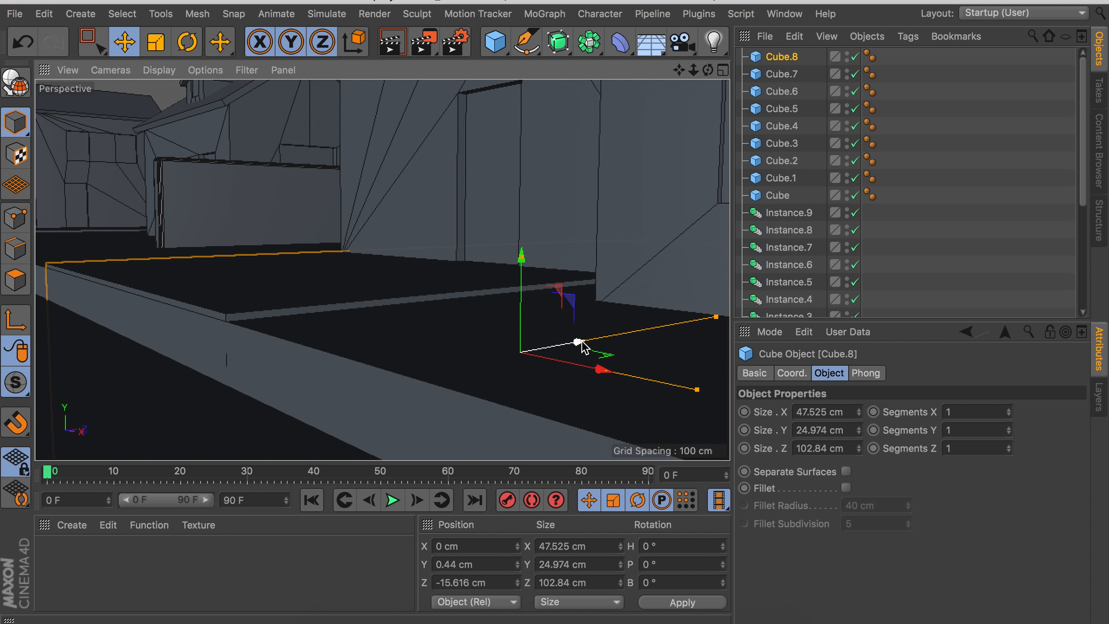
pyautogui.moveTo(578, 342); pyautogui.dragTo(583, 342)
pyautogui.keyDown('alt'); pyautogui.moveTo(317, 305); pyautogui.dragTo(349, 358); pyautogui.keyUp('alt')
pyautogui.keyDown('ctrl'); pyautogui.moveTo(436, 228); pyautogui.dragTo(371, 226); pyautogui.keyUp('ctrl')
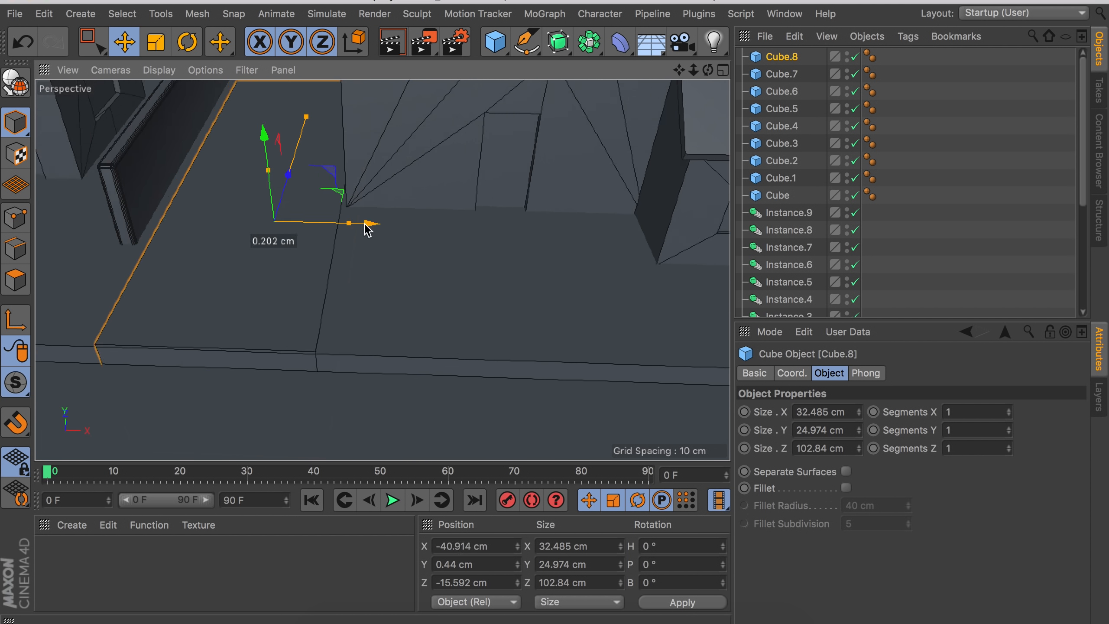
# Make a copied driveway cube editable and reshape it at its end face to fit beside its house.
pyautogui.keyDown('alt'); pyautogui.moveTo(371, 226); pyautogui.dragTo(342, 259, button='right'); pyautogui.keyUp('alt')
pyautogui.click(15, 280)
pyautogui.keyDown('alt'); pyautogui.moveTo(308, 195); pyautogui.dragTo(514, 314); pyautogui.keyUp('alt')
pyautogui.press('c')
pyautogui.click(15, 122)
pyautogui.moveTo(620, 336); pyautogui.dragTo(648, 347)
pyautogui.keyDown('alt'); pyautogui.moveTo(381, 270); pyautogui.dragTo(306, 271); pyautogui.keyUp('alt')
pyautogui.click(245, 201)
pyautogui.moveTo(336, 232); pyautogui.dragTo(331, 232)
# Place copies of the driveway cube in front of the other houses along the road.
pyautogui.keyDown('alt'); pyautogui.moveTo(322, 303); pyautogui.dragTo(311, 340); pyautogui.keyUp('alt')
pyautogui.click(395, 402)
pyautogui.keyDown('ctrl'); pyautogui.moveTo(406, 371); pyautogui.dragTo(380, 262); pyautogui.keyUp('ctrl')
pyautogui.keyDown('alt'); pyautogui.moveTo(384, 279); pyautogui.dragTo(436, 227); pyautogui.keyUp('alt')
pyautogui.moveTo(564, 290); pyautogui.dragTo(583, 282)
pyautogui.keyDown('alt'); pyautogui.moveTo(381, 270); pyautogui.dragTo(306, 302); pyautogui.keyUp('alt')
pyautogui.keyDown('ctrl'); pyautogui.moveTo(403, 325); pyautogui.dragTo(581, 334); pyautogui.keyUp('ctrl')
pyautogui.keyDown('alt'); pyautogui.moveTo(403, 343); pyautogui.dragTo(123, 302, button='middle'); pyautogui.keyUp('alt')
pyautogui.keyDown('ctrl'); pyautogui.moveTo(249, 279); pyautogui.dragTo(571, 294); pyautogui.keyUp('ctrl')
# Convert another driveway copy to an editable object and move its end polygon to suit the adjoining house.
pyautogui.keyDown('alt'); pyautogui.moveTo(381, 269); pyautogui.dragTo(515, 306); pyautogui.keyUp('alt')
pyautogui.press('c')
pyautogui.click(16, 279)
pyautogui.moveTo(616, 328)
pyautogui.mouseDown()
pyautogui.moveTo(663, 362)
pyautogui.moveTo(598, 326)
pyautogui.mouseUp()
pyautogui.click(15, 122)
pyautogui.keyDown('alt'); pyautogui.moveTo(381, 270); pyautogui.dragTo(396, 267); pyautogui.keyUp('alt')
# Copy a driveway, rotate the copy to a -90° heading and position it by the turned houses at the road's end.
pyautogui.click(279, 323)
pyautogui.keyDown('alt'); pyautogui.moveTo(279, 323); pyautogui.dragTo(392, 279); pyautogui.keyUp('alt')
pyautogui.press('r')
pyautogui.moveTo(437, 301); pyautogui.dragTo(325, 287)
pyautogui.press('e')
pyautogui.moveTo(578, 301); pyautogui.dragTo(441, 193)
pyautogui.keyDown('alt'); pyautogui.moveTo(240, 253); pyautogui.dragTo(210, 253); pyautogui.keyUp('alt')
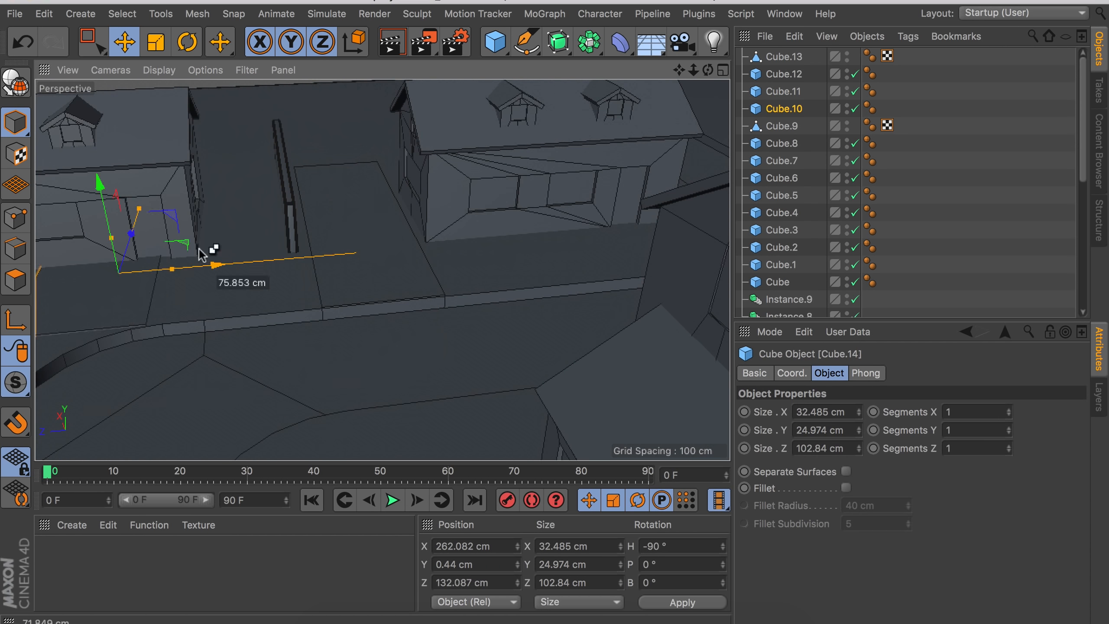
# Adjust the position of the rotated driveway copy and make it an editable polygon object.
pyautogui.click(227, 210)
pyautogui.moveTo(320, 317); pyautogui.dragTo(330, 317)
pyautogui.press('c')
pyautogui.click(16, 279)
pyautogui.keyDown('alt'); pyautogui.moveTo(203, 382); pyautogui.dragTo(296, 317); pyautogui.keyUp('alt')
# Make the remaining driveway cube by the end houses editable and move its end face to fit the plot.
pyautogui.click(16, 123)
pyautogui.click(410, 347)
pyautogui.press('c')
pyautogui.click(15, 279)
pyautogui.moveTo(437, 398); pyautogui.dragTo(478, 404)
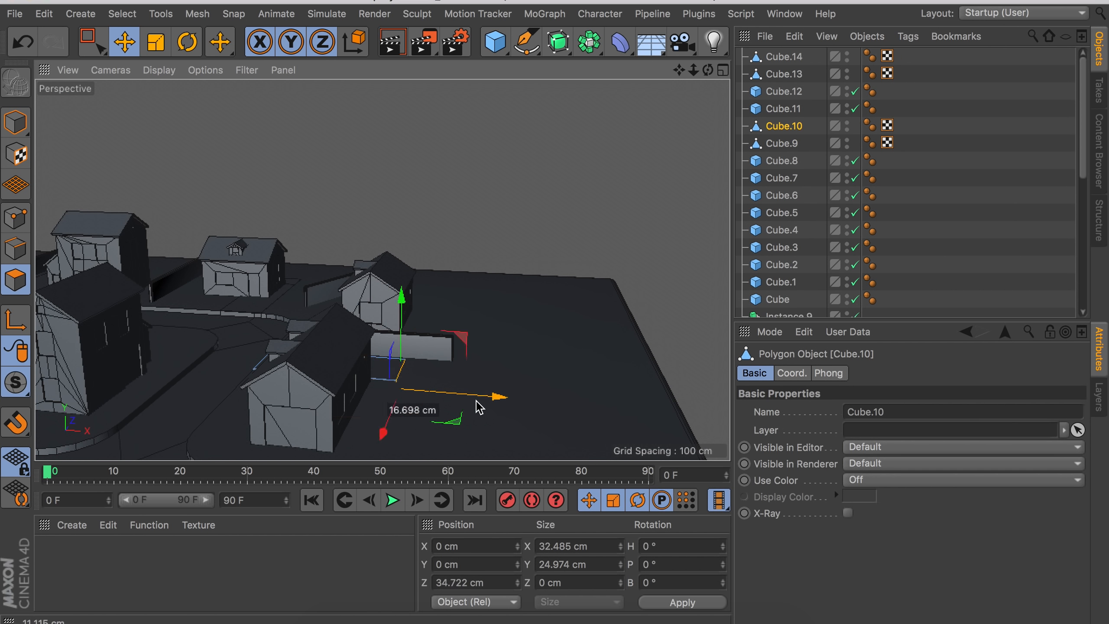
# Place copies of the rotated driveway in front of the turned houses at the opposite end of the road.
pyautogui.click(16, 122)
pyautogui.keyDown('ctrl'); pyautogui.moveTo(231, 318); pyautogui.dragTo(268, 329); pyautogui.keyUp('ctrl')
pyautogui.scroll(5, 174, 312)
pyautogui.keyDown('alt'); pyautogui.moveTo(151, 307); pyautogui.dragTo(66, 325); pyautogui.keyUp('alt')
pyautogui.moveTo(181, 288); pyautogui.dragTo(130, 292)
pyautogui.scroll(-5, 262, 332)
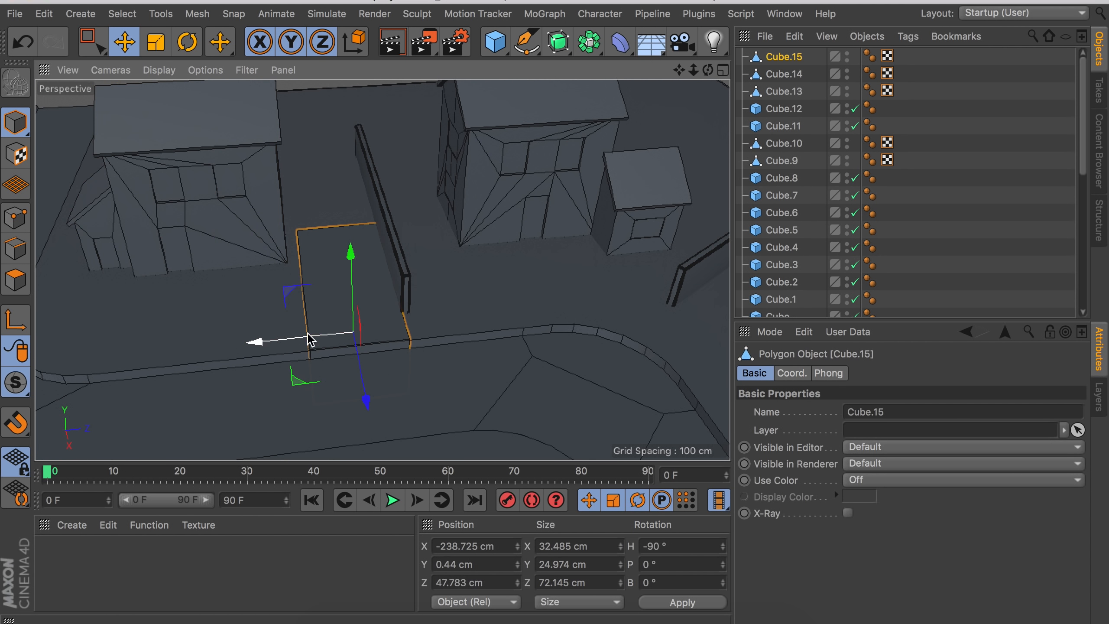
pyautogui.keyDown('ctrl'); pyautogui.moveTo(267, 342); pyautogui.dragTo(467, 316); pyautogui.keyUp('ctrl')
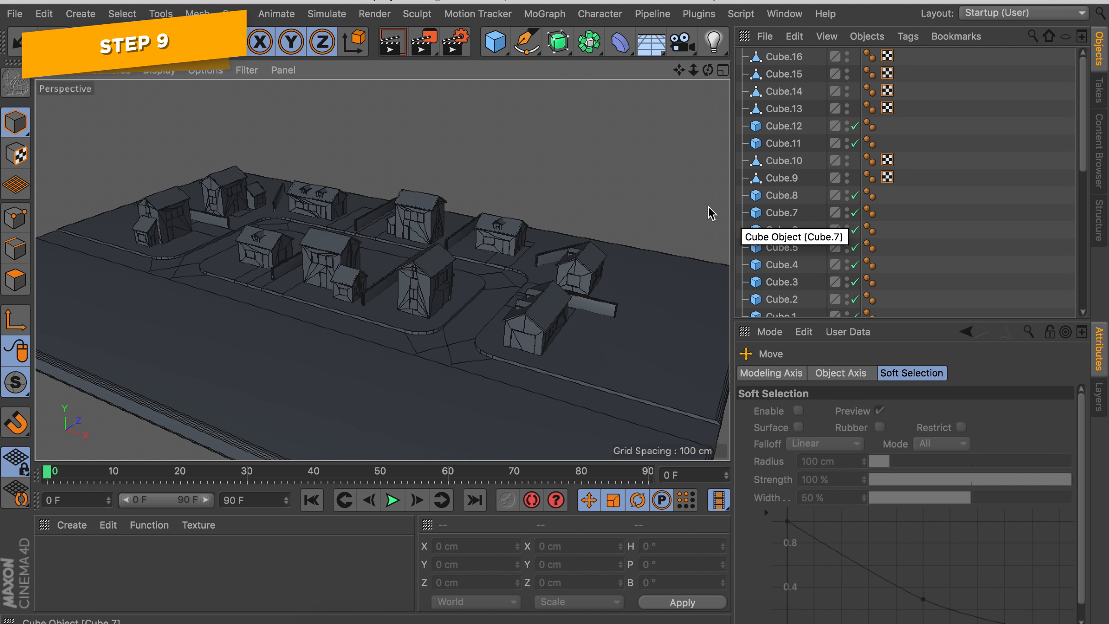
# Group all driveway objects in a null named Driveways and all wall cubes in a null named Fences.
pyautogui.click(789, 55)
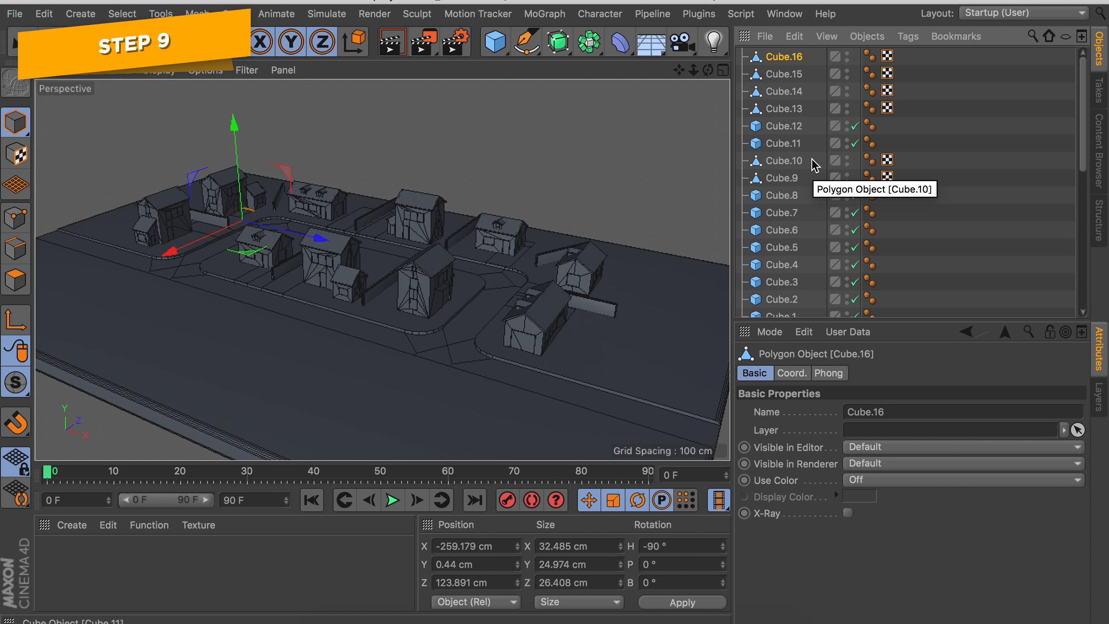
pyautogui.keyDown('shift'); pyautogui.click(786, 197); pyautogui.keyUp('shift')
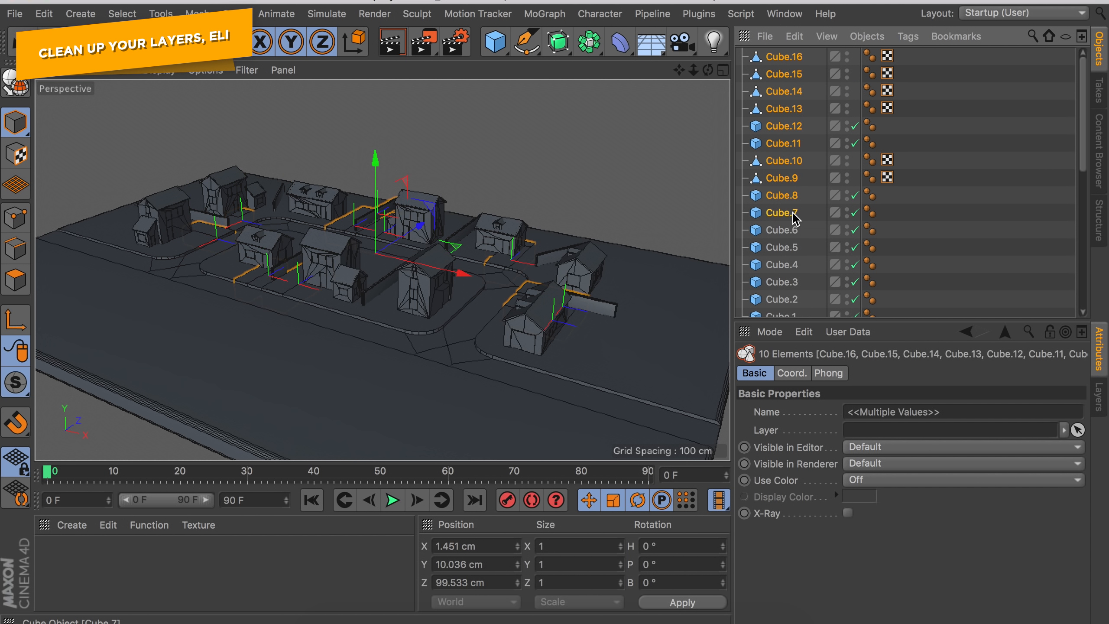
pyautogui.hotkey('alt', 'g')
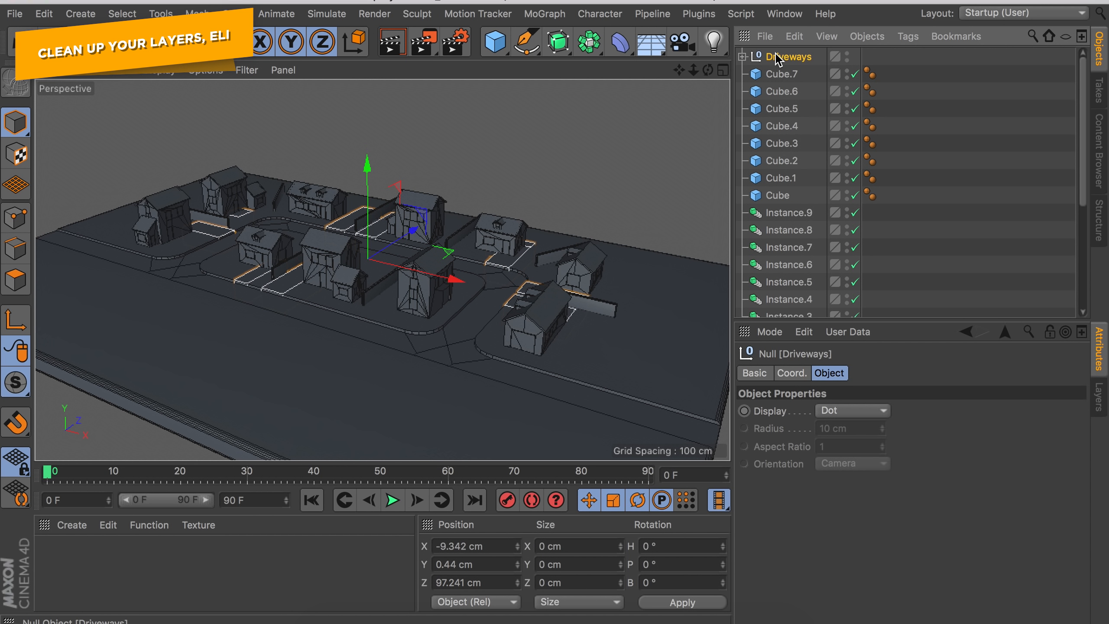
pyautogui.click(781, 74)
pyautogui.keyDown('shift'); pyautogui.click(782, 195); pyautogui.keyUp('shift')
pyautogui.hotkey('alt', 'g')
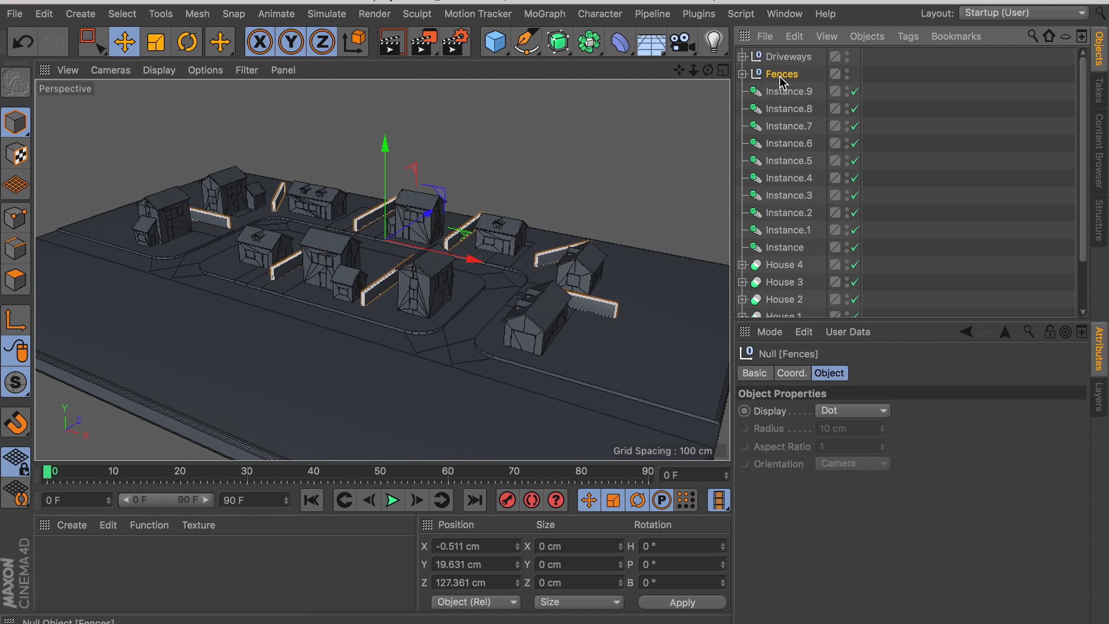
# Group the four original house Booles in a null and name it as the house originals.
pyautogui.scroll(-2, 785, 219)
pyautogui.click(786, 220)
pyautogui.keyDown('shift'); pyautogui.click(802, 271); pyautogui.keyUp('shift')
pyautogui.hotkey('alt', 'g')
pyautogui.doubleClick(778, 257)
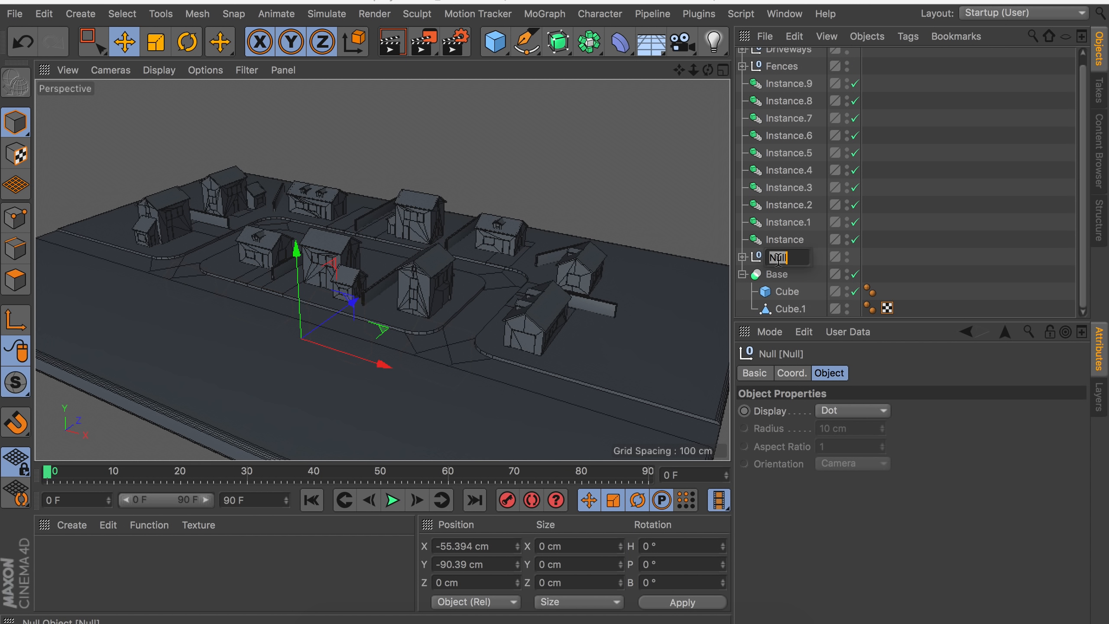
pyautogui.press('Return')
# Group all the house instances in a null named Houses.
pyautogui.scroll(2, 778, 174)
pyautogui.click(775, 90)
pyautogui.keyDown('shift'); pyautogui.click(785, 243); pyautogui.keyUp('shift')
pyautogui.hotkey('alt', 'g')
pyautogui.doubleClick(777, 91)
pyautogui.write('Houses')
pyautogui.press('Return')
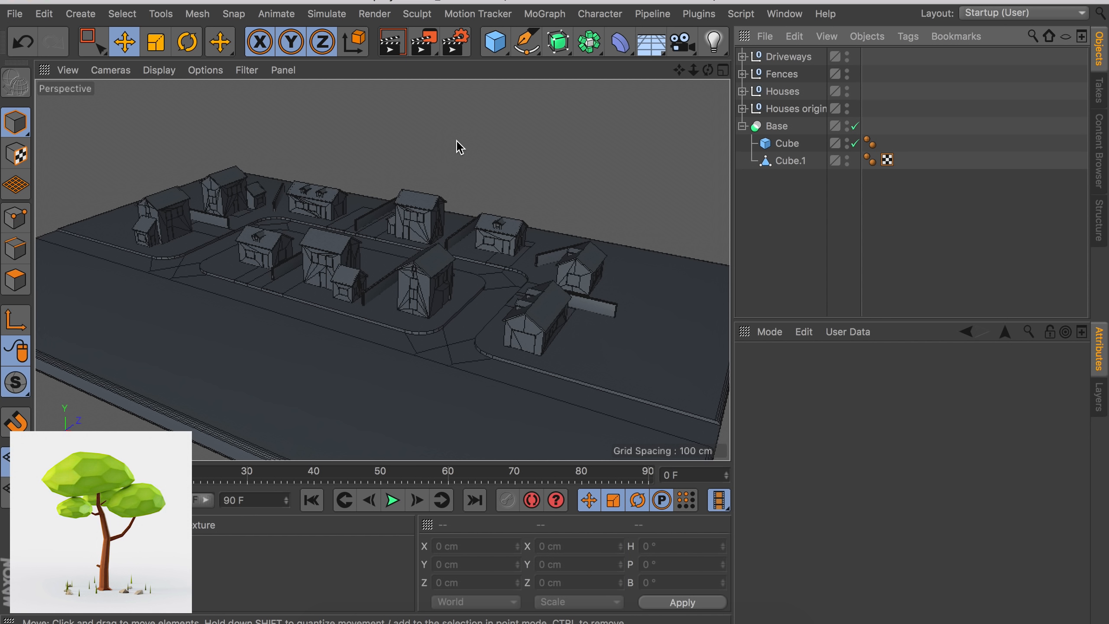
# Add a pyramid as a tree, shrink it and move it onto the open ground in front of the houses.
pyautogui.click(495, 41)
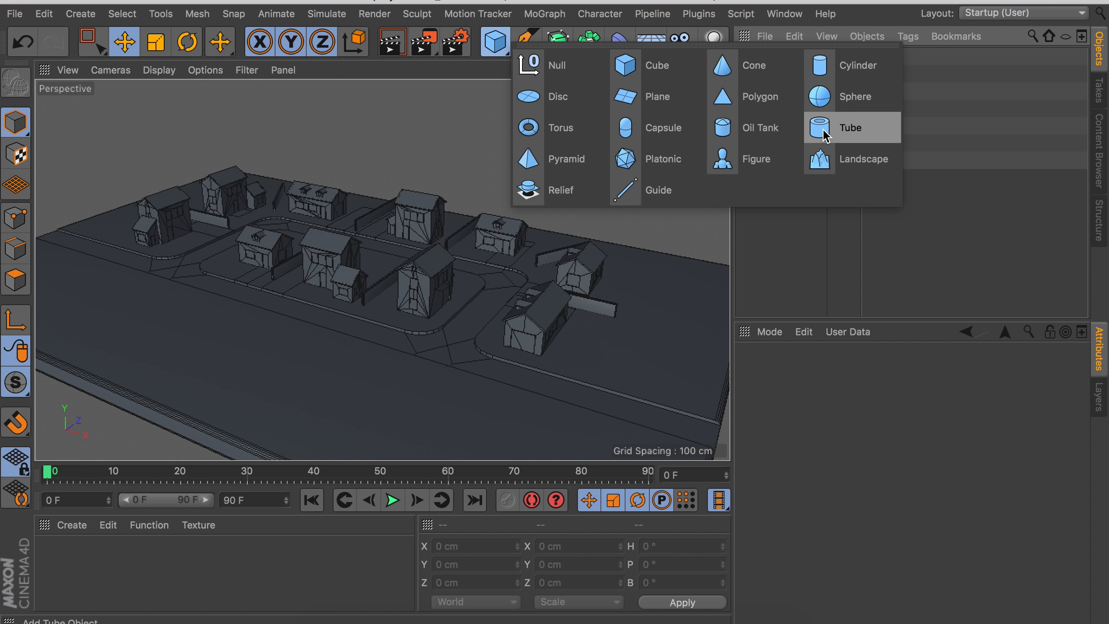
pyautogui.click(575, 160)
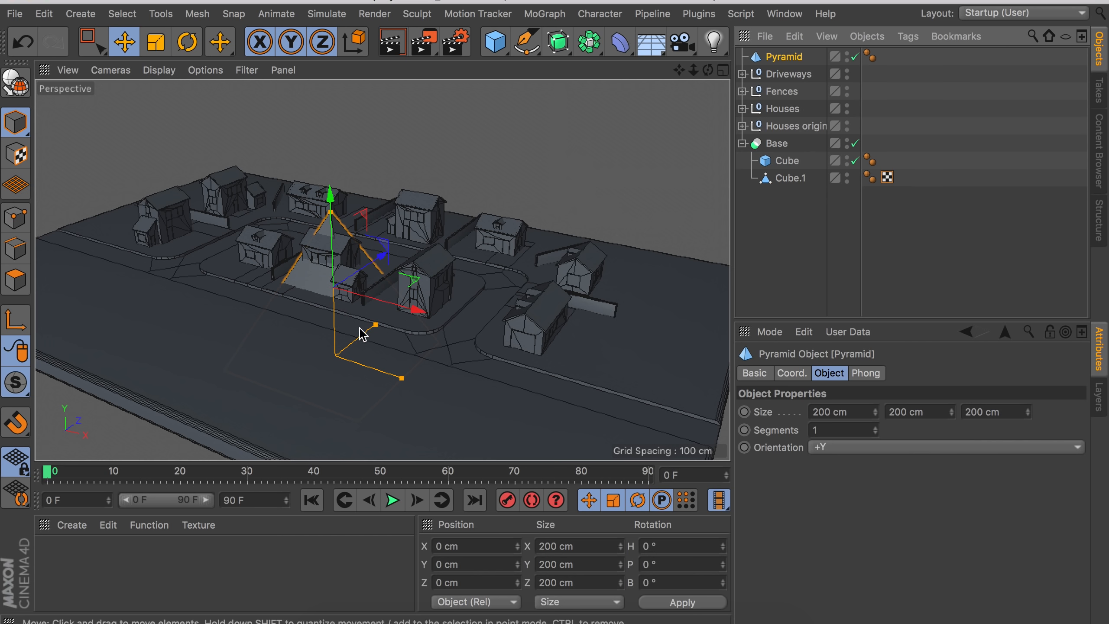
pyautogui.moveTo(334, 266); pyautogui.dragTo(105, 338)
pyautogui.press('t')
pyautogui.moveTo(551, 136); pyautogui.dragTo(543, 137)
pyautogui.scroll(5, 340, 205)
pyautogui.moveTo(331, 190); pyautogui.dragTo(331, 80)
pyautogui.moveTo(399, 286); pyautogui.dragTo(262, 291)
pyautogui.press('e')
pyautogui.moveTo(361, 230); pyautogui.dragTo(197, 341)
pyautogui.keyDown('alt'); pyautogui.moveTo(197, 341); pyautogui.dragTo(345, 245, button='middle'); pyautogui.keyUp('alt')
pyautogui.moveTo(367, 197); pyautogui.dragTo(367, 265)
pyautogui.keyDown('alt'); pyautogui.moveTo(380, 258); pyautogui.dragTo(436, 307); pyautogui.keyUp('alt')
# Scale the pyramid tree to about 15.2 × 64.8 × 15.2 cm and lower it towards the ground.
pyautogui.press('t')
pyautogui.moveTo(386, 336); pyautogui.dragTo(380, 334)
pyautogui.press('super+z')
pyautogui.moveTo(370, 231); pyautogui.dragTo(369, 174)
pyautogui.press('e')
pyautogui.press('t')
pyautogui.moveTo(306, 332); pyautogui.dragTo(247, 358)
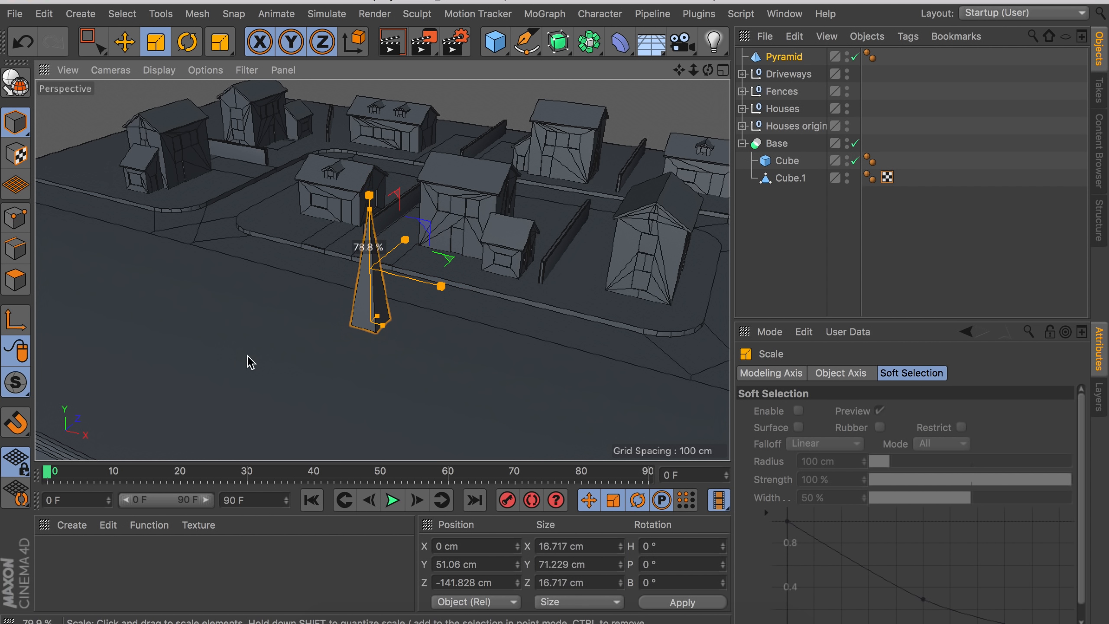
pyautogui.press('e')
pyautogui.keyDown('alt'); pyautogui.moveTo(373, 312); pyautogui.dragTo(430, 334, button='middle'); pyautogui.keyUp('alt')
pyautogui.press('t')
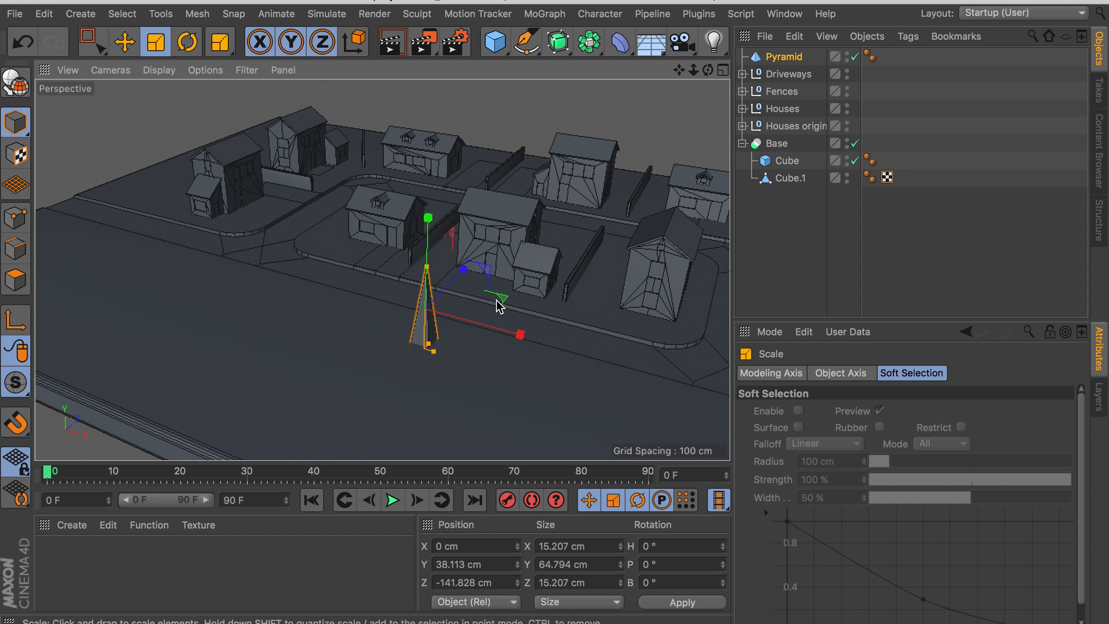
# Resize the pyramid tree and move it next to the houses at the end of the road.
pyautogui.moveTo(493, 306); pyautogui.dragTo(146, 238)
pyautogui.press('e')
pyautogui.moveTo(207, 271); pyautogui.dragTo(235, 229)
pyautogui.moveTo(246, 275); pyautogui.dragTo(233, 269)
# Copy the pyramid tree beside the first one and scale the copy down.
pyautogui.keyDown('ctrl'); pyautogui.moveTo(203, 227); pyautogui.dragTo(183, 262); pyautogui.keyUp('ctrl')
pyautogui.press('t')
pyautogui.moveTo(183, 323); pyautogui.dragTo(66, 376)
pyautogui.press('e')
# Scatter more copies of the large and small pyramid trees around the houses at that end of the slab.
pyautogui.keyDown('alt'); pyautogui.moveTo(177, 186); pyautogui.dragTo(262, 236); pyautogui.keyUp('alt')
pyautogui.keyDown('ctrl'); pyautogui.moveTo(391, 278); pyautogui.dragTo(393, 314); pyautogui.keyUp('ctrl')
pyautogui.click(377, 279)
pyautogui.keyDown('ctrl'); pyautogui.moveTo(459, 315); pyautogui.dragTo(263, 225); pyautogui.keyUp('ctrl')
pyautogui.keyDown('ctrl'); pyautogui.moveTo(263, 226); pyautogui.dragTo(72, 284); pyautogui.keyUp('ctrl')
pyautogui.click(371, 353)
pyautogui.keyDown('ctrl'); pyautogui.moveTo(317, 297); pyautogui.dragTo(218, 321); pyautogui.keyUp('ctrl')
pyautogui.click(301, 271)
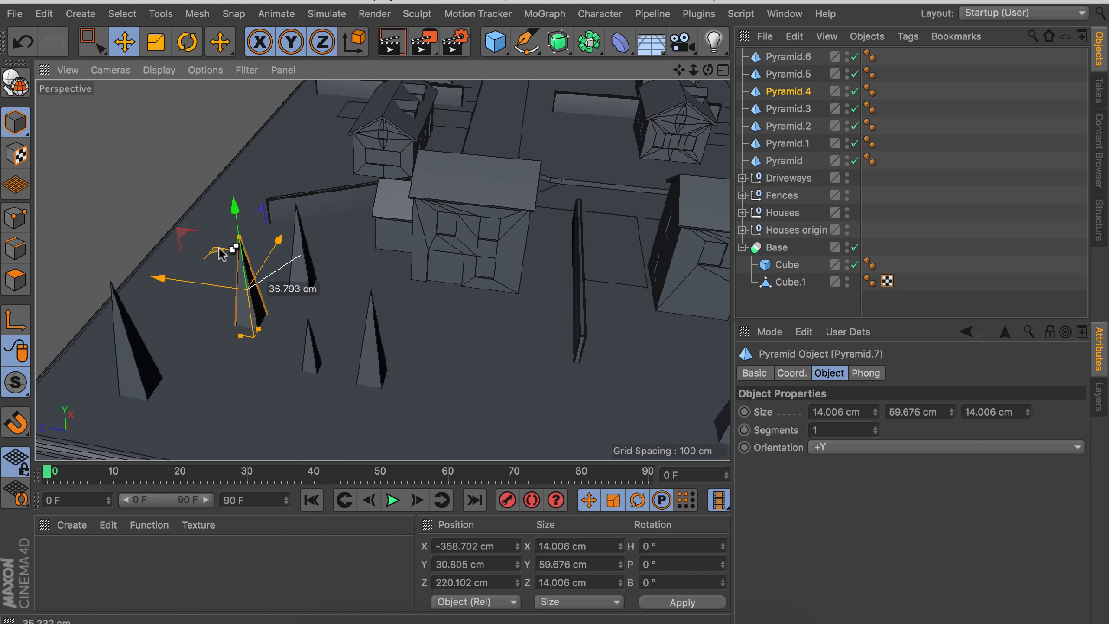
pyautogui.keyDown('ctrl'); pyautogui.moveTo(265, 226); pyautogui.dragTo(209, 193); pyautogui.keyUp('ctrl')
# Spread further pyramid tree copies behind and between the houses.
pyautogui.keyDown('alt'); pyautogui.moveTo(384, 267); pyautogui.dragTo(364, 247); pyautogui.keyUp('alt')
pyautogui.keyDown('ctrl'); pyautogui.moveTo(445, 197); pyautogui.dragTo(284, 270); pyautogui.keyUp('ctrl')
pyautogui.keyDown('alt'); pyautogui.moveTo(180, 292); pyautogui.dragTo(489, 175); pyautogui.keyUp('alt')
pyautogui.click(51, 251)
pyautogui.moveTo(489, 175); pyautogui.dragTo(580, 289)
pyautogui.keyDown('ctrl'); pyautogui.moveTo(524, 279); pyautogui.dragTo(419, 262); pyautogui.keyUp('ctrl')
pyautogui.keyDown('ctrl'); pyautogui.moveTo(244, 131); pyautogui.dragTo(567, 218); pyautogui.keyUp('ctrl')
pyautogui.keyDown('ctrl'); pyautogui.moveTo(651, 221); pyautogui.dragTo(463, 280); pyautogui.keyUp('ctrl')
# Scale down a pyramid tree, reposition it and copy a group of trees to another empty spot.
pyautogui.press('t')
pyautogui.moveTo(463, 362); pyautogui.dragTo(393, 350)
pyautogui.press('e')
pyautogui.moveTo(387, 306); pyautogui.dragTo(428, 350)
pyautogui.keyDown('shift'); pyautogui.click(371, 349); pyautogui.keyUp('shift')
pyautogui.moveTo(419, 340); pyautogui.dragTo(402, 306)
pyautogui.keyDown('ctrl'); pyautogui.moveTo(393, 280); pyautogui.dragTo(628, 227); pyautogui.keyUp('ctrl')
# Reposition and copy pyramid trees to fill the empty ground around the outer houses.
pyautogui.moveTo(640, 153); pyautogui.dragTo(655, 176)
pyautogui.keyDown('ctrl'); pyautogui.moveTo(672, 227); pyautogui.dragTo(567, 218); pyautogui.keyUp('ctrl')
pyautogui.keyDown('alt'); pyautogui.moveTo(568, 218); pyautogui.dragTo(437, 245); pyautogui.keyUp('alt')
pyautogui.keyDown('ctrl'); pyautogui.moveTo(349, 113); pyautogui.dragTo(249, 266); pyautogui.keyUp('ctrl')
pyautogui.click(247, 163)
pyautogui.click(165, 225)
pyautogui.keyDown('alt'); pyautogui.moveTo(248, 218); pyautogui.dragTo(371, 227); pyautogui.keyUp('alt')
# Place the last pyramid tree copies on the open ground across the road from the houses.
pyautogui.keyDown('ctrl'); pyautogui.moveTo(471, 196); pyautogui.dragTo(295, 269); pyautogui.keyUp('ctrl')
pyautogui.click(450, 195)
pyautogui.click(263, 214)
pyautogui.keyDown('ctrl'); pyautogui.moveTo(324, 208); pyautogui.dragTo(419, 262); pyautogui.keyUp('ctrl')
pyautogui.keyDown('alt'); pyautogui.moveTo(420, 262); pyautogui.dragTo(366, 255); pyautogui.keyUp('alt')
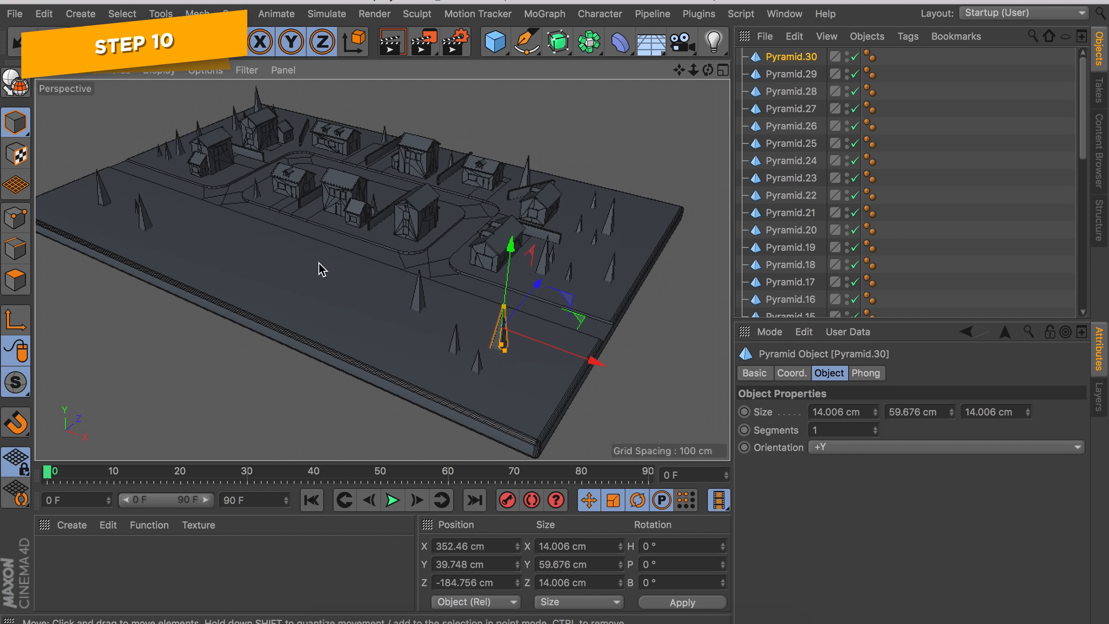
# Group all the pyramids in a null named Trees.
pyautogui.scroll(-10, 799, 275)
pyautogui.click(784, 206)
pyautogui.scroll(10, 784, 206)
pyautogui.keyDown('shift'); pyautogui.click(775, 59); pyautogui.keyUp('shift')
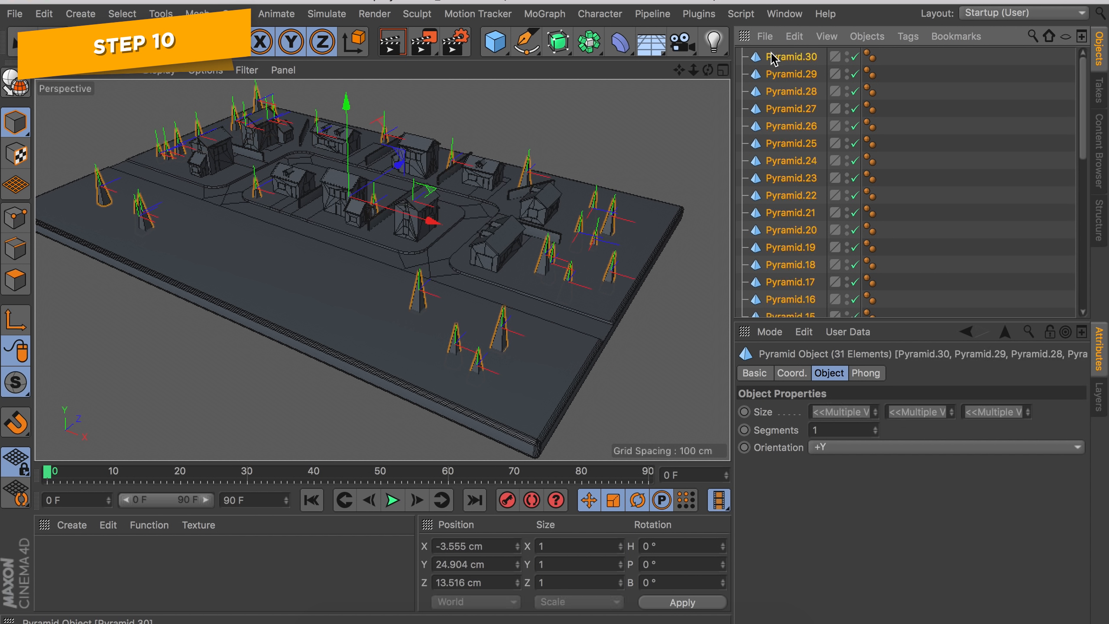
pyautogui.hotkey('alt', 'g')
pyautogui.doubleClick(772, 58)
pyautogui.write('Trees')
pyautogui.press('Return')
pyautogui.click(931, 128)
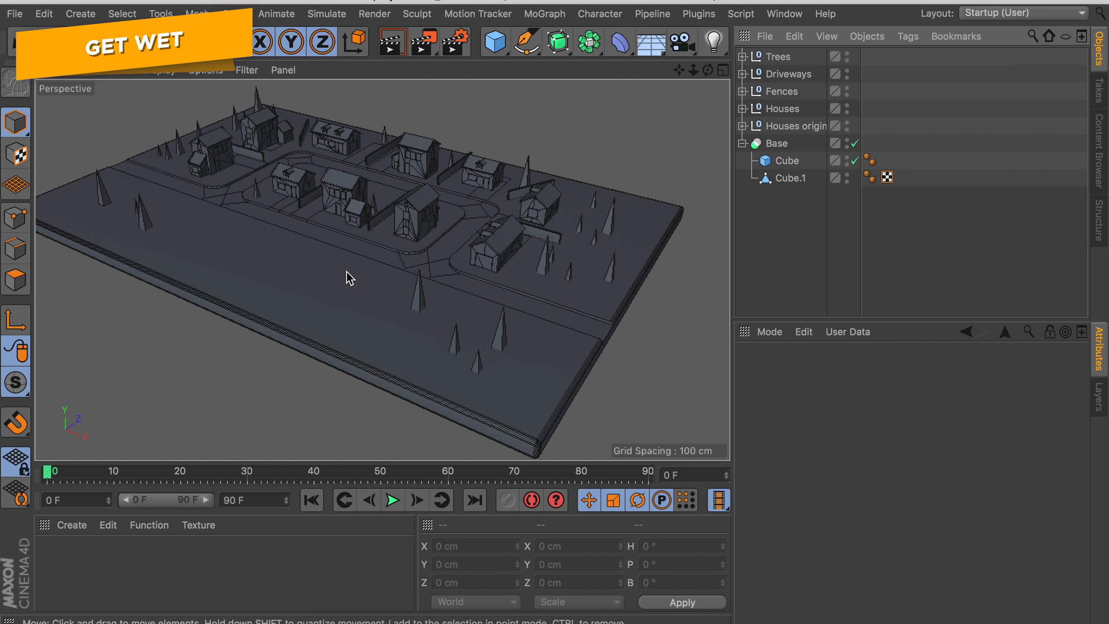
# Sketch a freehand pond outline about 425 × 174 cm in the Top view on the open ground below the road.
pyautogui.click(526, 44)
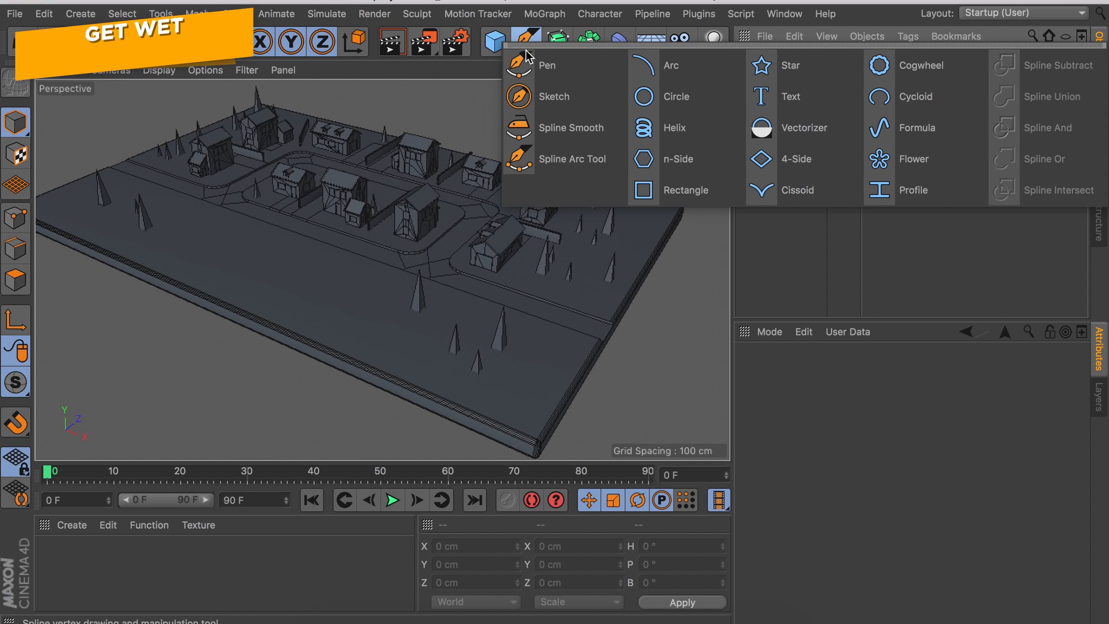
pyautogui.click(549, 103)
pyautogui.middleClick(414, 199)
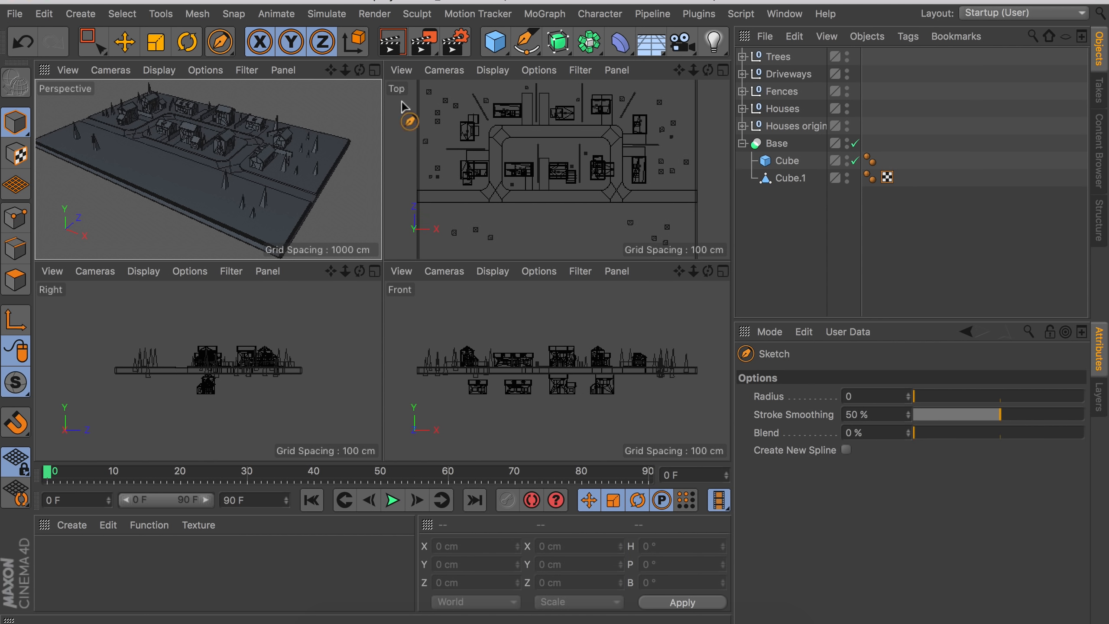
pyautogui.middleClick(536, 127)
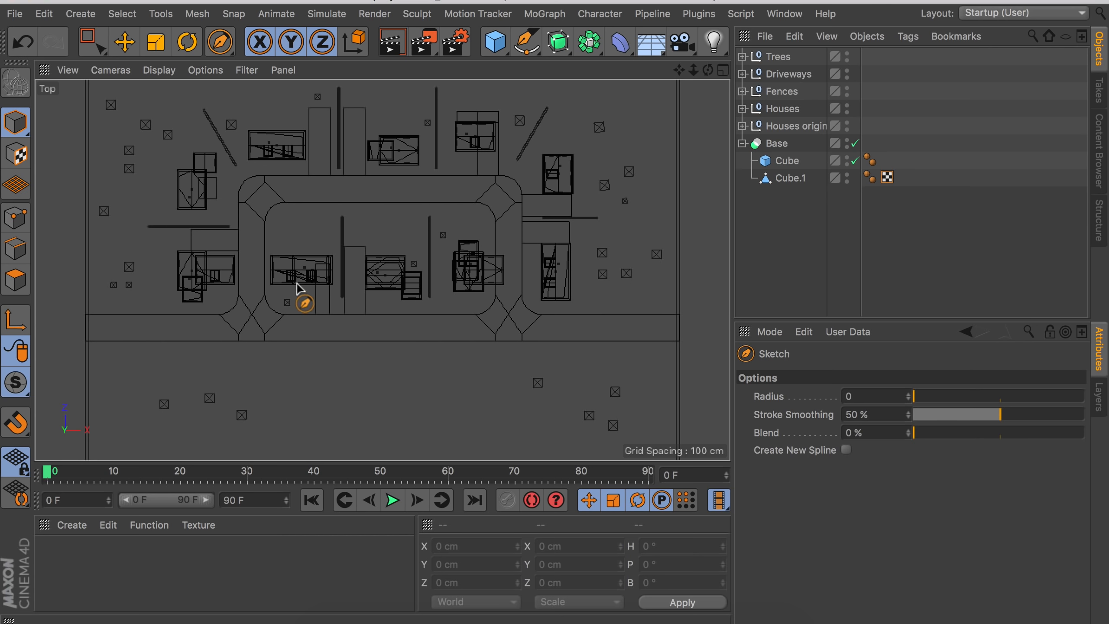
pyautogui.scroll(5, 296, 282)
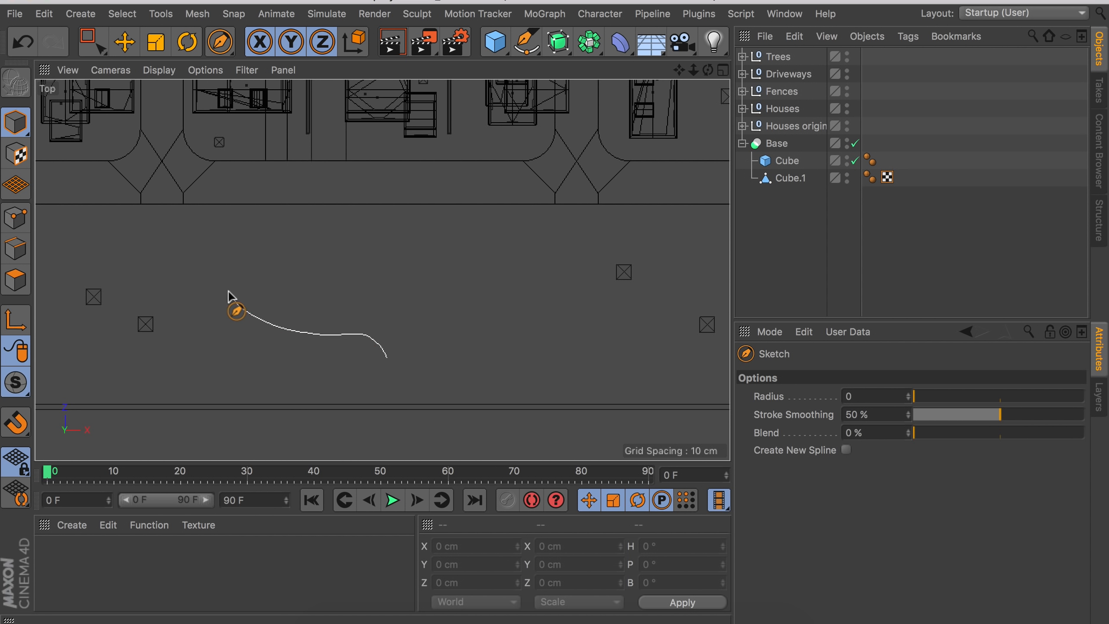
pyautogui.moveTo(457, 384); pyautogui.dragTo(401, 388)
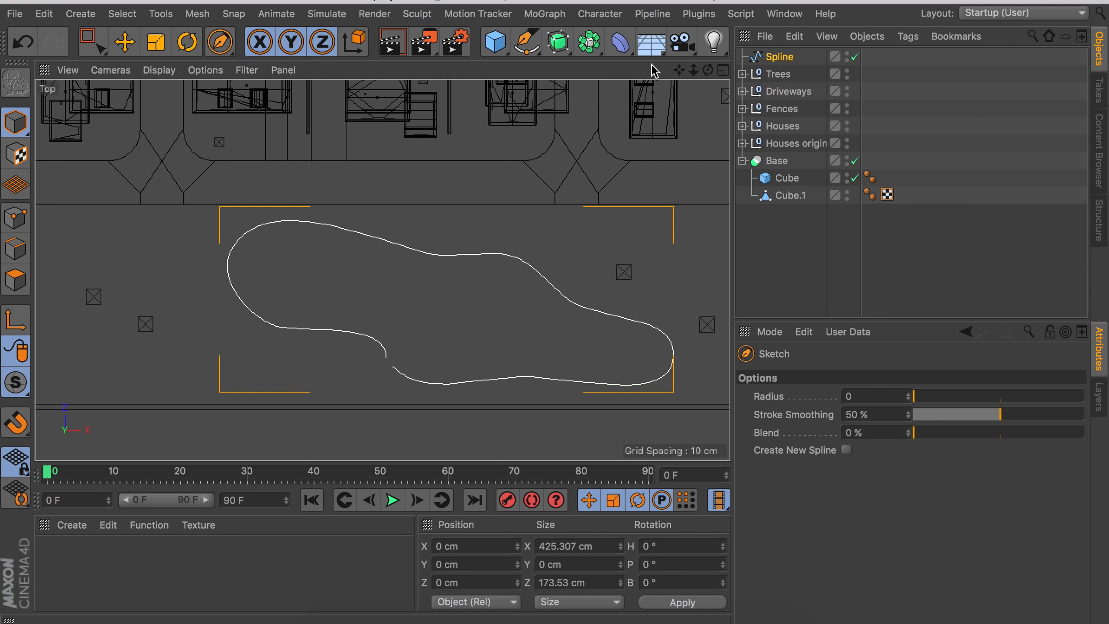
# Close the pond outline spline and check the joined section of its contour.
pyautogui.click(779, 56)
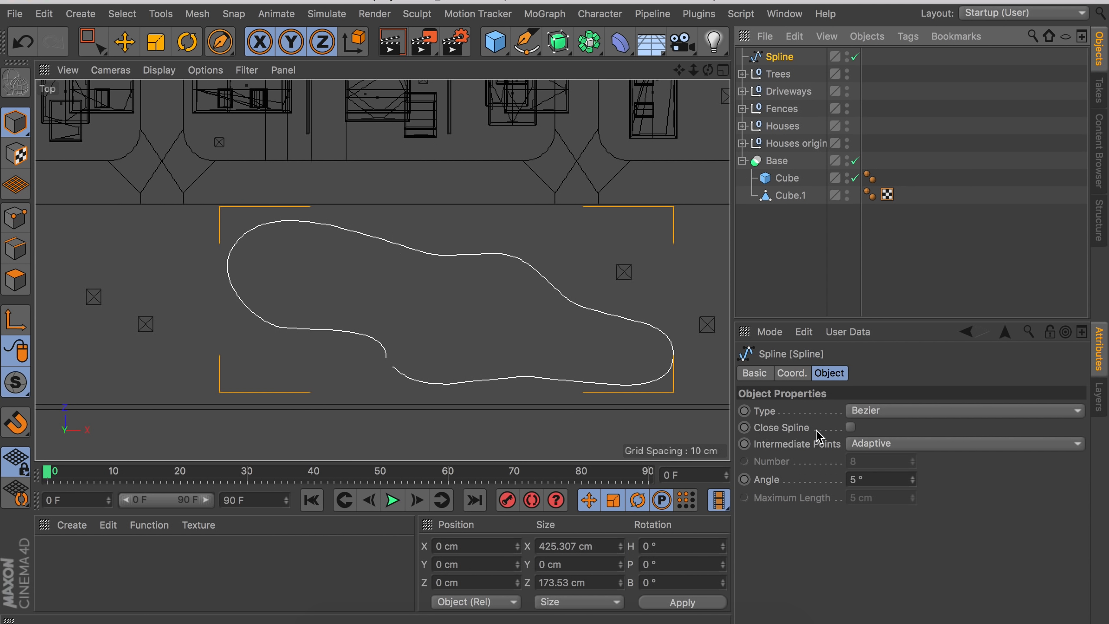
pyautogui.click(850, 426)
pyautogui.scroll(5, 387, 364)
pyautogui.scroll(-5, 416, 354)
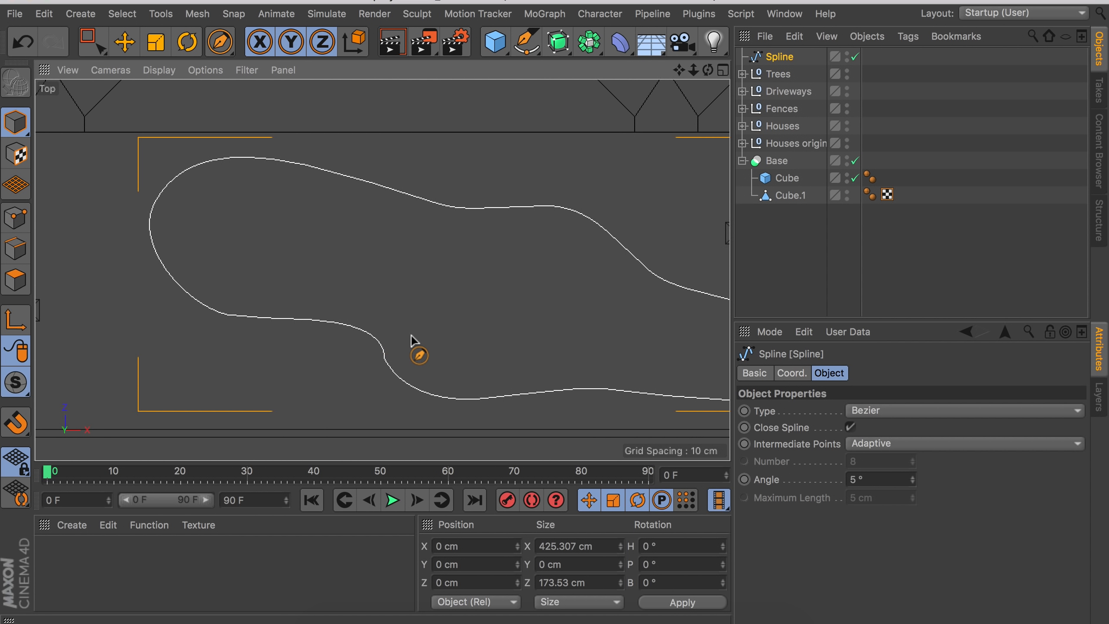
# Try to smooth the pond outline with the Spline Smooth tool at 100% strength, and undo the strokes.
pyautogui.scroll(5, 396, 287)
pyautogui.scroll(-5, 395, 295)
pyautogui.scroll(1, 422, 165)
pyautogui.click(531, 55)
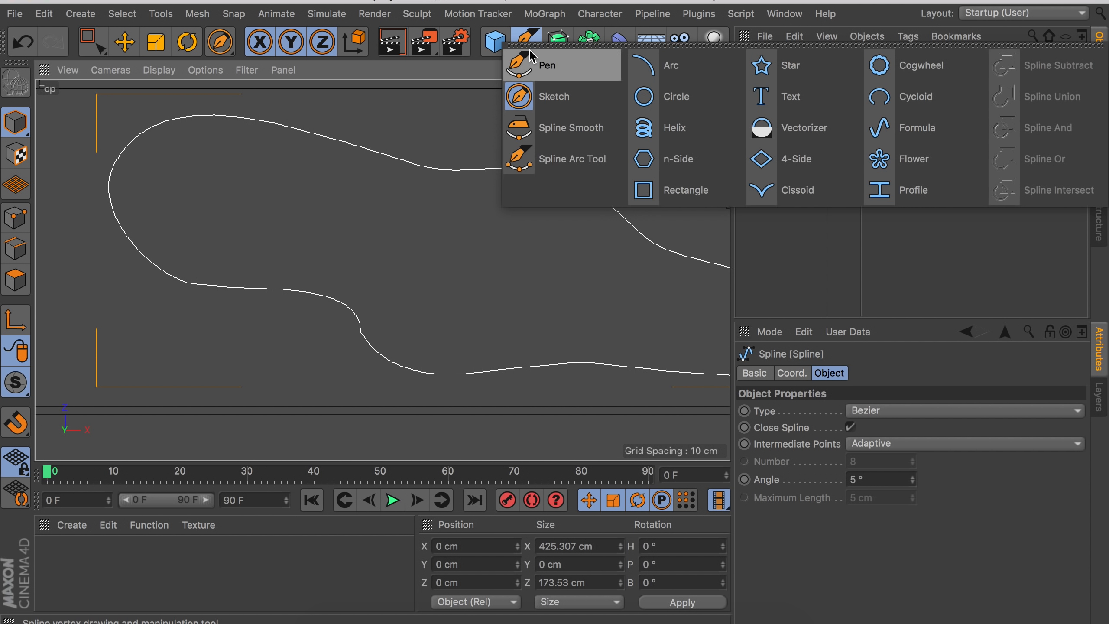
pyautogui.click(583, 136)
pyautogui.scroll(-3, 321, 203)
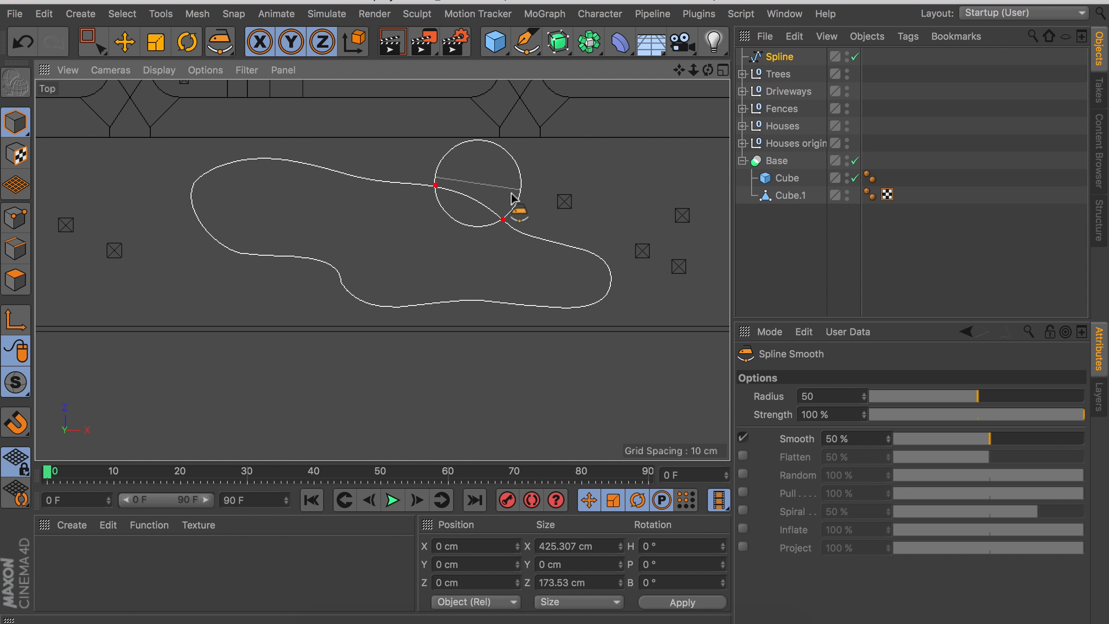
pyautogui.moveTo(306, 291)
pyautogui.mouseDown()
pyautogui.moveTo(296, 164)
pyautogui.moveTo(727, 225)
pyautogui.mouseUp()
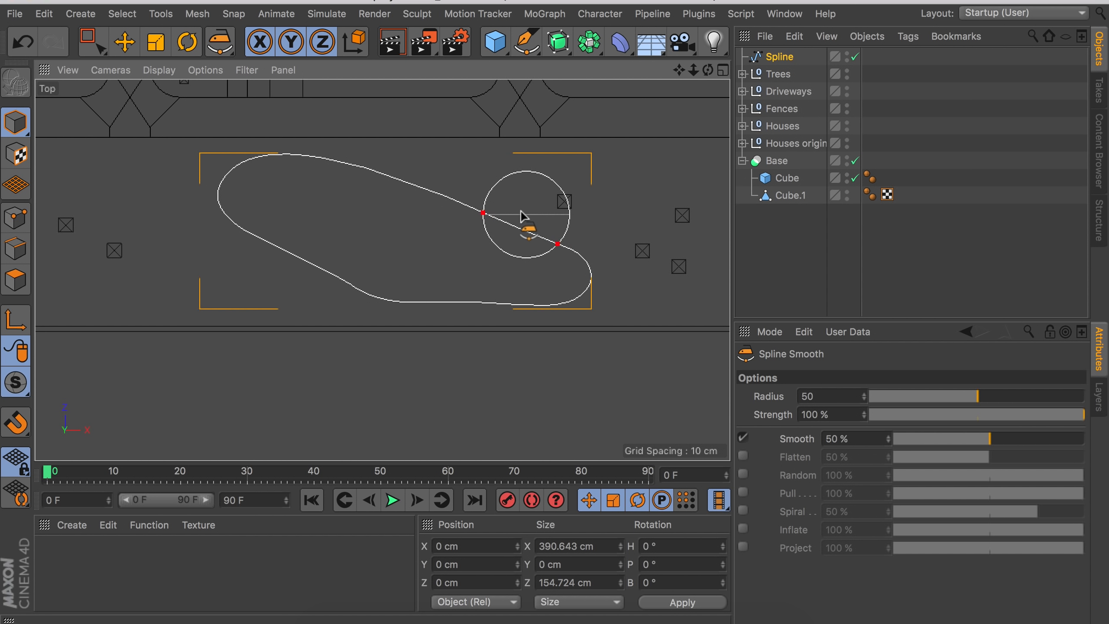
pyautogui.click(27, 45)
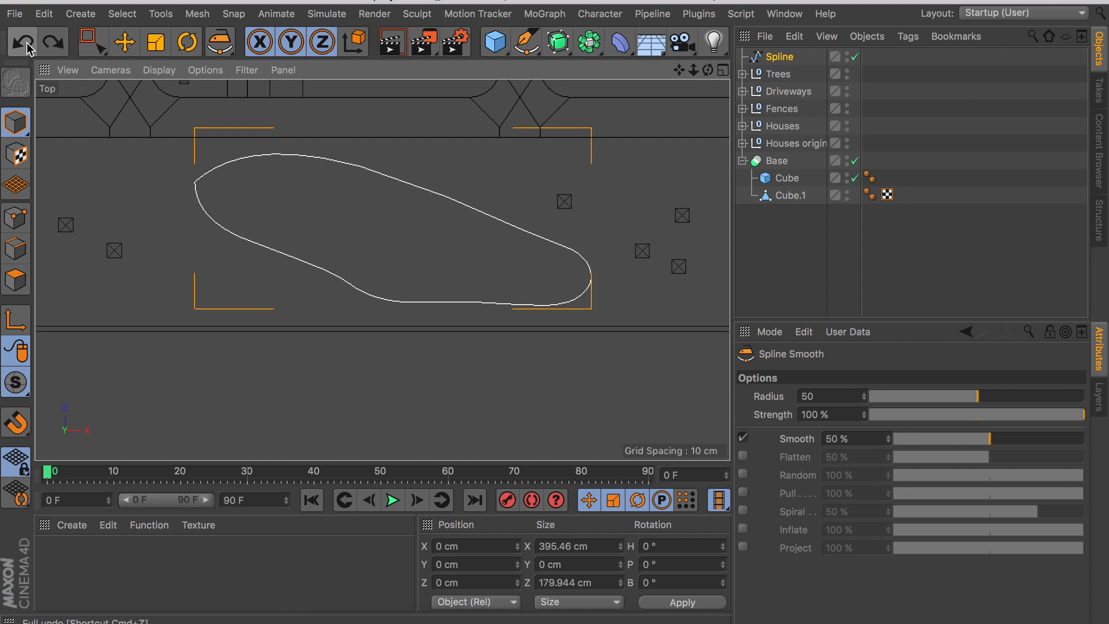
pyautogui.click(28, 46)
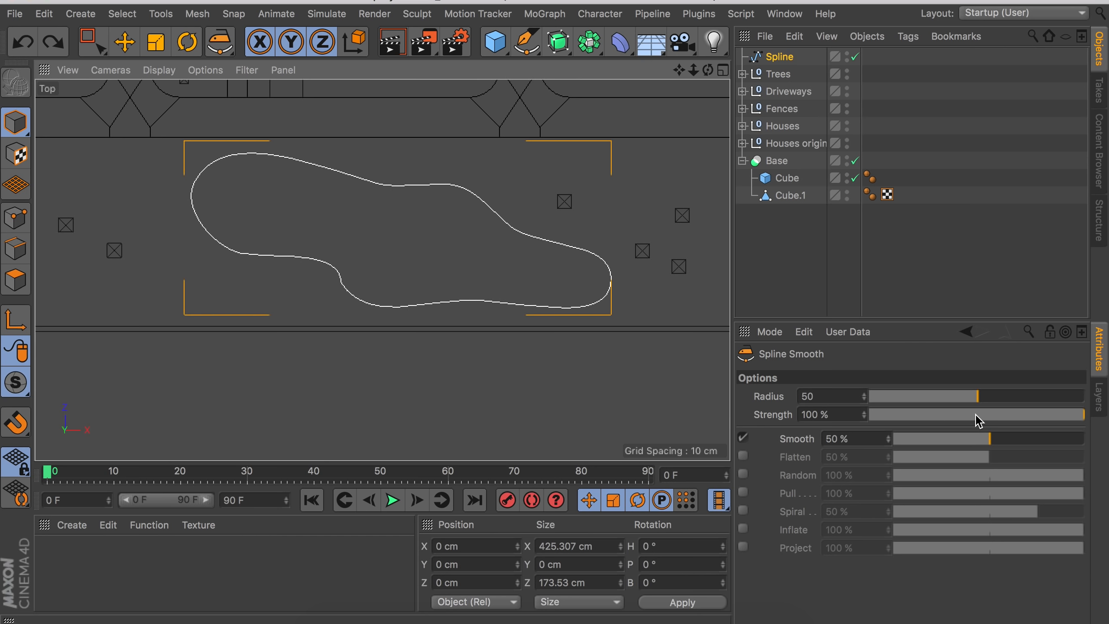
# Set the Spline Smooth strength to 28% and gently smooth the pond outline to about 419 × 172 cm.
pyautogui.moveTo(969, 414); pyautogui.dragTo(930, 415)
pyautogui.moveTo(208, 184)
pyautogui.mouseDown()
pyautogui.moveTo(351, 169)
pyautogui.moveTo(536, 300)
pyautogui.moveTo(192, 181)
pyautogui.mouseUp()
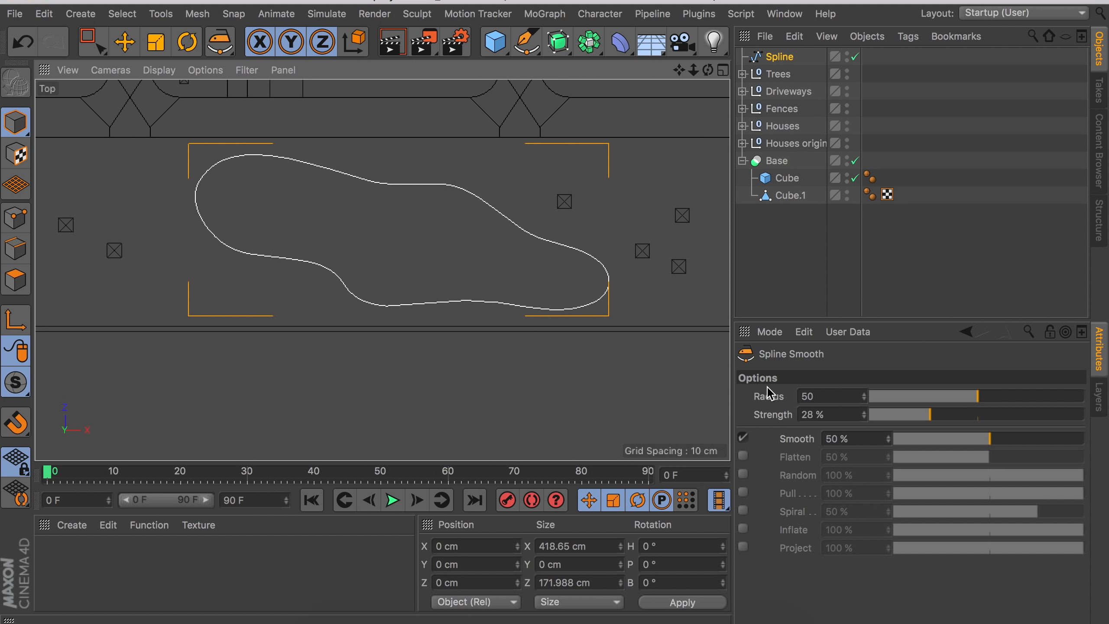
# Raise the pond spline in the perspective view to Y 12.75 cm, just above the ground surface.
pyautogui.middleClick(248, 191)
pyautogui.middleClick(246, 188)
pyautogui.press('e')
pyautogui.doubleClick(780, 57)
pyautogui.keyDown('alt'); pyautogui.moveTo(304, 280); pyautogui.dragTo(504, 141); pyautogui.keyUp('alt')
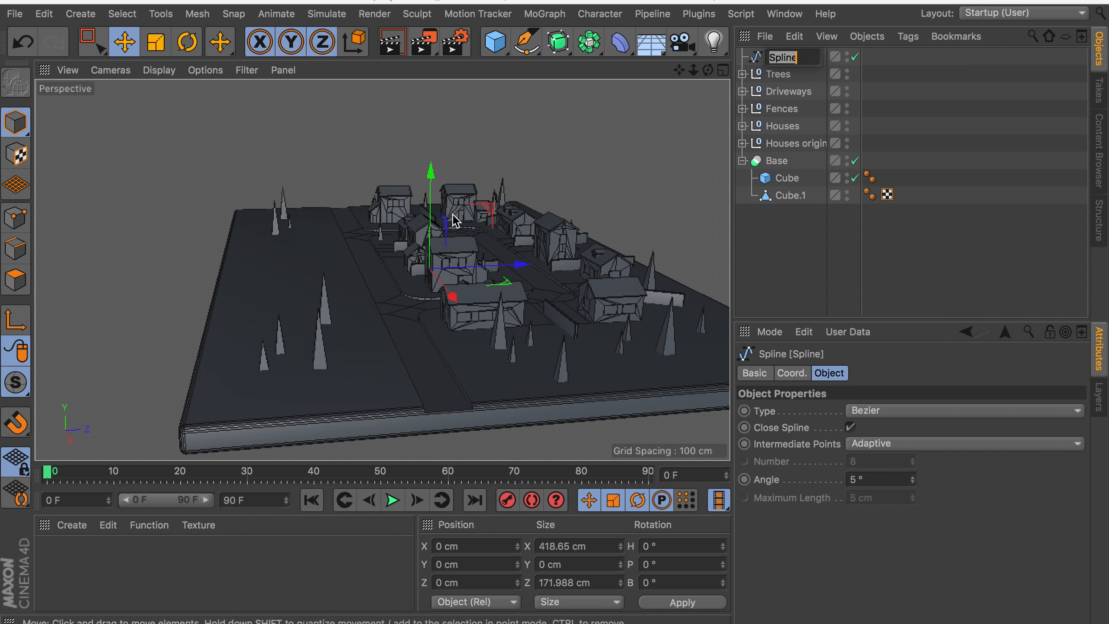
pyautogui.scroll(3, 502, 148)
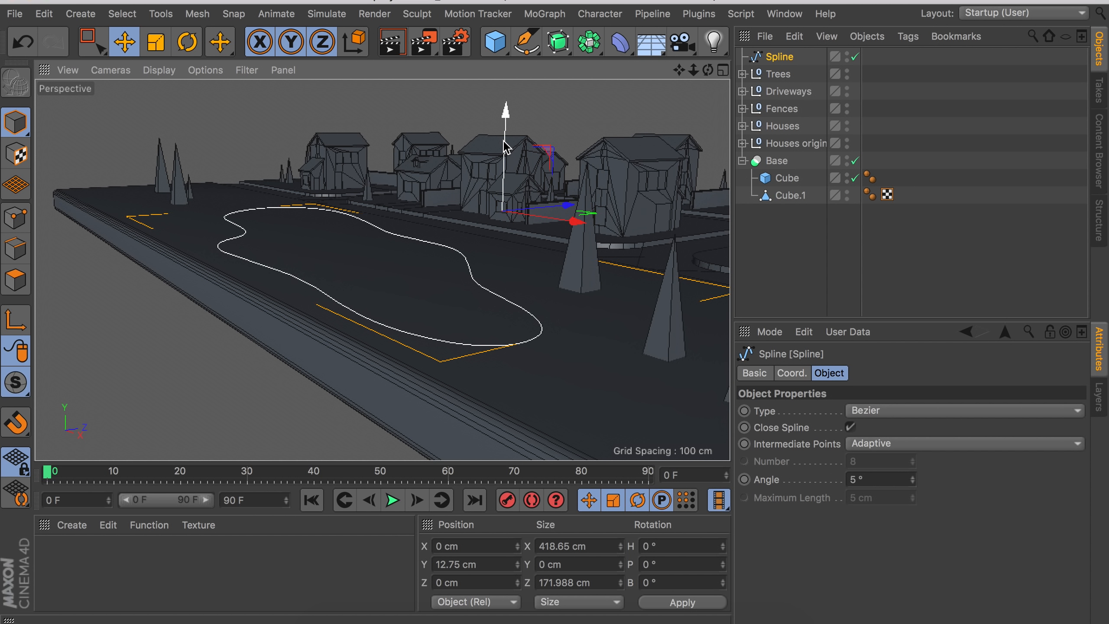
pyautogui.scroll(5, 407, 326)
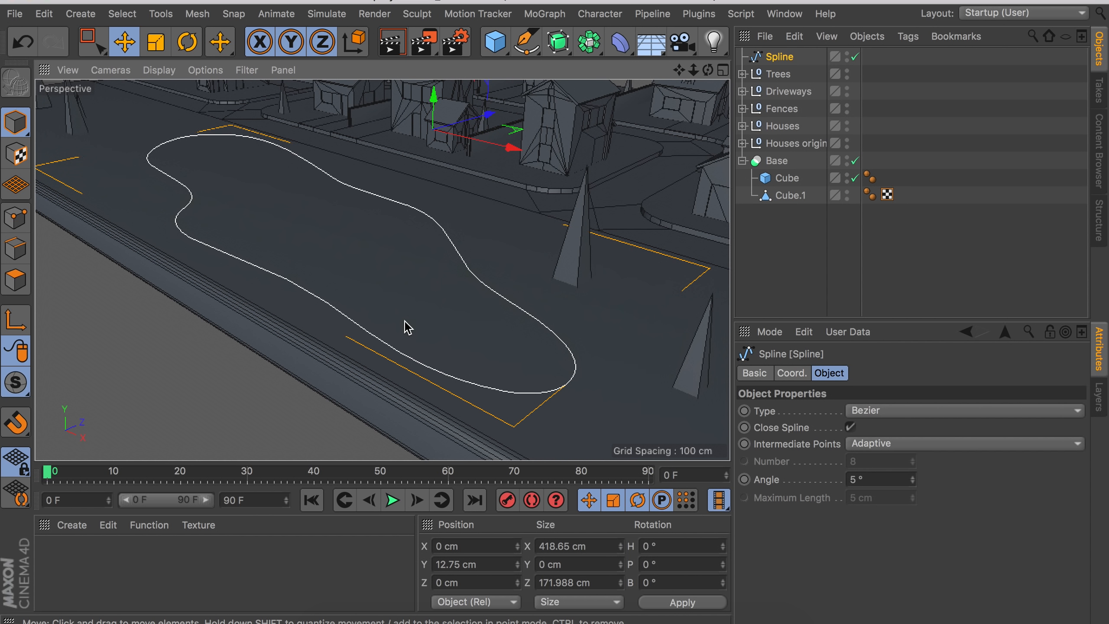
# Add a Loft object and nest the pond spline under it to fill the pond surface.
pyautogui.click(562, 54)
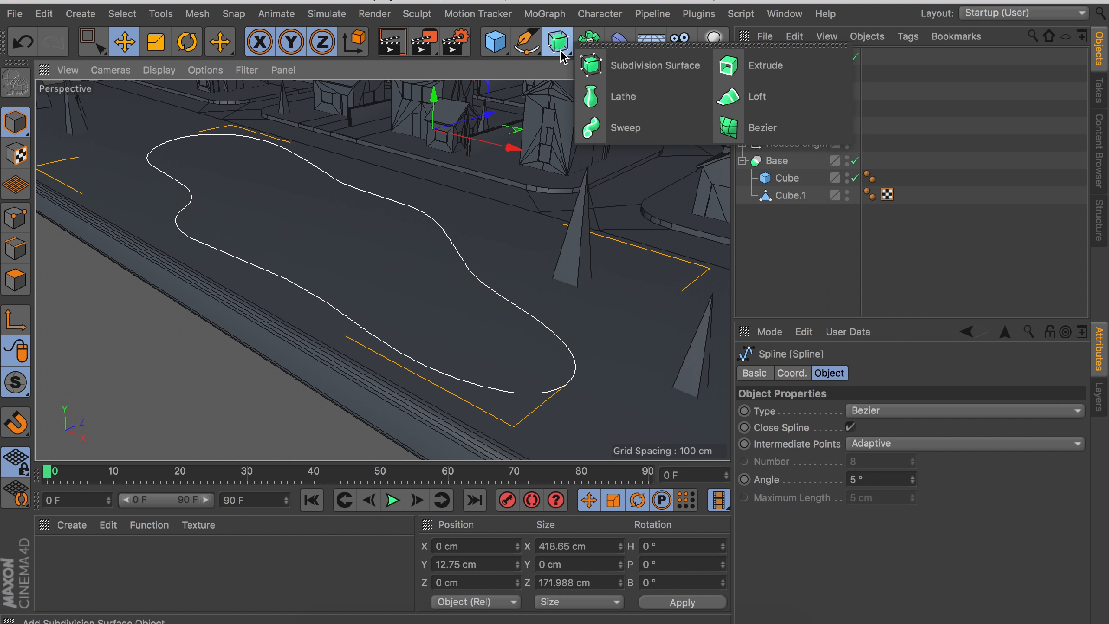
pyautogui.click(738, 104)
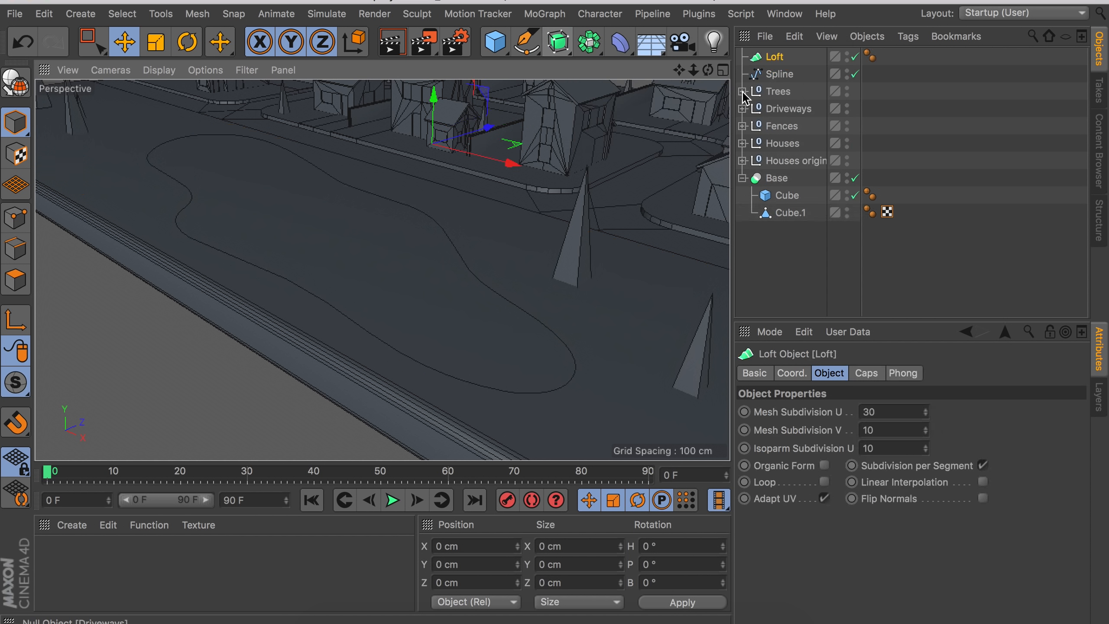
pyautogui.moveTo(777, 77); pyautogui.dragTo(779, 64)
pyautogui.click(776, 58)
pyautogui.keyDown('alt'); pyautogui.moveTo(341, 282); pyautogui.dragTo(375, 277); pyautogui.keyUp('alt')
pyautogui.keyDown('alt'); pyautogui.moveTo(380, 298); pyautogui.dragTo(387, 260, button='right'); pyautogui.keyUp('alt')
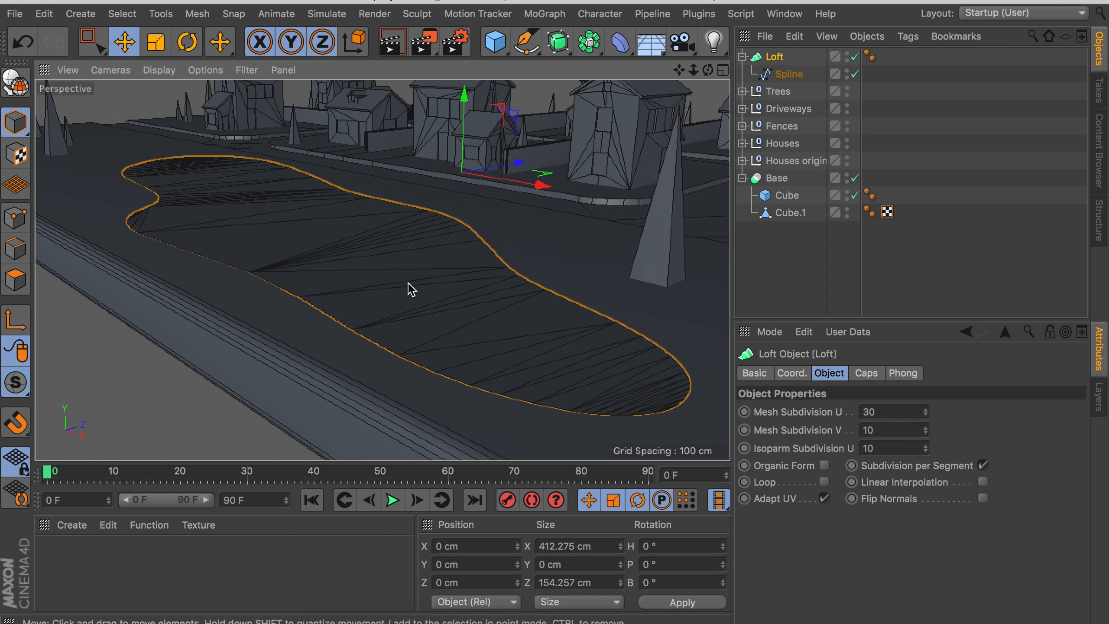
pyautogui.click(829, 306)
# Add a sphere for the cloud and raise it high above the houses.
pyautogui.scroll(-5, 469, 174)
pyautogui.keyDown('alt'); pyautogui.moveTo(469, 174); pyautogui.dragTo(449, 303); pyautogui.keyUp('alt')
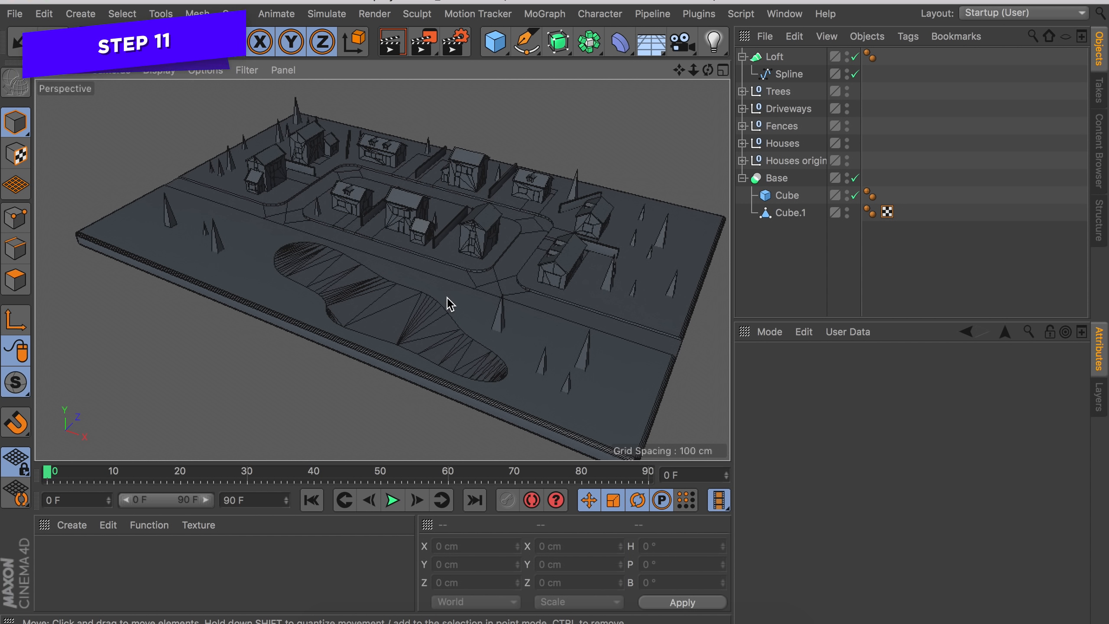
pyautogui.keyDown('alt'); pyautogui.moveTo(302, 198); pyautogui.dragTo(271, 218, button='middle'); pyautogui.keyUp('alt')
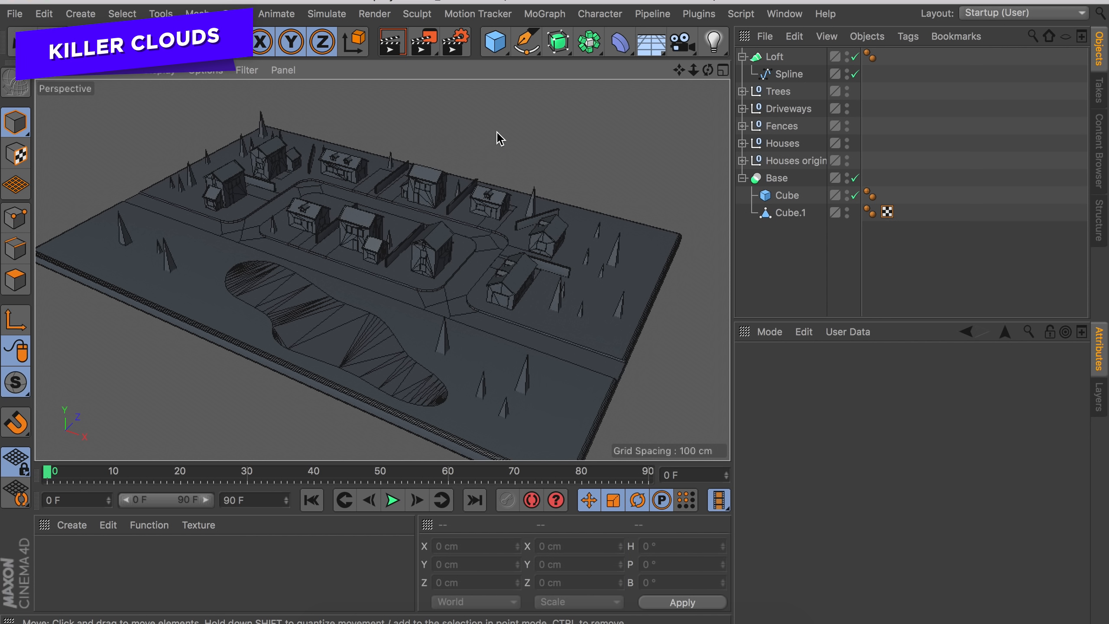
pyautogui.click(502, 48)
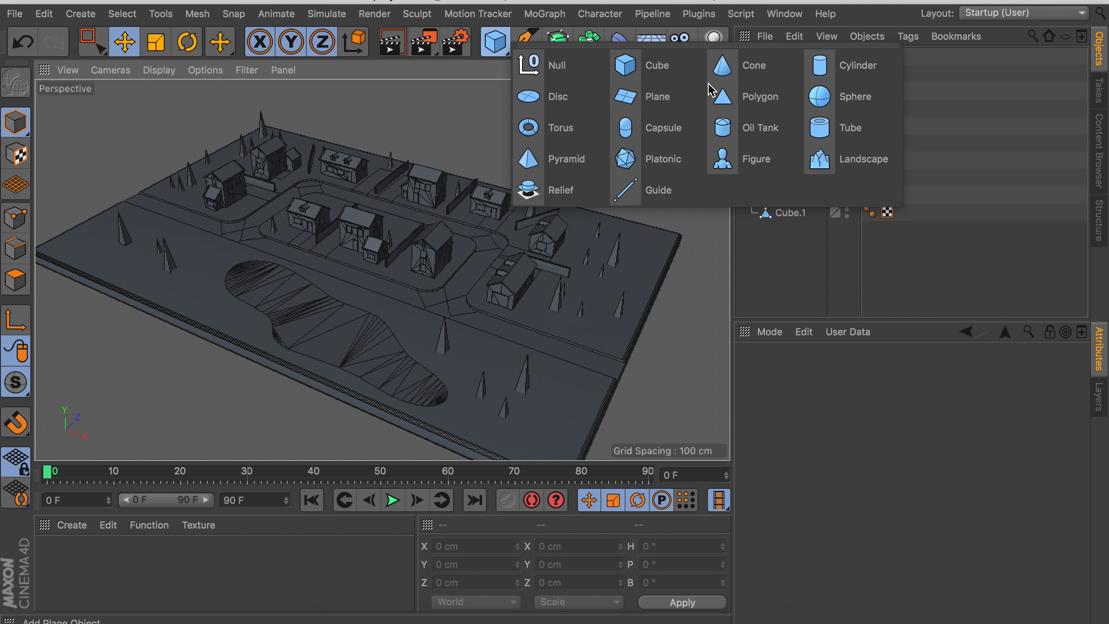
pyautogui.click(843, 97)
pyautogui.moveTo(365, 205); pyautogui.dragTo(357, 88)
# Duplicate the sphere along X, shrink the copy to a radius of about 59 cm and lower it against the large sphere's side.
pyautogui.keyDown('alt'); pyautogui.moveTo(360, 124); pyautogui.dragTo(358, 246, button='middle'); pyautogui.keyUp('alt')
pyautogui.keyDown('alt'); pyautogui.moveTo(358, 246); pyautogui.dragTo(358, 83); pyautogui.keyUp('alt')
pyautogui.keyDown('ctrl'); pyautogui.moveTo(458, 148); pyautogui.dragTo(491, 157); pyautogui.keyUp('ctrl')
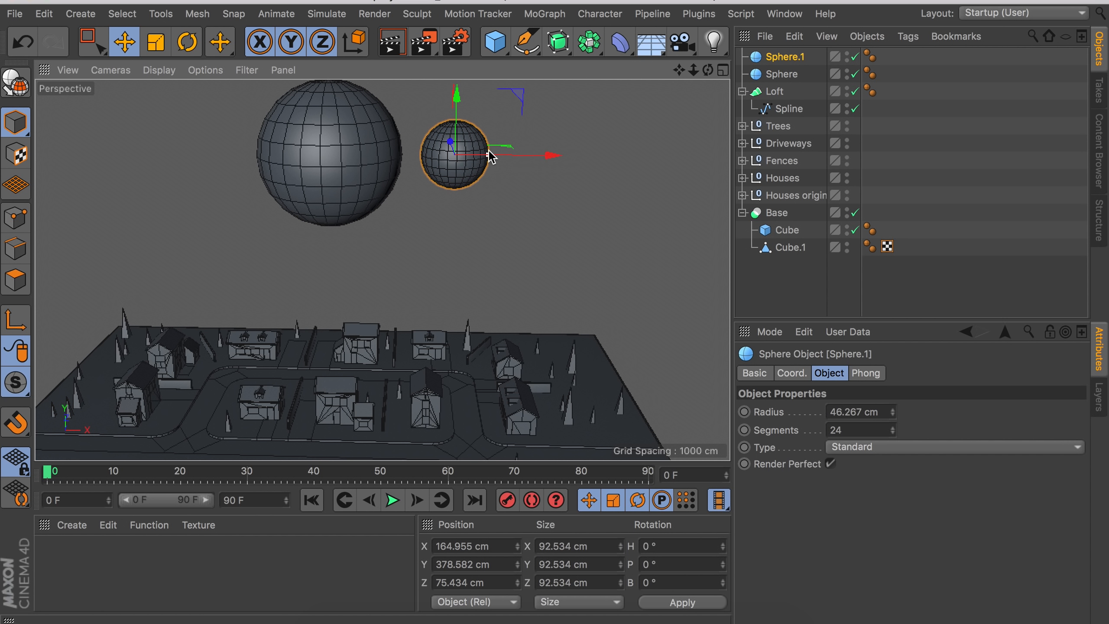
pyautogui.moveTo(456, 104); pyautogui.dragTo(456, 127)
pyautogui.moveTo(534, 180); pyautogui.dragTo(512, 180)
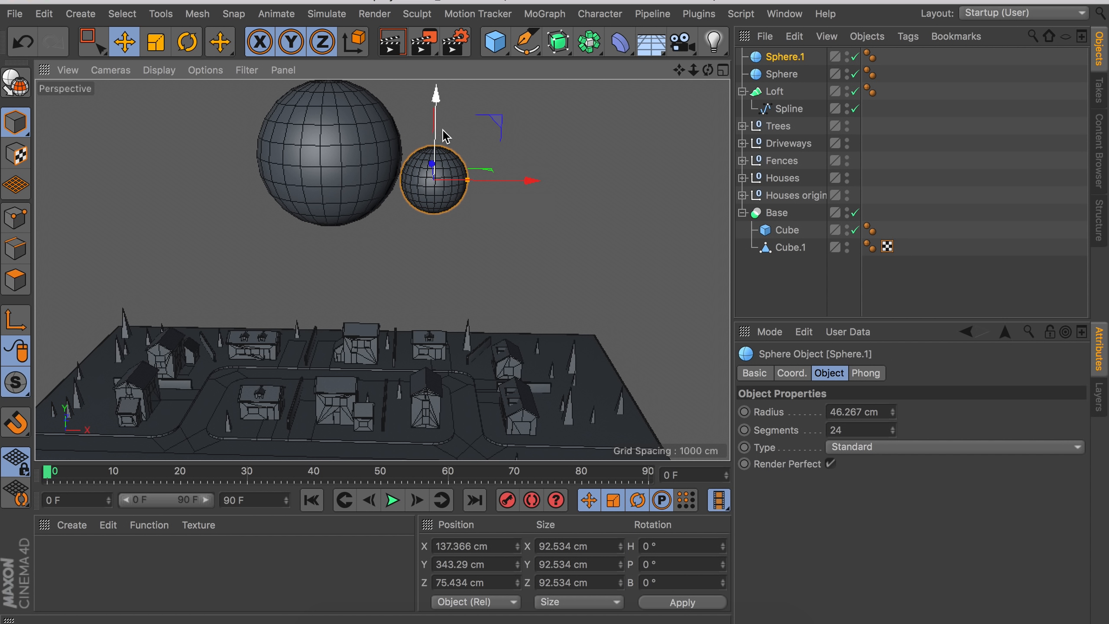
pyautogui.moveTo(441, 132); pyautogui.dragTo(441, 139)
pyautogui.moveTo(468, 186); pyautogui.dragTo(438, 149)
# Copy the smaller sphere to the large sphere's opposite side with a radius of about 76 cm, at about X -166 cm and Y 352 cm.
pyautogui.keyDown('alt'); pyautogui.moveTo(391, 190); pyautogui.dragTo(433, 166); pyautogui.keyUp('alt')
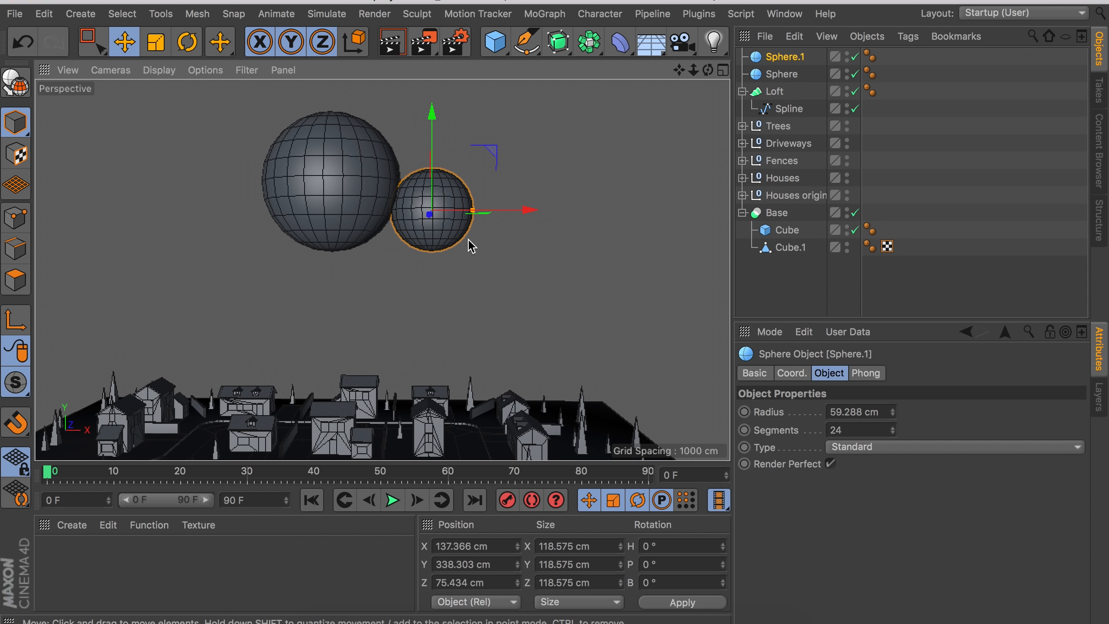
pyautogui.keyDown('ctrl'); pyautogui.moveTo(528, 212); pyautogui.dragTo(273, 212); pyautogui.keyUp('ctrl')
pyautogui.moveTo(224, 181); pyautogui.dragTo(258, 203)
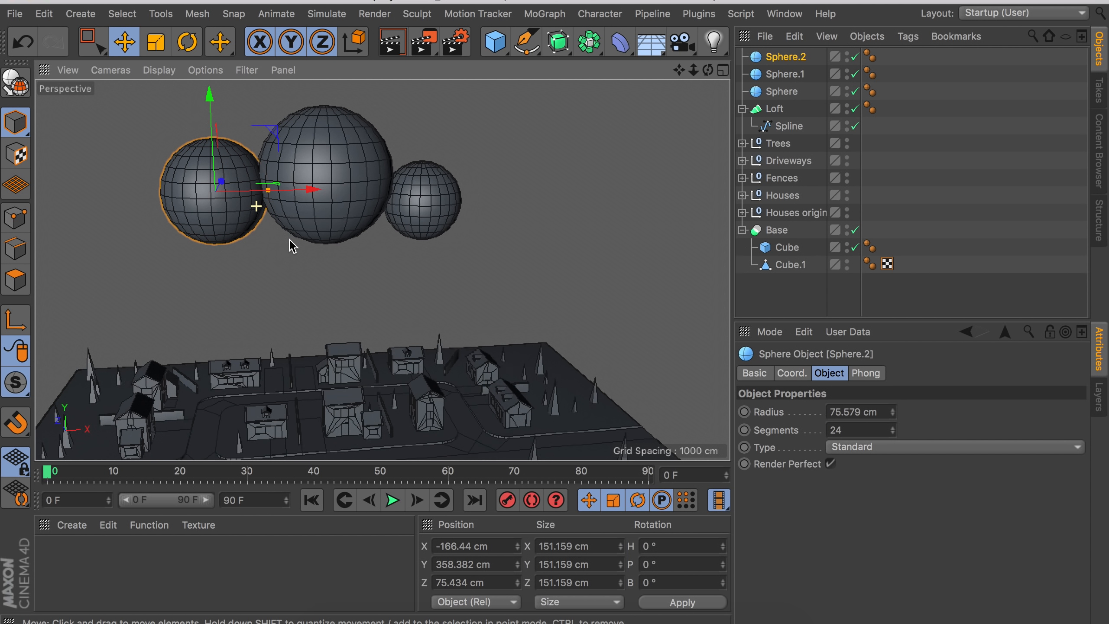
pyautogui.moveTo(211, 125); pyautogui.dragTo(212, 129)
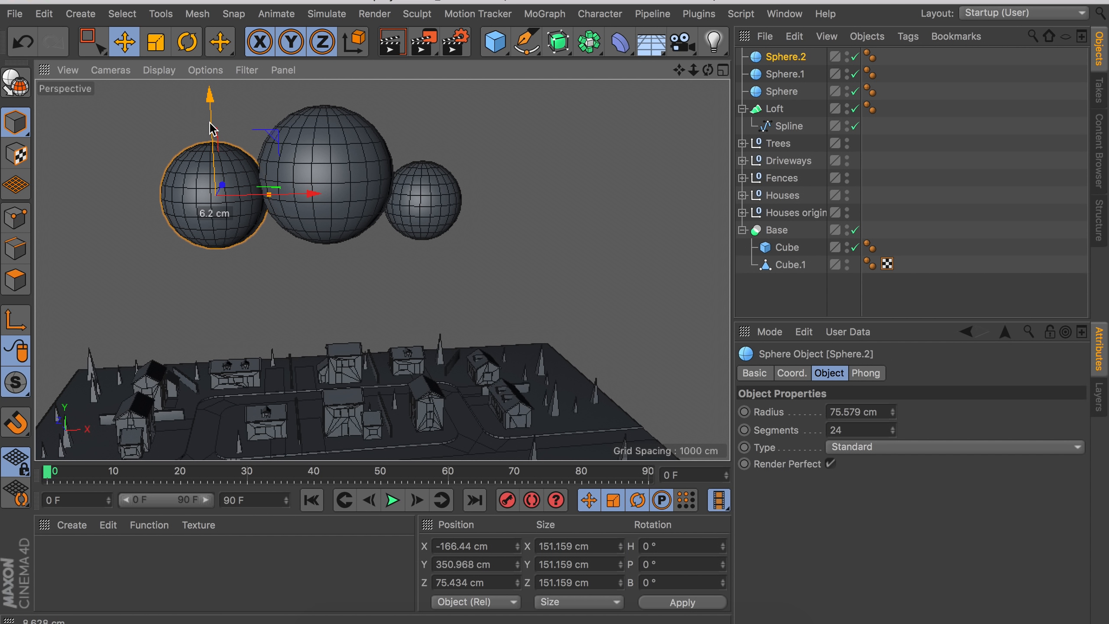
# Add a Metaball object and nest all three spheres under it to merge them into one cloud.
pyautogui.keyDown('alt'); pyautogui.moveTo(430, 208); pyautogui.dragTo(639, 136); pyautogui.keyUp('alt')
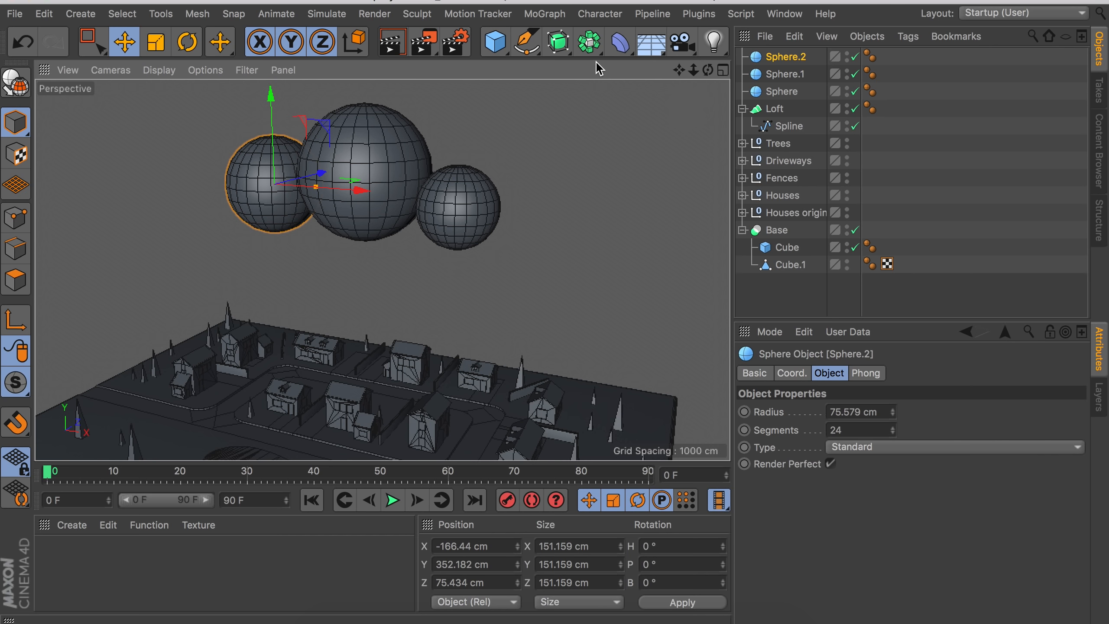
pyautogui.moveTo(590, 49); pyautogui.dragTo(651, 136)
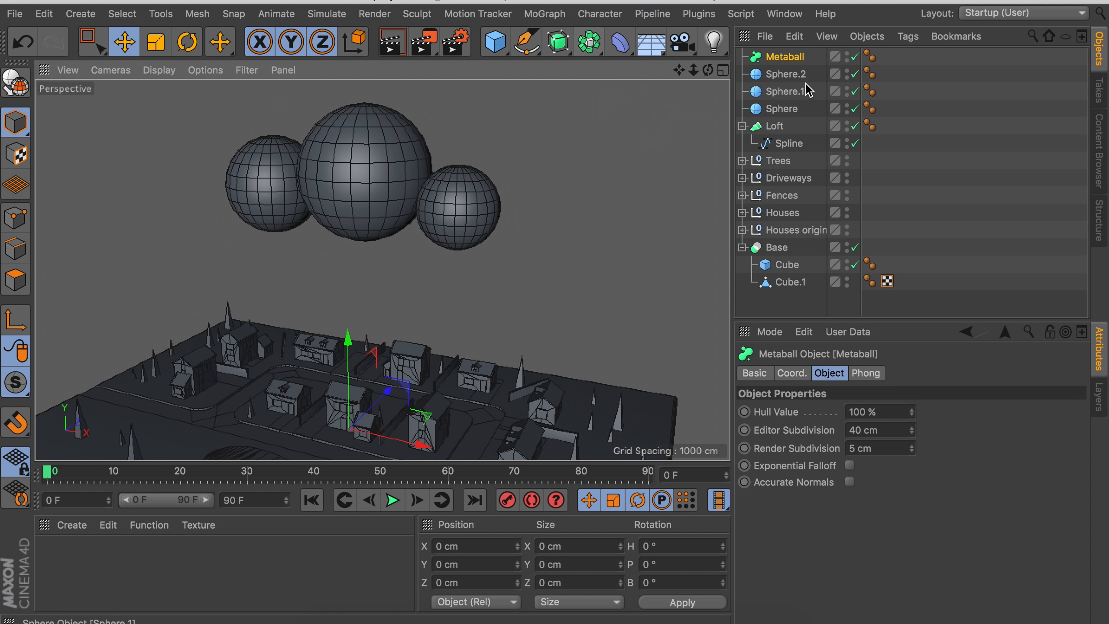
pyautogui.click(791, 107)
pyautogui.keyDown('shift'); pyautogui.moveTo(790, 74); pyautogui.dragTo(788, 58); pyautogui.keyUp('shift')
# Set the Metaball's Editor Subdivision to 10 cm.
pyautogui.moveTo(384, 176)
pyautogui.keyDown('alt'); pyautogui.mouseDown()
pyautogui.moveTo(413, 161)
pyautogui.moveTo(389, 177)
pyautogui.mouseUp(); pyautogui.keyUp('alt')
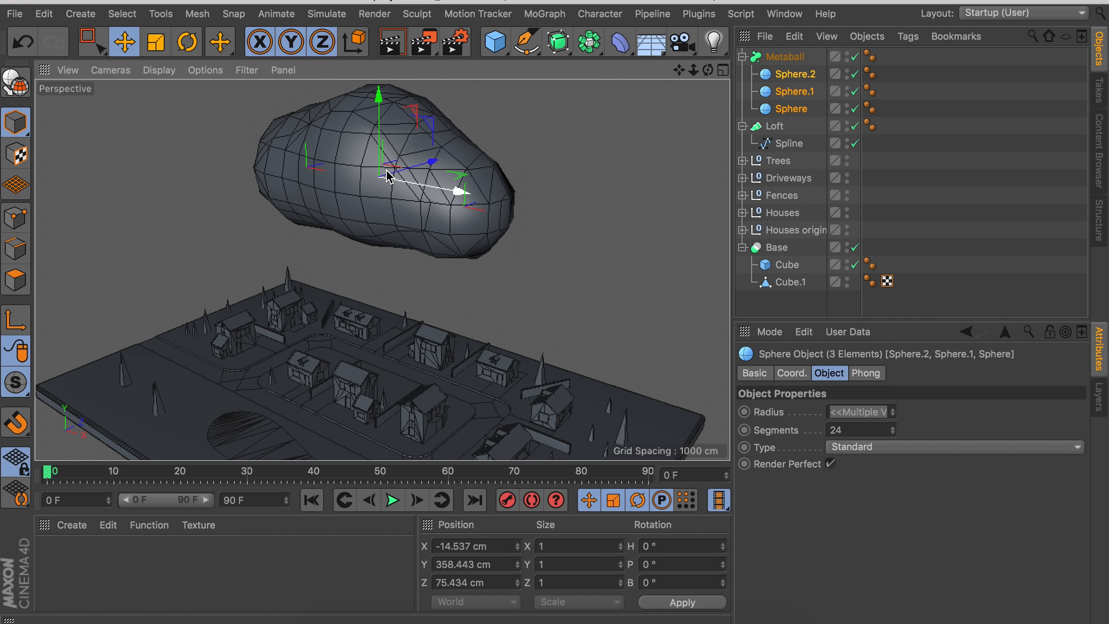
pyautogui.click(800, 57)
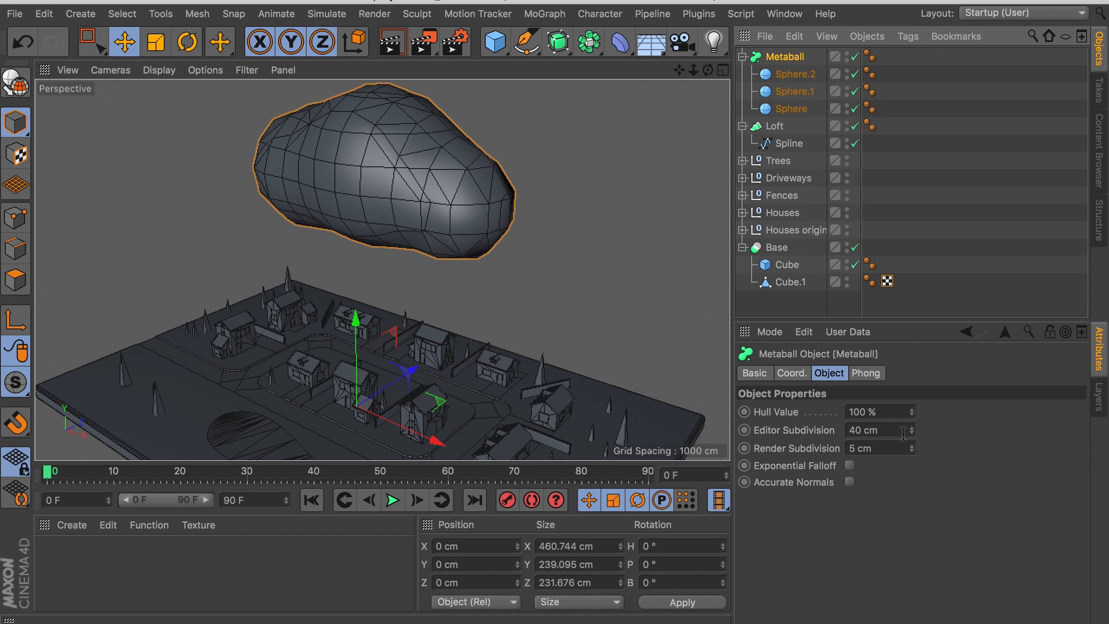
pyautogui.moveTo(911, 430); pyautogui.dragTo(910, 434)
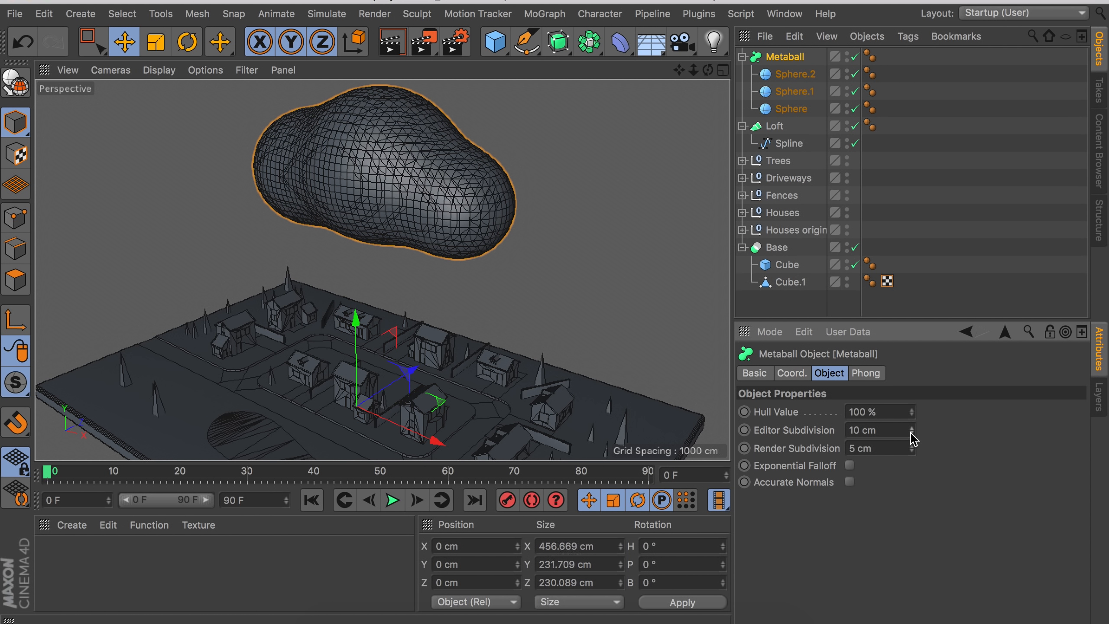
# Adjust the individual spheres inside the Metaball to reshape the cloud to about 438 × 237 × 234 cm.
pyautogui.keyDown('alt'); pyautogui.moveTo(388, 162); pyautogui.dragTo(436, 142); pyautogui.keyUp('alt')
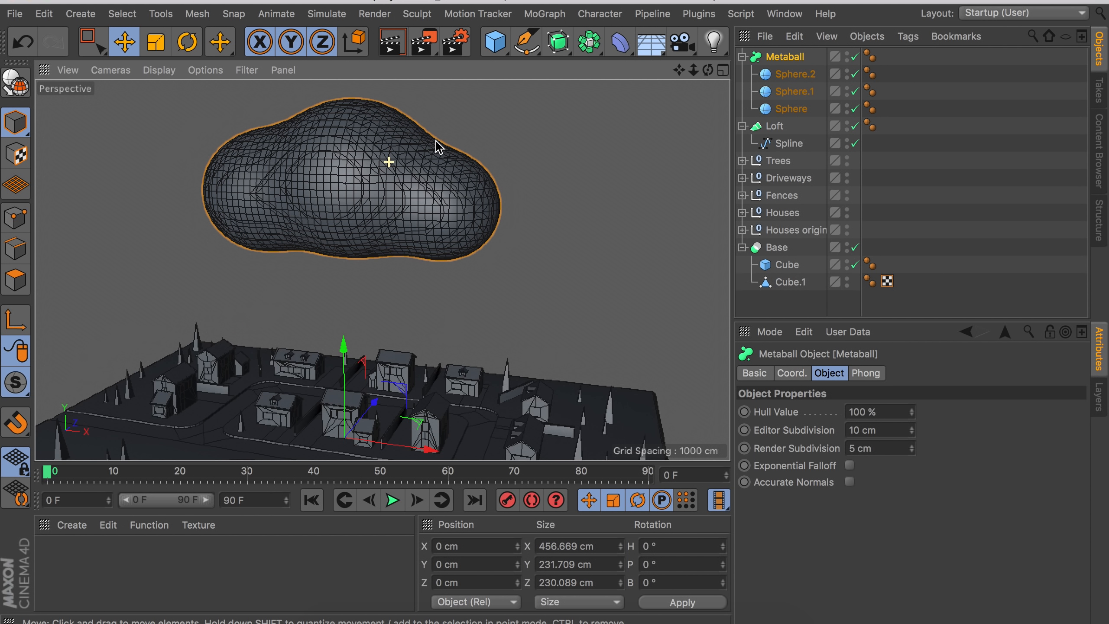
pyautogui.keyDown('alt'); pyautogui.moveTo(378, 168); pyautogui.dragTo(393, 176); pyautogui.keyUp('alt')
pyautogui.click(792, 92)
pyautogui.moveTo(548, 209)
pyautogui.mouseDown()
pyautogui.moveTo(613, 212)
pyautogui.moveTo(544, 208)
pyautogui.mouseUp()
pyautogui.click(781, 74)
pyautogui.click(792, 95)
pyautogui.click(791, 109)
pyautogui.click(793, 75)
pyautogui.moveTo(295, 190); pyautogui.dragTo(348, 191)
pyautogui.keyDown('alt'); pyautogui.moveTo(375, 153); pyautogui.dragTo(400, 204); pyautogui.keyUp('alt')
# Scale the whole Metaball cloud down to about 146 × 79 × 78 cm and raise it to about Y 203 cm.
pyautogui.click(784, 57)
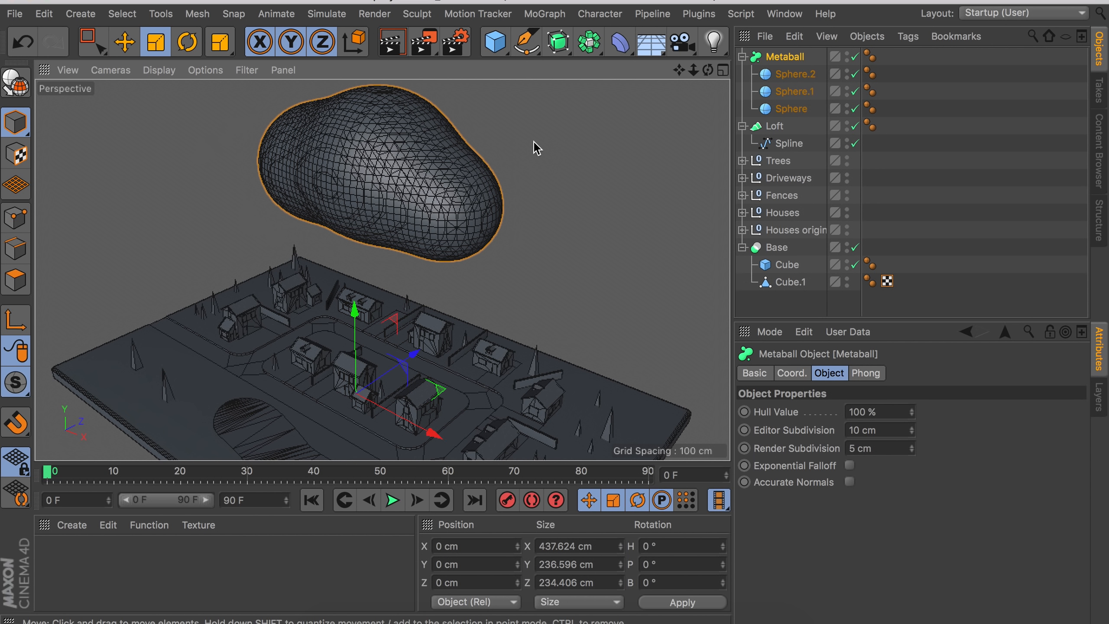
pyautogui.press('t')
pyautogui.moveTo(537, 146); pyautogui.dragTo(384, 192)
pyautogui.press('e')
pyautogui.moveTo(354, 315); pyautogui.dragTo(353, 217)
pyautogui.press('t')
pyautogui.moveTo(454, 211); pyautogui.dragTo(362, 229)
pyautogui.press('e')
pyautogui.keyDown('alt'); pyautogui.moveTo(356, 277); pyautogui.dragTo(363, 245); pyautogui.keyUp('alt')
pyautogui.press('t')
pyautogui.moveTo(502, 188); pyautogui.dragTo(475, 193)
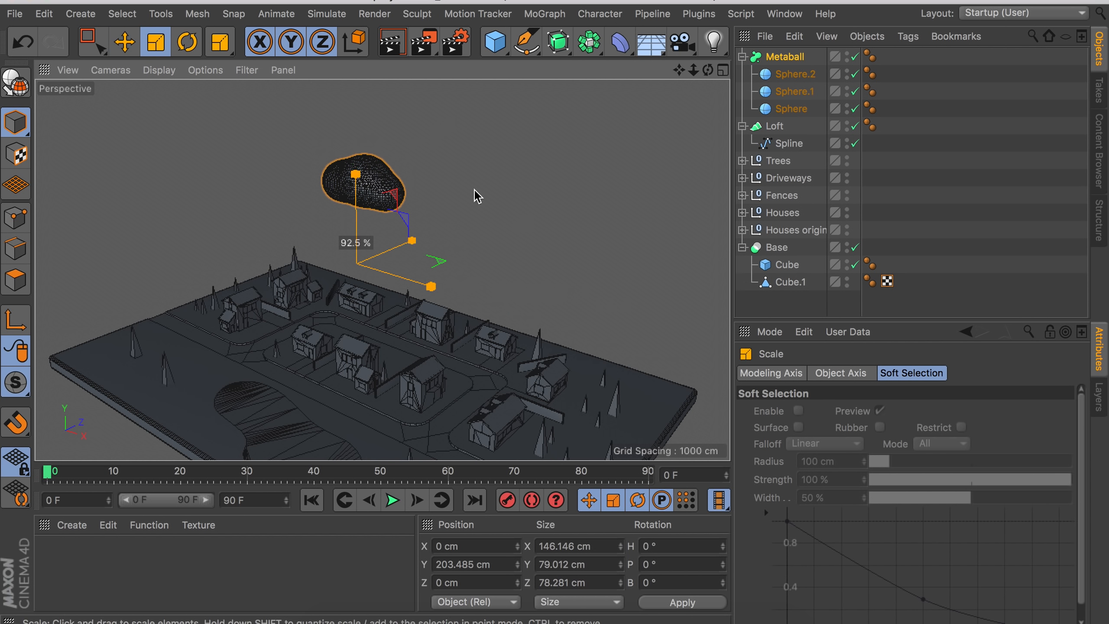
# Group the Metaball cloud in a null and expand the group.
pyautogui.press('e')
pyautogui.hotkey('alt', 'g')
pyautogui.click(743, 56)
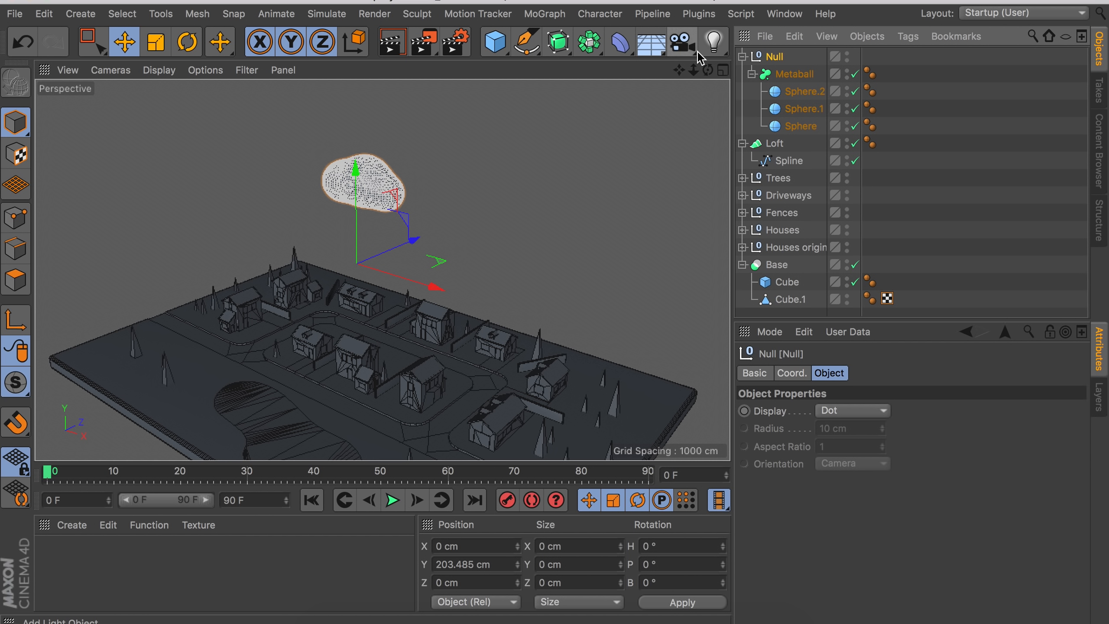
# Add a camera from the current view and look through it.
pyautogui.click(681, 43)
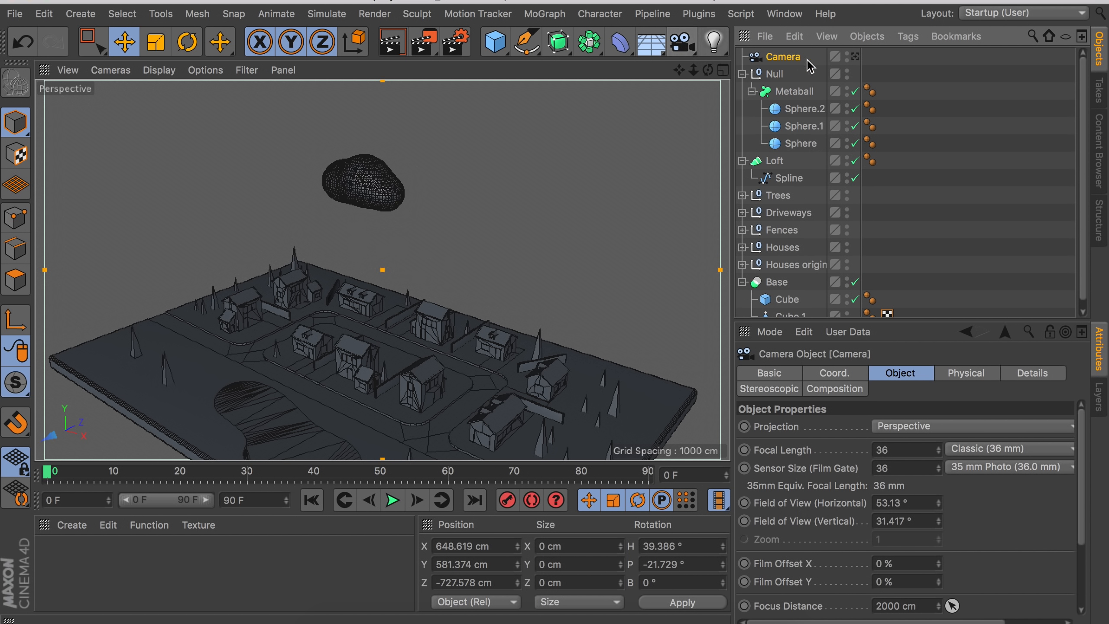
pyautogui.click(854, 59)
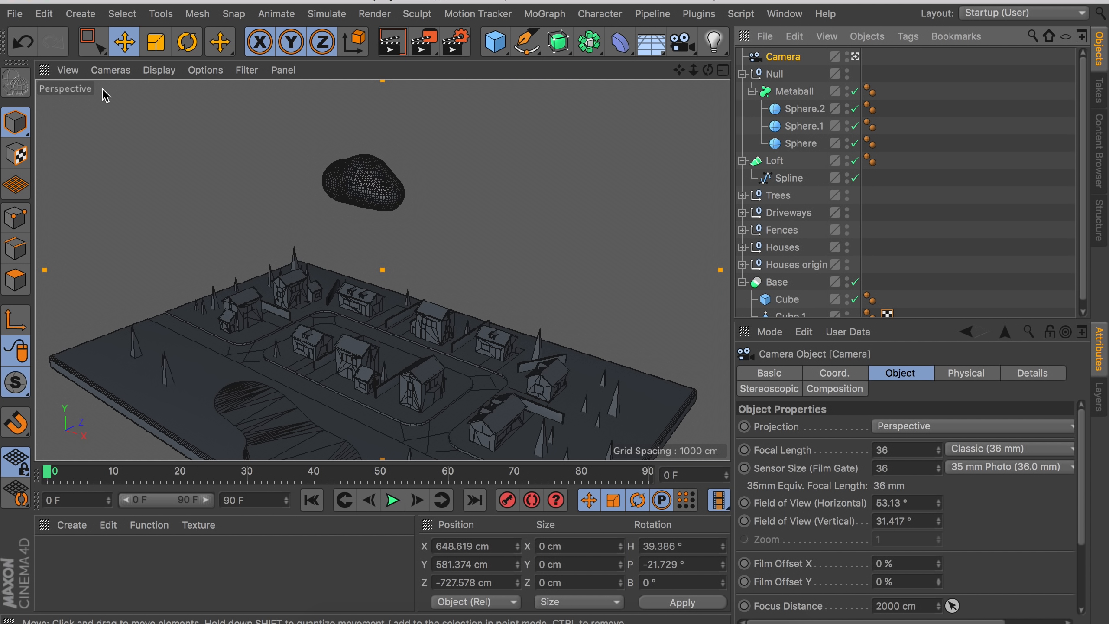
# Try the Isometric projection on the camera, and switch it to Parallel instead.
pyautogui.click(110, 70)
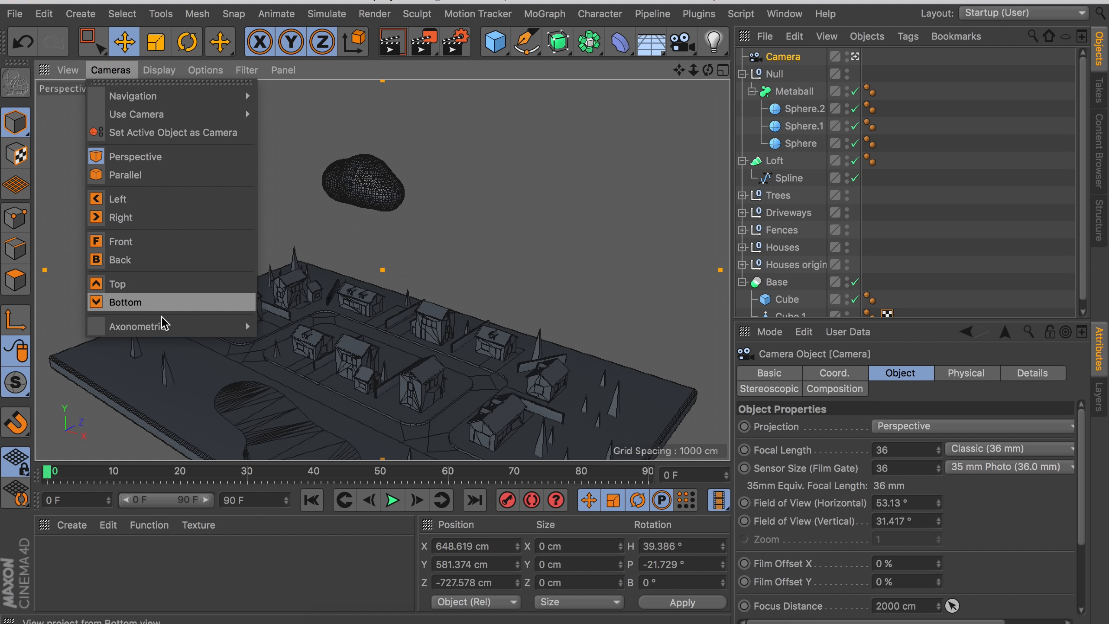
pyautogui.moveTo(235, 326)
pyautogui.click(285, 331)
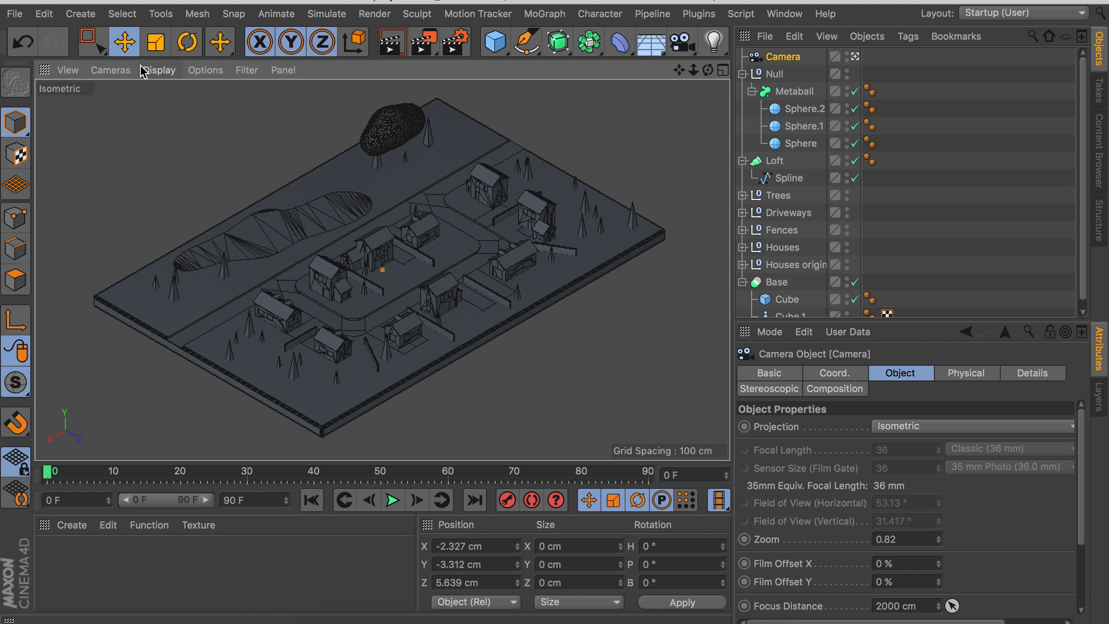
pyautogui.click(111, 70)
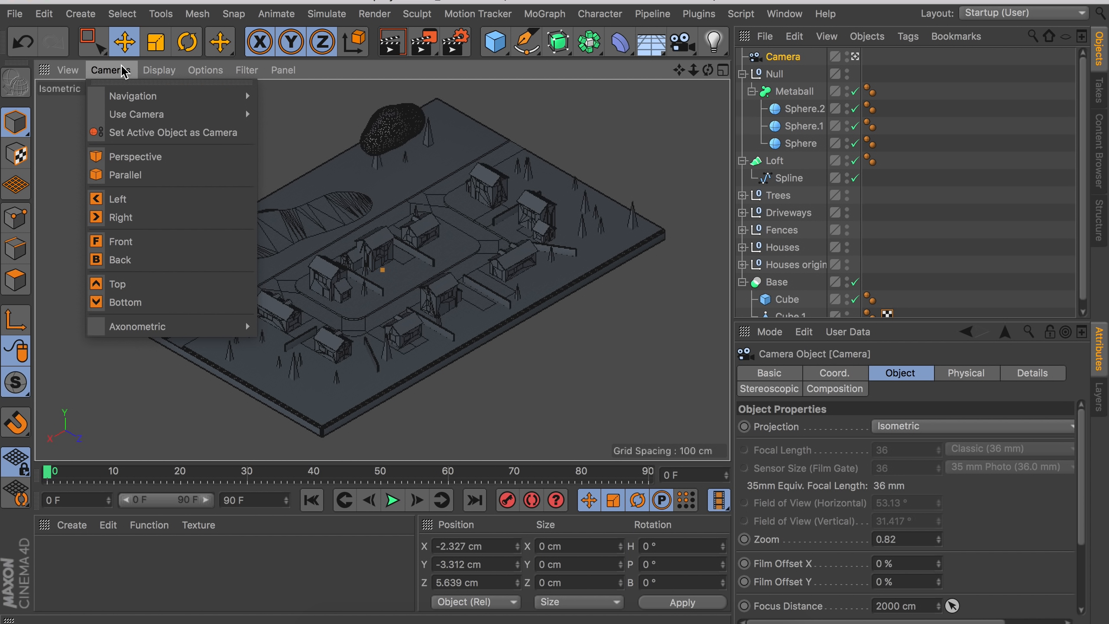
pyautogui.click(139, 178)
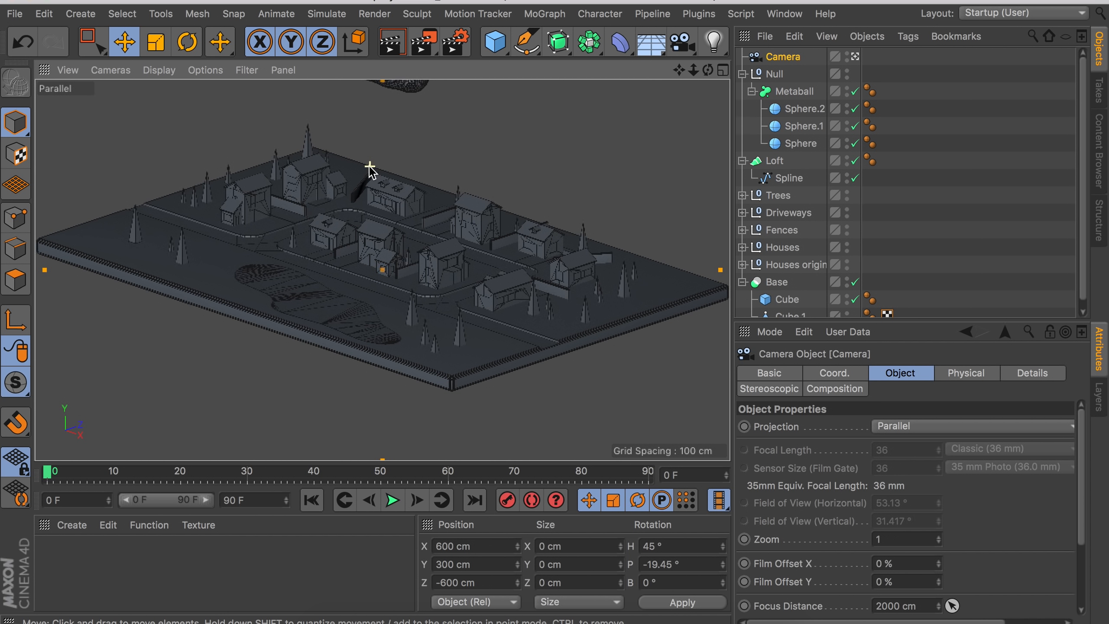
# Reframe the parallel camera to zoom about 0.92 so the whole base and the cloud above it fit in view.
pyautogui.scroll(-2, 369, 168)
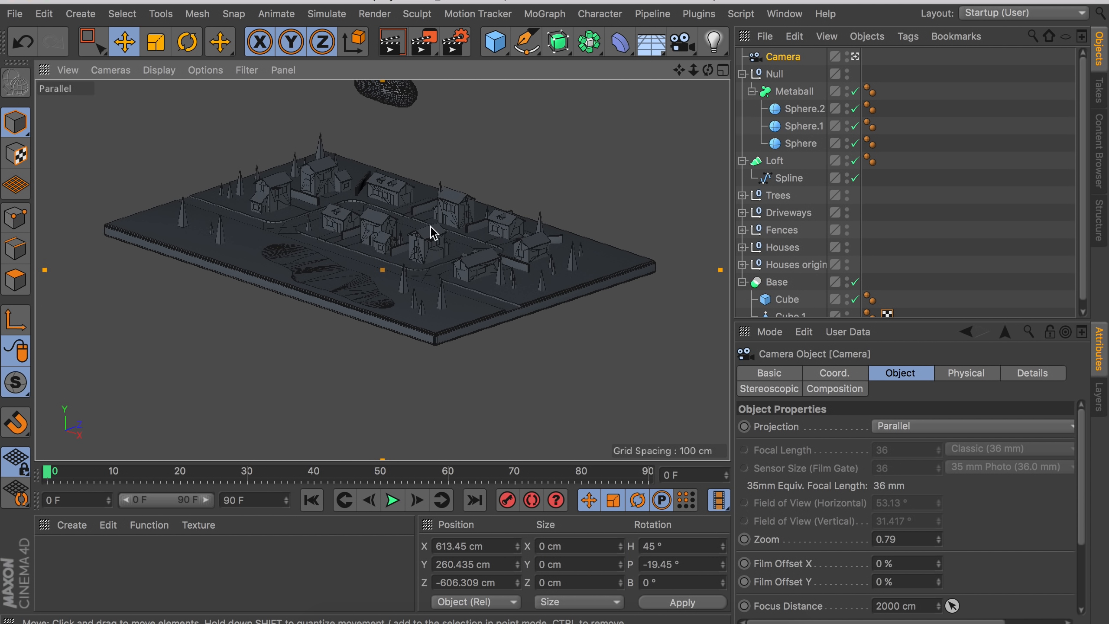
pyautogui.keyDown('alt'); pyautogui.moveTo(428, 235); pyautogui.dragTo(441, 302, button='middle'); pyautogui.keyUp('alt')
pyautogui.scroll(1, 445, 299)
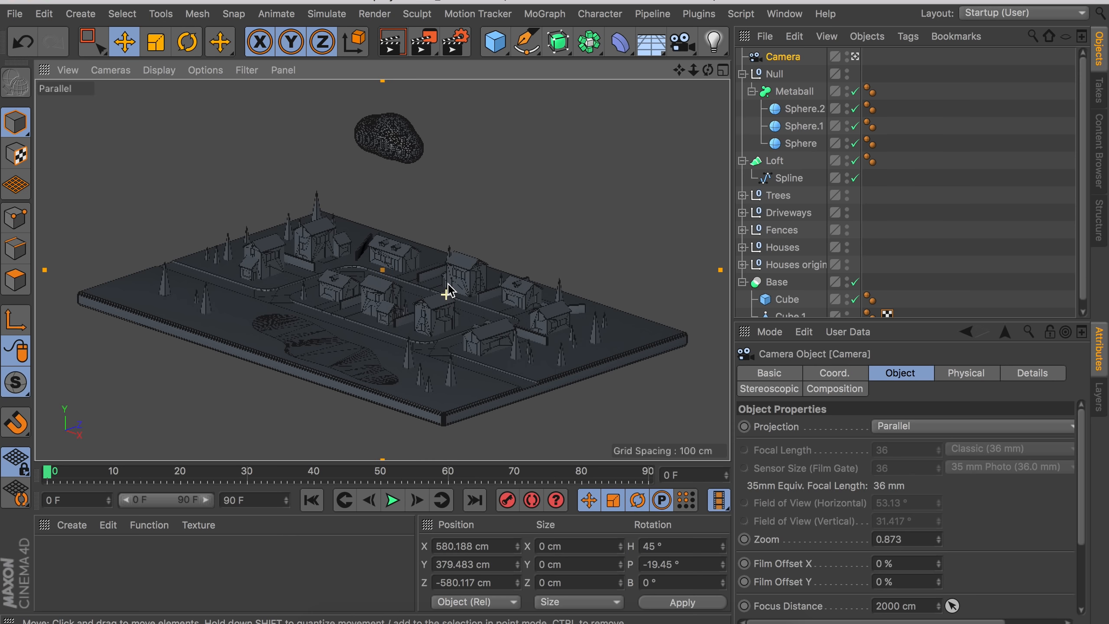
pyautogui.scroll(1, 450, 289)
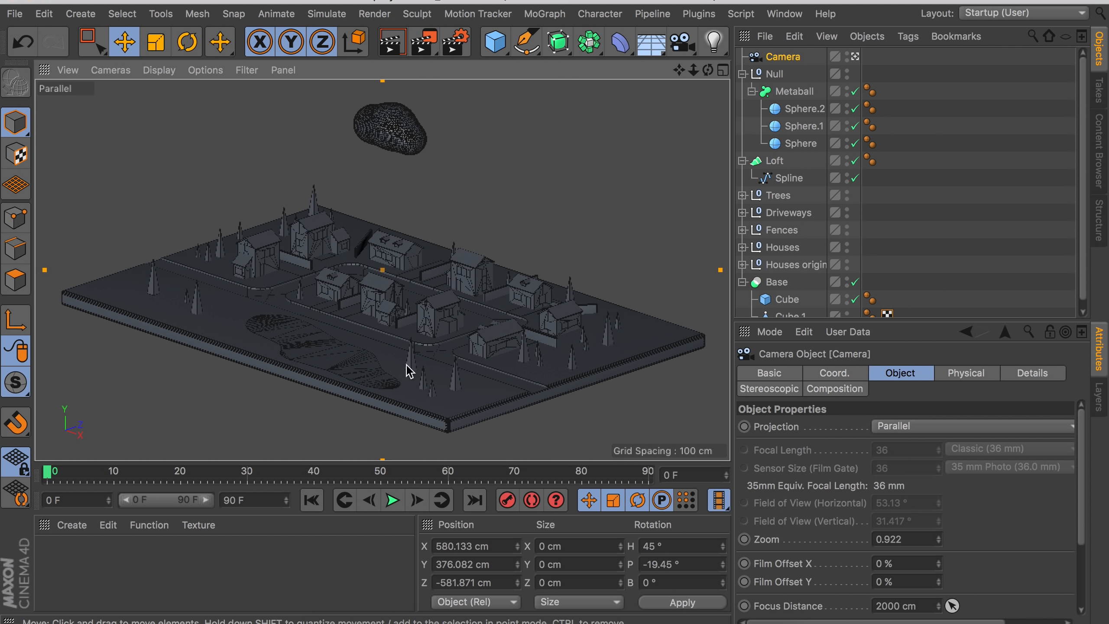
# Duplicate the Metaball cloud once to each side of the original above the neighbourhood, and rotate the copy over the right side.
pyautogui.keyDown('ctrl'); pyautogui.moveTo(390, 128); pyautogui.dragTo(208, 151); pyautogui.keyUp('ctrl')
pyautogui.click(776, 95)
pyautogui.keyDown('ctrl'); pyautogui.moveTo(466, 202); pyautogui.dragTo(696, 221); pyautogui.keyUp('ctrl')
pyautogui.press('r')
pyautogui.moveTo(615, 241); pyautogui.dragTo(659, 238)
# Duplicate the original Metaball cloud to about X 478, Z -519 cm and raise the copy above the houses.
pyautogui.click(785, 93)
pyautogui.press('e')
pyautogui.keyDown('ctrl'); pyautogui.moveTo(466, 202); pyautogui.dragTo(450, 344); pyautogui.keyUp('ctrl')
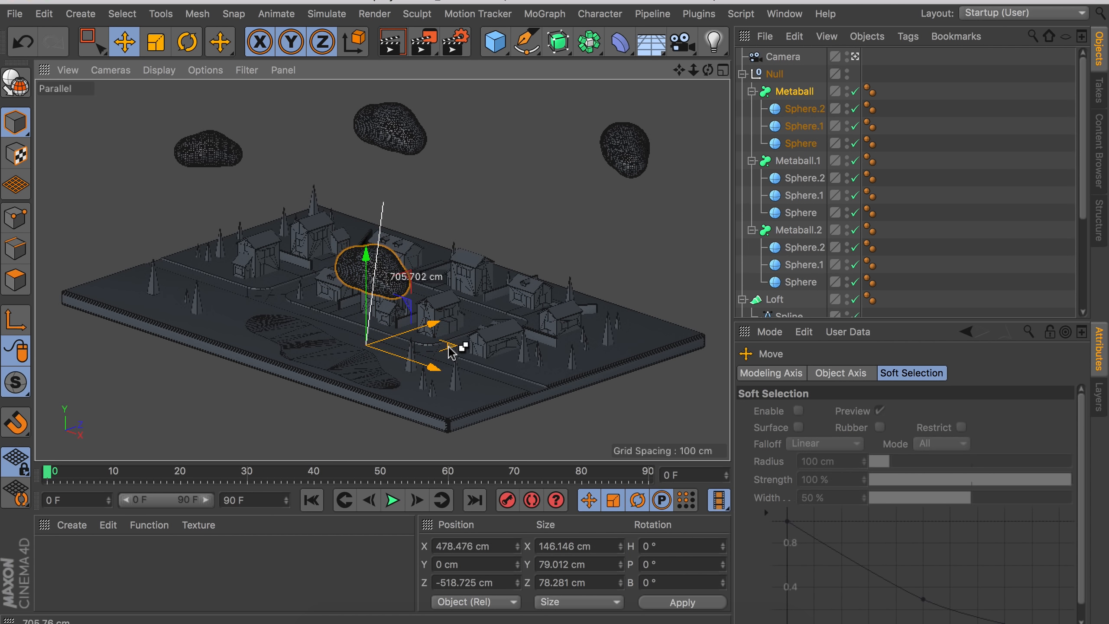
pyautogui.moveTo(366, 253); pyautogui.dragTo(366, 173)
# Scale the new cloud copy down to about 99 × 54 × 53 cm, rotate its heading to about -60°, and reposition it.
pyautogui.press('t')
pyautogui.moveTo(324, 262); pyautogui.dragTo(301, 264)
pyautogui.press('r')
pyautogui.moveTo(384, 286); pyautogui.dragTo(336, 283)
pyautogui.press('e')
pyautogui.moveTo(420, 188); pyautogui.dragTo(379, 166)
pyautogui.moveTo(413, 224); pyautogui.dragTo(385, 221)
# Duplicate the small cloud across to the right side of the neighbourhood and check its placement from outside the camera.
pyautogui.keyDown('ctrl'); pyautogui.moveTo(385, 221); pyautogui.dragTo(636, 242); pyautogui.keyUp('ctrl')
pyautogui.click(855, 56)
pyautogui.click(855, 56)
pyautogui.keyDown('alt'); pyautogui.moveTo(480, 271); pyautogui.dragTo(424, 276); pyautogui.keyUp('alt')
# Duplicate a cloud to the other side of the scene, rotate the copy, and compare the placement through the camera.
pyautogui.keyDown('ctrl'); pyautogui.moveTo(349, 205); pyautogui.dragTo(204, 222); pyautogui.keyUp('ctrl')
pyautogui.keyDown('alt'); pyautogui.moveTo(279, 262); pyautogui.dragTo(393, 244); pyautogui.keyUp('alt')
pyautogui.press('r')
pyautogui.moveTo(450, 190); pyautogui.dragTo(214, 271)
pyautogui.click(848, 60)
pyautogui.click(854, 57)
pyautogui.click(854, 57)
# Select two of the clouds together and move them to about X -224, Y 197, Z 211 cm.
pyautogui.keyDown('shift'); pyautogui.click(381, 118); pyautogui.keyUp('shift')
pyautogui.press('e')
pyautogui.keyDown('alt'); pyautogui.moveTo(344, 178); pyautogui.dragTo(410, 131); pyautogui.keyUp('alt')
pyautogui.moveTo(415, 94); pyautogui.dragTo(416, 112)
pyautogui.moveTo(362, 177); pyautogui.dragTo(271, 186)
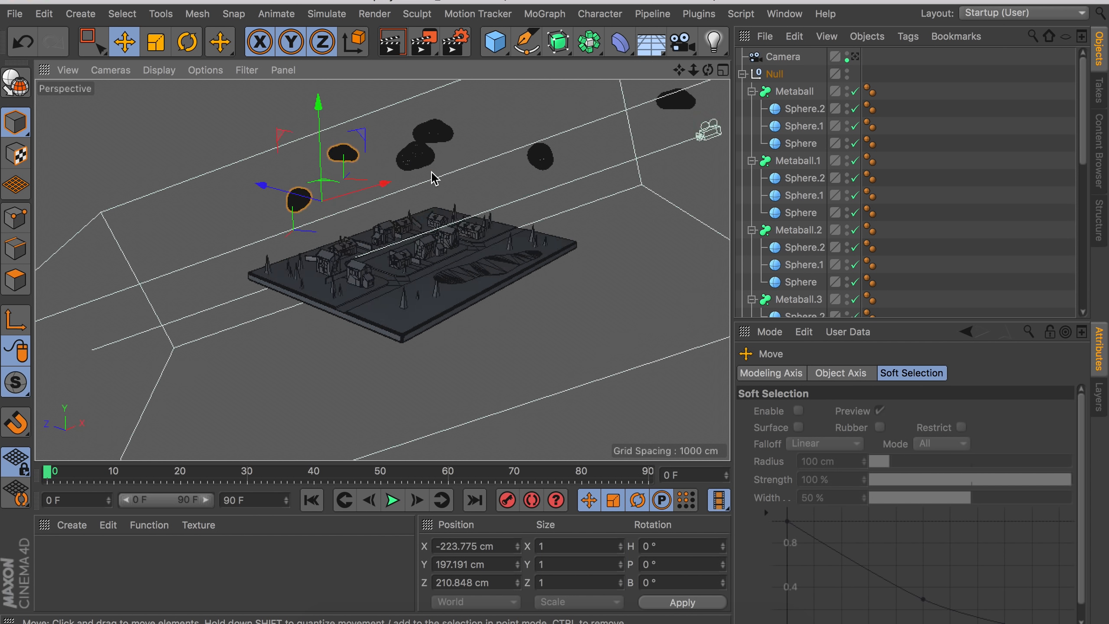
# Adjust the height of the two selected clouds to about Y 172 cm, checking the result through the camera.
pyautogui.keyDown('alt'); pyautogui.moveTo(433, 178); pyautogui.dragTo(108, 275); pyautogui.keyUp('alt')
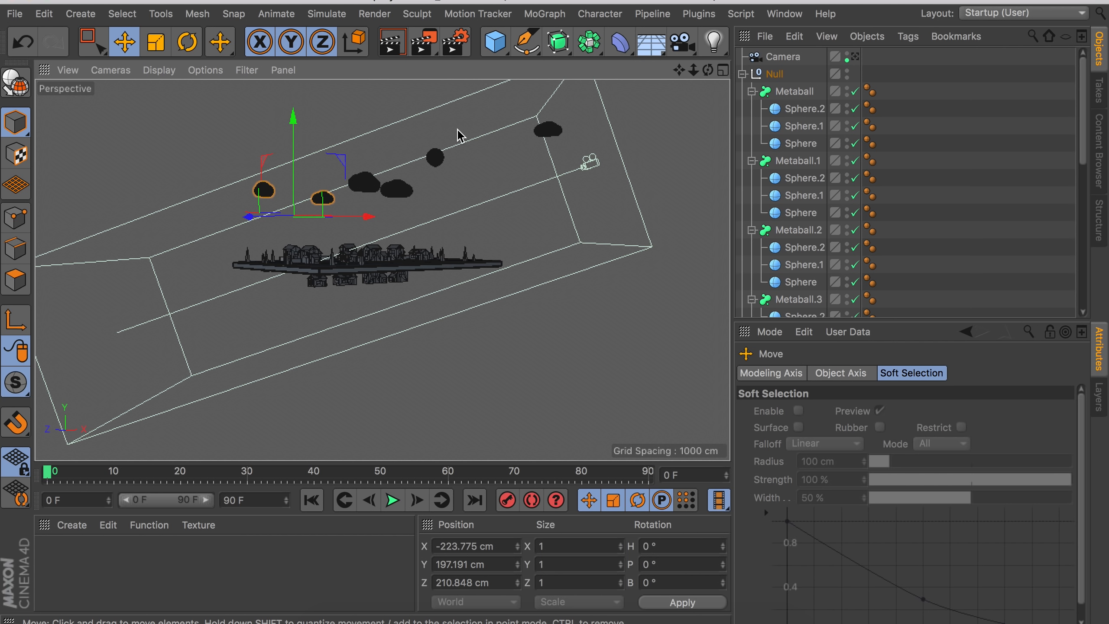
pyautogui.keyDown('alt'); pyautogui.moveTo(465, 135); pyautogui.dragTo(390, 152); pyautogui.keyUp('alt')
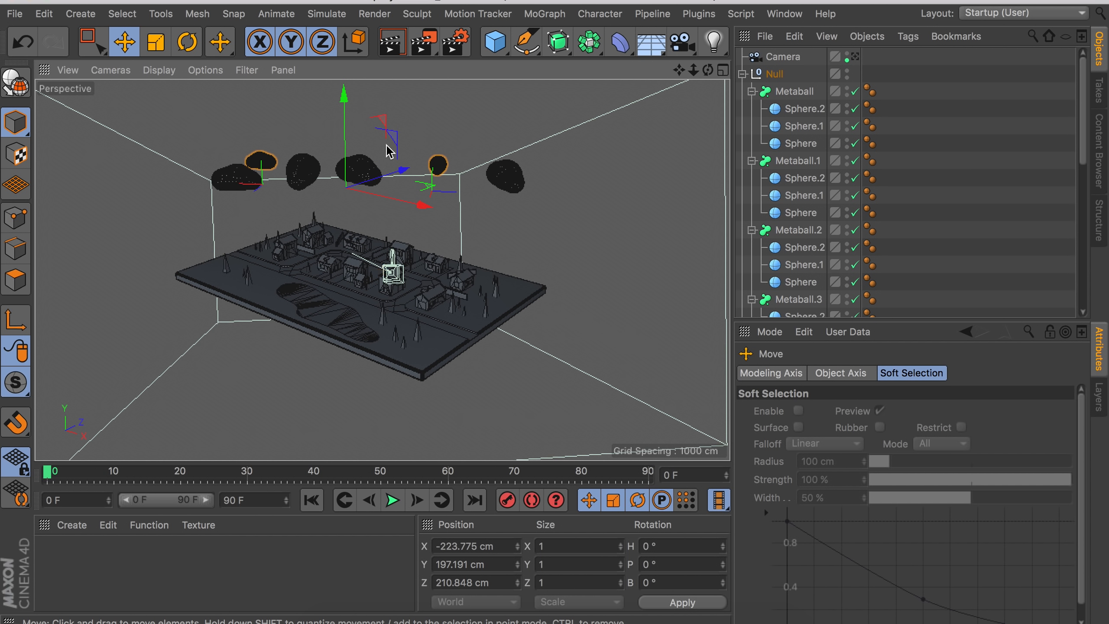
pyautogui.keyDown('alt'); pyautogui.moveTo(320, 176); pyautogui.dragTo(269, 205); pyautogui.keyUp('alt')
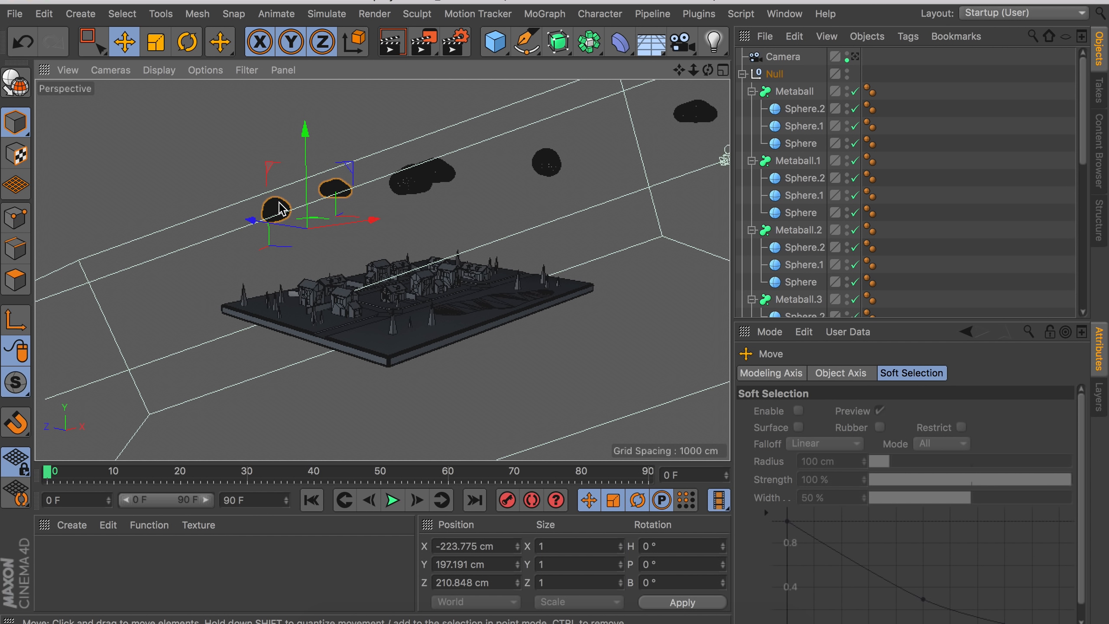
pyautogui.moveTo(303, 166)
pyautogui.mouseDown()
pyautogui.moveTo(303, 124)
pyautogui.moveTo(370, 165)
pyautogui.moveTo(306, 159)
pyautogui.mouseUp()
pyautogui.click(855, 57)
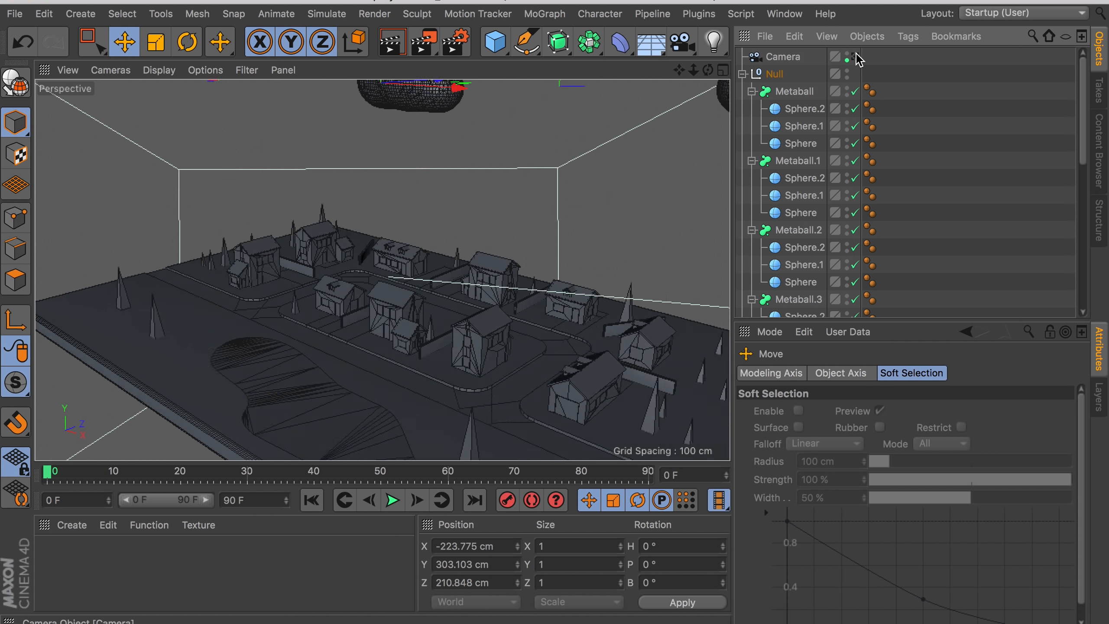
pyautogui.click(855, 54)
pyautogui.moveTo(294, 113); pyautogui.dragTo(305, 163)
pyautogui.click(856, 57)
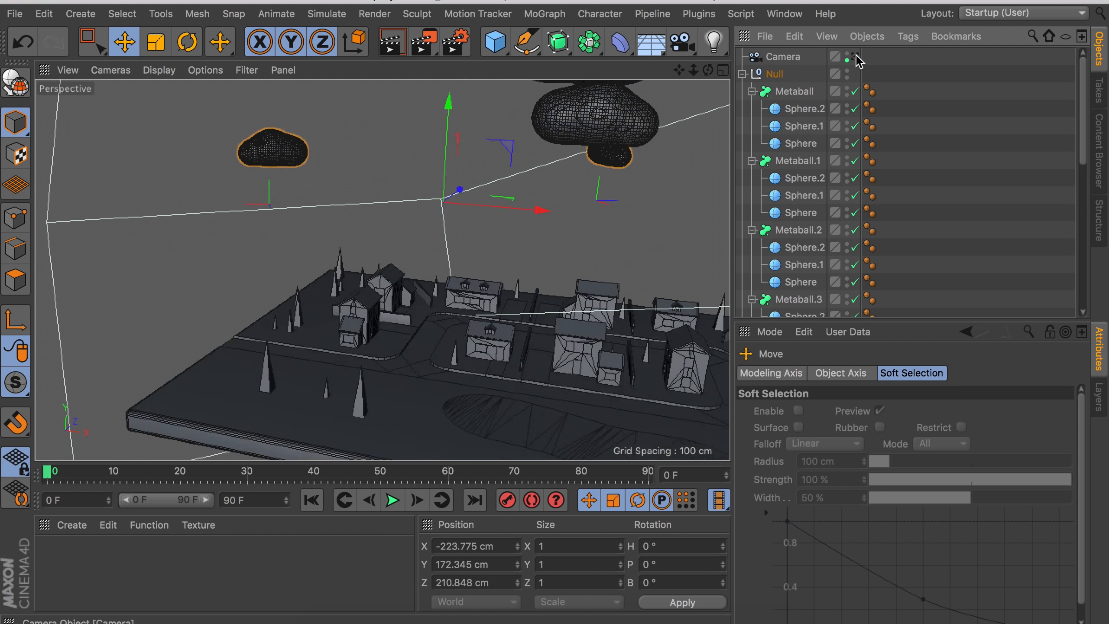
pyautogui.click(855, 56)
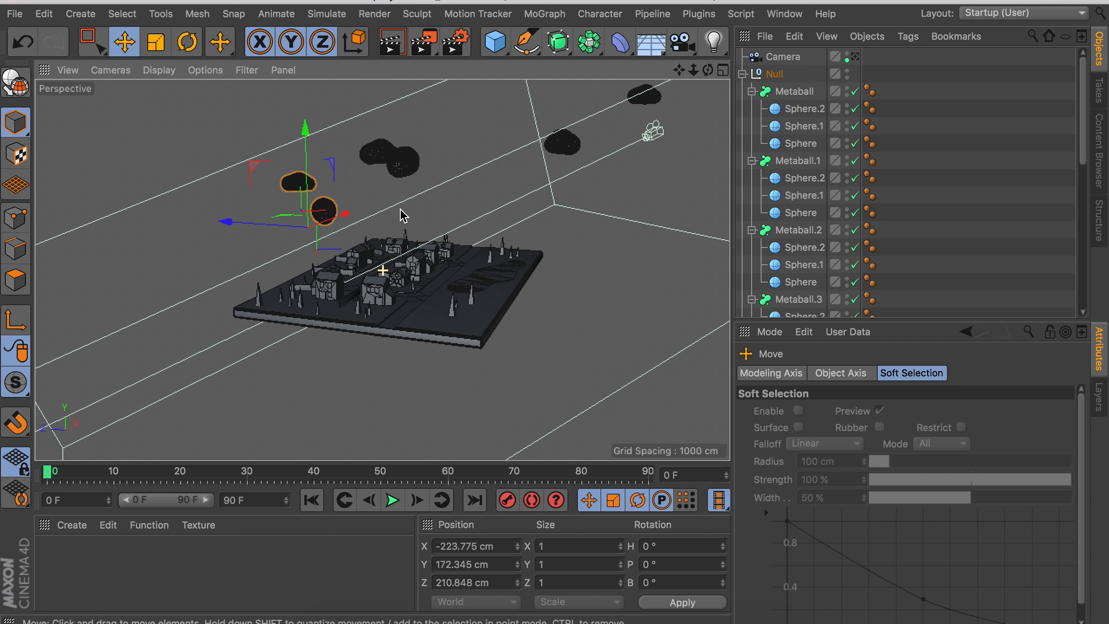
# Fine-tune the heights of the far-left cloud and the large cloud above the houses on the right.
pyautogui.keyDown('alt'); pyautogui.moveTo(386, 203); pyautogui.dragTo(359, 256); pyautogui.keyUp('alt')
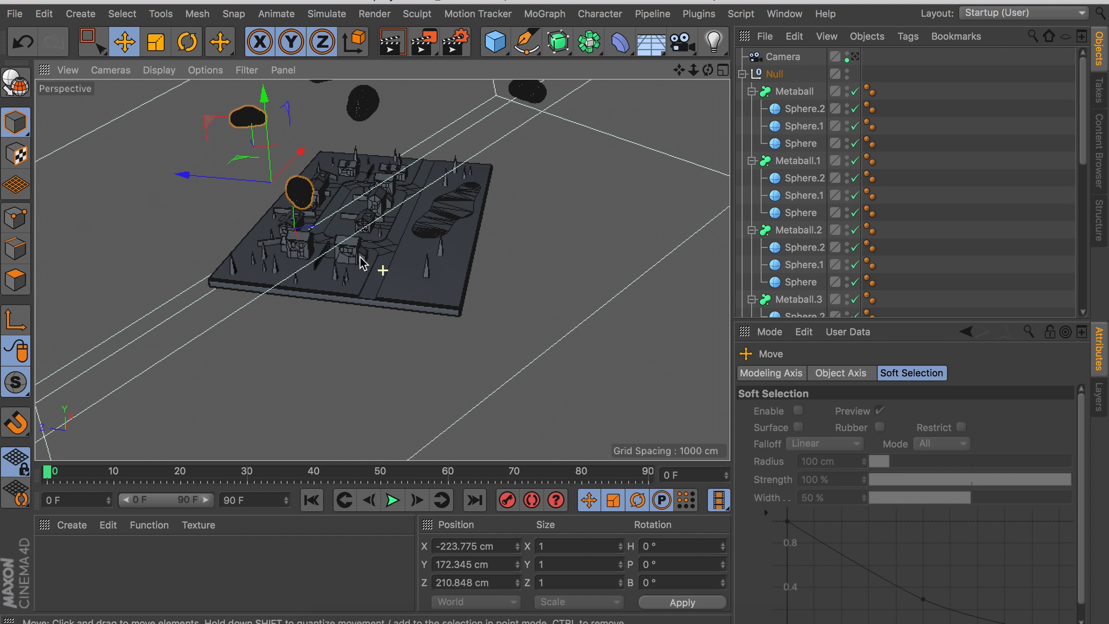
pyautogui.keyDown('alt'); pyautogui.moveTo(358, 256); pyautogui.dragTo(273, 349, button='middle'); pyautogui.keyUp('alt')
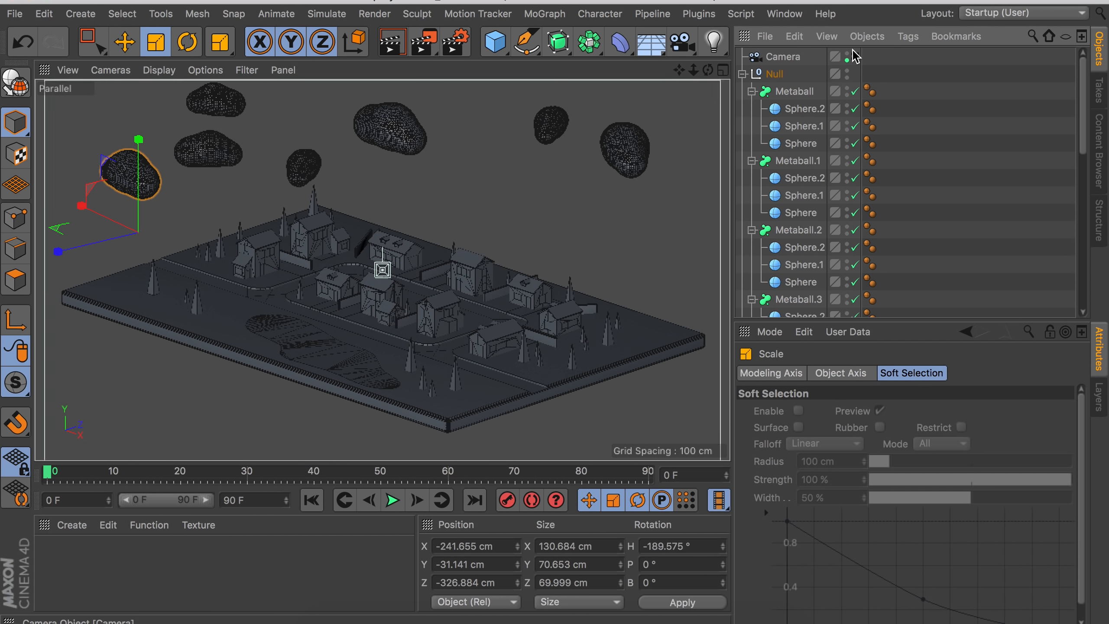
pyautogui.moveTo(98, 241); pyautogui.dragTo(97, 253)
pyautogui.moveTo(555, 232); pyautogui.dragTo(554, 214)
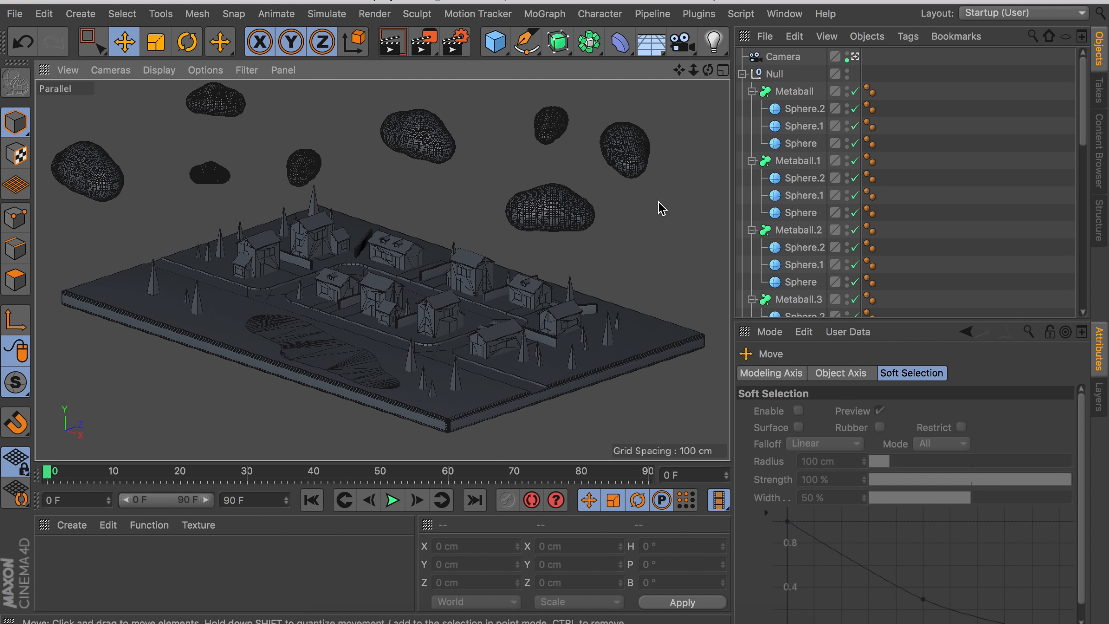
# Rename the null holding the metaballs as Clouds and collapse it.
pyautogui.click(747, 77)
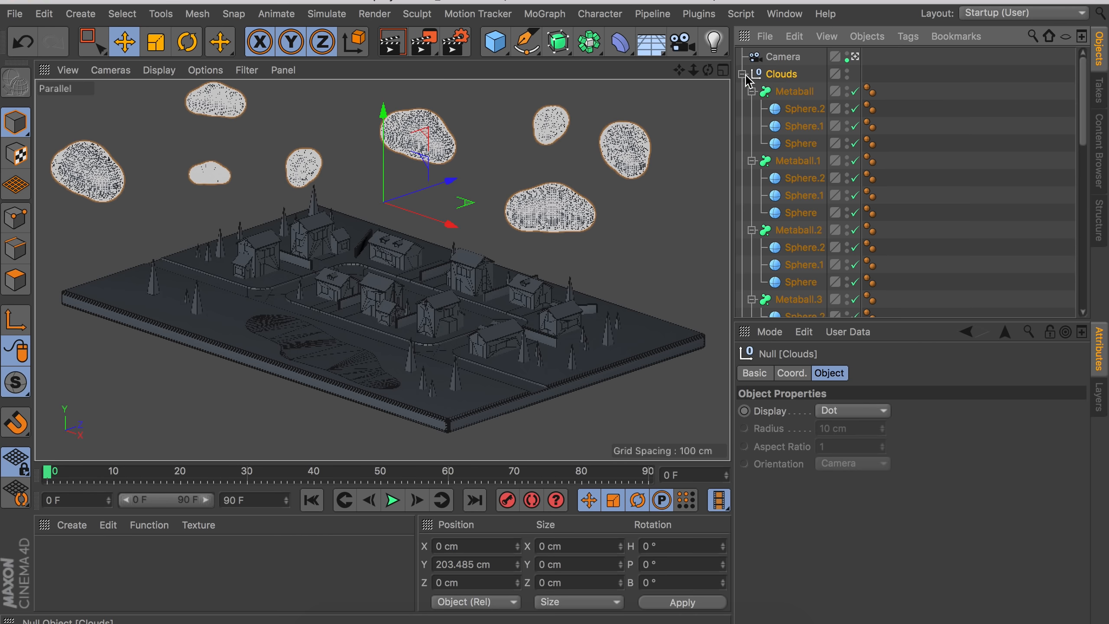
pyautogui.click(744, 75)
pyautogui.click(1020, 117)
# Raise the small cloud above the back-left houses to about Y 278 cm and deselect it.
pyautogui.click(312, 163)
pyautogui.moveTo(294, 128); pyautogui.dragTo(295, 96)
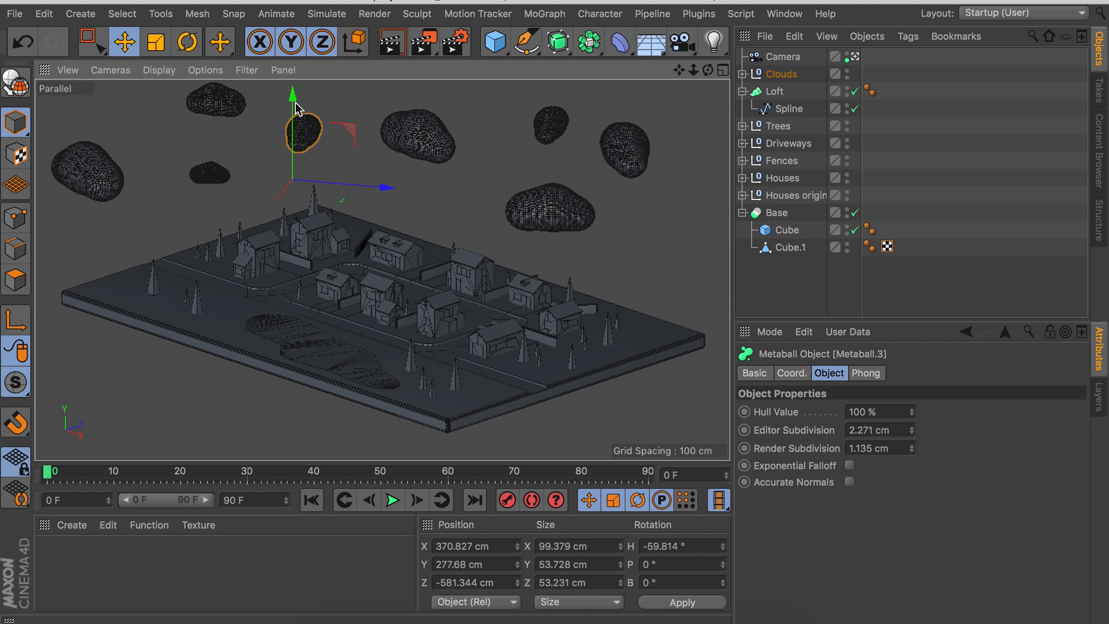
pyautogui.click(909, 155)
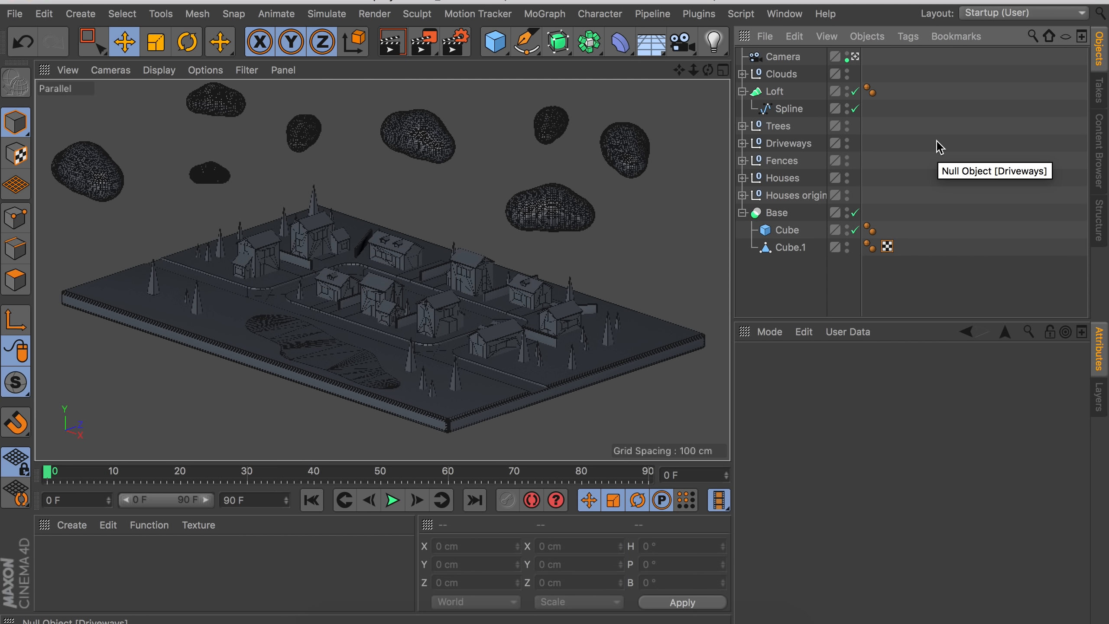
# Create a green material with H 81°, S 49 %, V 60 % and apply it to the base Cube.
pyautogui.doubleClick(197, 567)
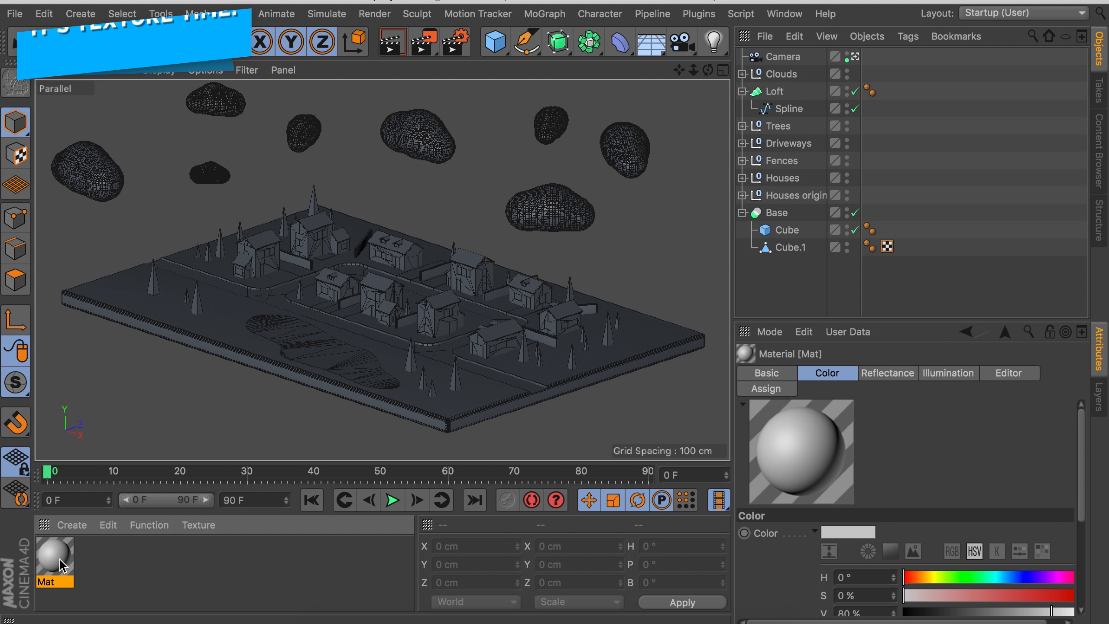
pyautogui.doubleClick(54, 557)
pyautogui.moveTo(611, 157)
pyautogui.mouseDown()
pyautogui.moveTo(656, 162)
pyautogui.moveTo(637, 178)
pyautogui.moveTo(701, 173)
pyautogui.moveTo(729, 191)
pyautogui.mouseUp()
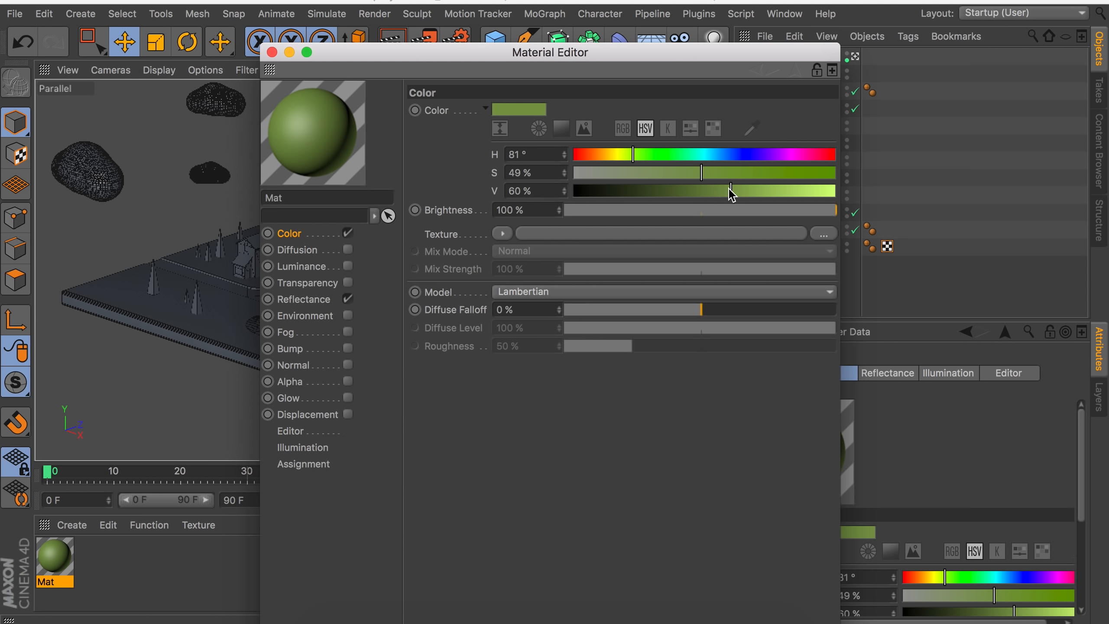
pyautogui.click(272, 53)
pyautogui.moveTo(49, 556); pyautogui.dragTo(206, 338)
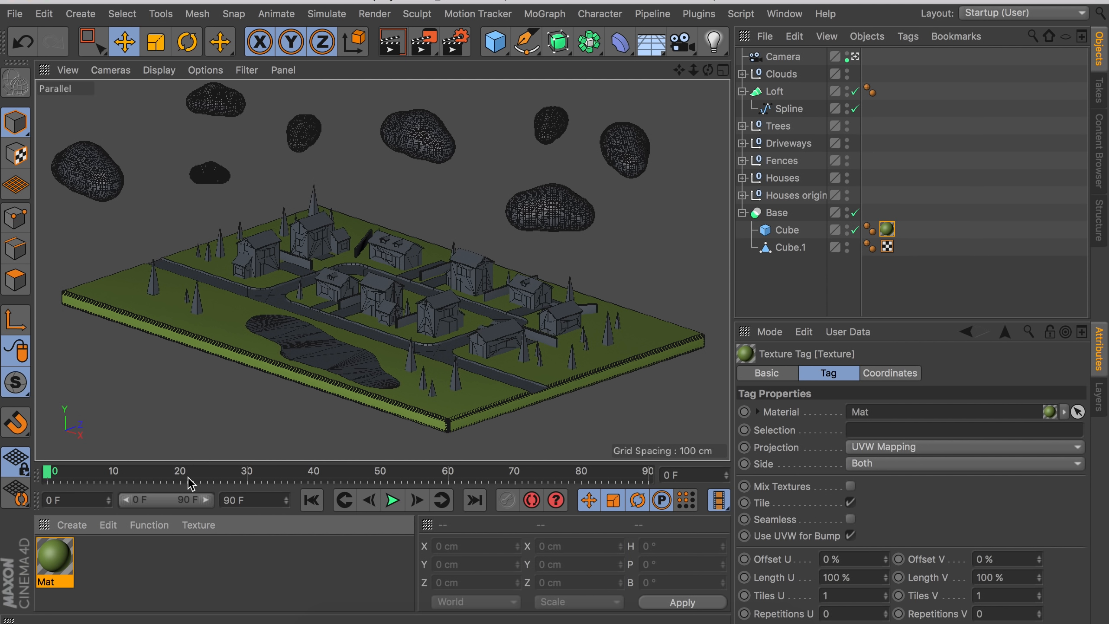
# Create a grey-brown material with H 40°, S 13 %, V 50 % and apply it to the road object Cube.1.
pyautogui.doubleClick(128, 564)
pyautogui.doubleClick(61, 555)
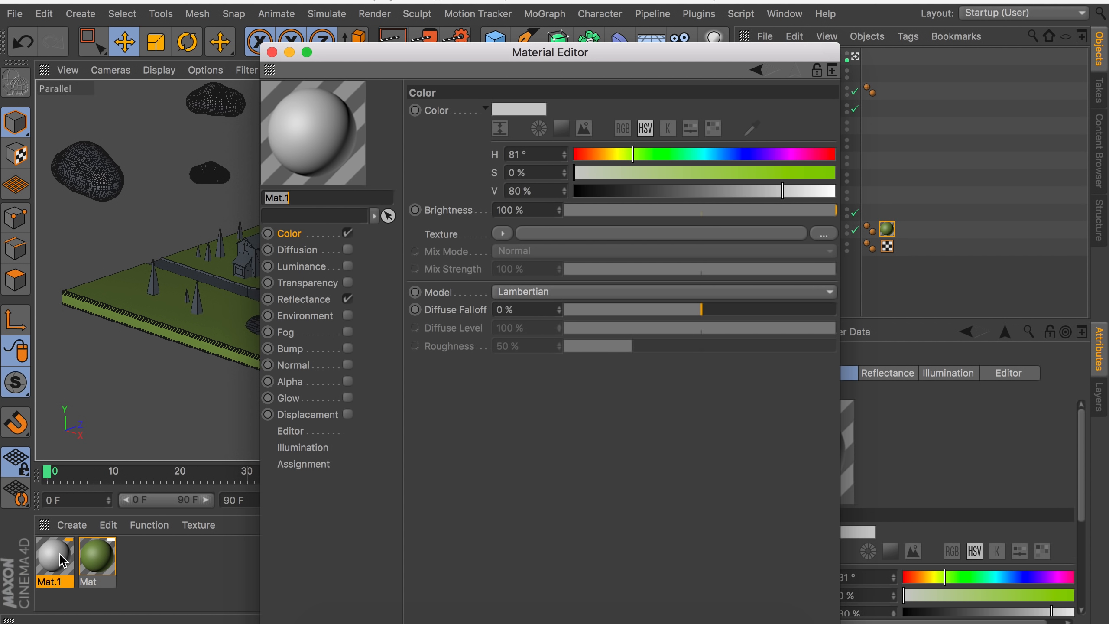
pyautogui.moveTo(632, 154); pyautogui.dragTo(607, 173)
pyautogui.moveTo(782, 191); pyautogui.dragTo(704, 186)
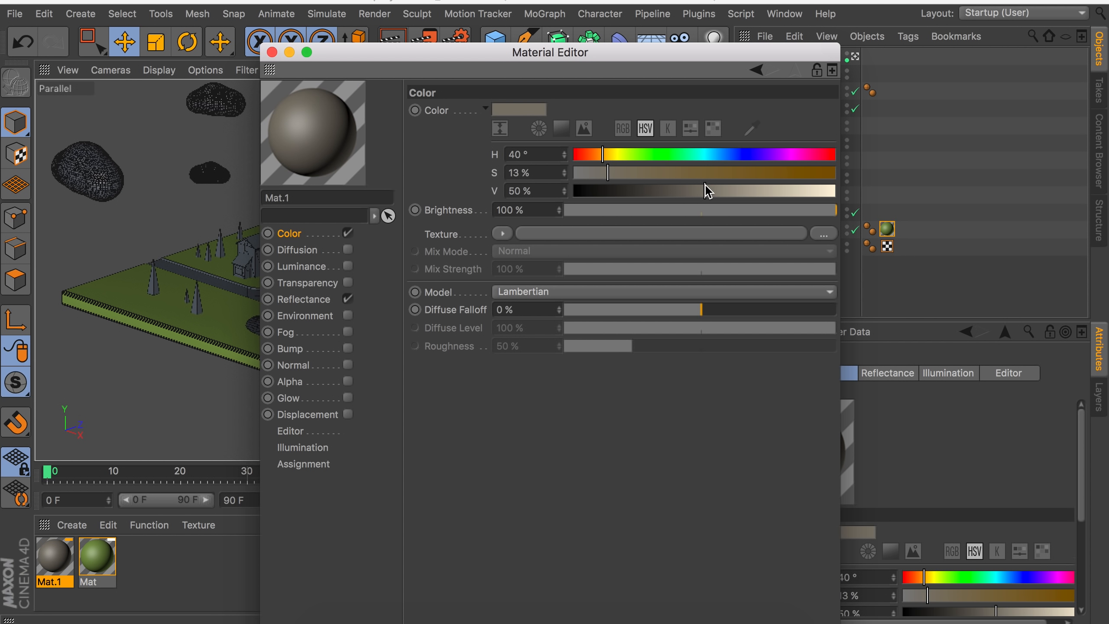
pyautogui.click(272, 52)
pyautogui.moveTo(87, 541); pyautogui.dragTo(794, 254)
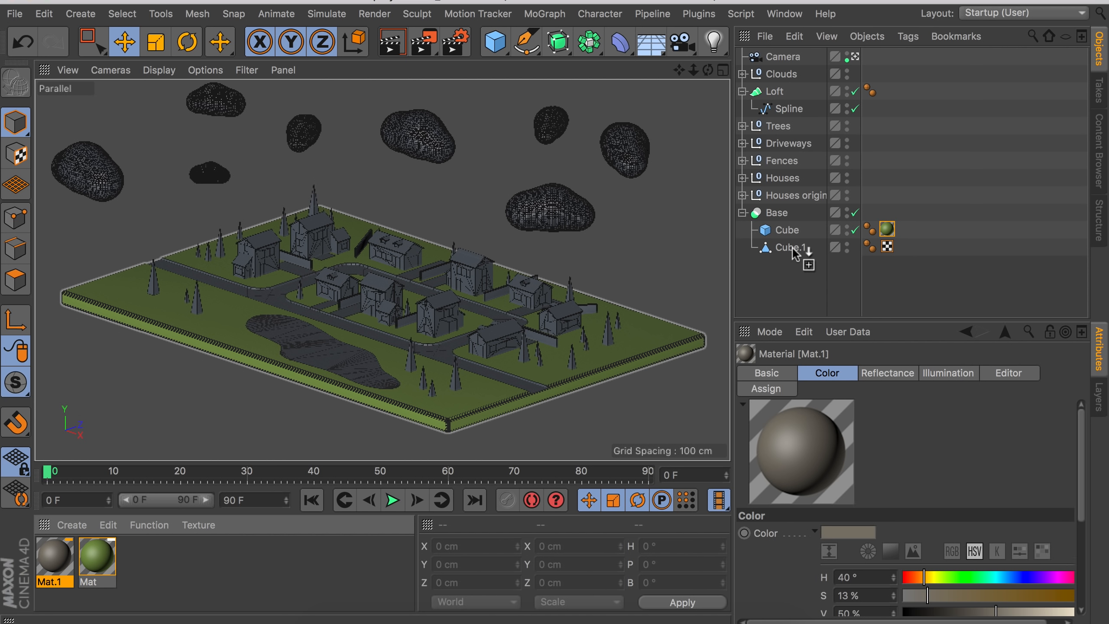
pyautogui.moveTo(794, 253); pyautogui.dragTo(791, 249)
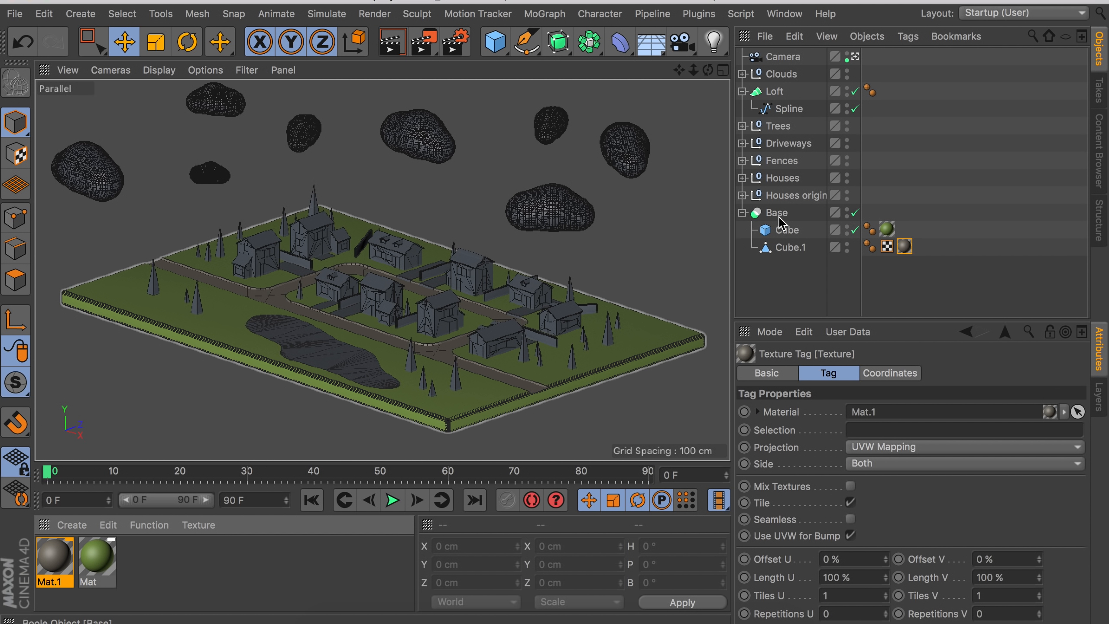
# Create a light blue material with H 210°, S 26 %, V 94 % and apply it to the Loft pond.
pyautogui.doubleClick(179, 563)
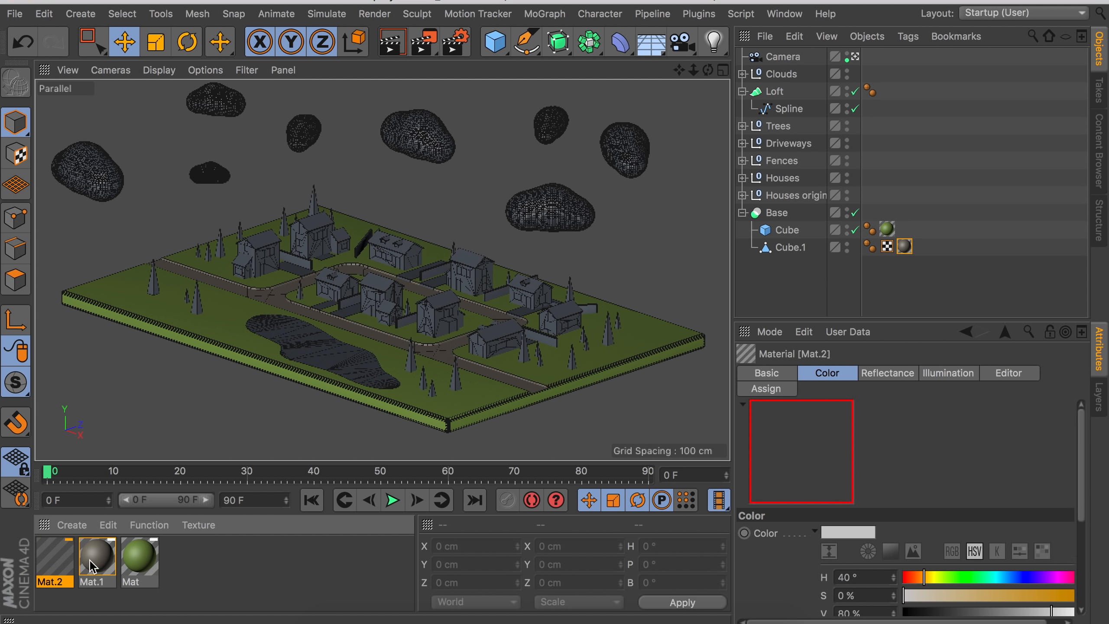
pyautogui.doubleClick(55, 559)
pyautogui.click(348, 299)
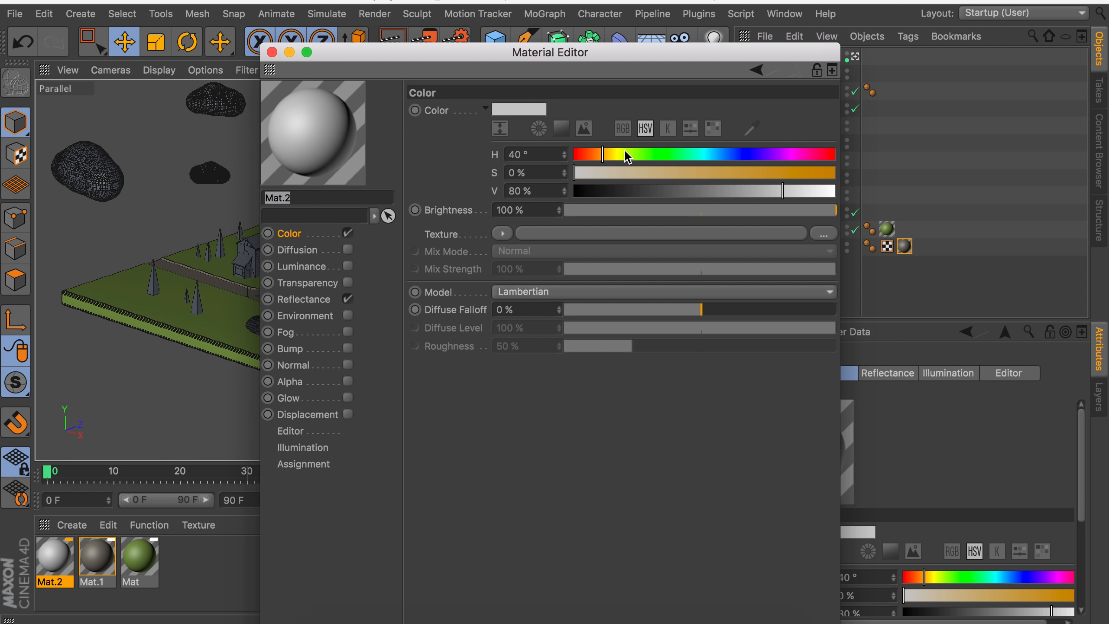
pyautogui.moveTo(711, 160); pyautogui.dragTo(819, 181)
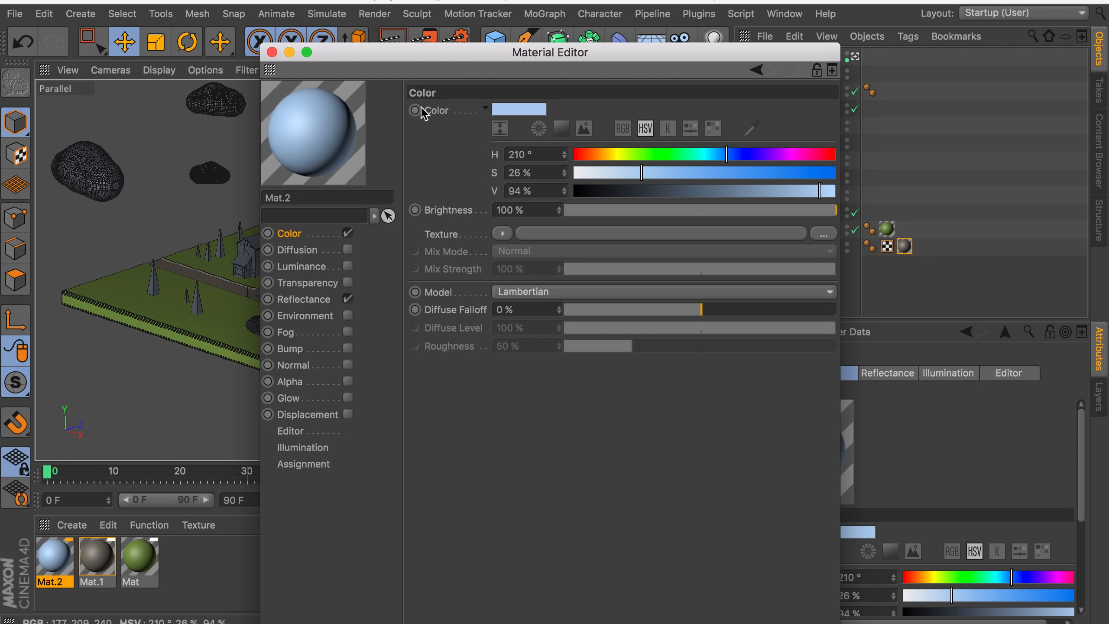
pyautogui.click(272, 52)
pyautogui.moveTo(52, 563); pyautogui.dragTo(332, 350)
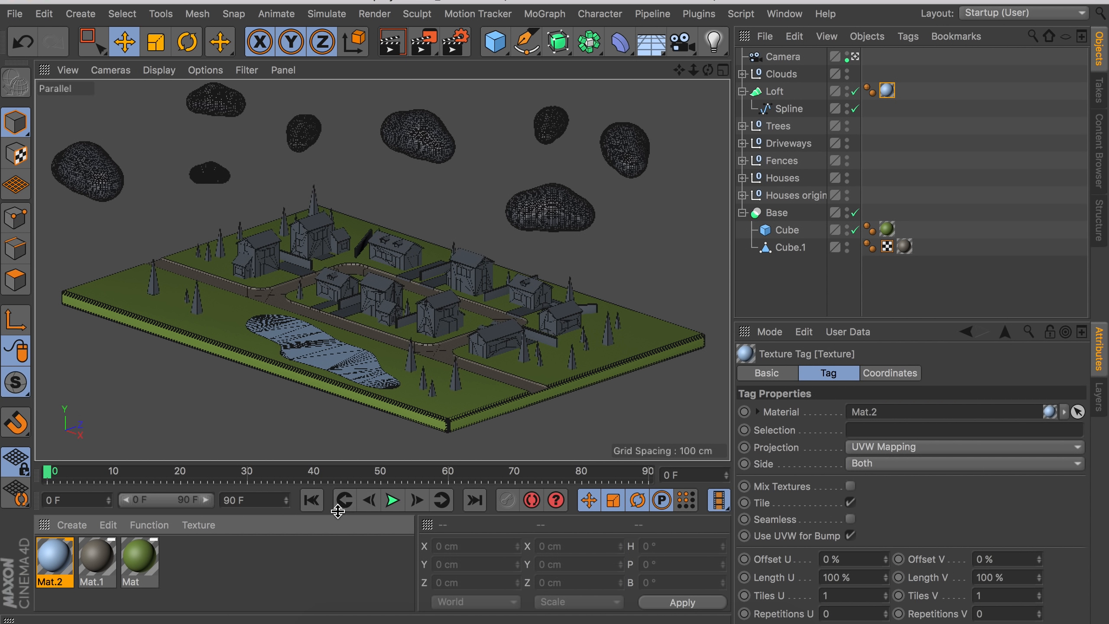
# Create a dark green material with H 81°, S 49 %, V 36 %, apply it to the Trees null, and add another blank material.
pyautogui.doubleClick(254, 556)
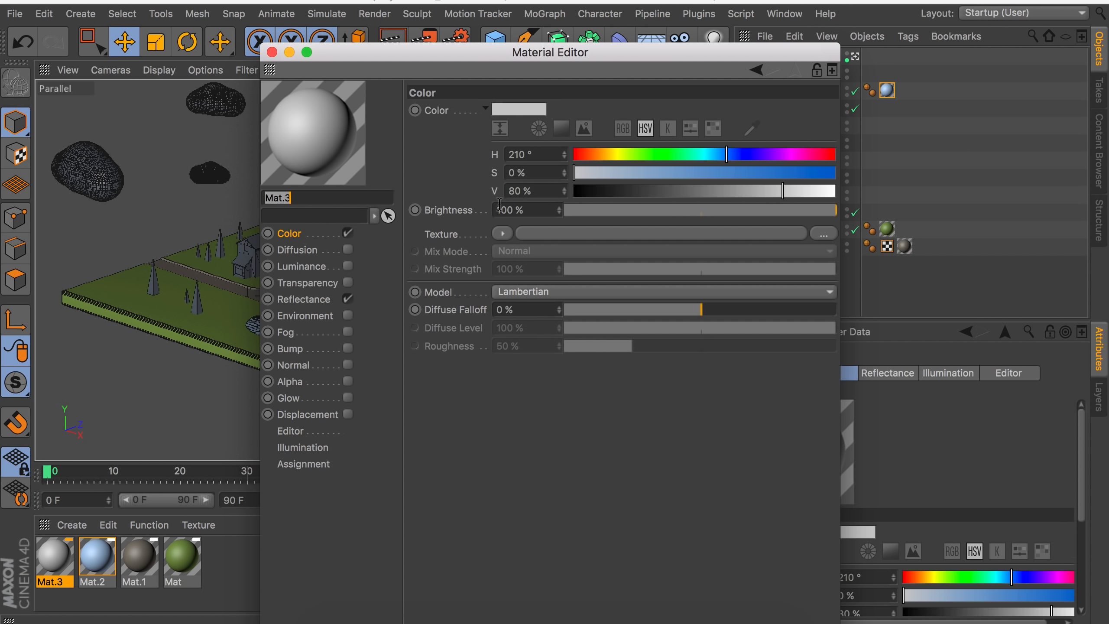
pyautogui.click(632, 154)
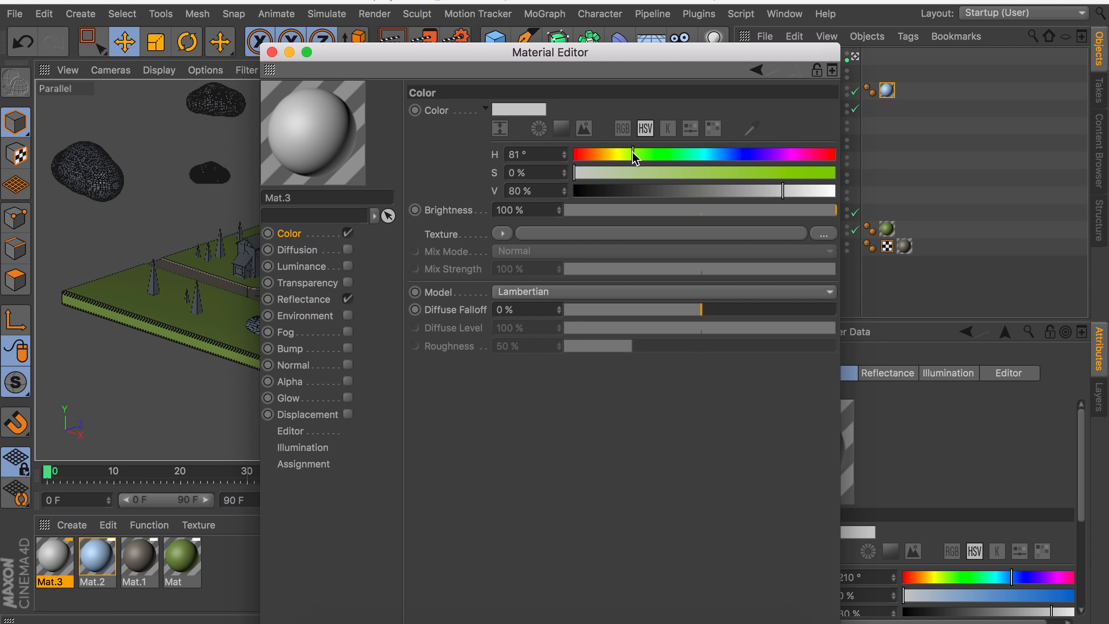
pyautogui.click(701, 172)
pyautogui.click(667, 191)
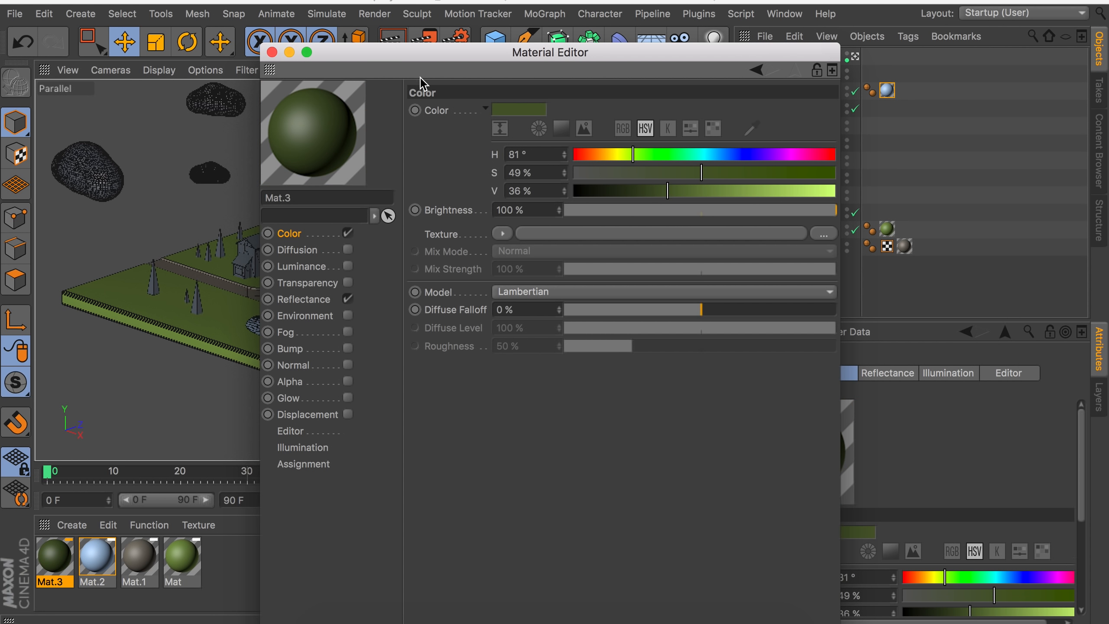
pyautogui.click(271, 52)
pyautogui.doubleClick(285, 567)
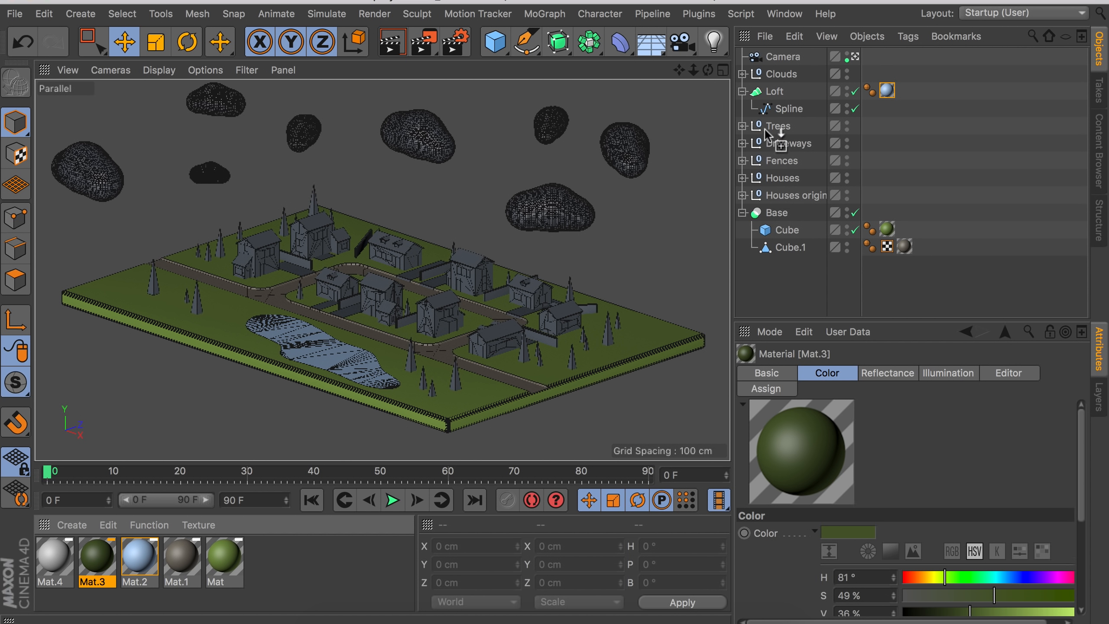
pyautogui.moveTo(764, 128); pyautogui.dragTo(766, 127)
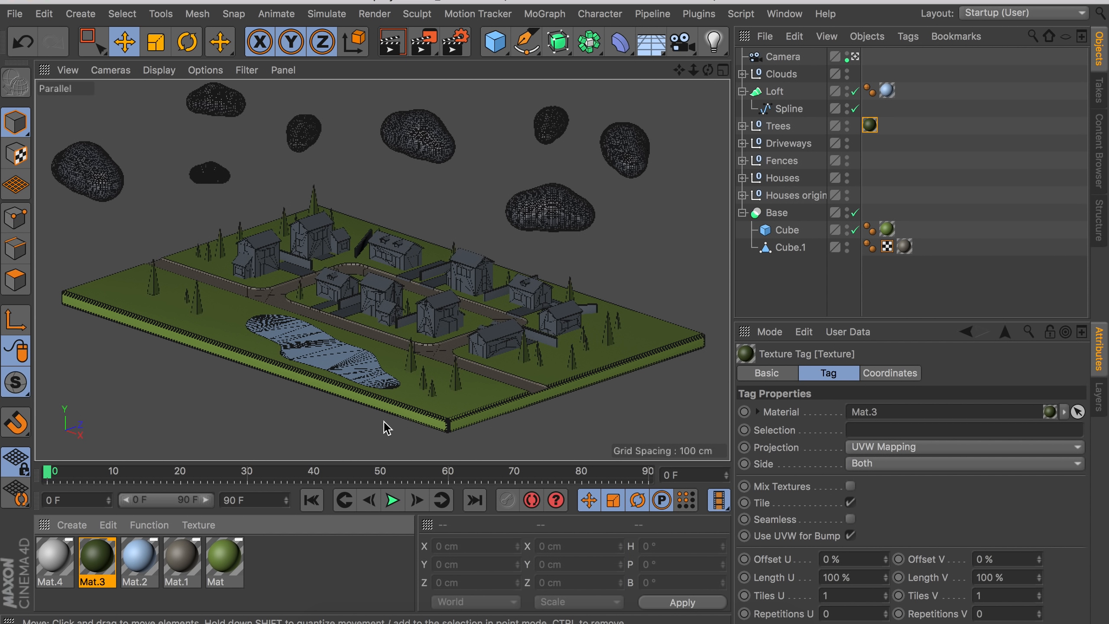
# Set the new material to a tan H 34°, S 45 %, V 69 %, apply it to Fences, and give Driveways the grey-brown road material.
pyautogui.doubleClick(63, 565)
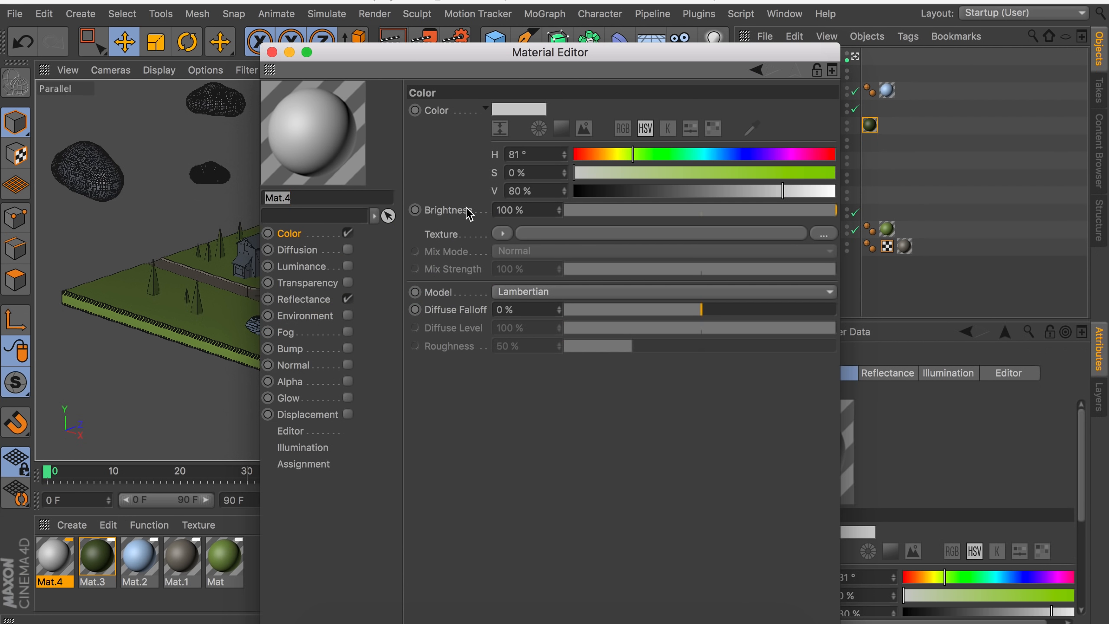
pyautogui.click(601, 155)
pyautogui.moveTo(603, 174); pyautogui.dragTo(694, 176)
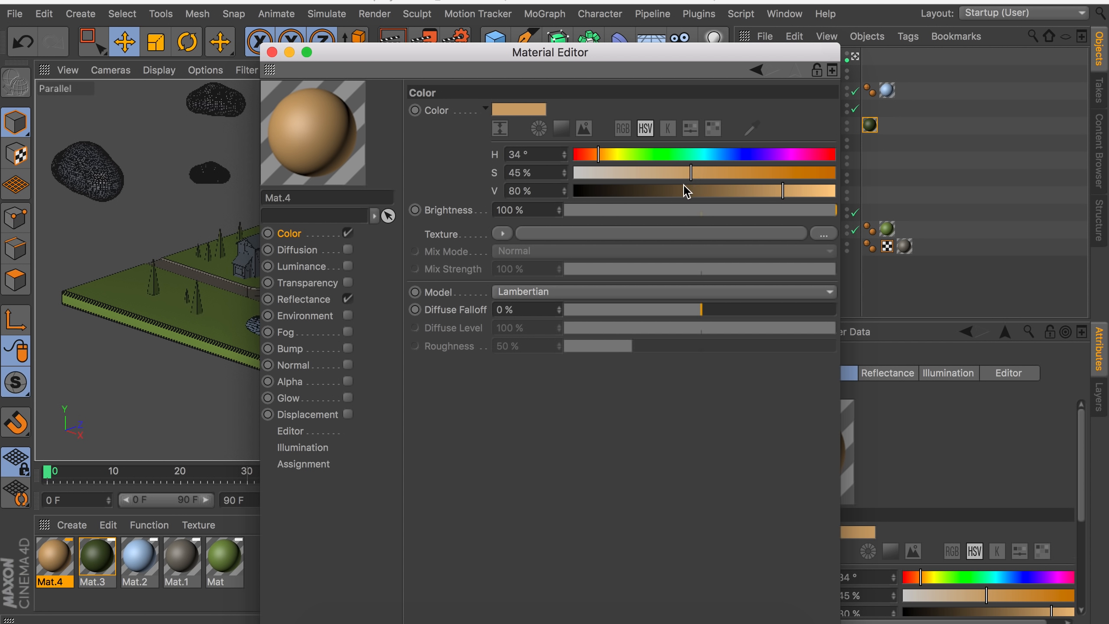
pyautogui.moveTo(717, 187); pyautogui.dragTo(754, 185)
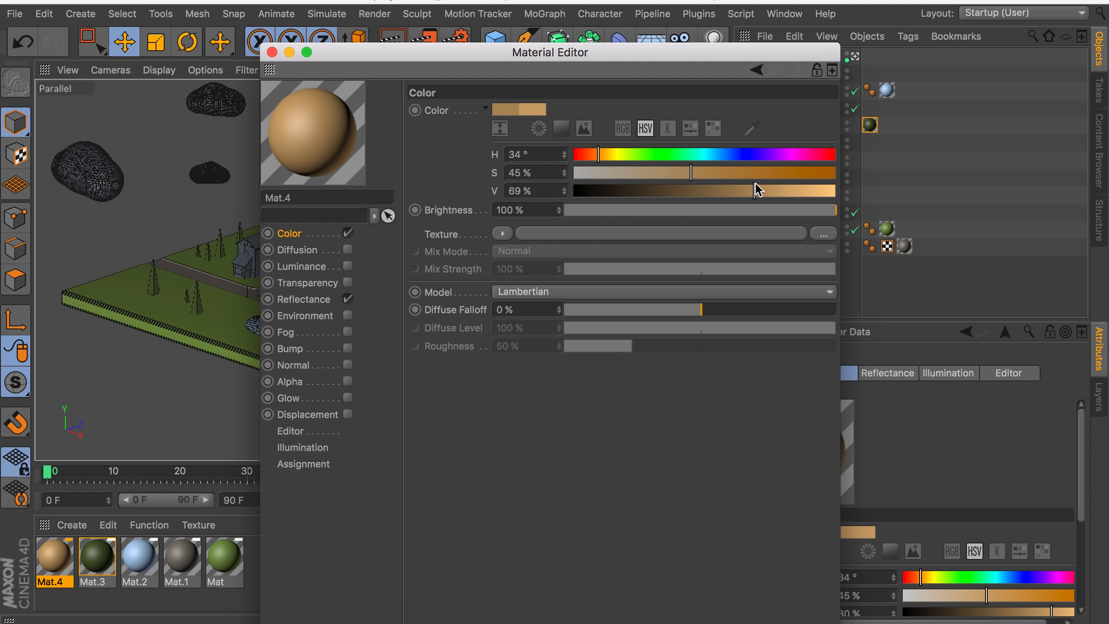
pyautogui.click(271, 52)
pyautogui.moveTo(51, 567); pyautogui.dragTo(775, 160)
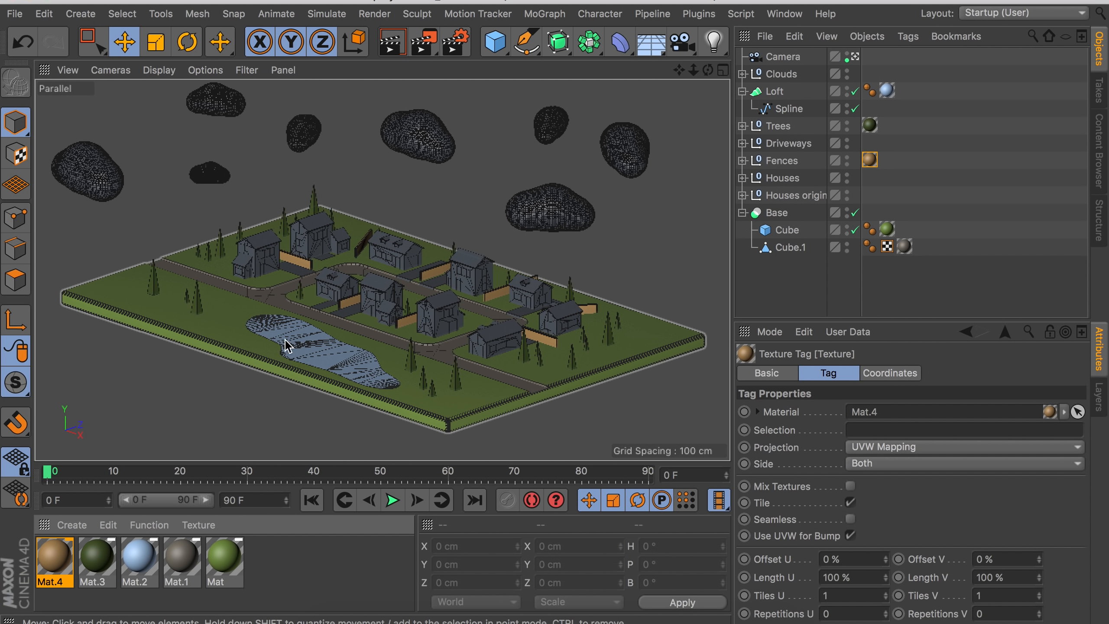
pyautogui.moveTo(795, 151); pyautogui.dragTo(795, 147)
pyautogui.click(902, 138)
# Deactivate the scene camera and view the houses up close in the perspective view.
pyautogui.click(854, 58)
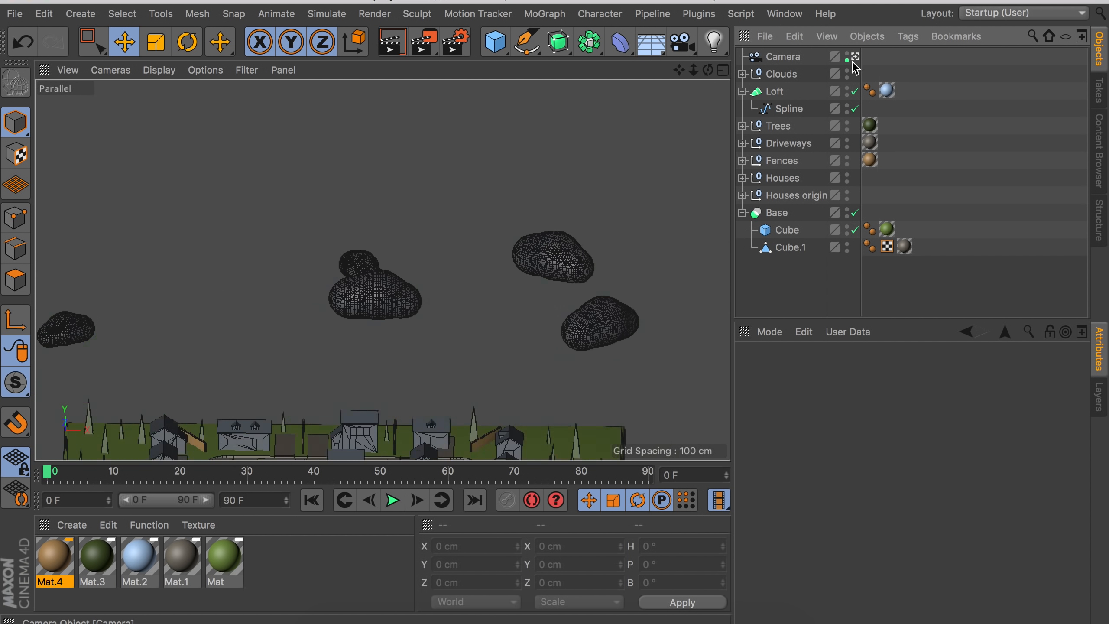
pyautogui.scroll(10, 373, 343)
pyautogui.keyDown('alt'); pyautogui.moveTo(385, 344); pyautogui.dragTo(434, 222); pyautogui.keyUp('alt')
pyautogui.moveTo(386, 307)
pyautogui.keyDown('alt'); pyautogui.mouseDown()
pyautogui.moveTo(148, 306)
pyautogui.moveTo(153, 296)
pyautogui.mouseUp(); pyautogui.keyUp('alt')
pyautogui.keyDown('alt'); pyautogui.moveTo(357, 280); pyautogui.dragTo(174, 262); pyautogui.keyUp('alt')
pyautogui.keyDown('alt'); pyautogui.moveTo(422, 301); pyautogui.dragTo(535, 262); pyautogui.keyUp('alt')
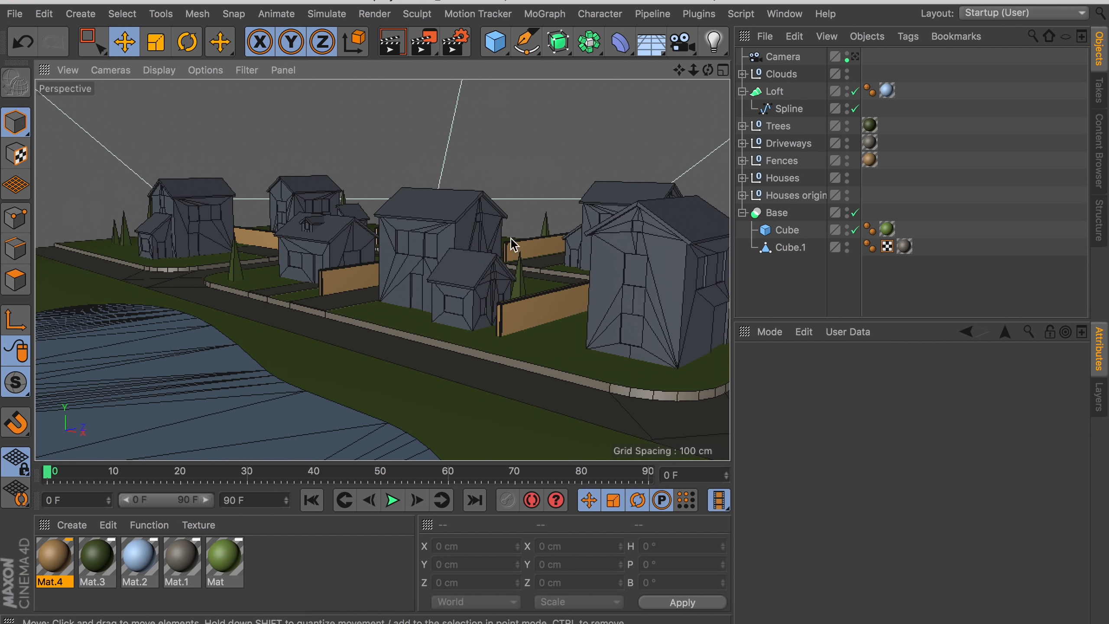
pyautogui.keyDown('alt'); pyautogui.moveTo(482, 267); pyautogui.dragTo(799, 111); pyautogui.keyUp('alt')
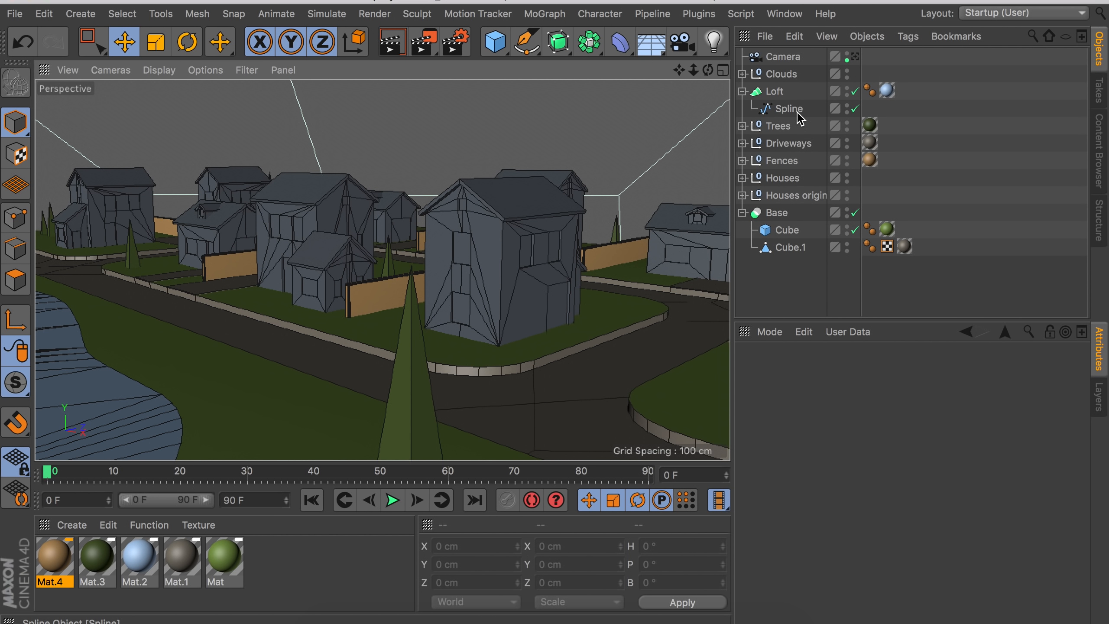
# Expand the original houses group and House 1 to expose its House and Cuts children.
pyautogui.click(770, 194)
pyautogui.click(782, 214)
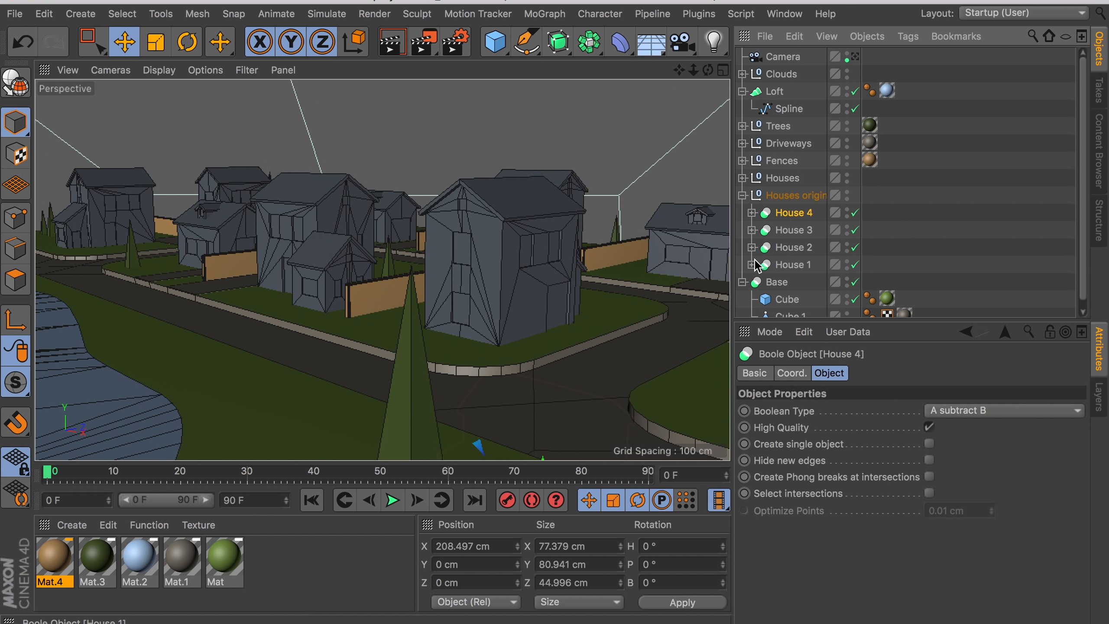
pyautogui.click(752, 265)
pyautogui.click(784, 264)
pyautogui.scroll(-5, 784, 257)
# Create a pale cyan material with H 187° and apply it to the Cuts null of House 1.
pyautogui.doubleClick(159, 600)
pyautogui.doubleClick(55, 555)
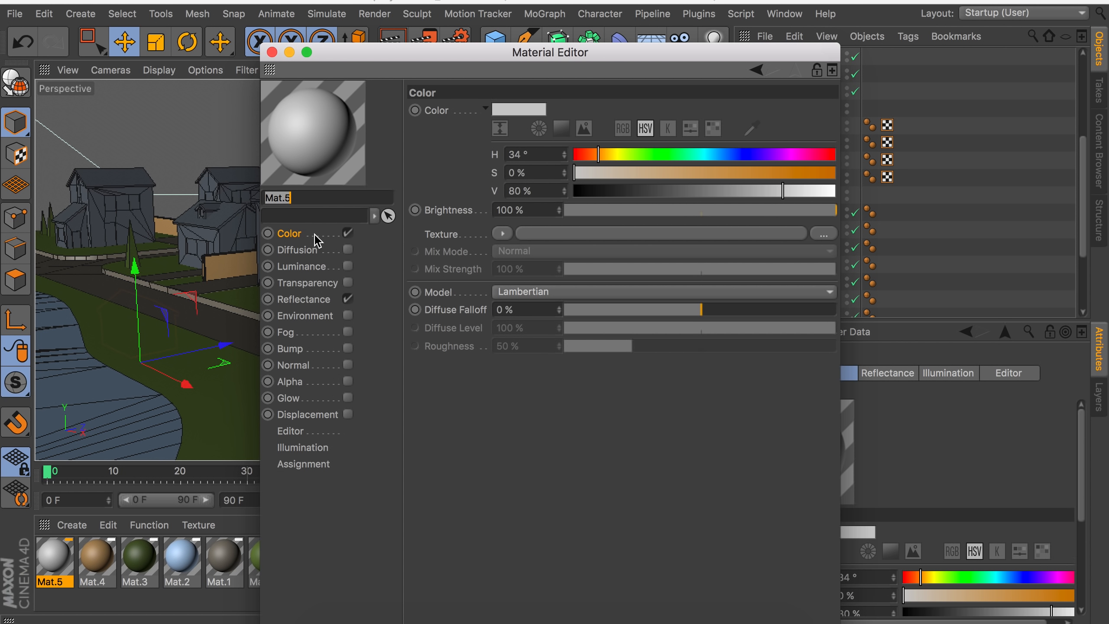
pyautogui.moveTo(681, 156); pyautogui.dragTo(709, 157)
pyautogui.click(621, 174)
pyautogui.click(796, 191)
pyautogui.click(272, 52)
pyautogui.moveTo(53, 564); pyautogui.dragTo(796, 197)
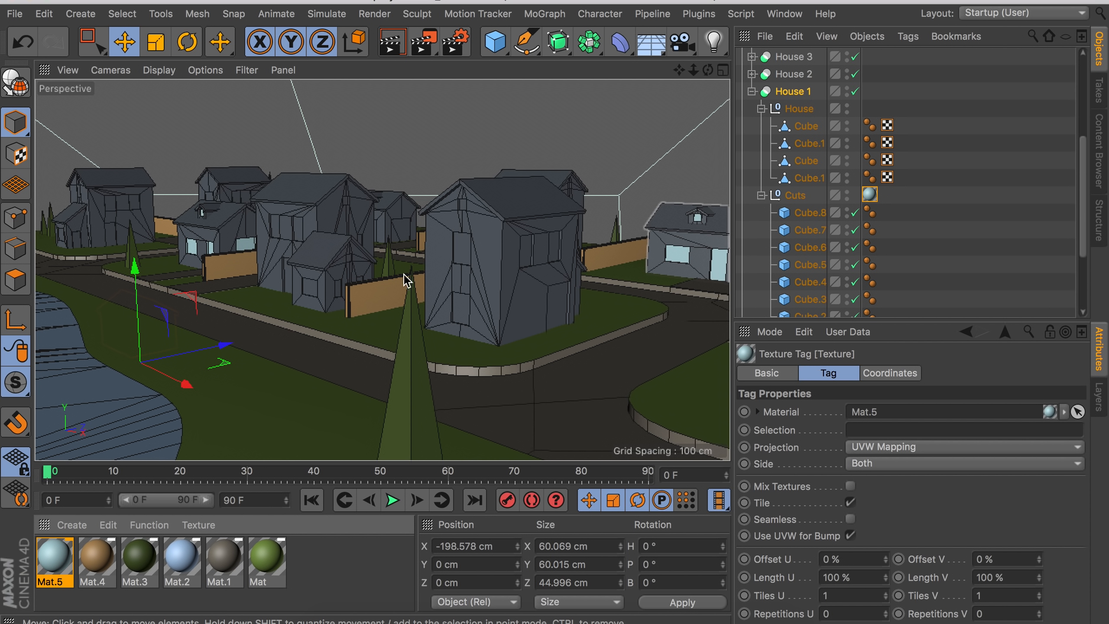
# Disable the House 1 Boole so its cutout cubes are shown whole.
pyautogui.scroll(4, 582, 280)
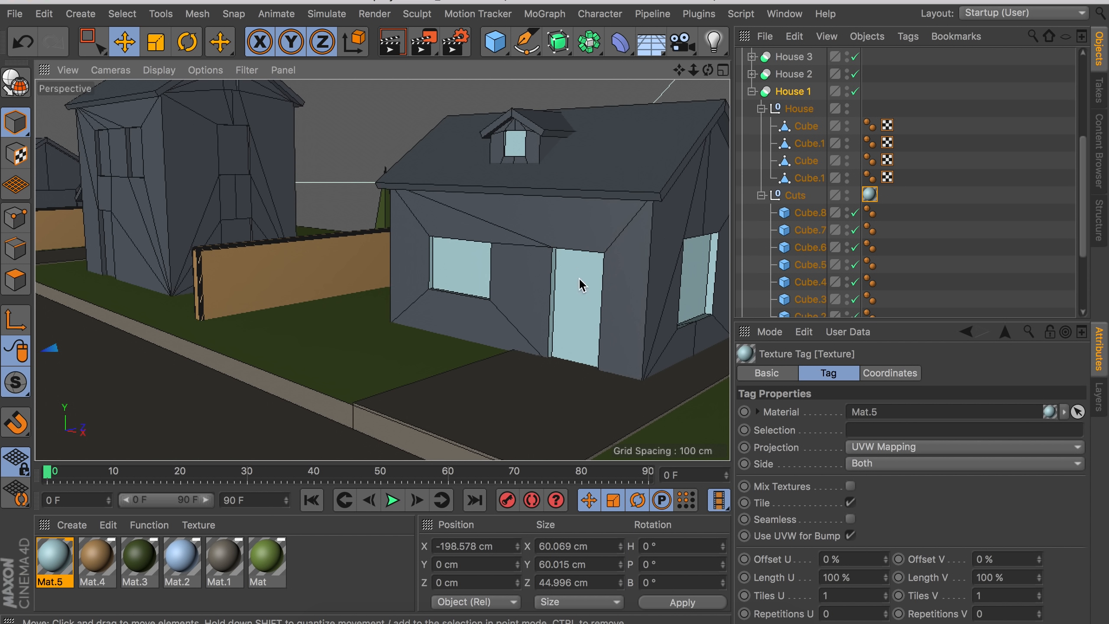
pyautogui.scroll(2, 546, 282)
pyautogui.scroll(3, 510, 297)
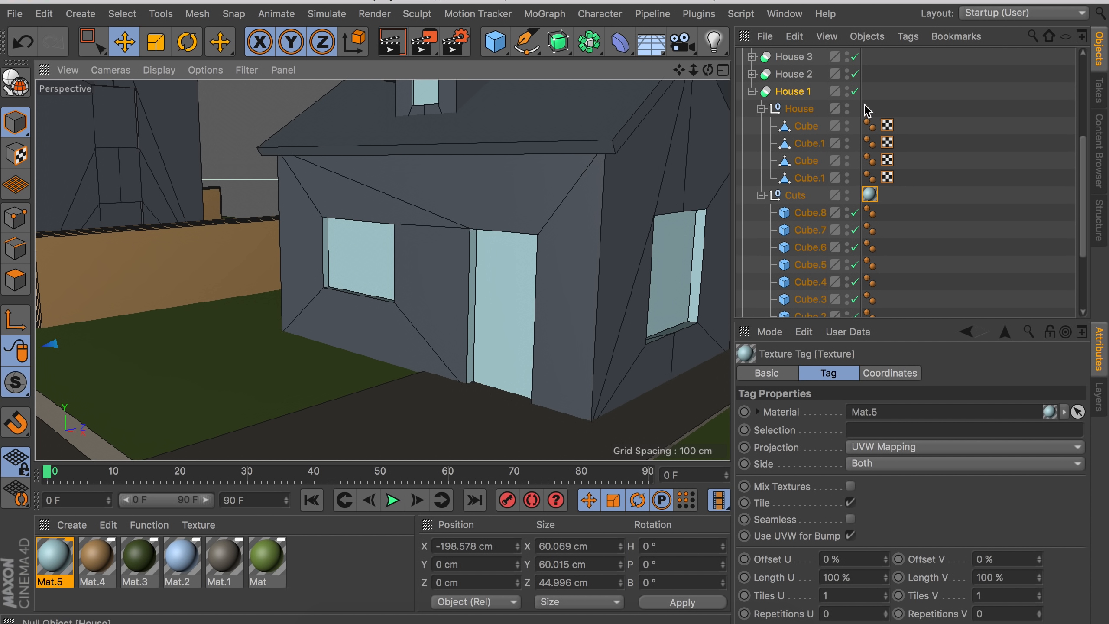
pyautogui.click(854, 91)
# Find and select the tall door cutout cube, Cube.1, on the front of House 1.
pyautogui.click(474, 282)
pyautogui.click(809, 265)
pyautogui.scroll(-4, 806, 271)
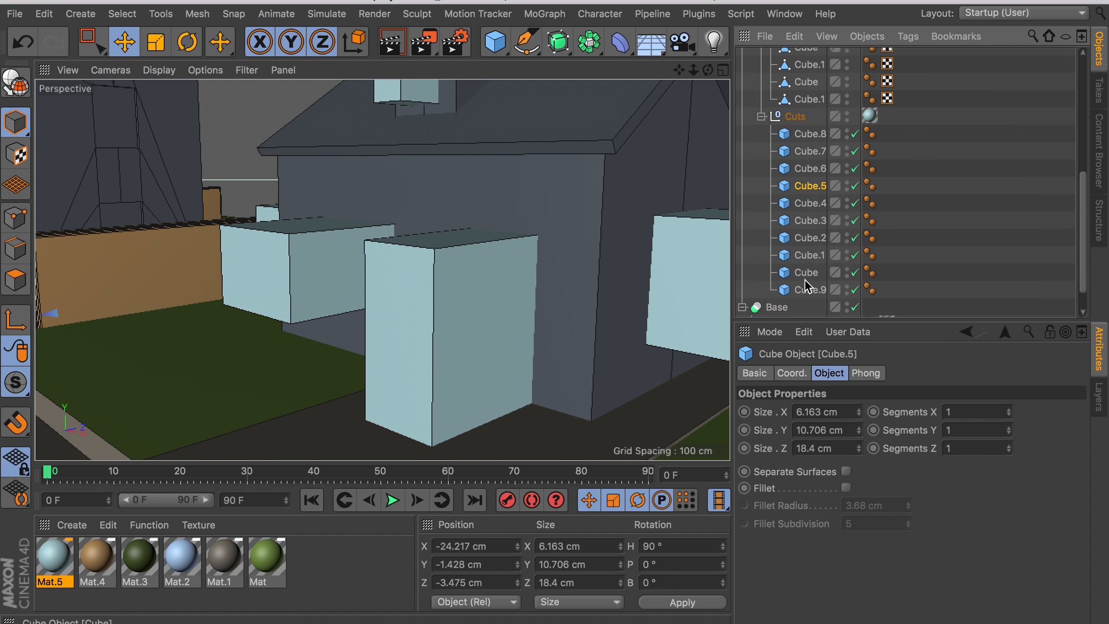
pyautogui.click(805, 288)
pyautogui.press('s')
pyautogui.scroll(-10, 486, 108)
pyautogui.keyDown('alt'); pyautogui.moveTo(320, 265); pyautogui.dragTo(604, 141, button='middle'); pyautogui.keyUp('alt')
pyautogui.scroll(-5, 605, 141)
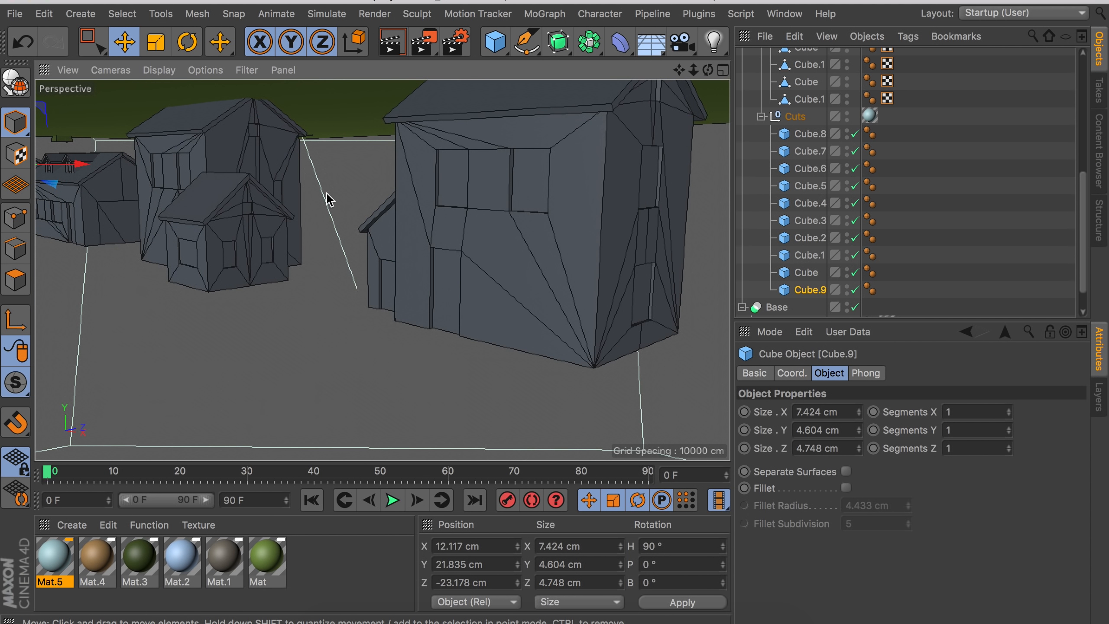
pyautogui.keyDown('alt'); pyautogui.moveTo(324, 198); pyautogui.dragTo(691, 185, button='middle'); pyautogui.keyUp('alt')
pyautogui.scroll(8, 259, 198)
pyautogui.keyDown('alt'); pyautogui.moveTo(255, 147); pyautogui.dragTo(355, 257, button='middle'); pyautogui.keyUp('alt')
pyautogui.scroll(4, 352, 250)
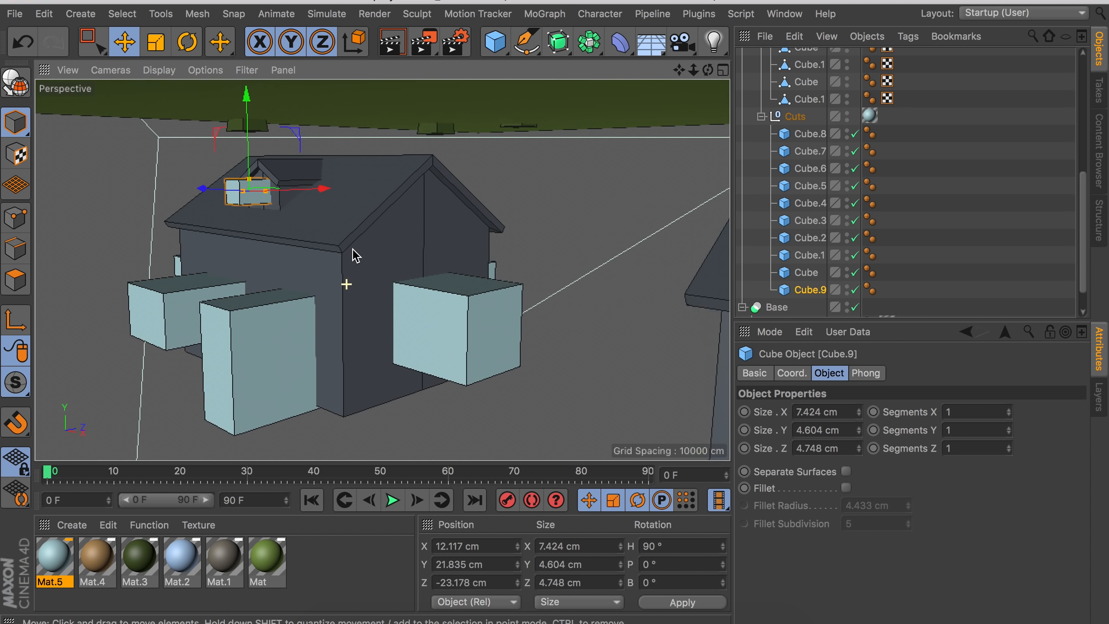
pyautogui.click(252, 386)
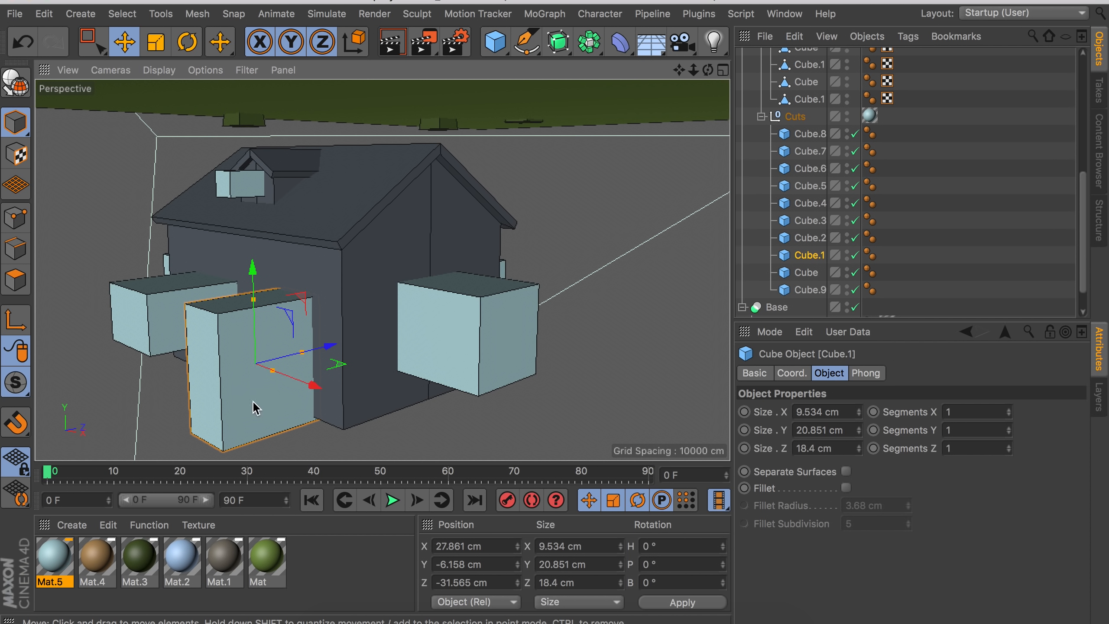
# Create a dark brown material with H 34°, S 15 %, V 36 % for the door.
pyautogui.doubleClick(174, 599)
pyautogui.doubleClick(56, 560)
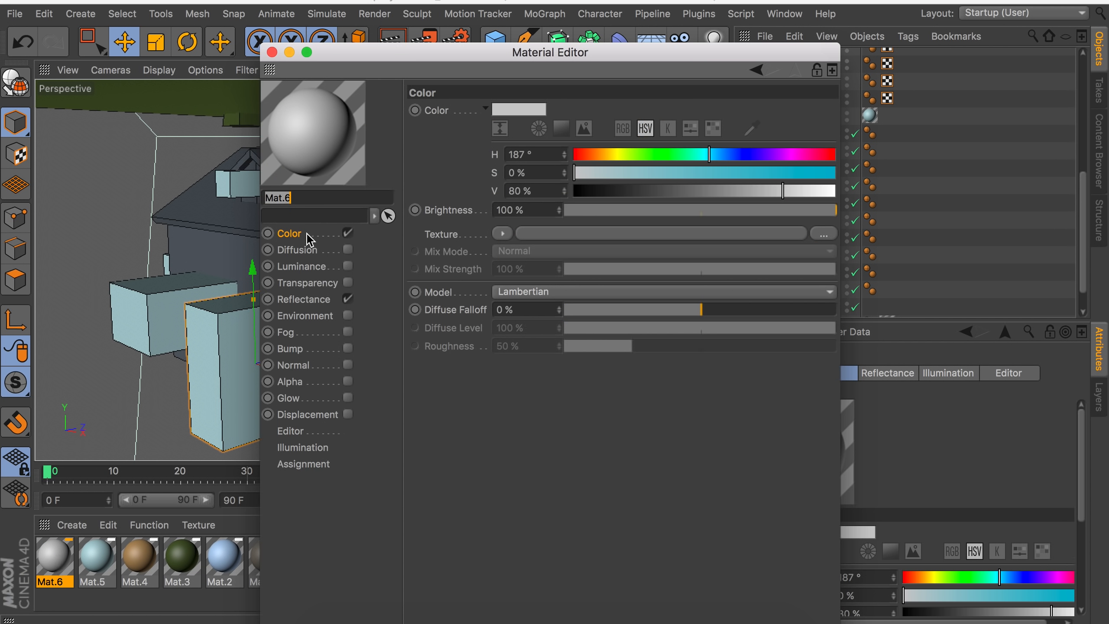
pyautogui.moveTo(585, 155); pyautogui.dragTo(598, 155)
pyautogui.click(613, 173)
pyautogui.moveTo(634, 191); pyautogui.dragTo(667, 187)
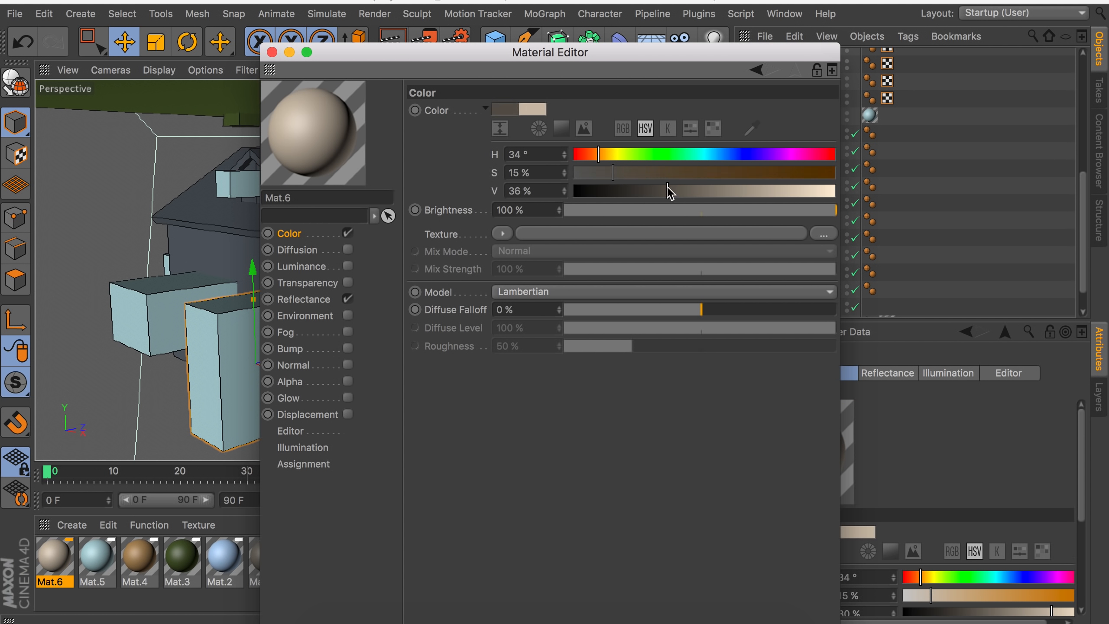